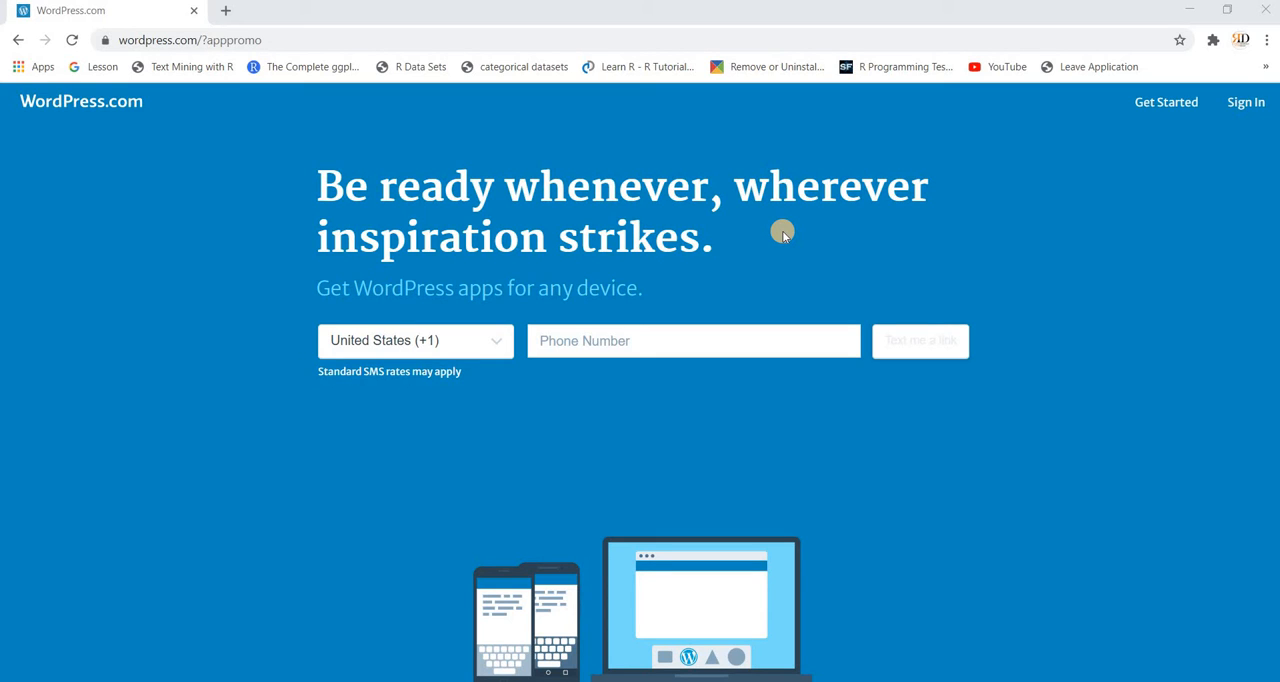
Step: Start creating a WordPress.com account and fill in the saved personal e-mail address
click(1177, 111)
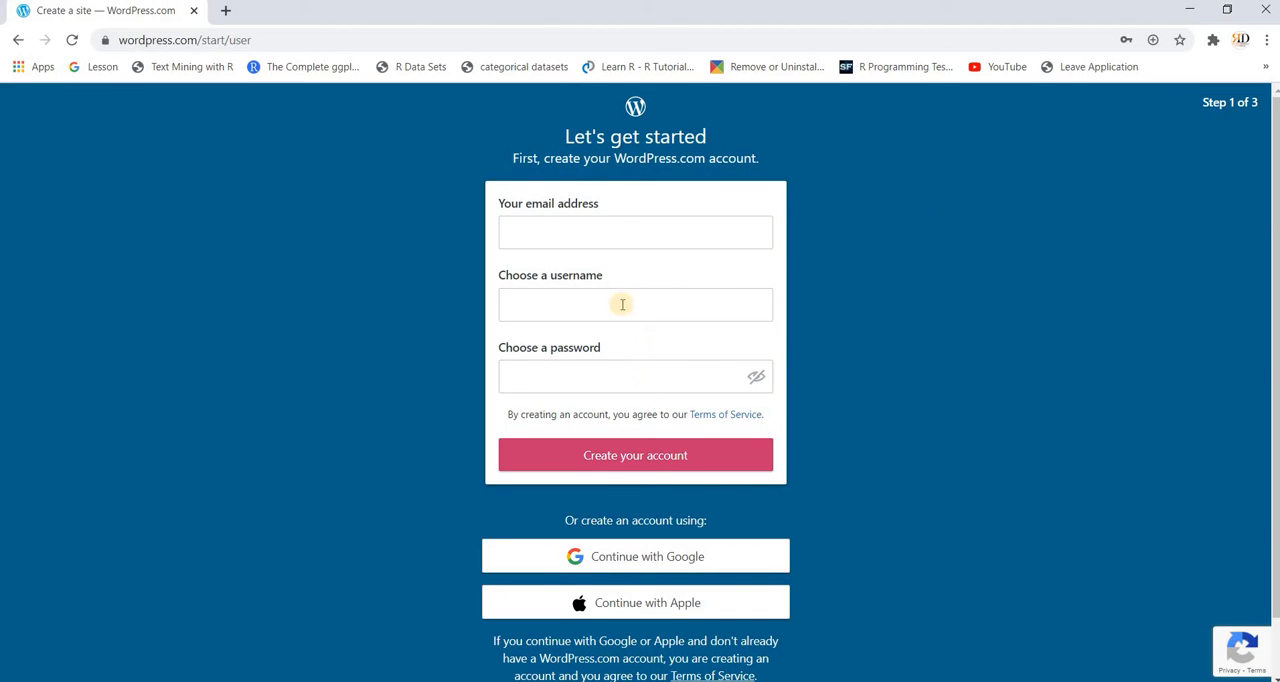
click(601, 231)
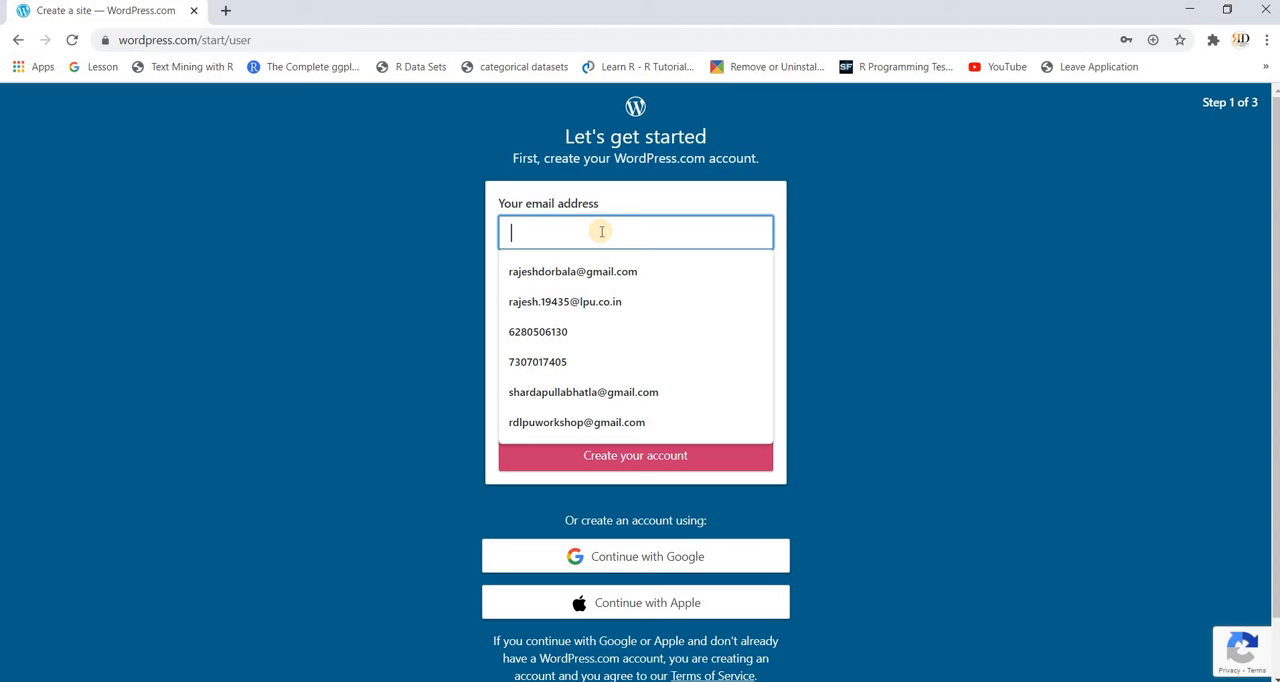
click(601, 281)
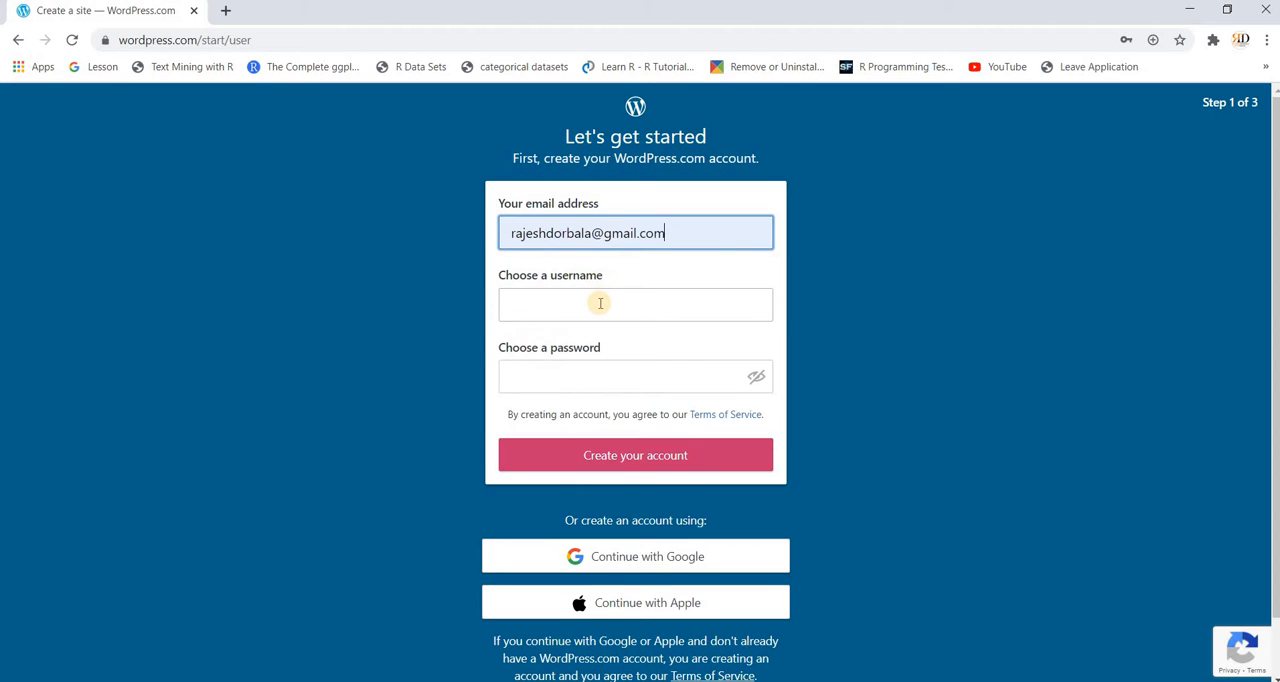
click(600, 303)
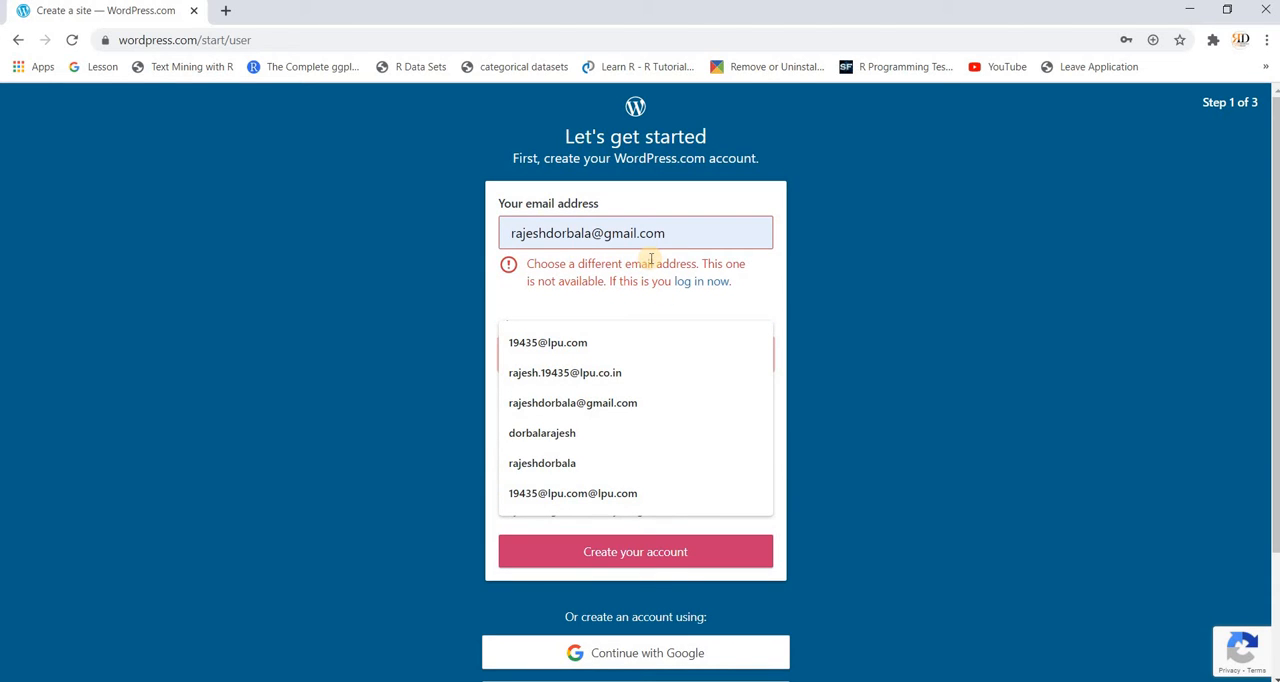
Step: Switch from sign-up to logging in with the existing account, supply the account password and log in
click(695, 285)
click(695, 285)
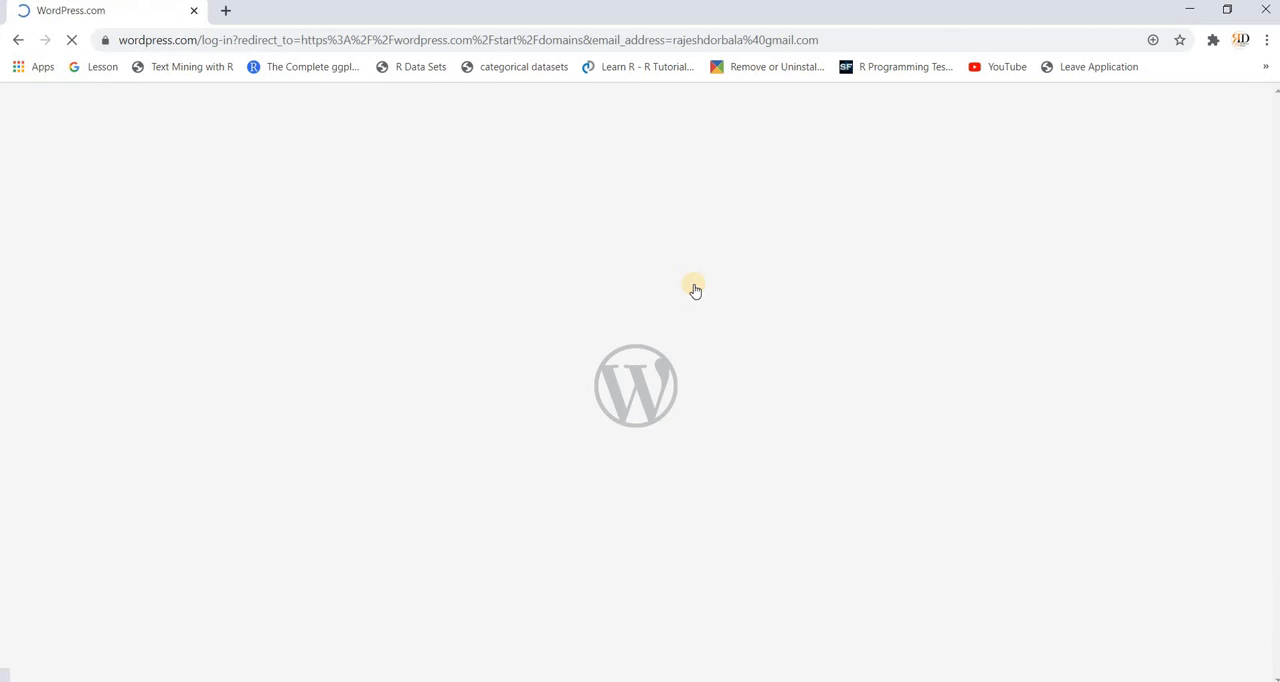
click(643, 346)
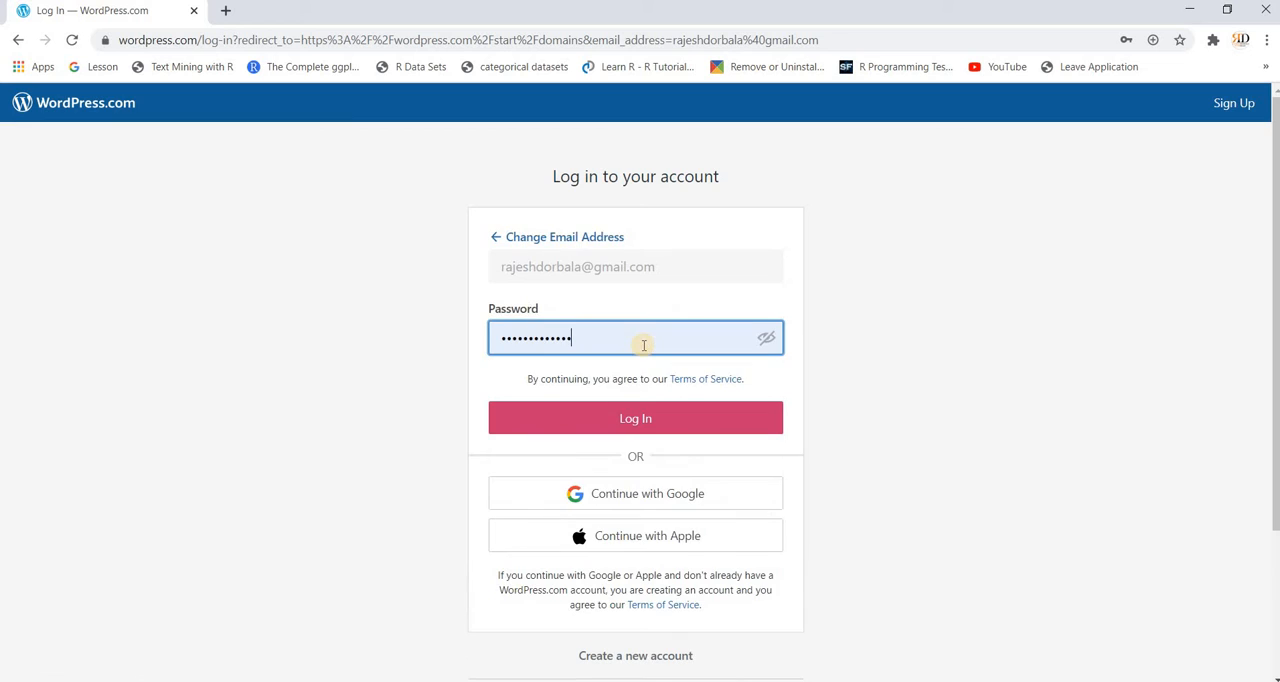
click(642, 420)
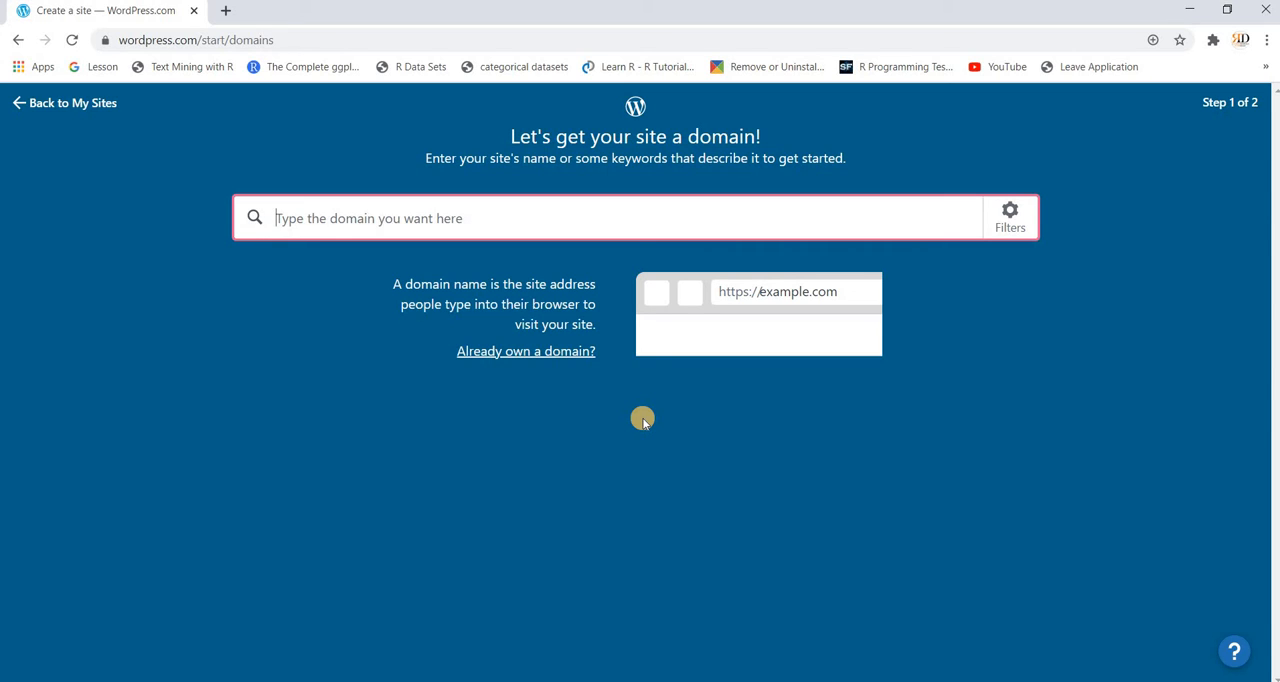
Step: Search for available site domains with the name rdtravels
text(rd tra)
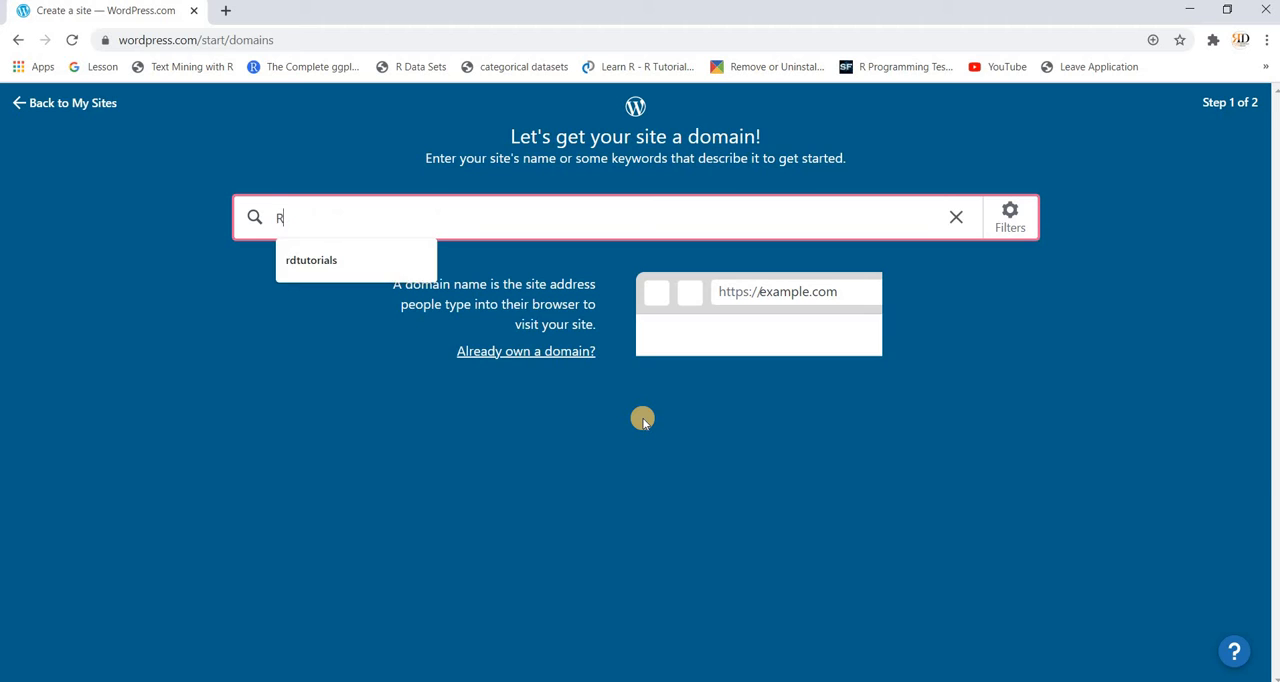
key(BackSpace)
key(BackSpace)
key(BackSpace)
key(BackSpace)
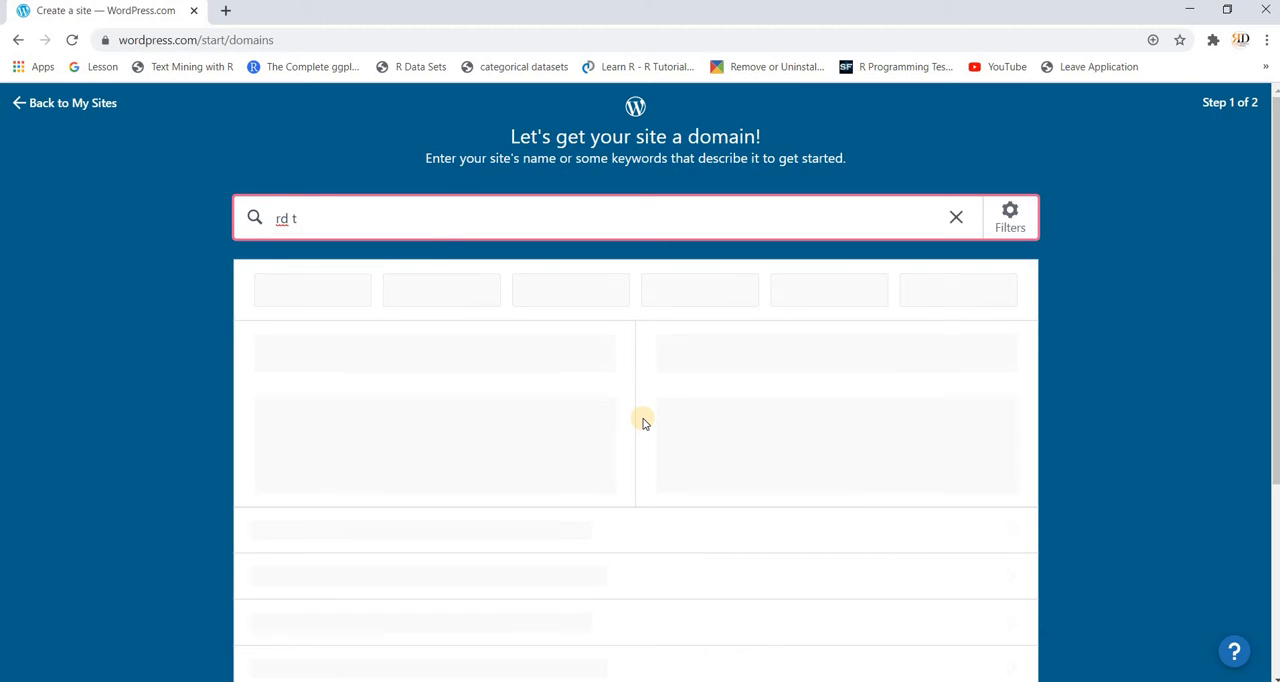
text(travels)
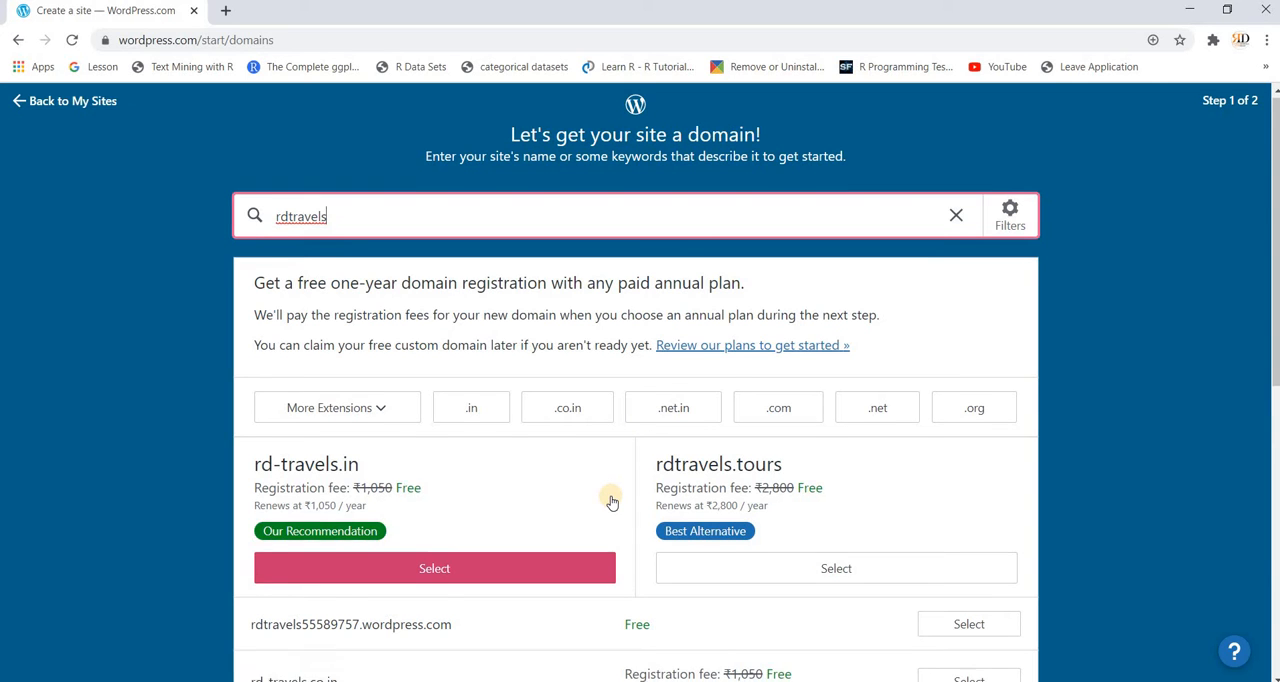
Step: Choose the free address rdtravels55589757.wordpress.com for the site and start with a free site instead of a paid plan
scroll(609, 500, down, 1)
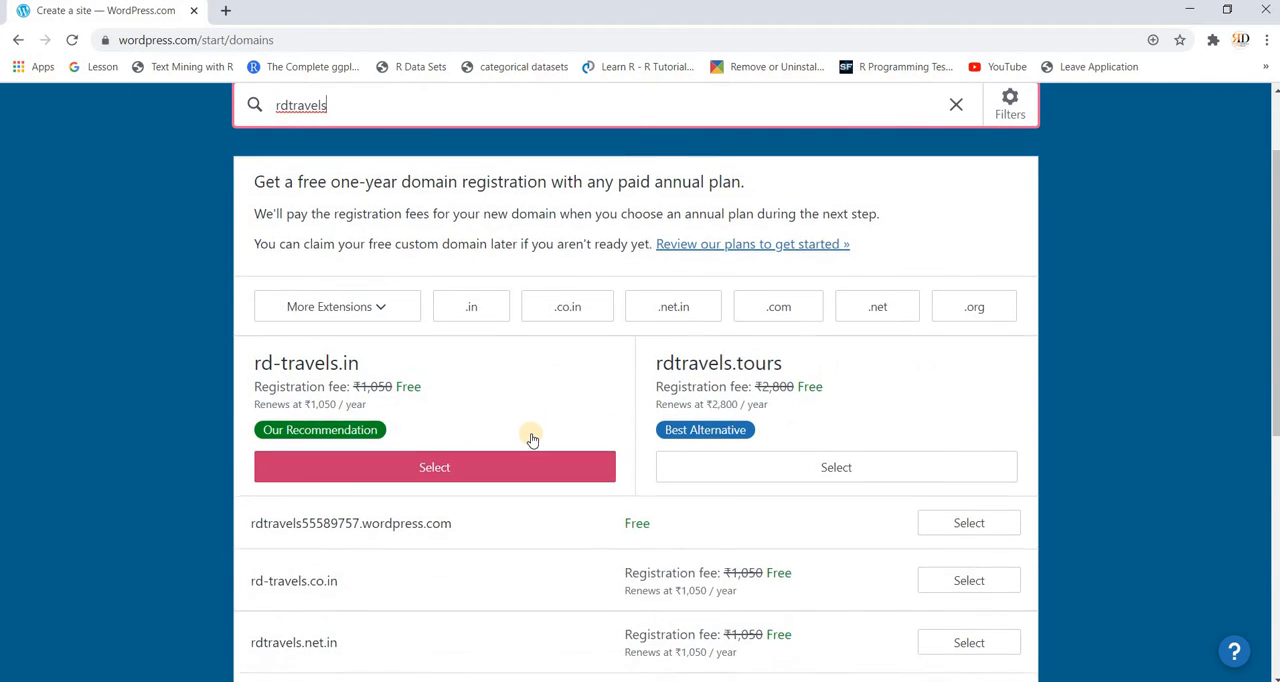
scroll(529, 437, down, 1)
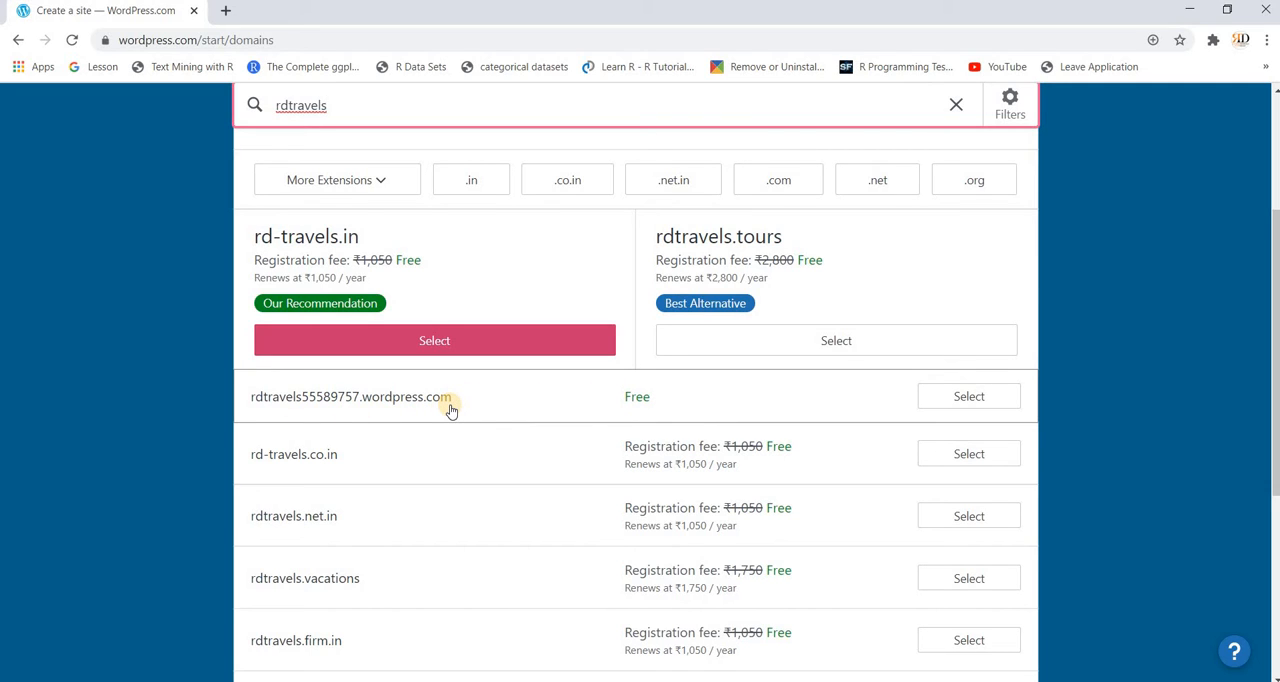
click(942, 410)
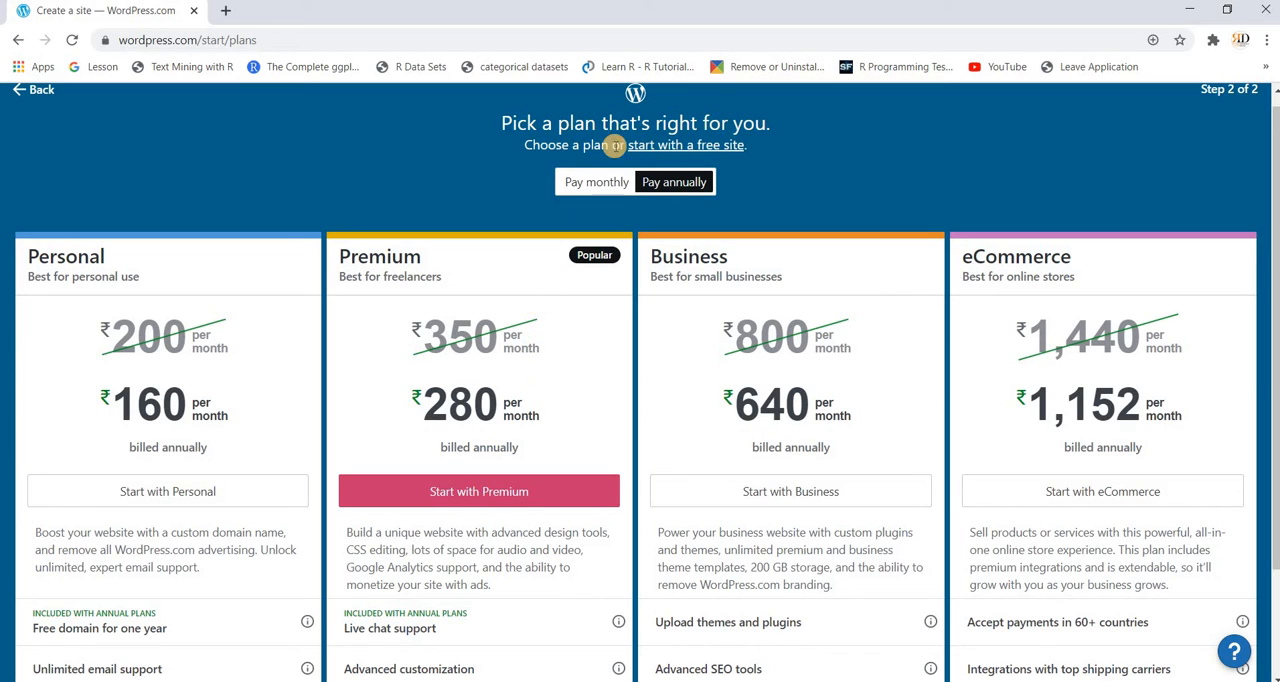
click(671, 149)
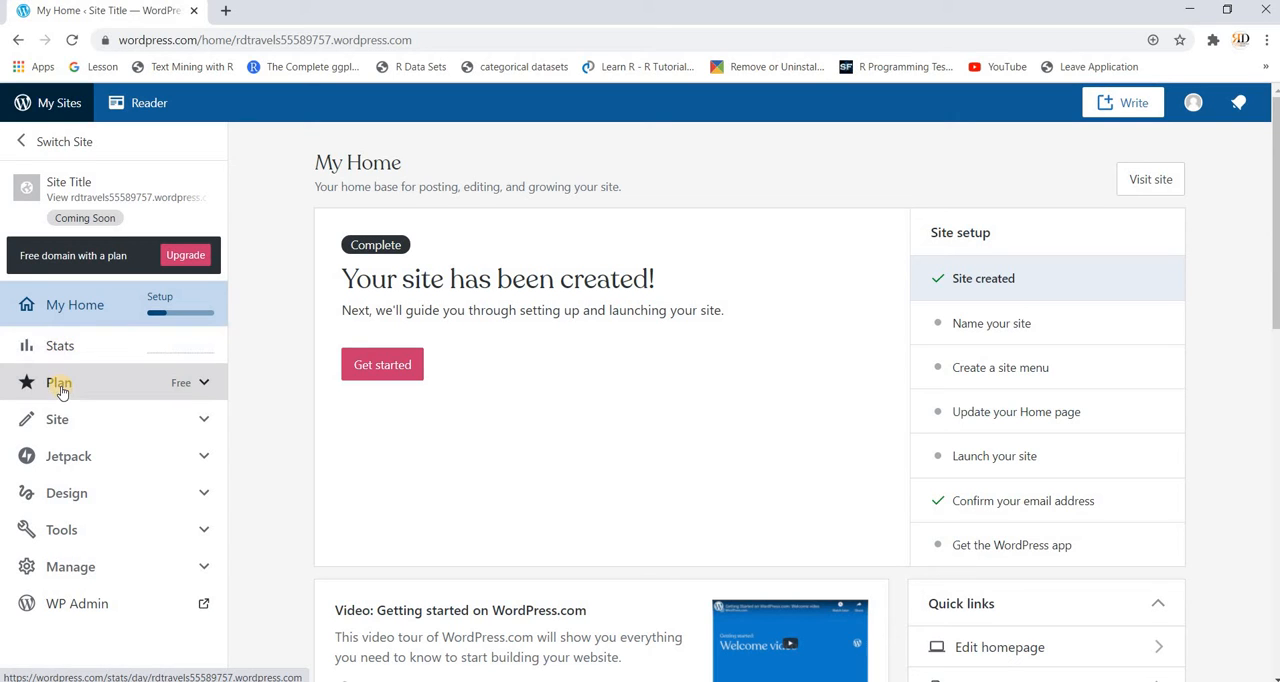
click(199, 385)
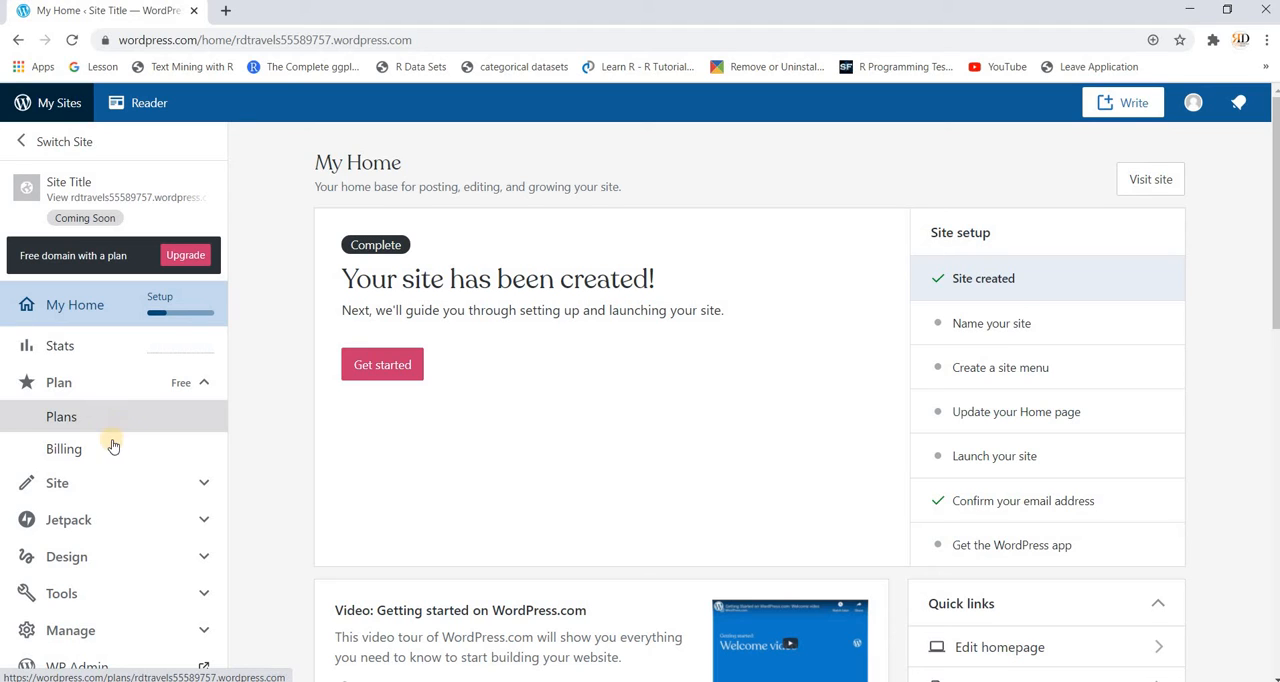
click(202, 386)
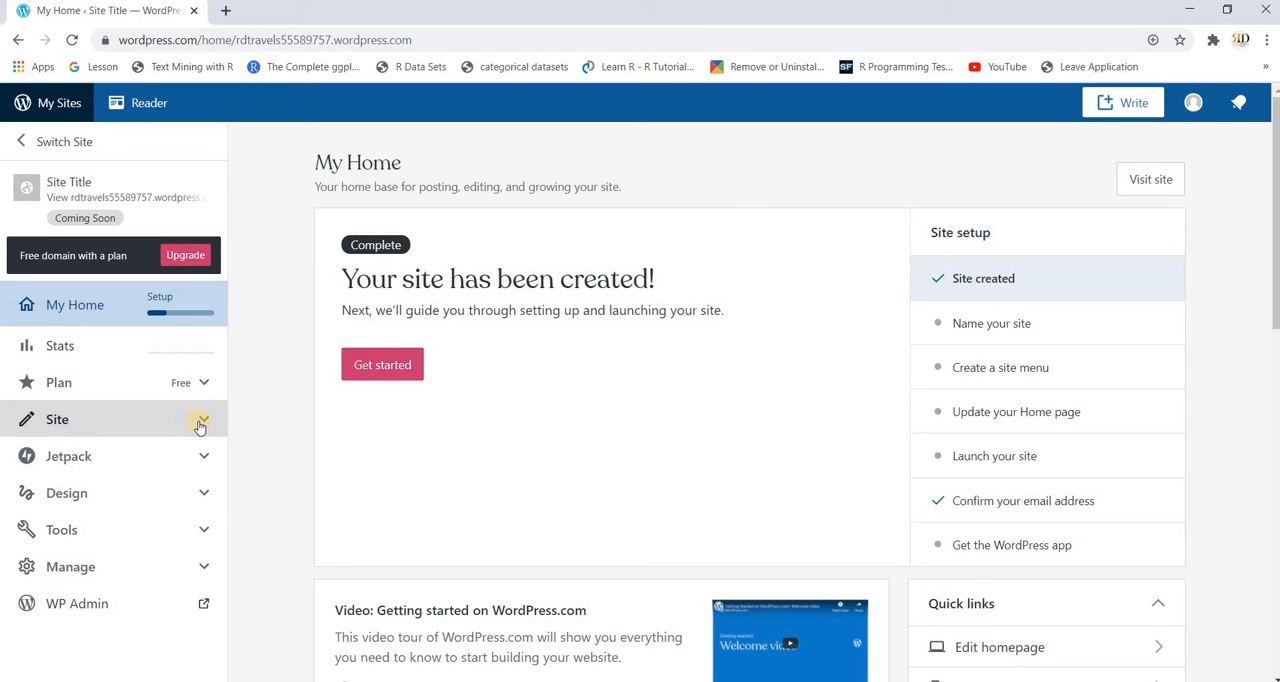
Step: Open the Home page from the site's published pages for editing
click(200, 424)
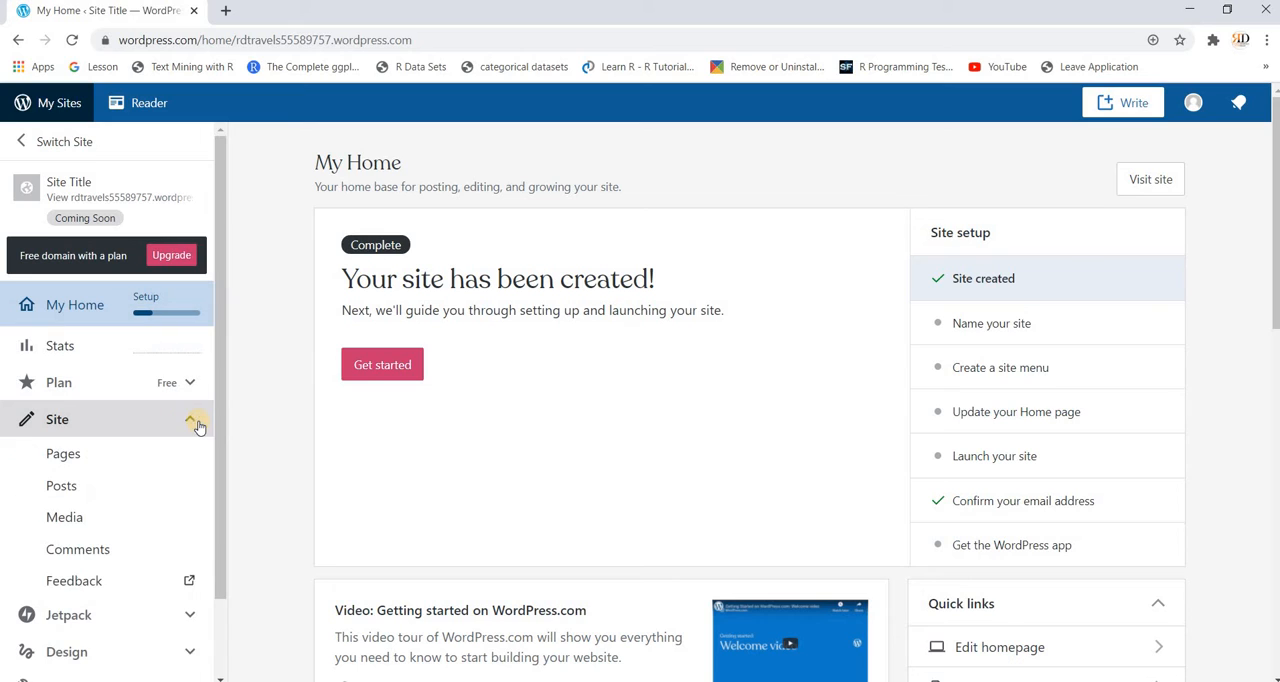
click(123, 458)
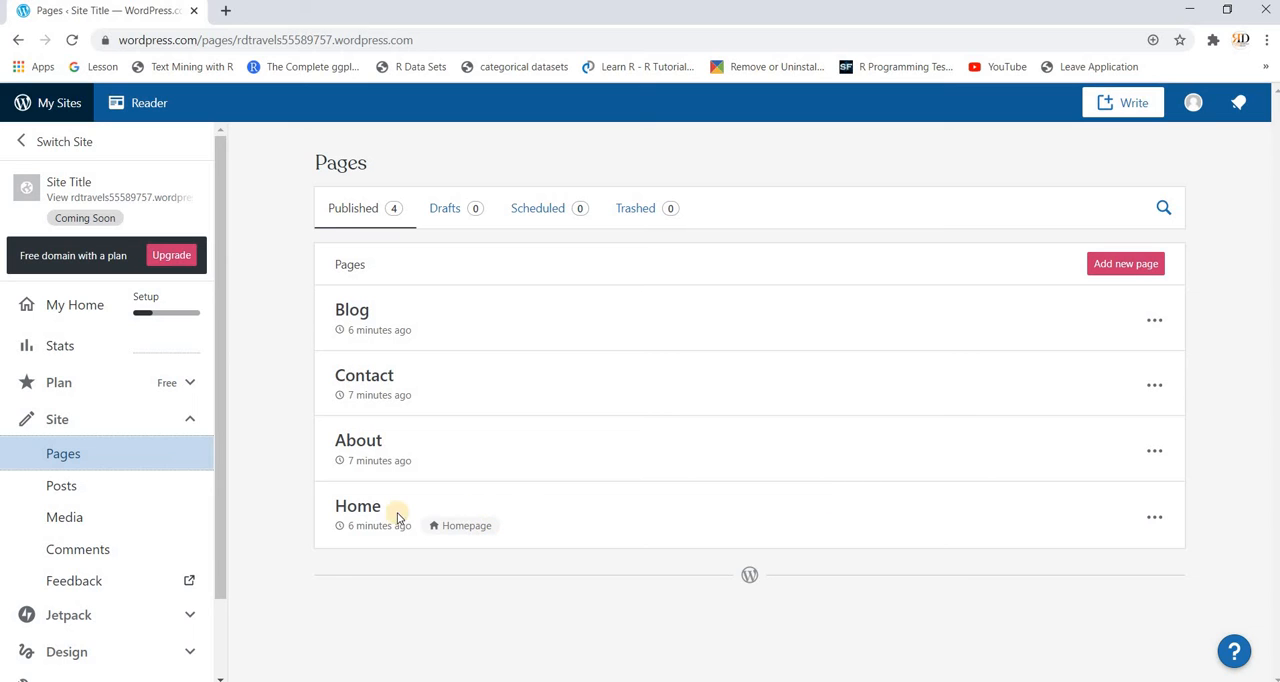
click(367, 512)
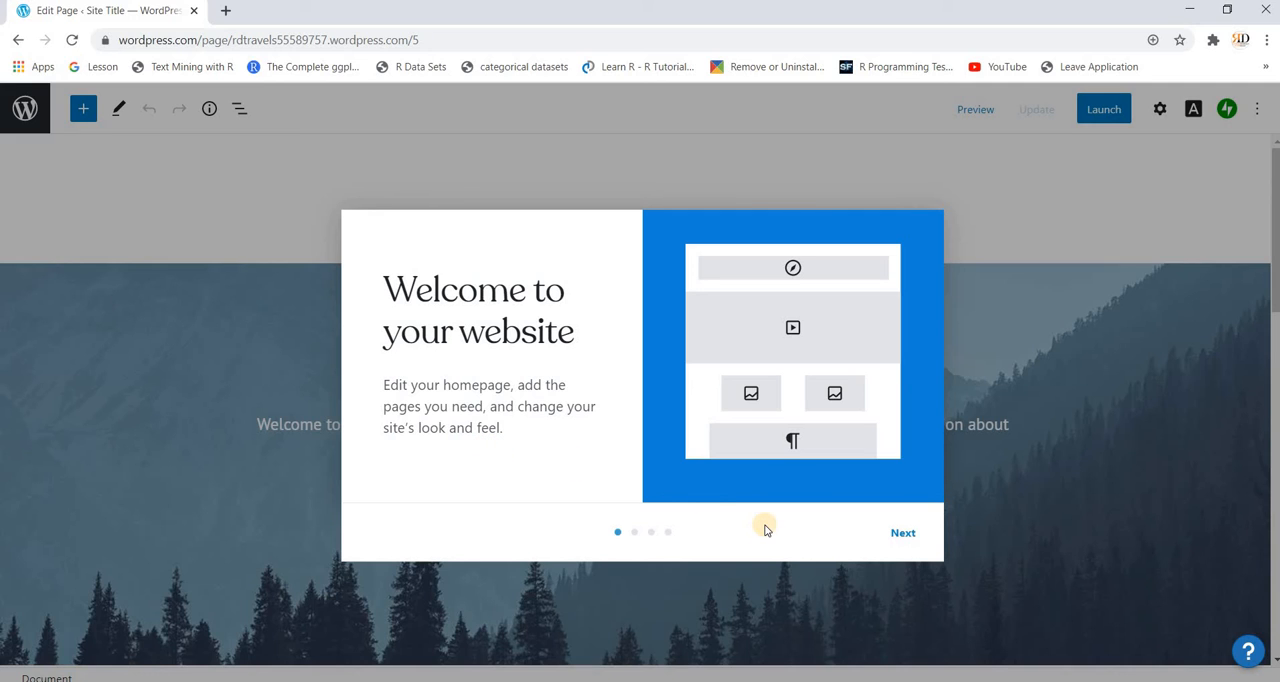
Step: Go through all four pages of the editor's welcome guide and finish it to start editing
click(900, 538)
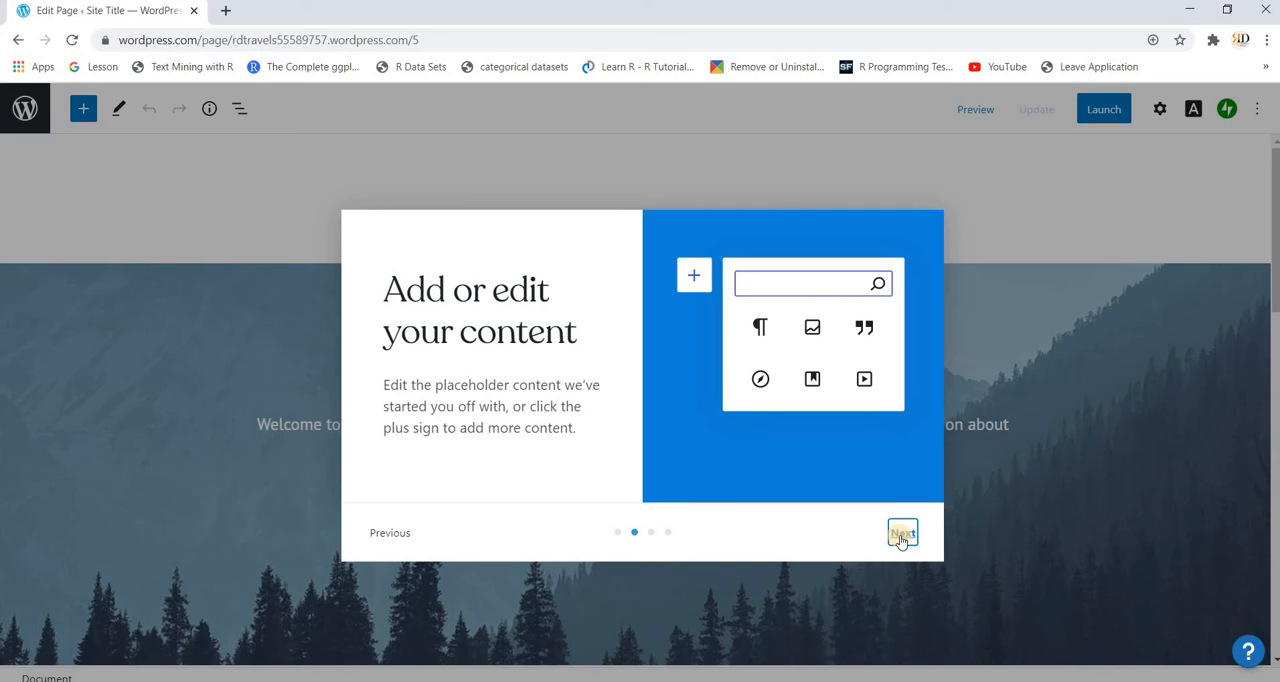
click(900, 538)
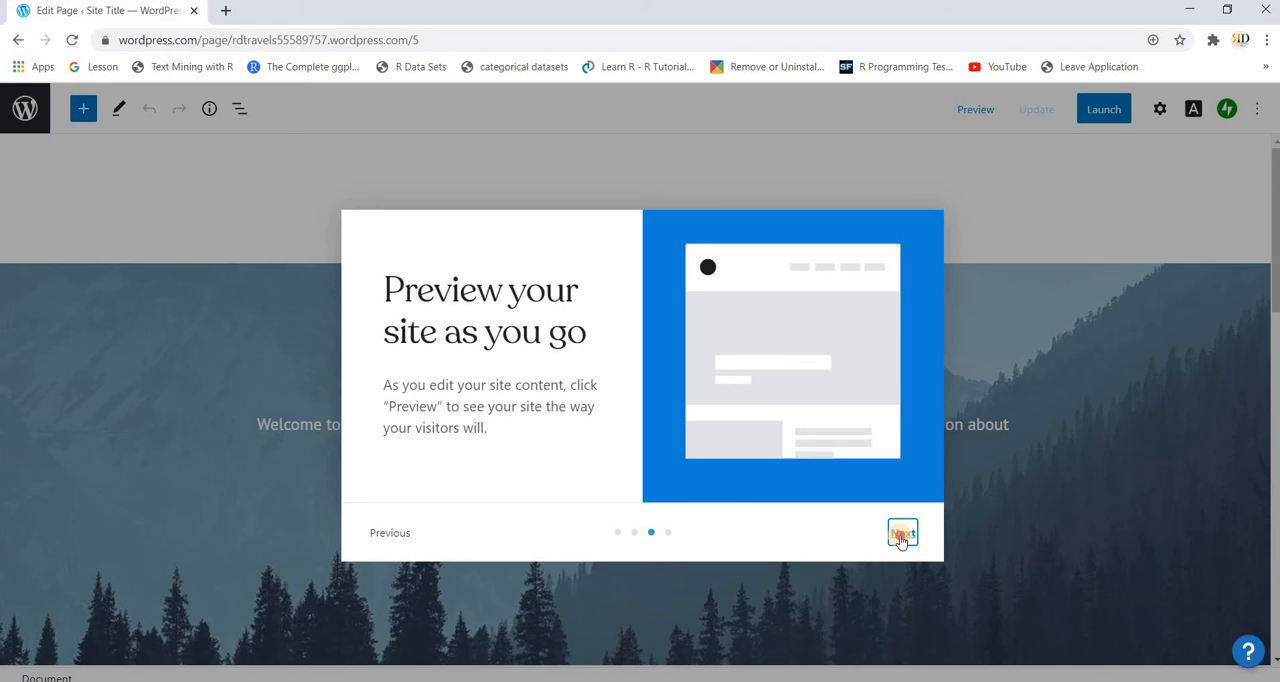
click(900, 538)
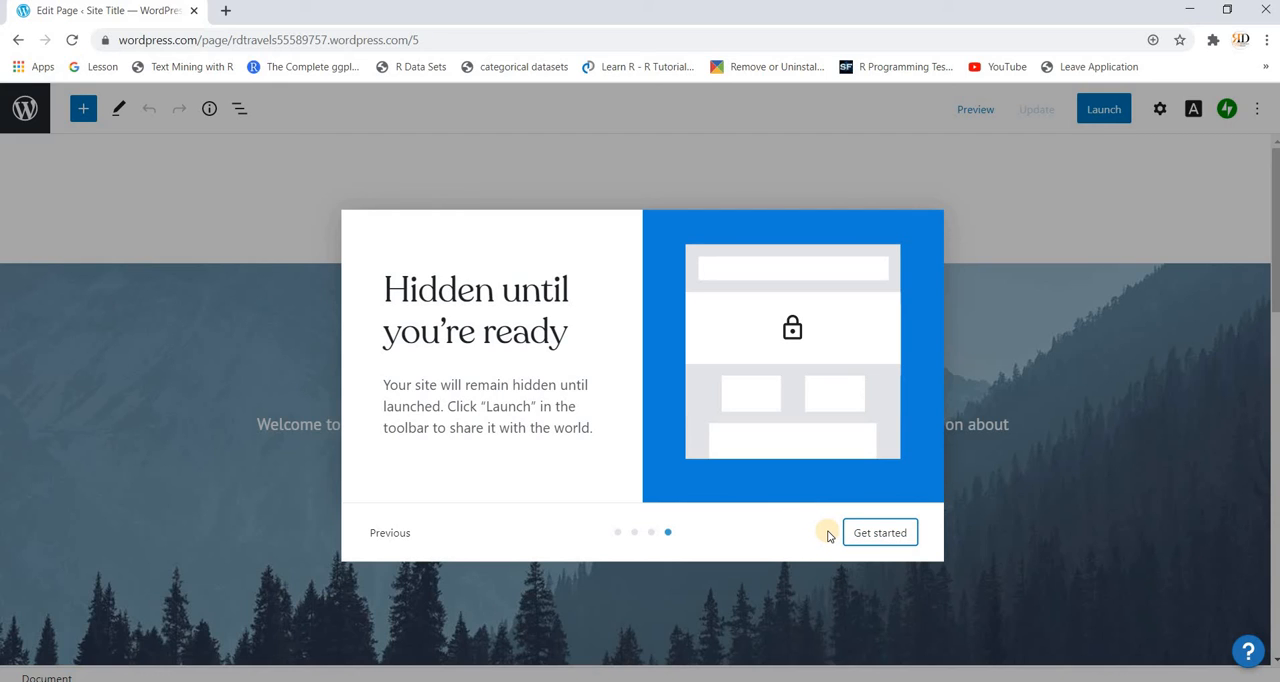
click(881, 535)
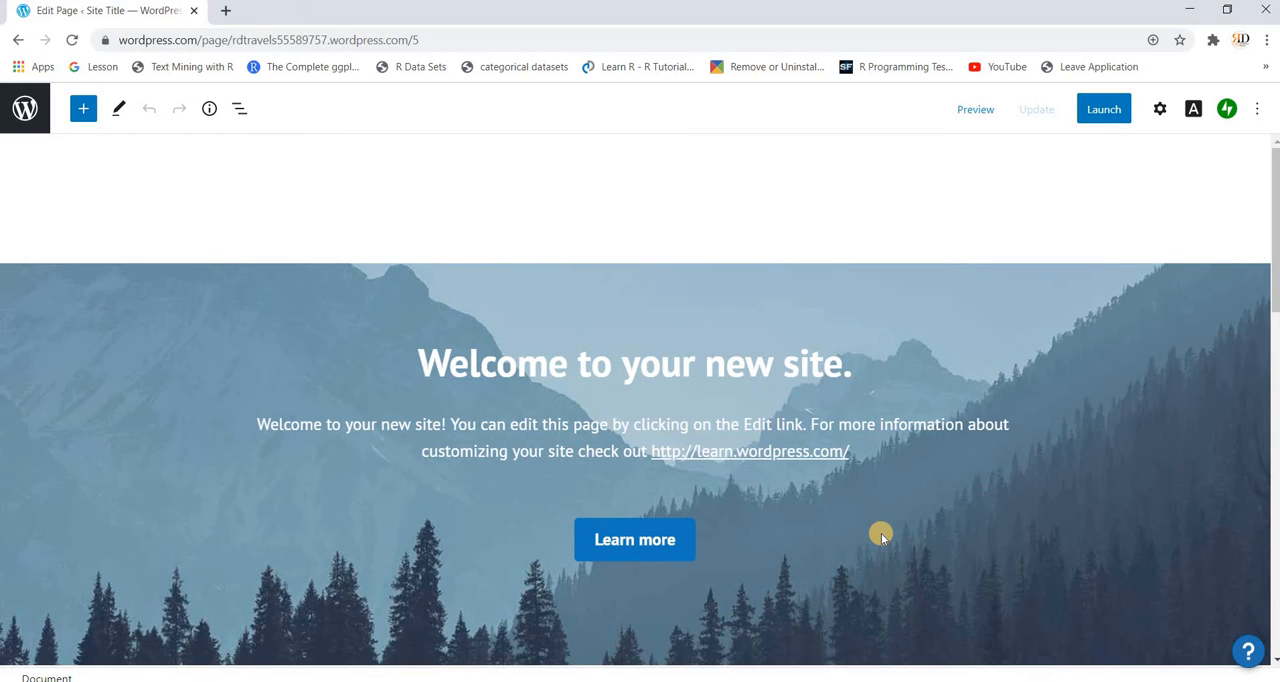
Step: Look over the Home page's layout, from the welcome banner through the blog section to the subscription form
scroll(881, 535, down, 1)
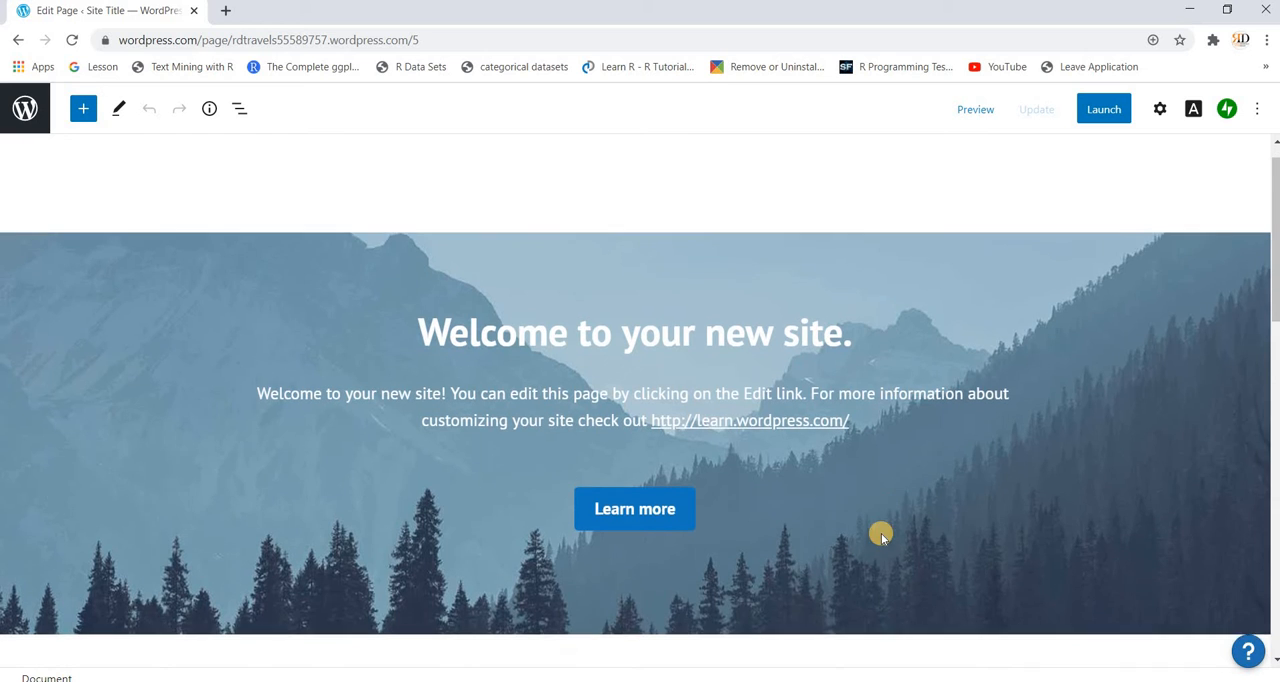
scroll(881, 535, down, 4)
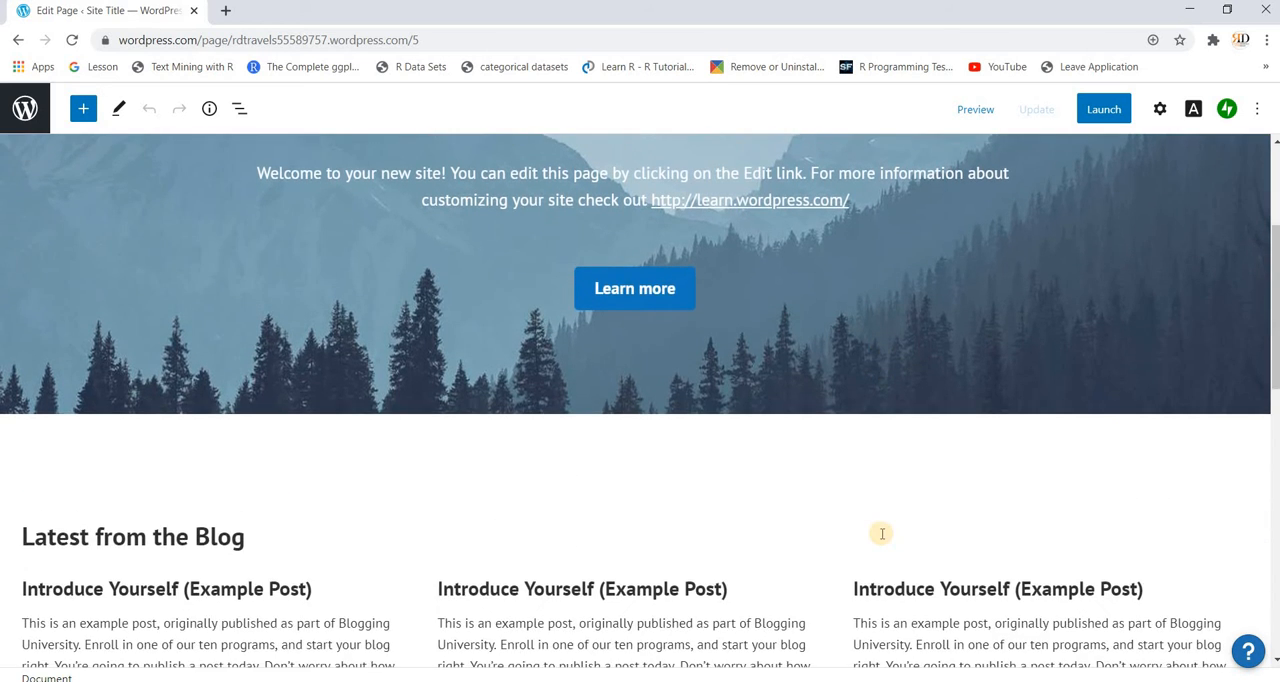
scroll(881, 538, down, 5)
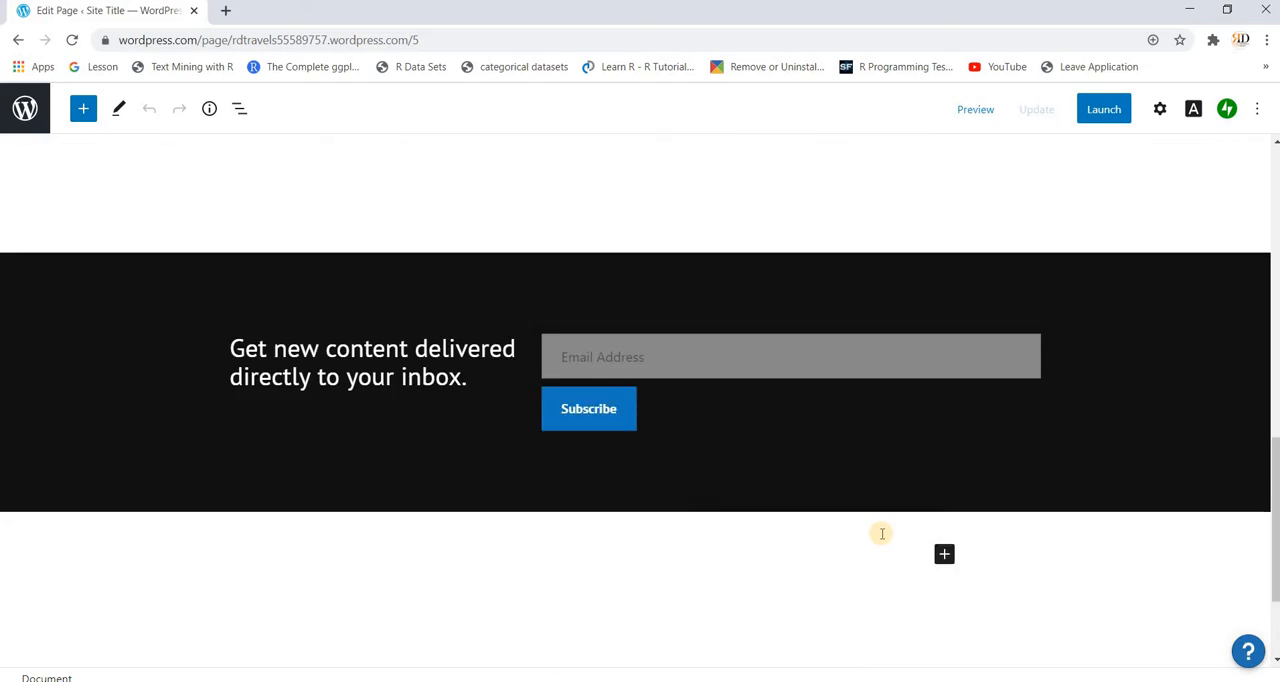
scroll(882, 533, up, 8)
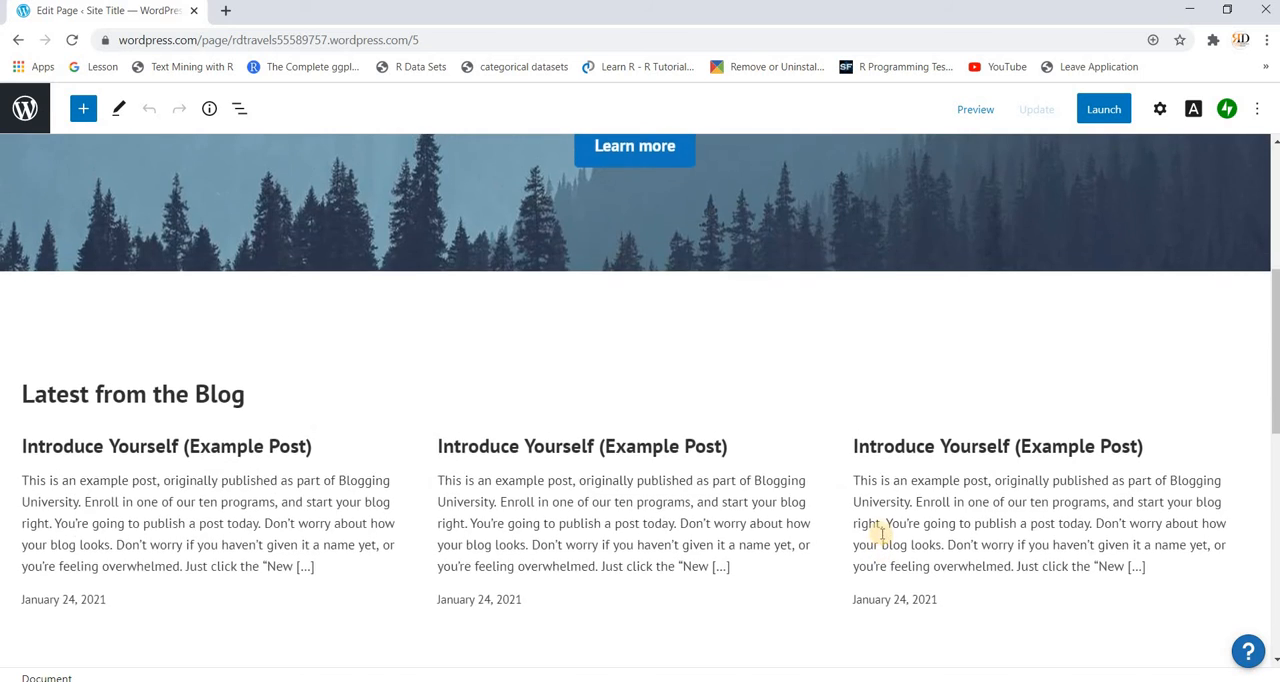
scroll(881, 537, up, 2)
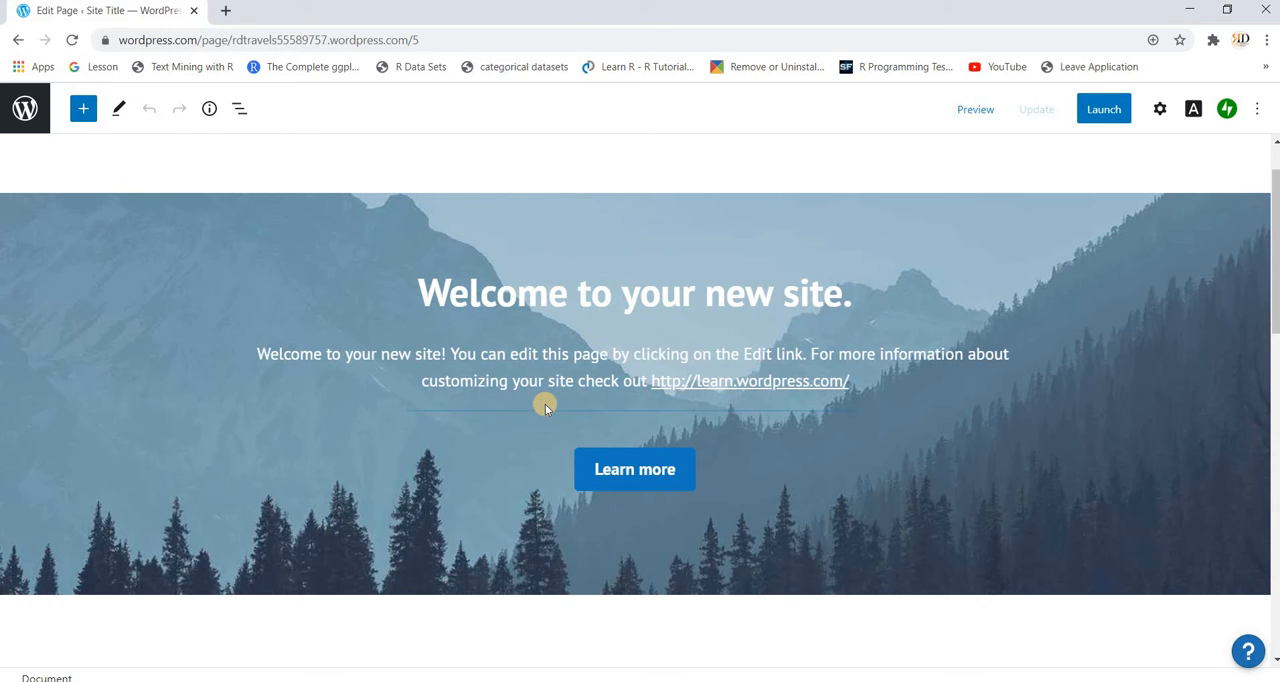
scroll(545, 404, down, 4)
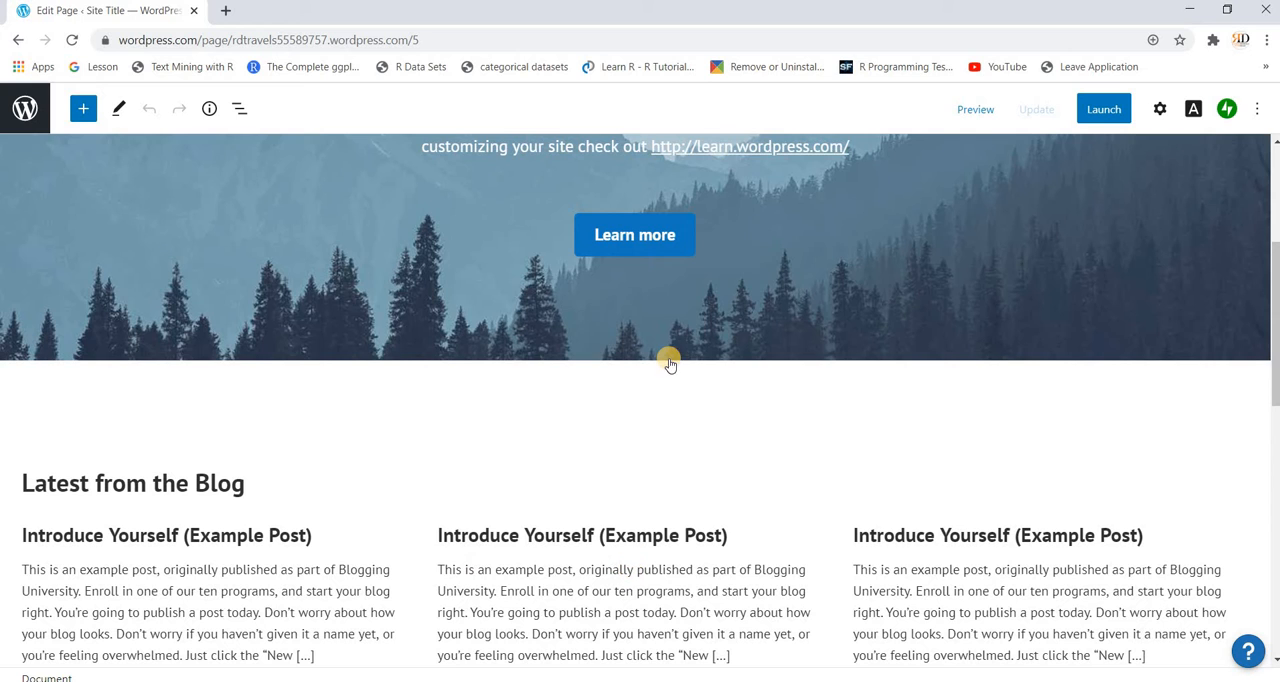
scroll(667, 358, up, 4)
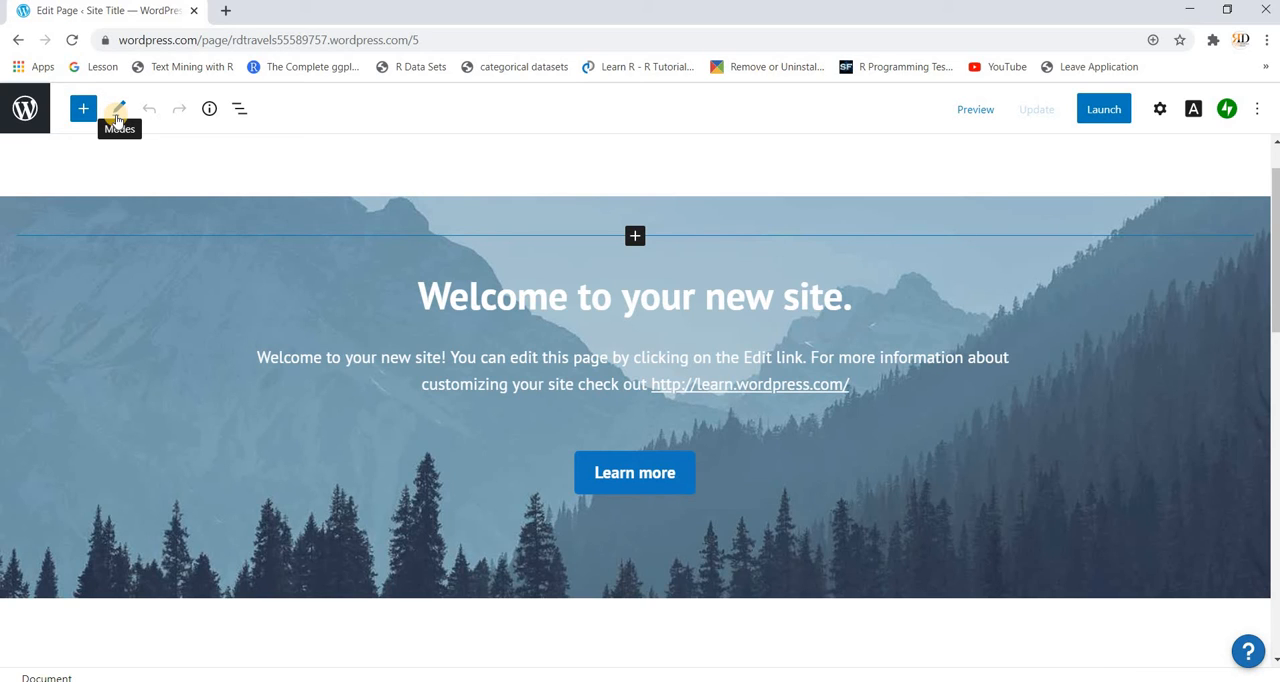
Step: Try the block editor's Edit mode and switch to Select mode
click(117, 116)
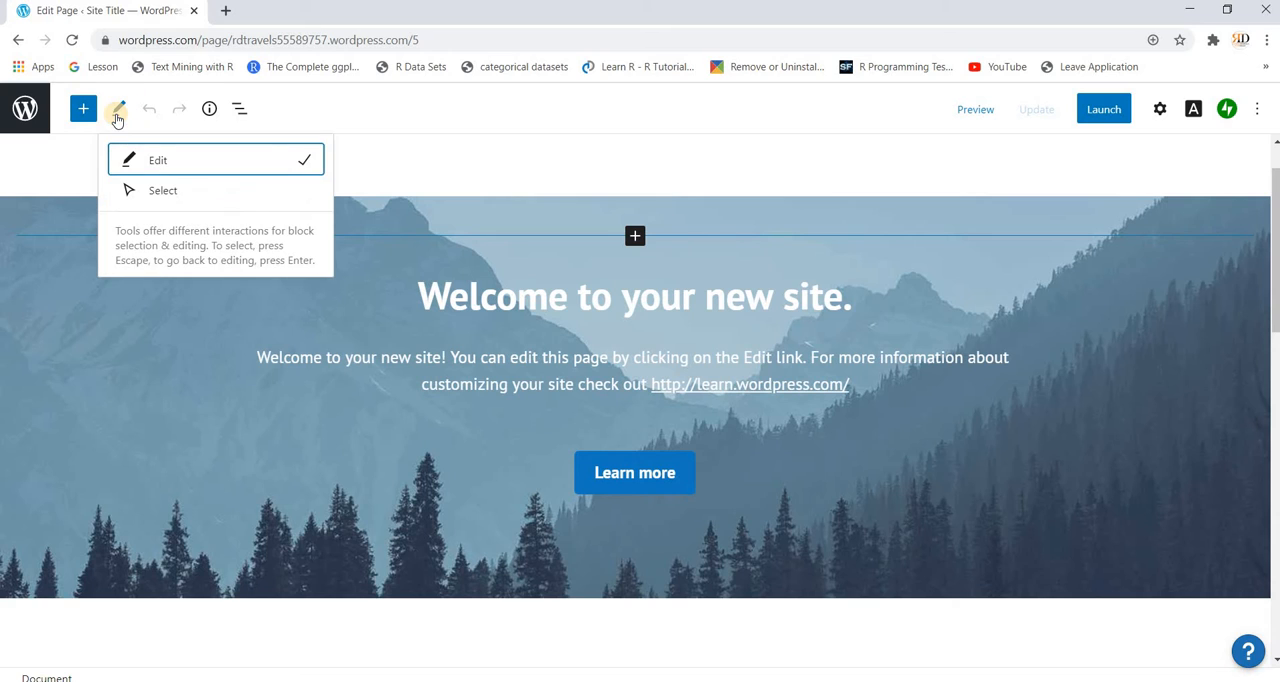
click(158, 162)
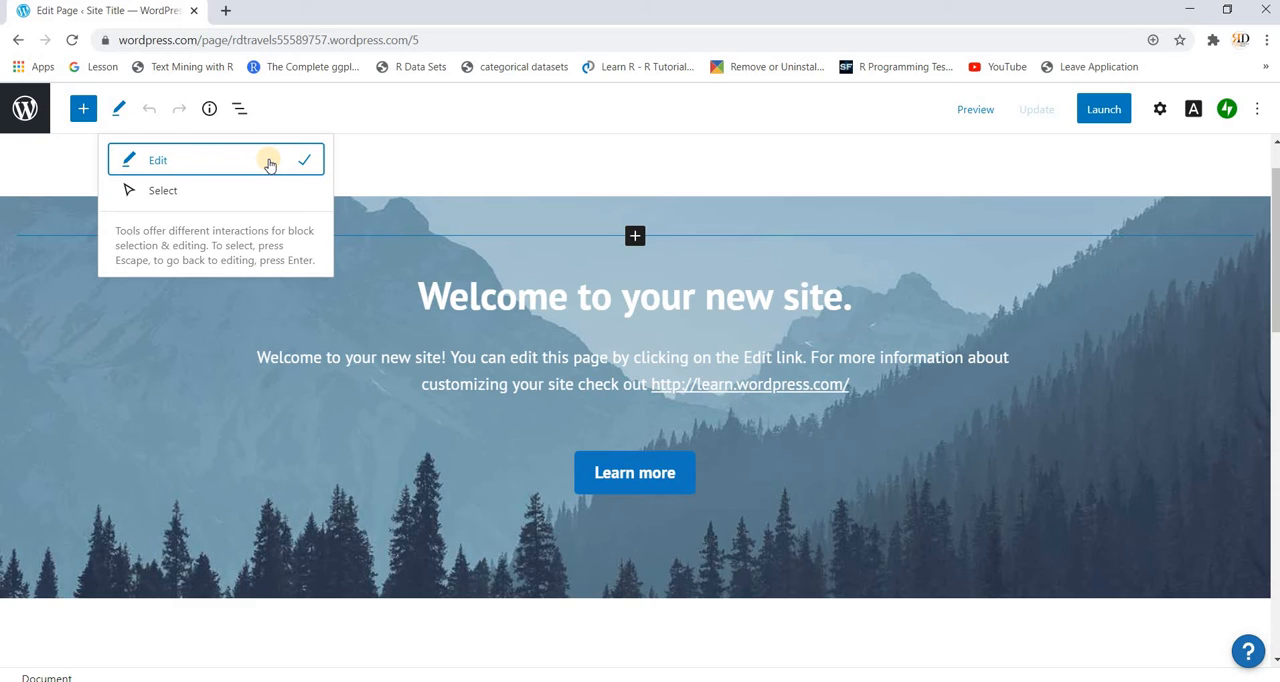
click(343, 101)
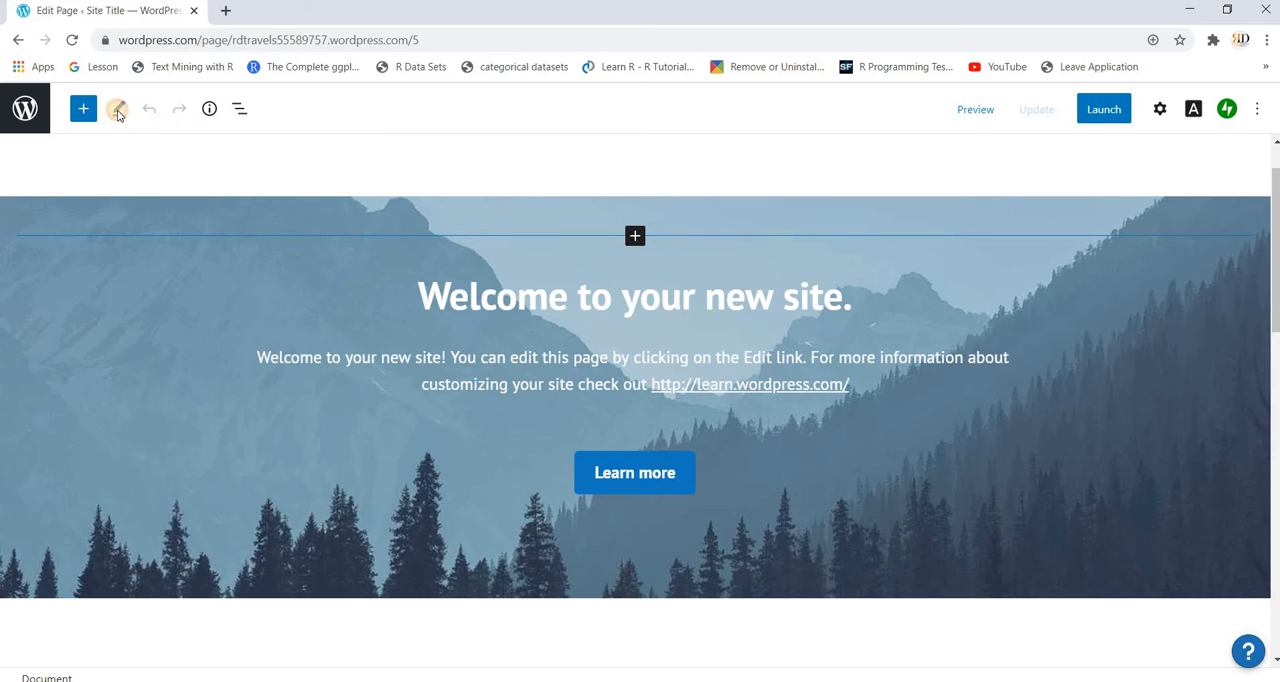
click(118, 110)
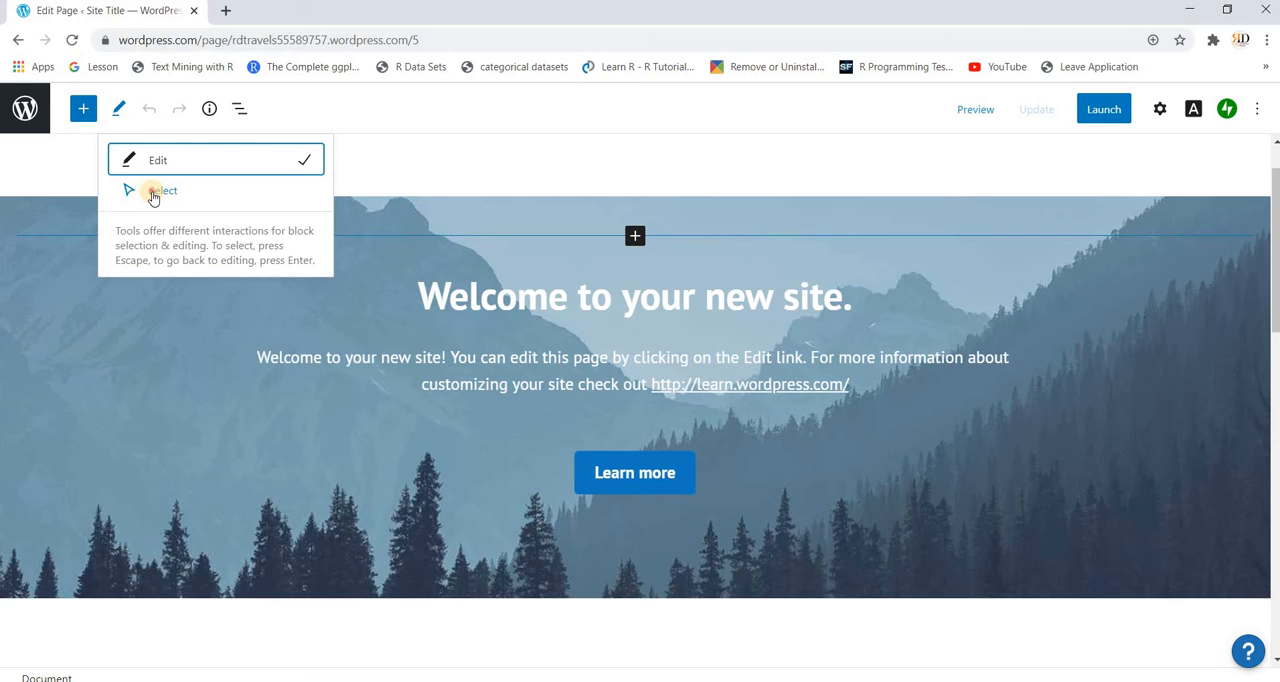
click(153, 196)
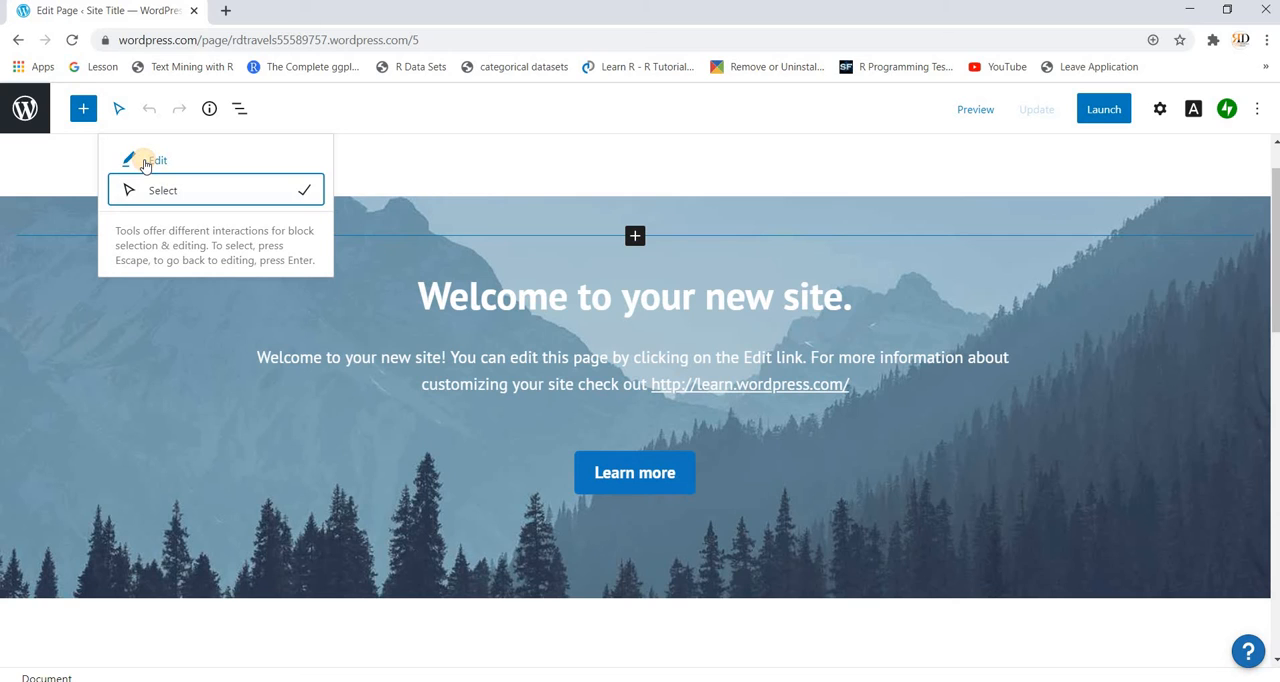
Step: Switch back to Edit mode, select the banner's Cover block and check which blocks can be inserted above the heading
click(145, 164)
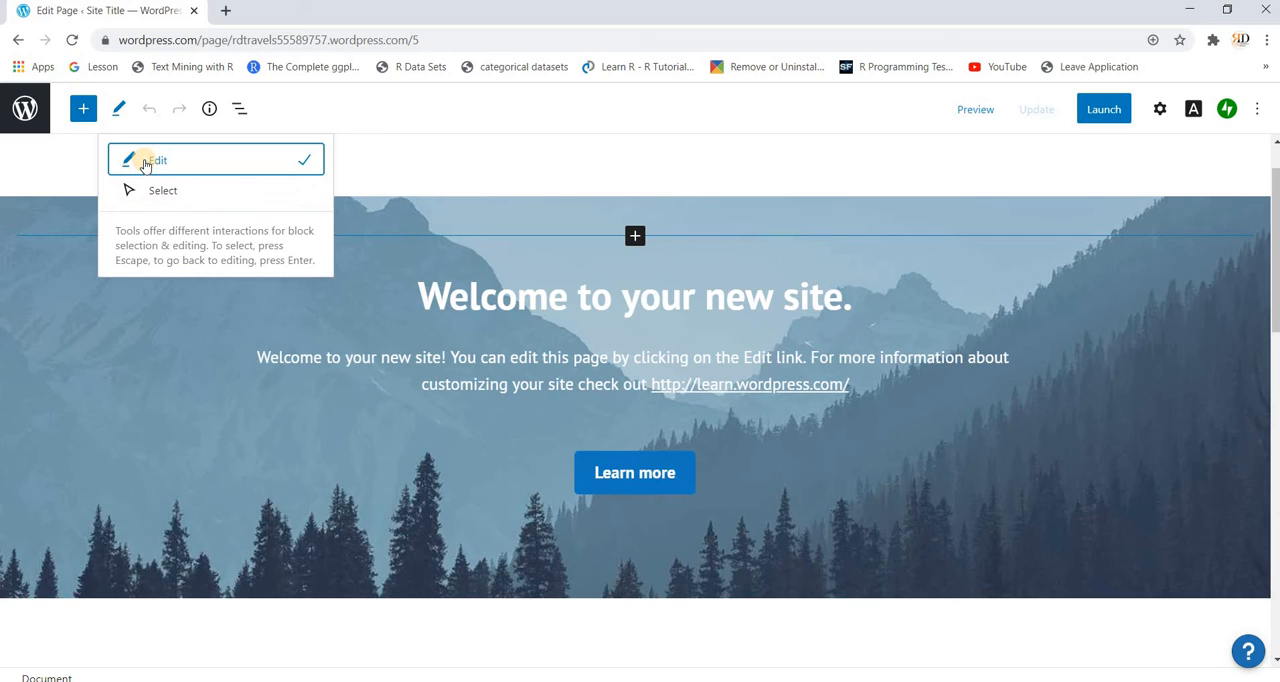
click(384, 208)
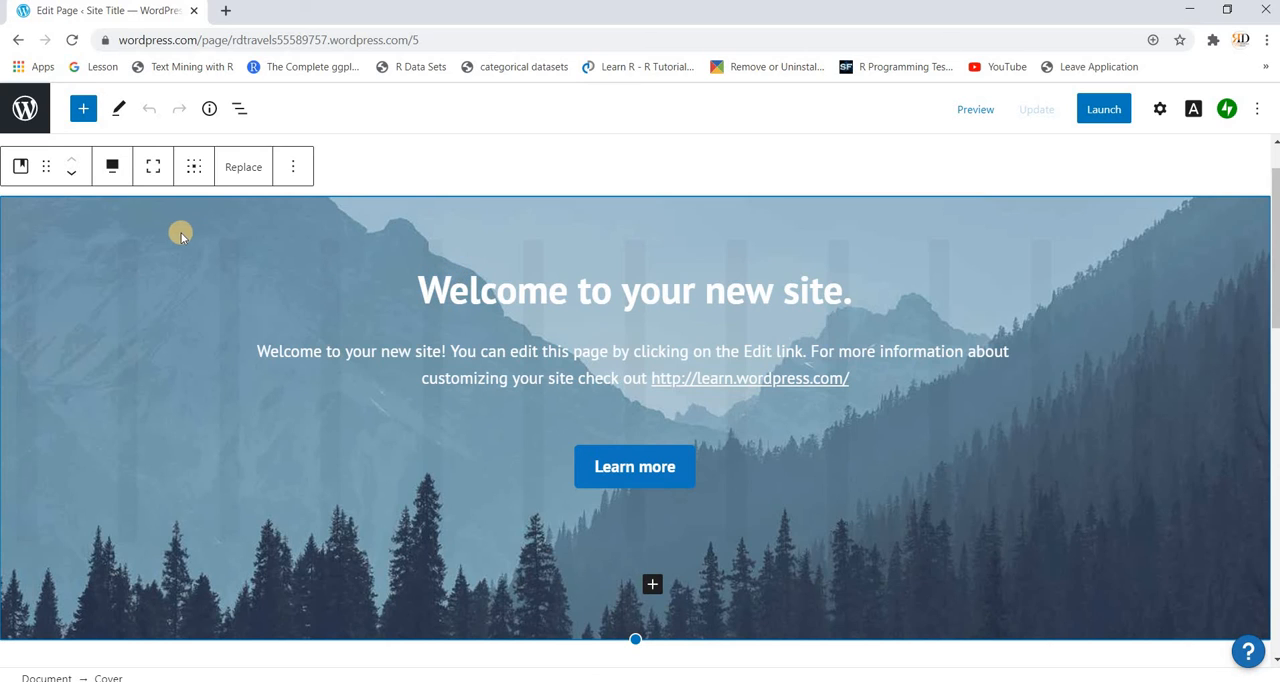
mouse_move(171, 231)
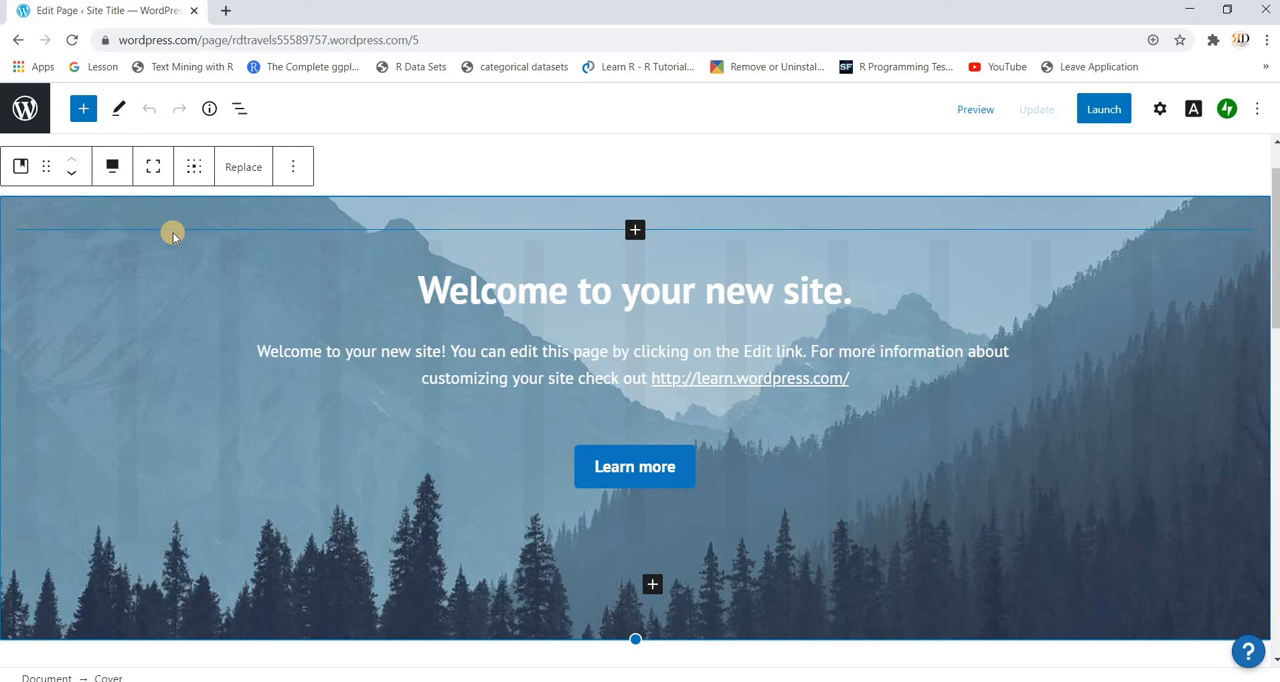
click(634, 232)
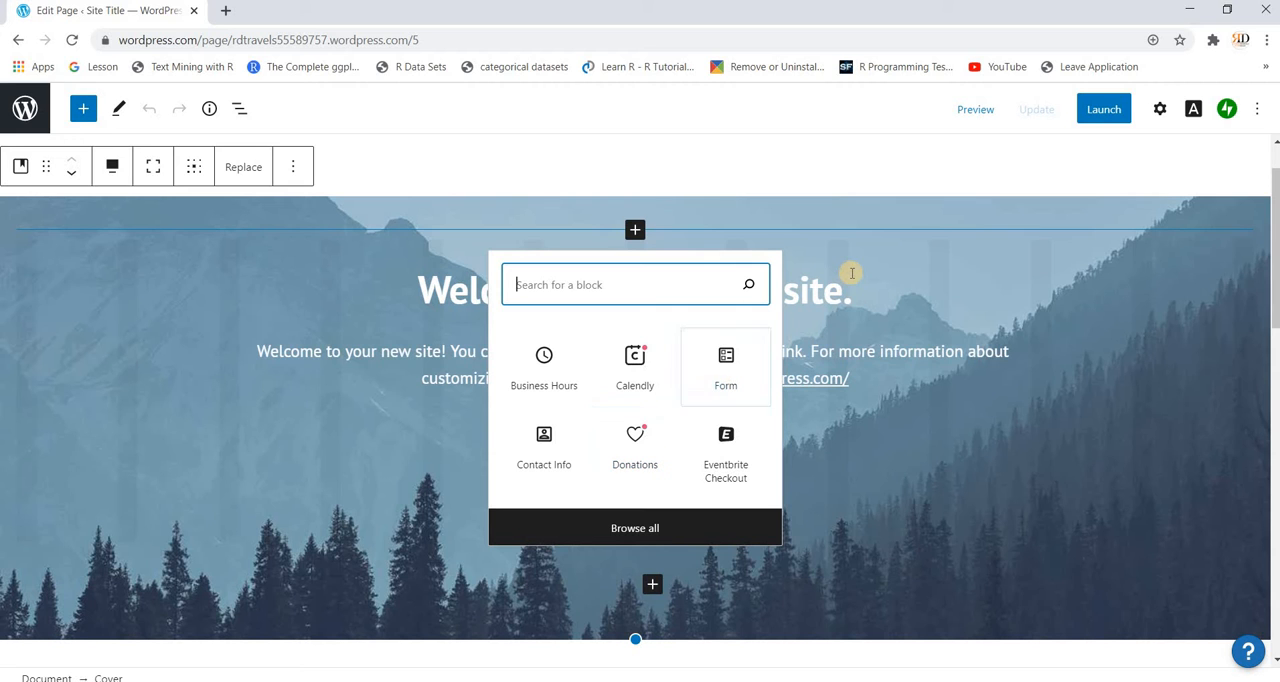
click(819, 405)
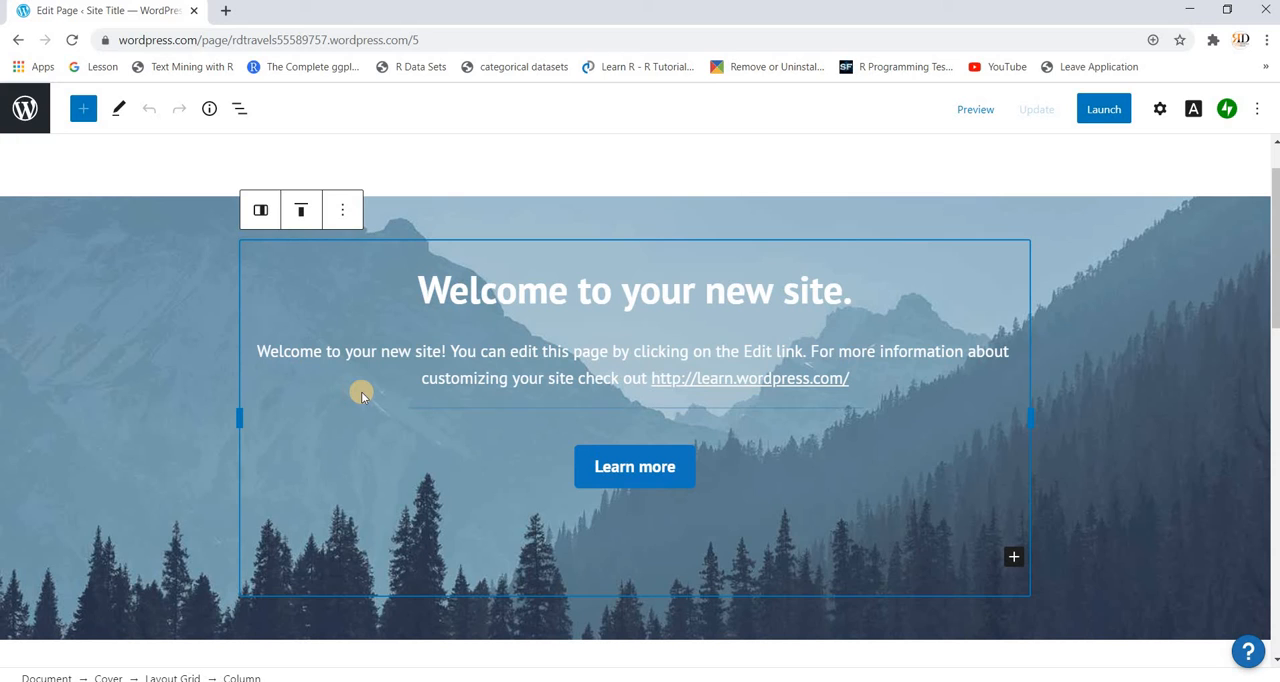
Step: Copy the banner's Column block to the clipboard
mouse_move(259, 215)
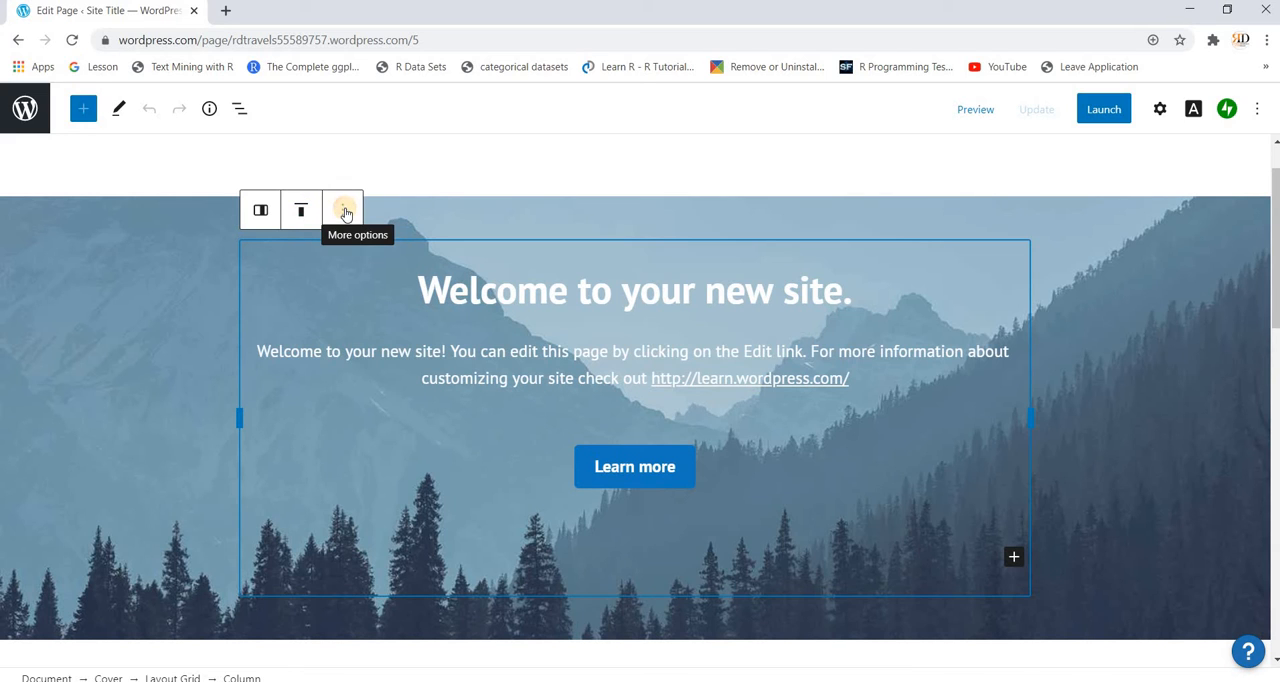
click(344, 211)
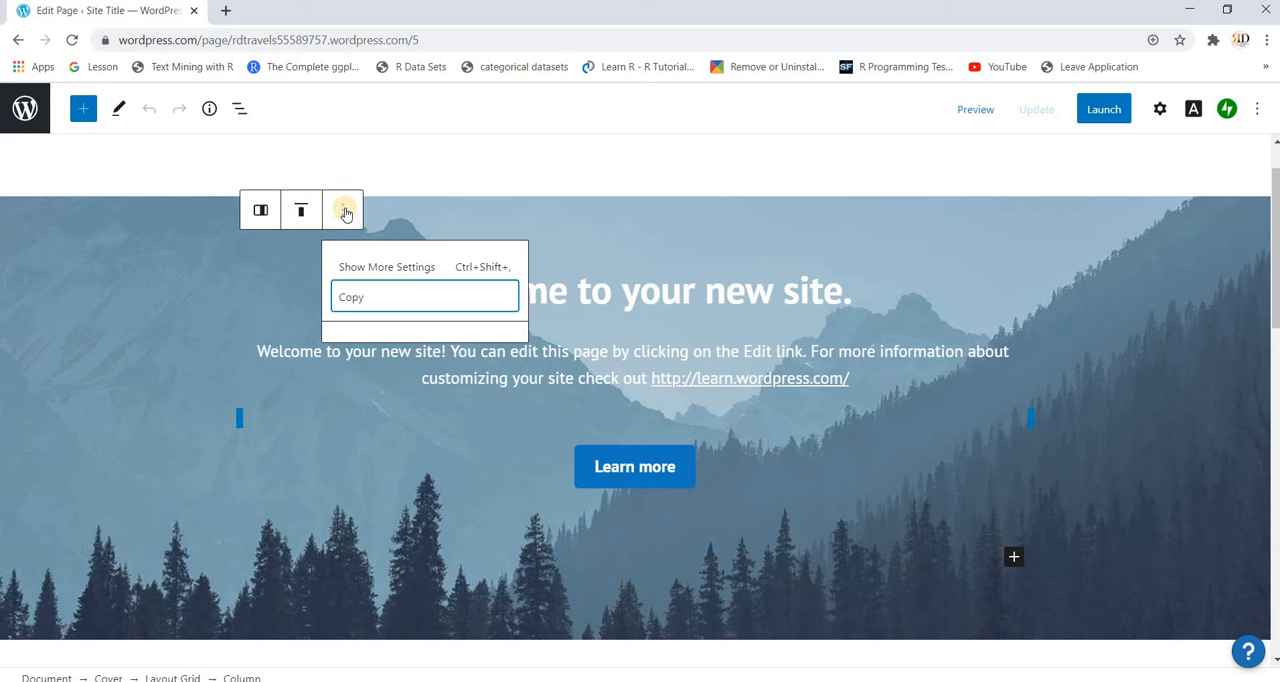
click(432, 296)
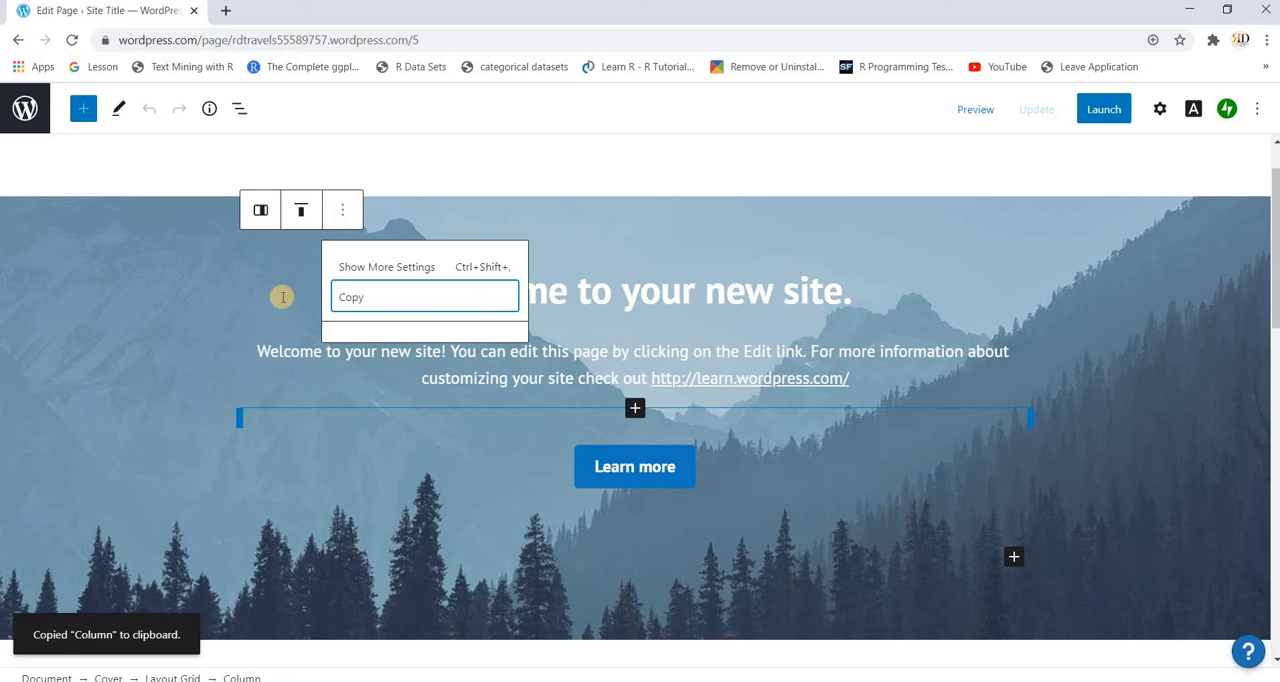
Step: Try moving the "Welcome to your new site." heading block to another place on the page
click(532, 302)
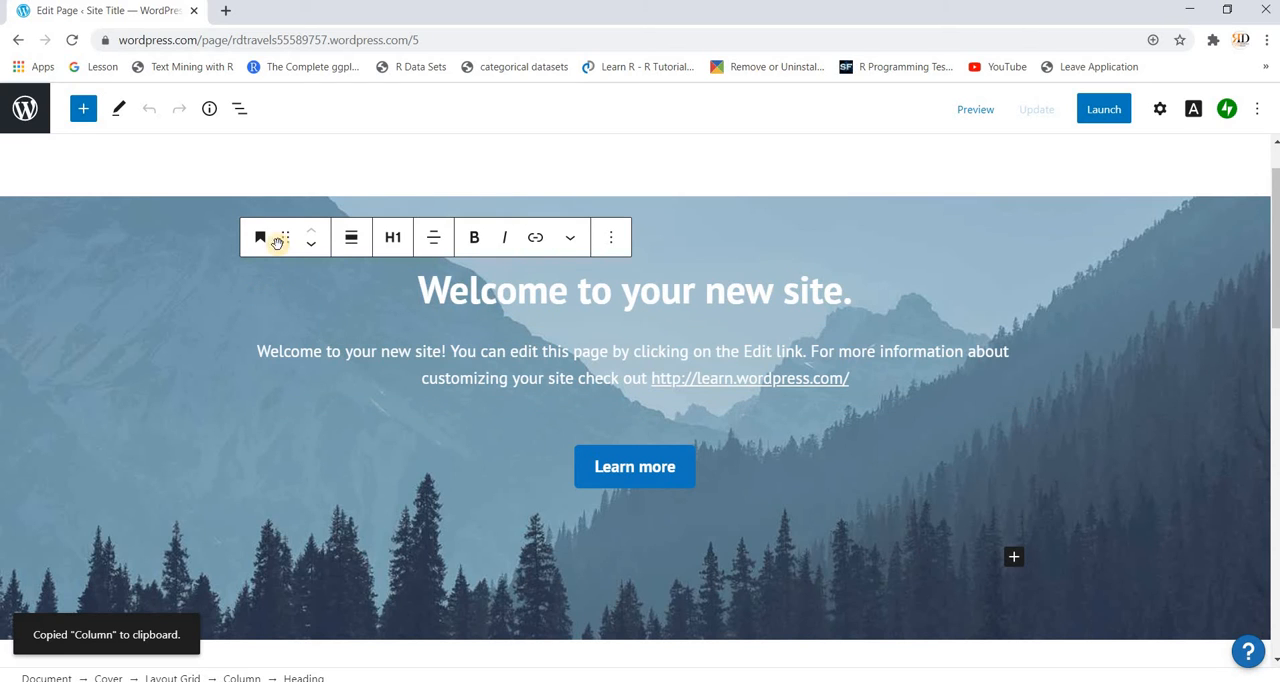
mouse_move(262, 244)
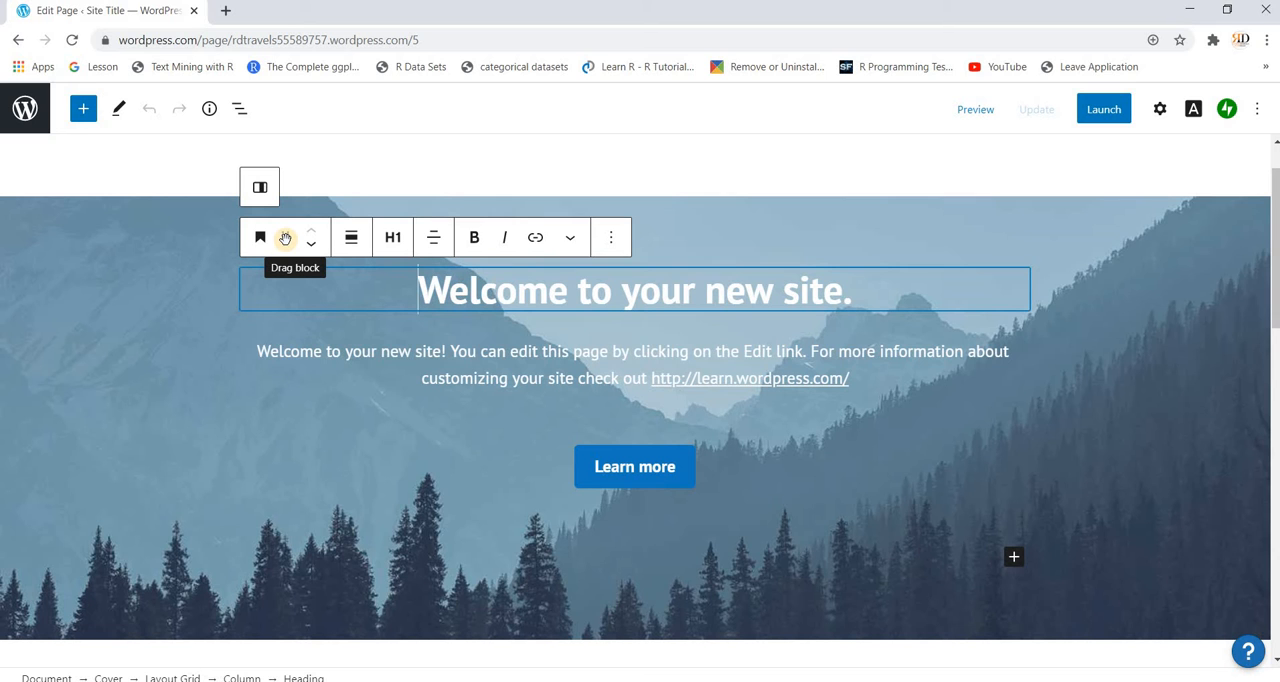
drag(285, 238, 367, 278)
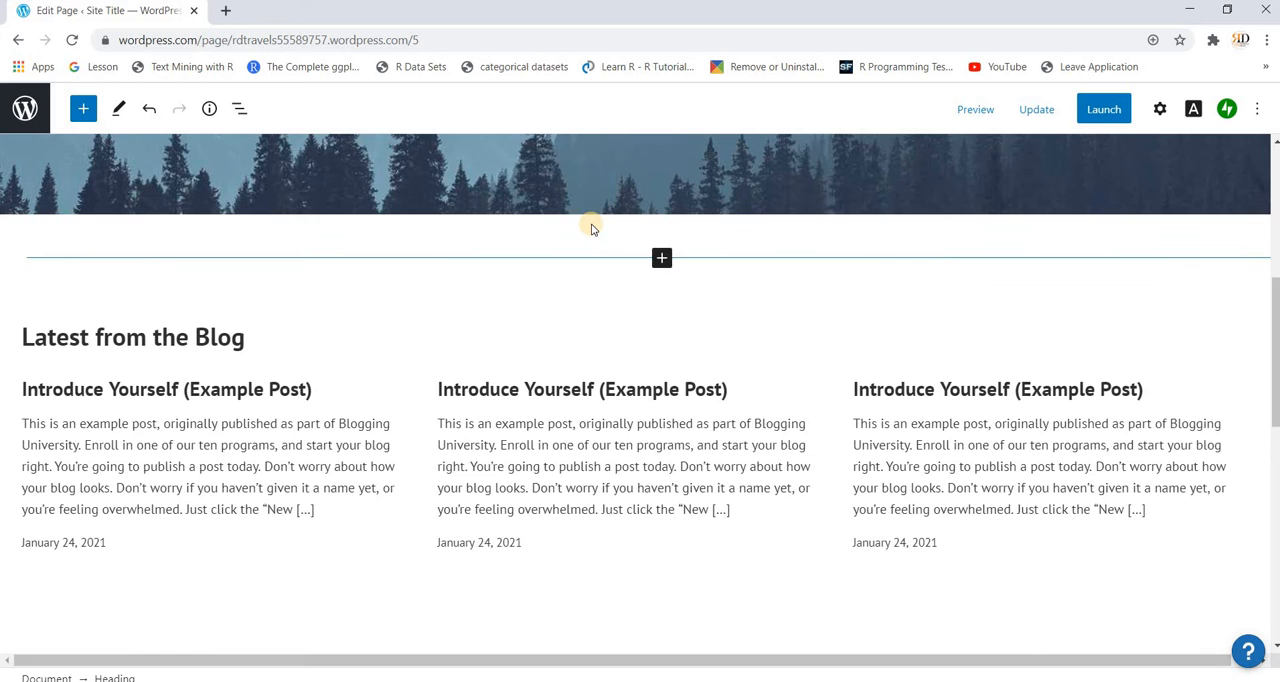
scroll(591, 224, up, 1)
scroll(591, 224, up, 3)
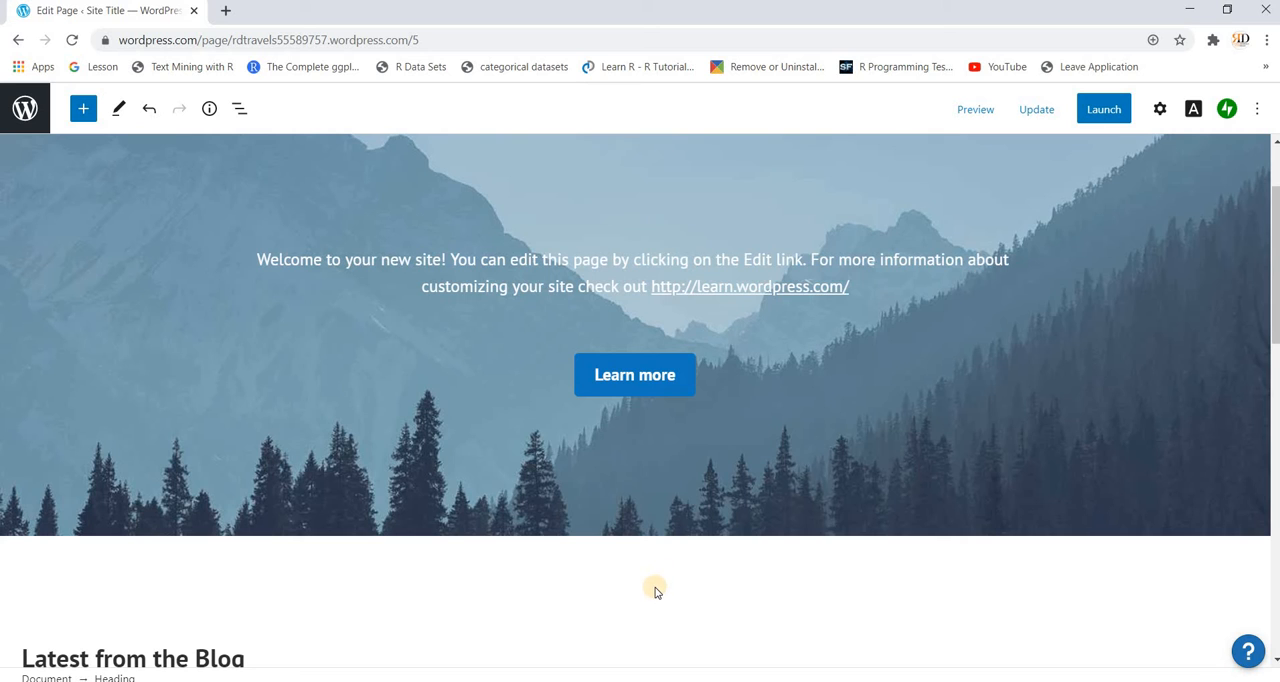
Step: Add an empty paragraph block below the Learn more button in the banner column
click(533, 287)
scroll(673, 283, up, 1)
scroll(673, 281, down, 3)
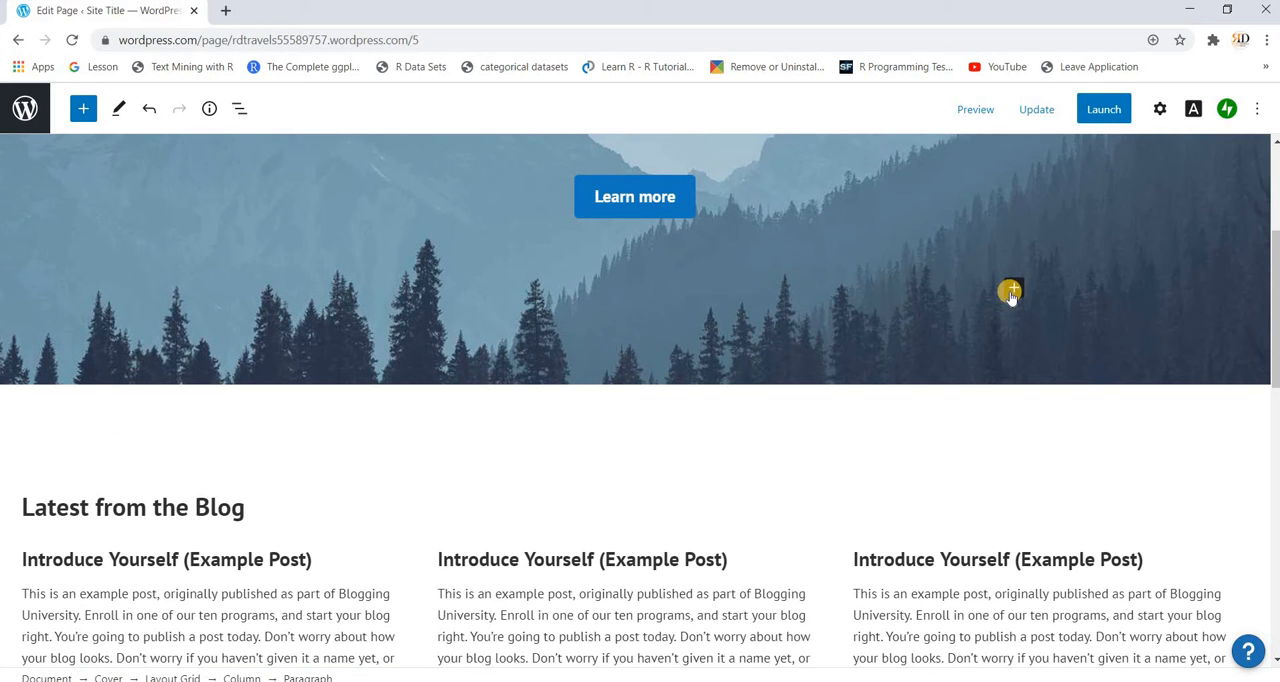
click(735, 425)
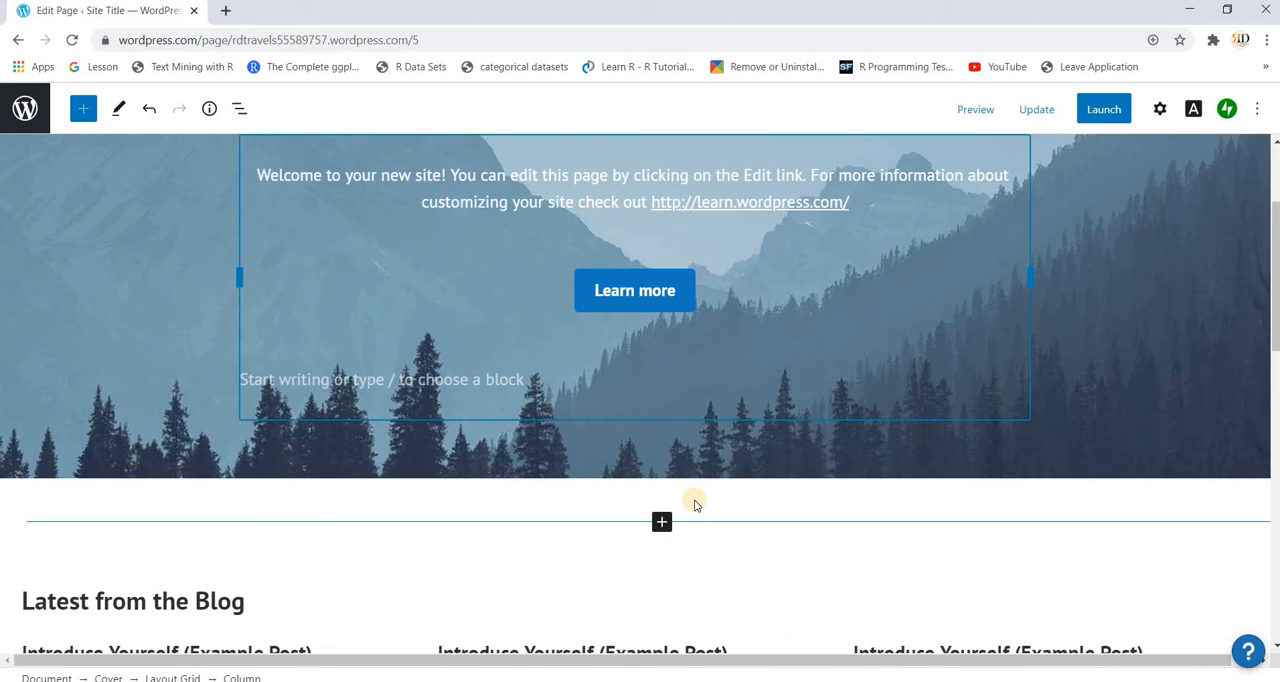
scroll(694, 500, down, 2)
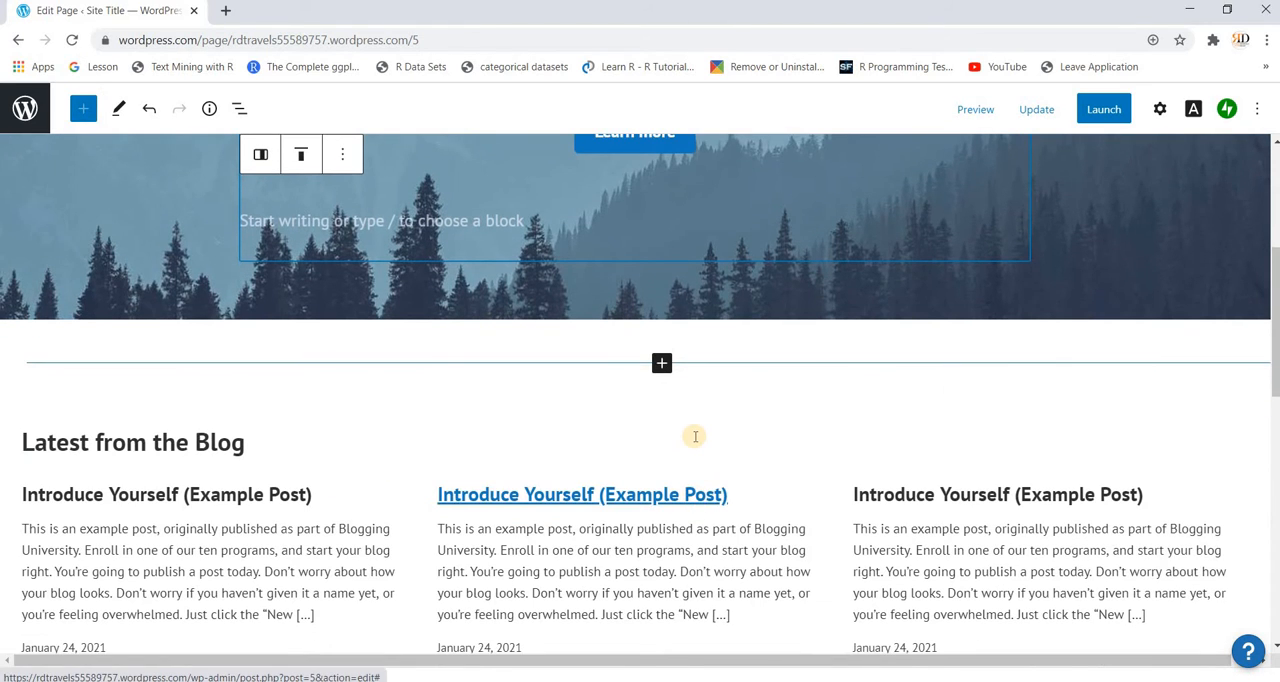
scroll(694, 436, up, 4)
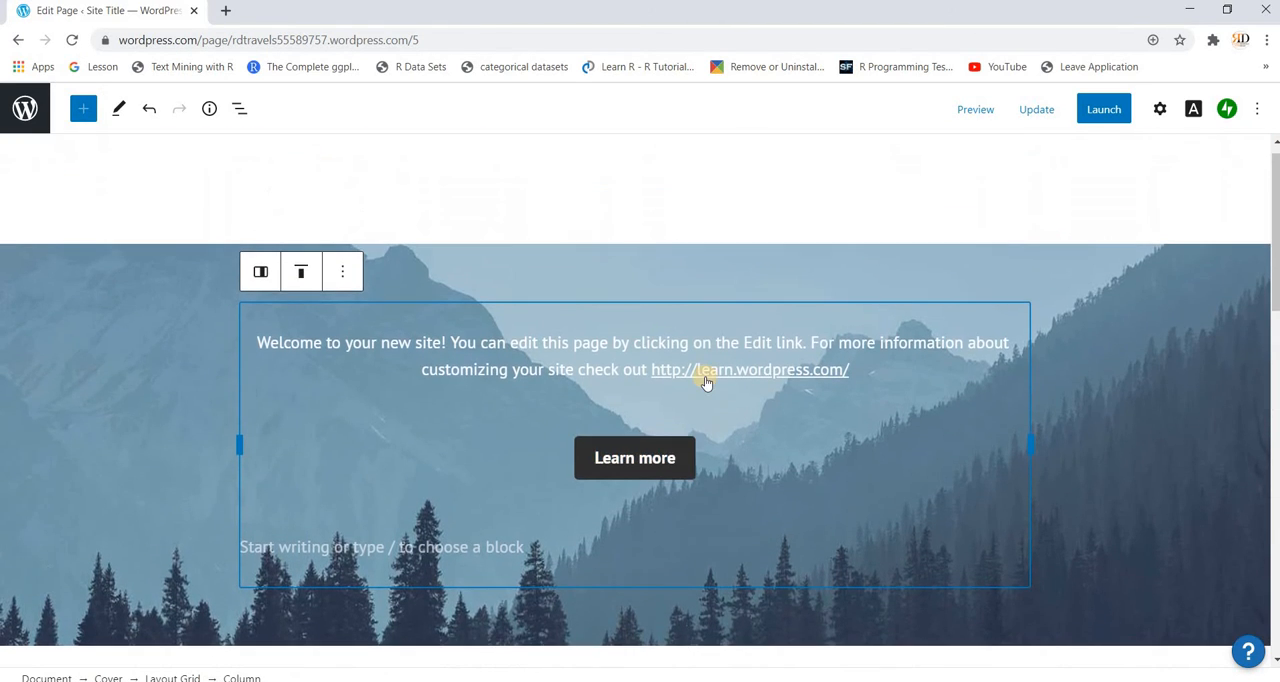
click(536, 545)
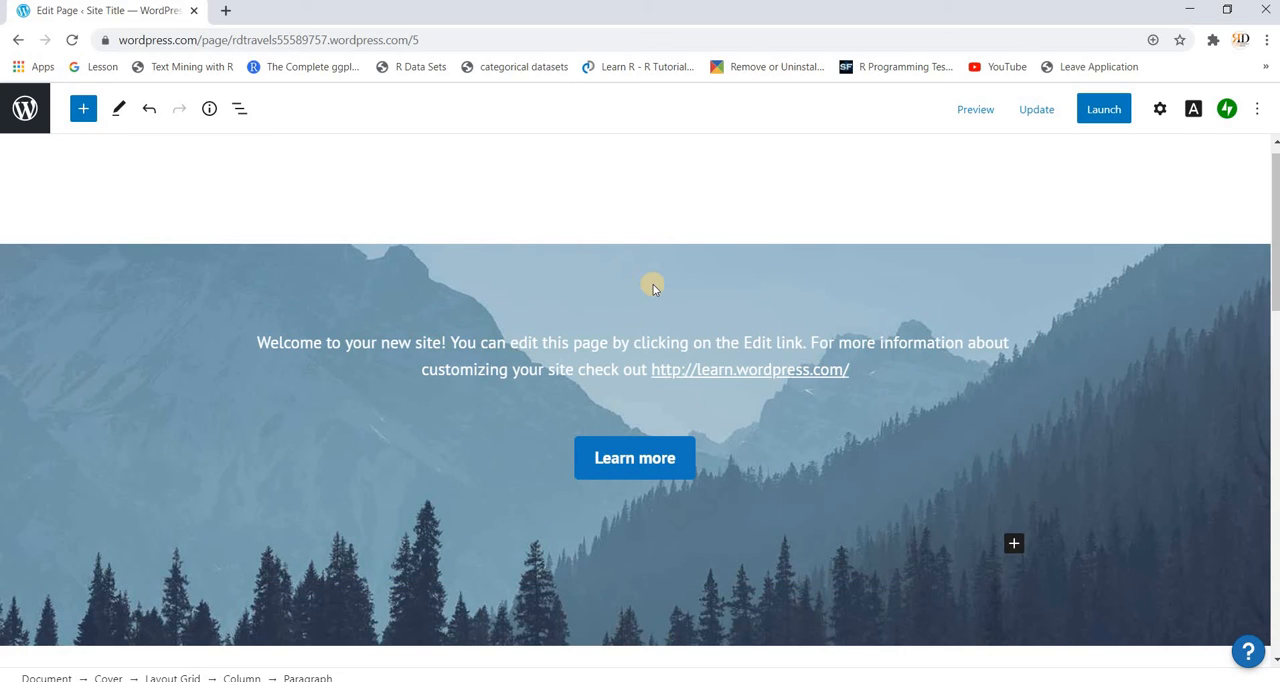
Step: Undo the added empty paragraph and the heading's move out of the banner
click(520, 341)
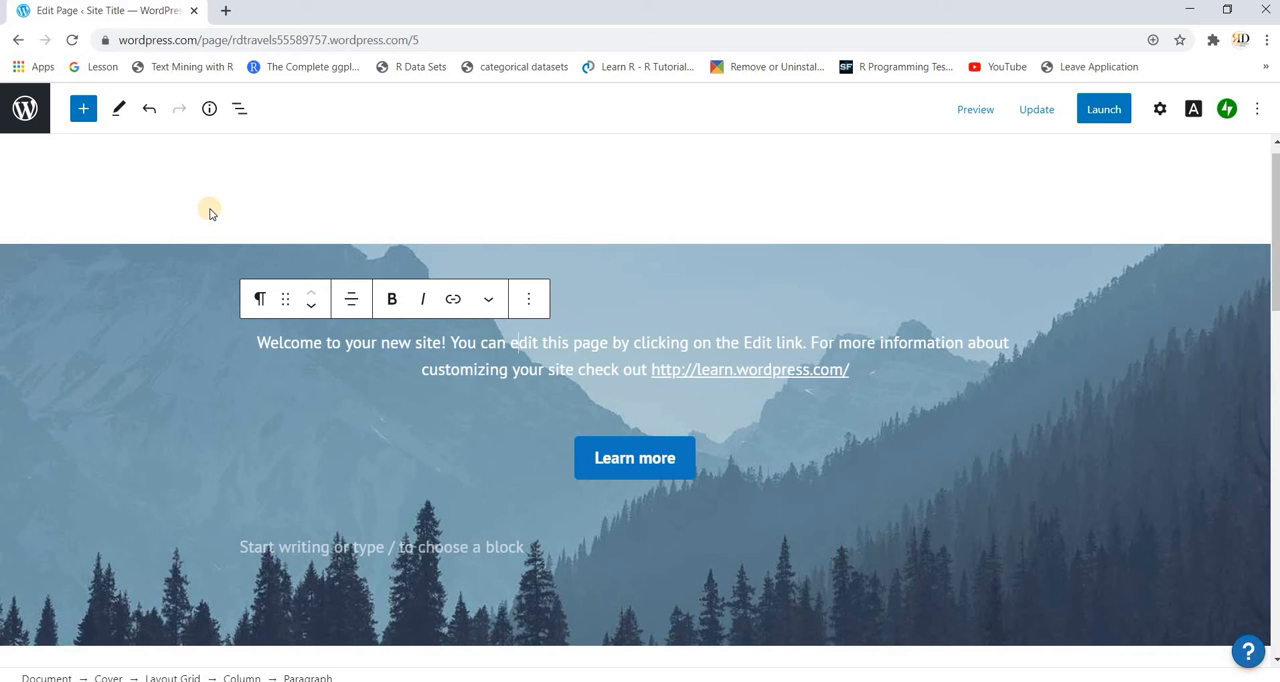
scroll(267, 403, down, 3)
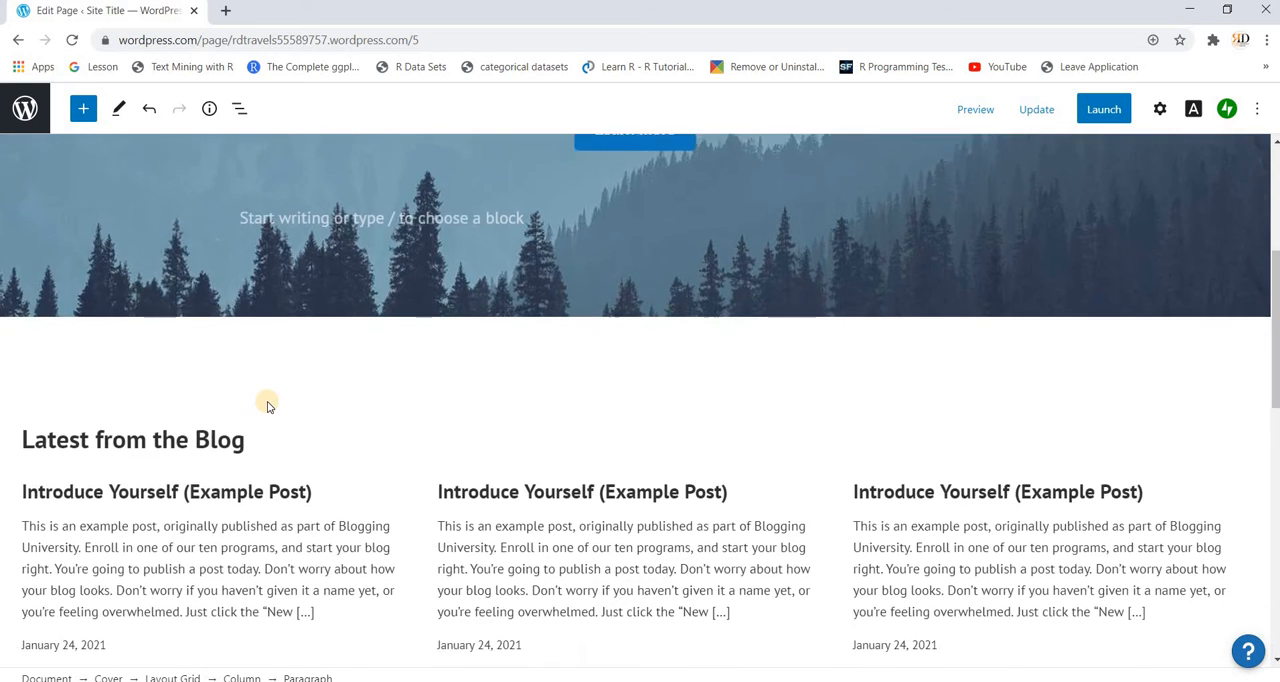
scroll(267, 403, down, 10)
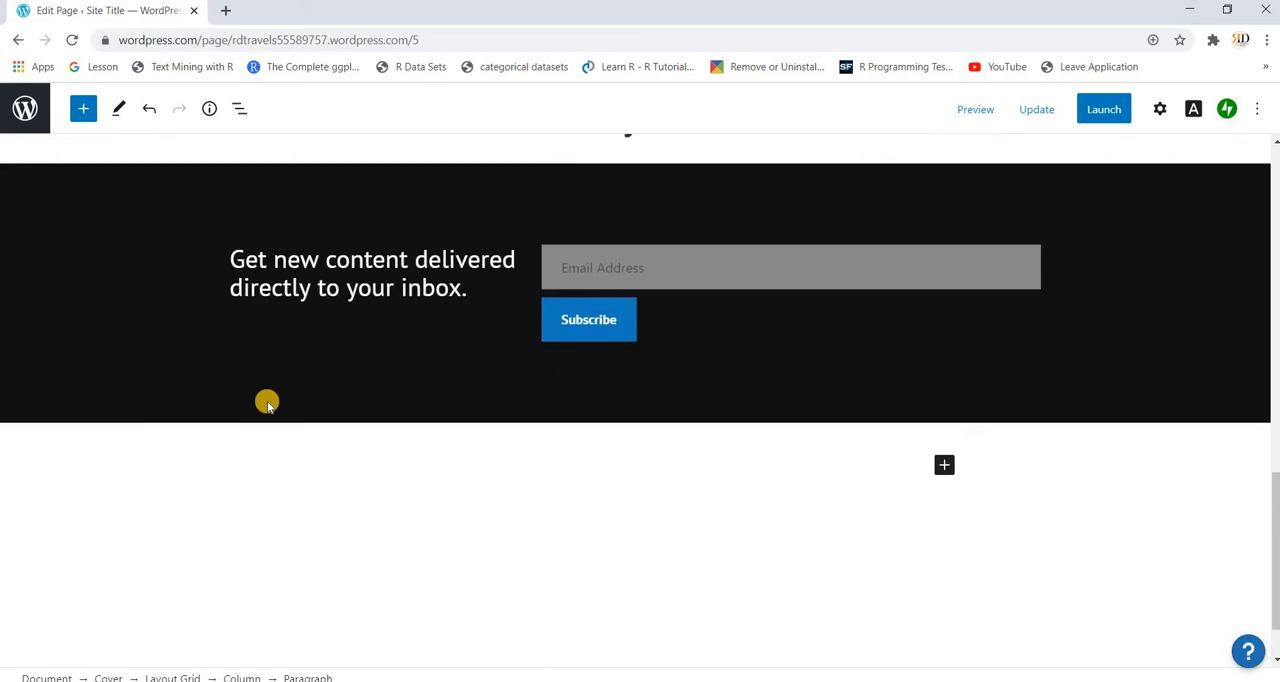
scroll(267, 403, down, 1)
scroll(267, 403, up, 15)
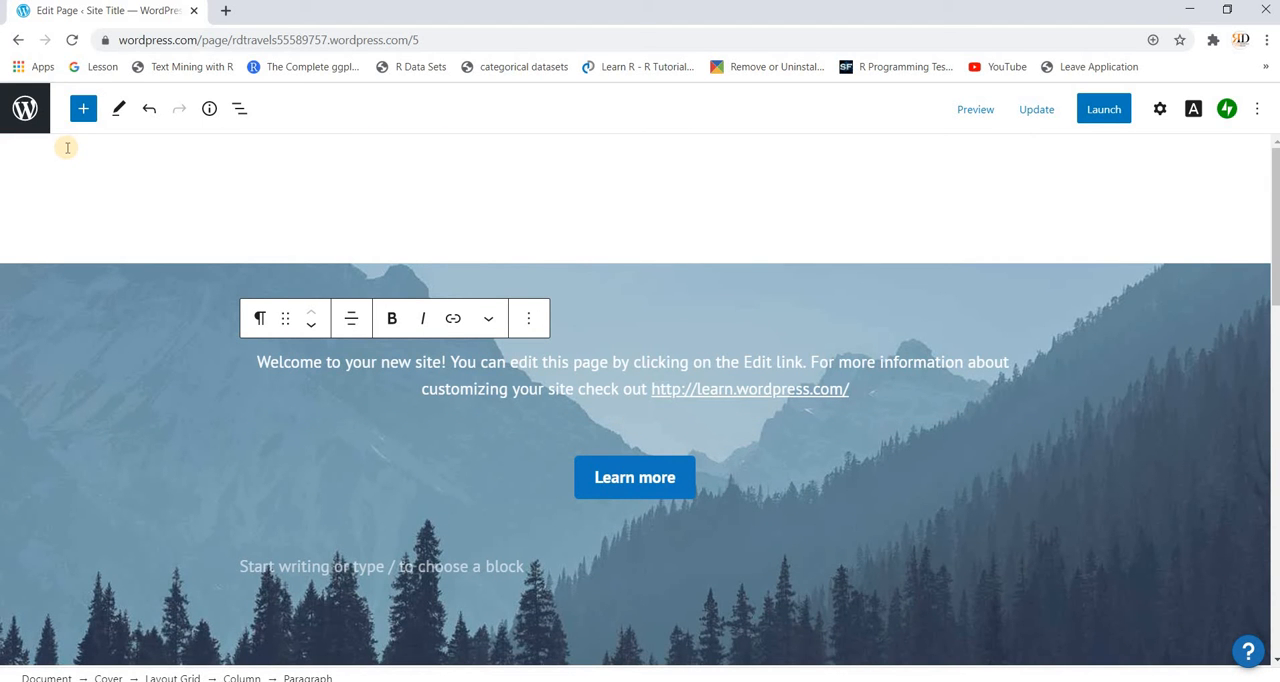
click(148, 110)
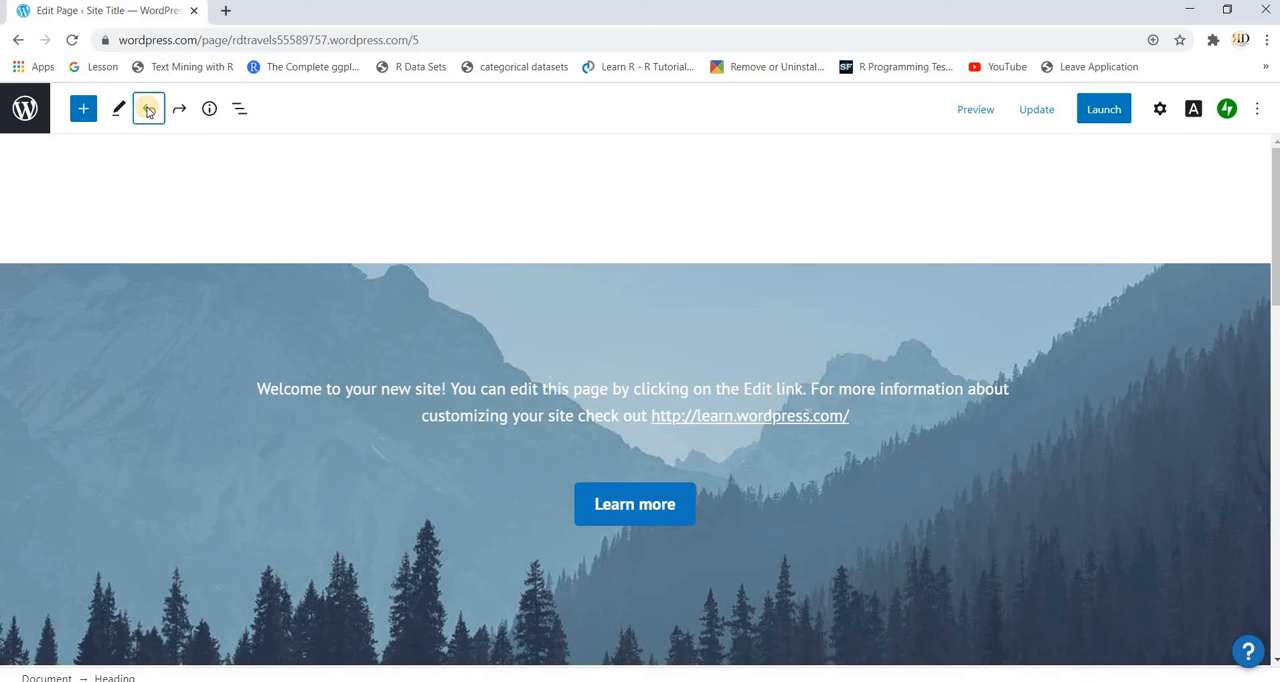
click(148, 110)
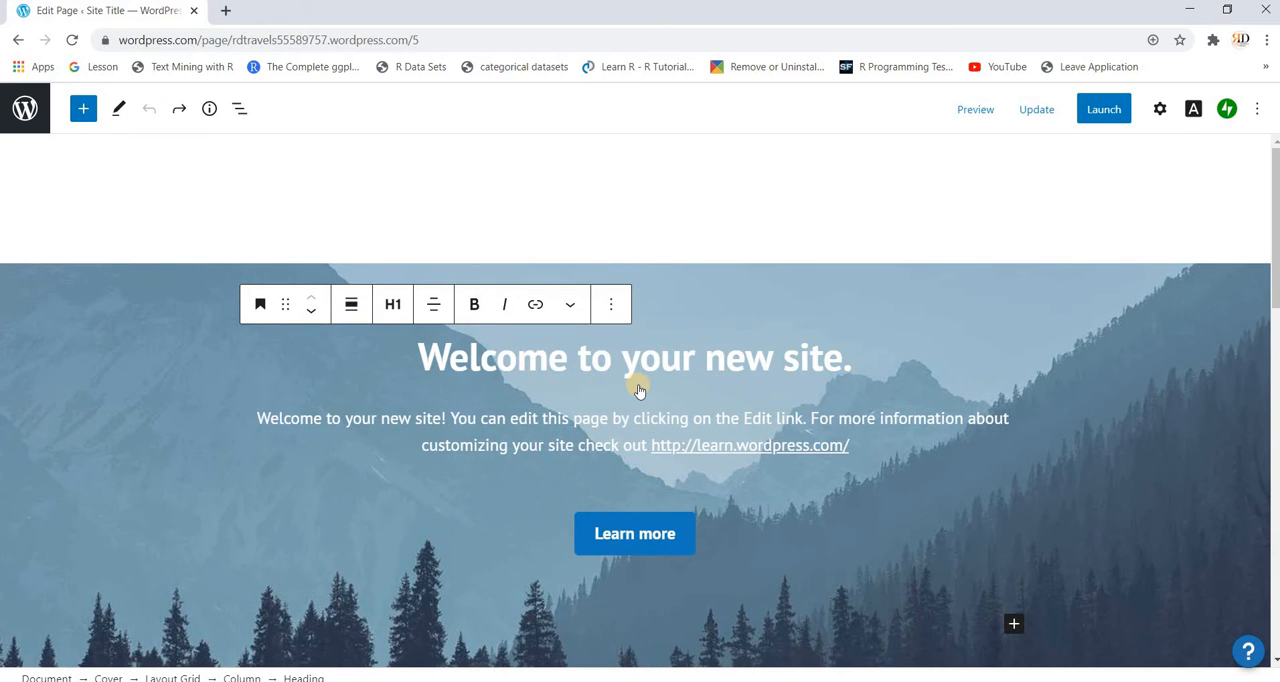
Step: View the page's block outline and leave the editor for the site's Pages list, discarding the unsaved changes
mouse_move(637, 392)
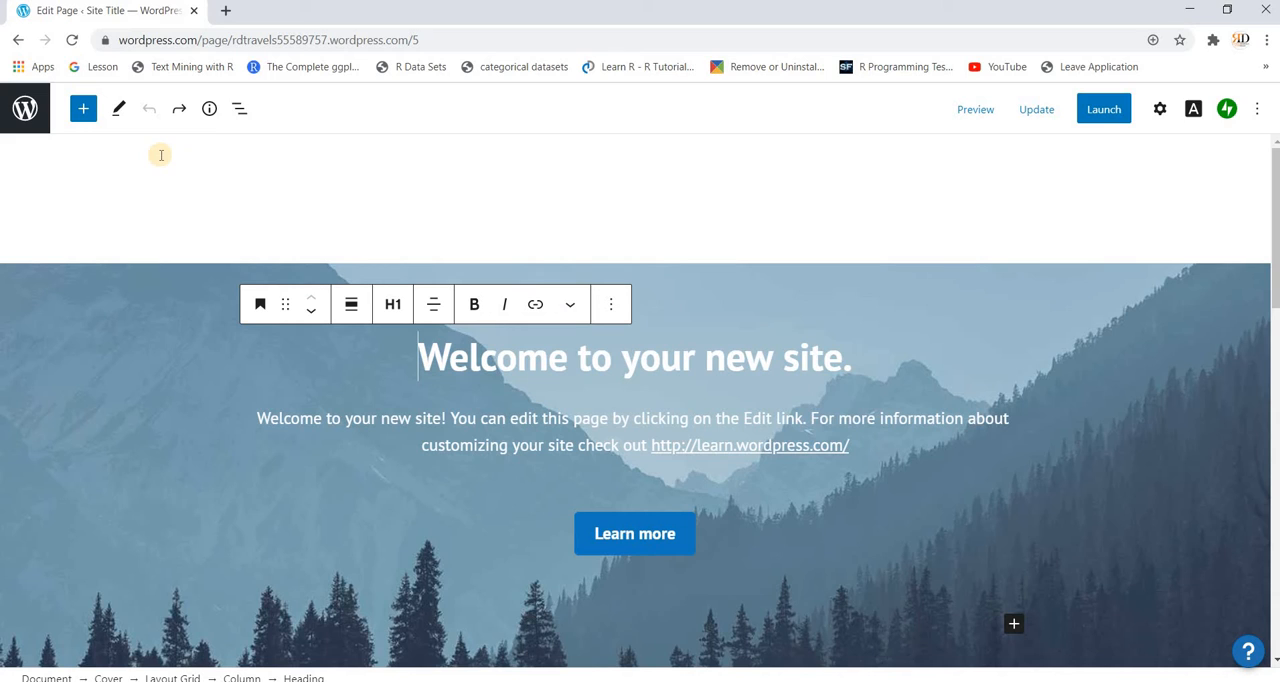
click(240, 110)
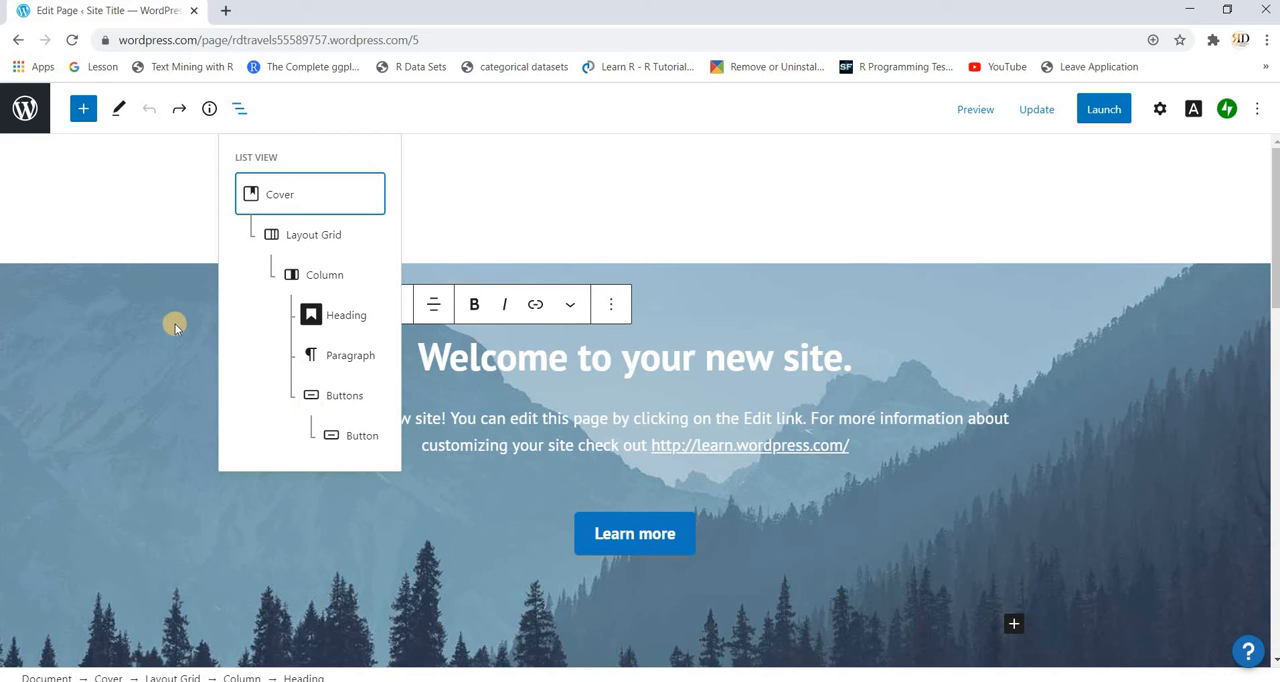
click(24, 107)
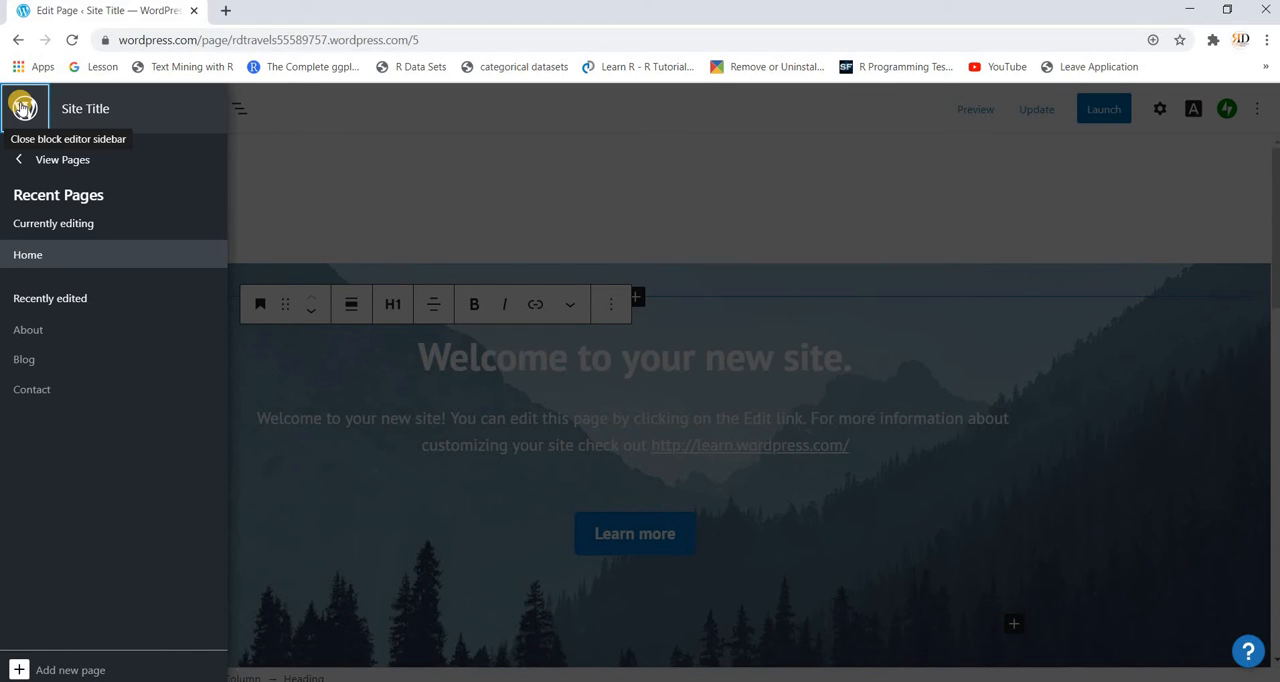
click(21, 162)
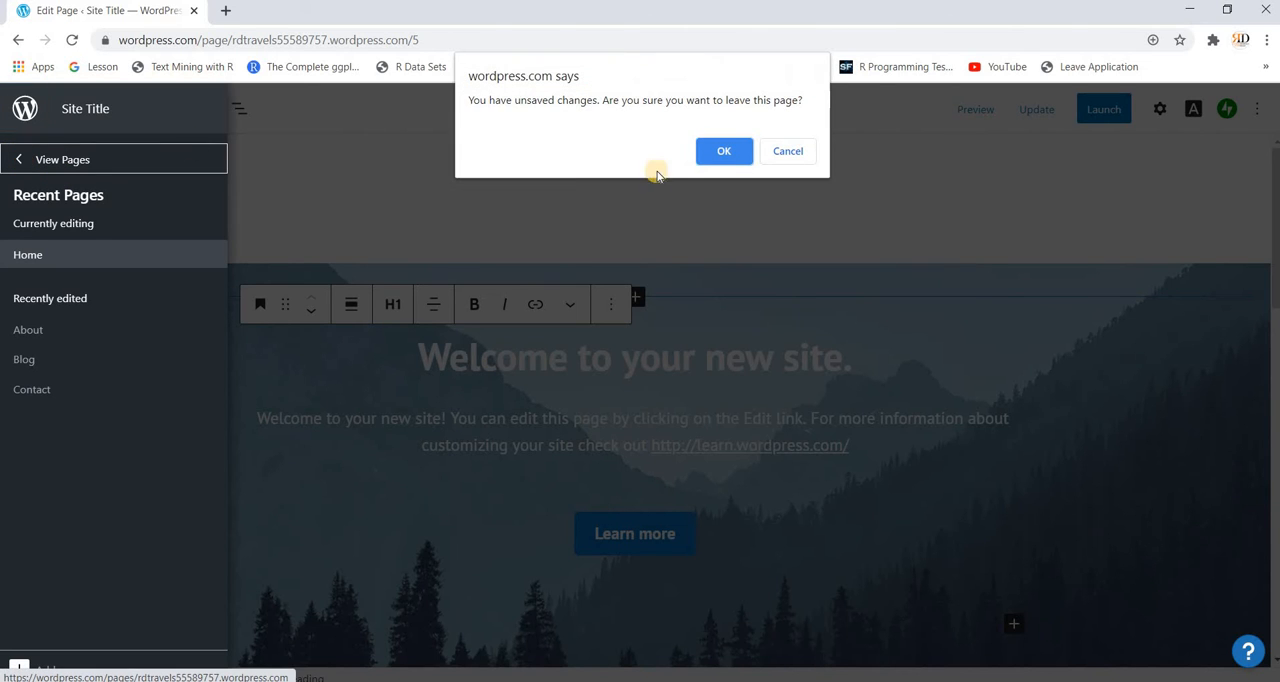
click(724, 155)
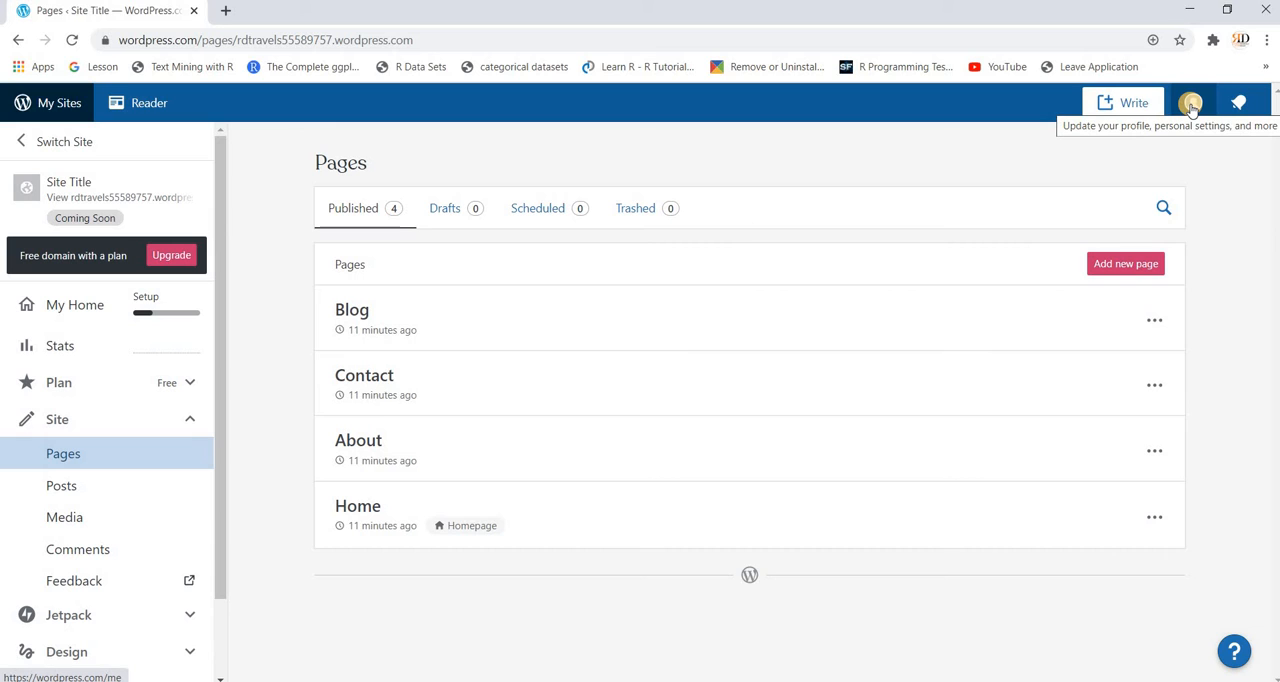
Step: Open the account's profile page and start changing the profile photo, browsing to the DATA (D:) drive
click(1190, 104)
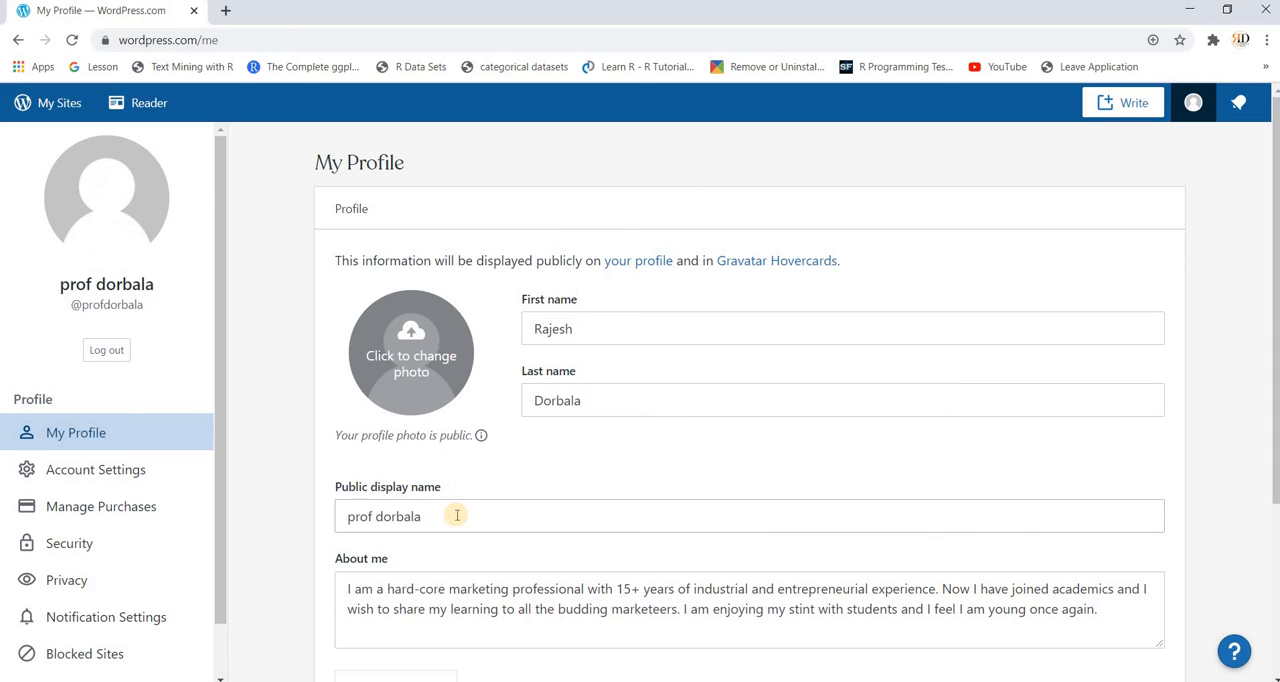
click(406, 366)
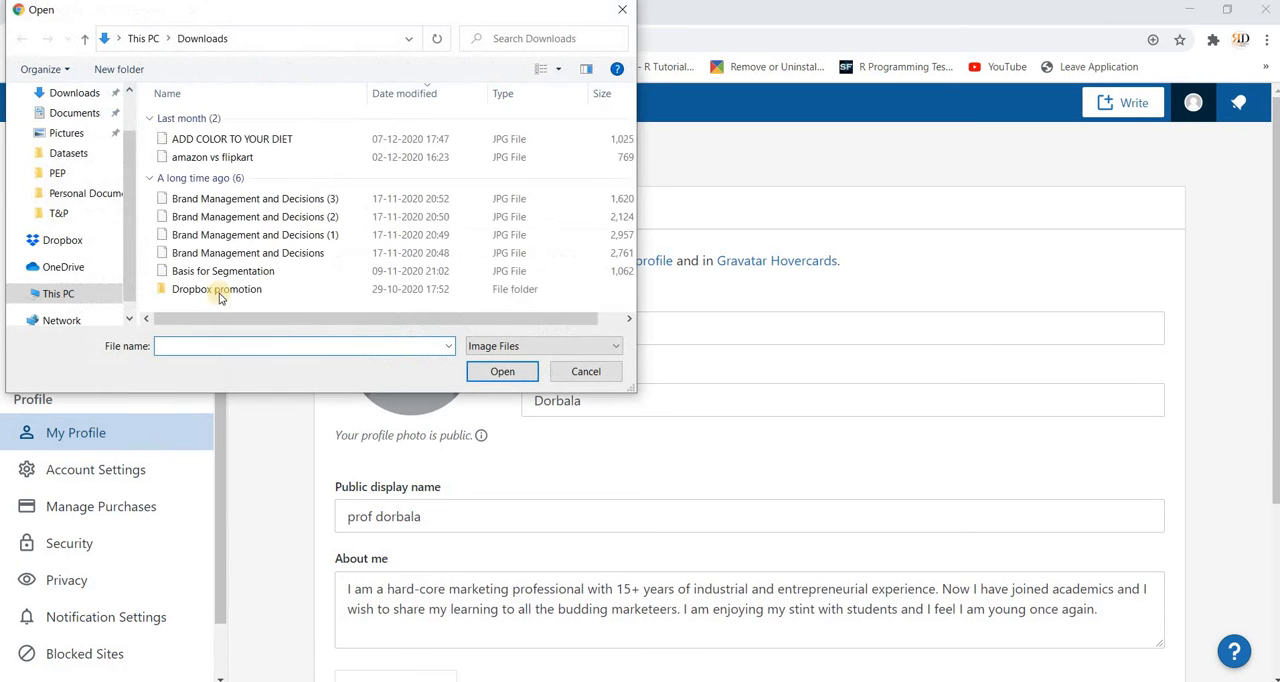
click(62, 295)
scroll(286, 257, down, 1)
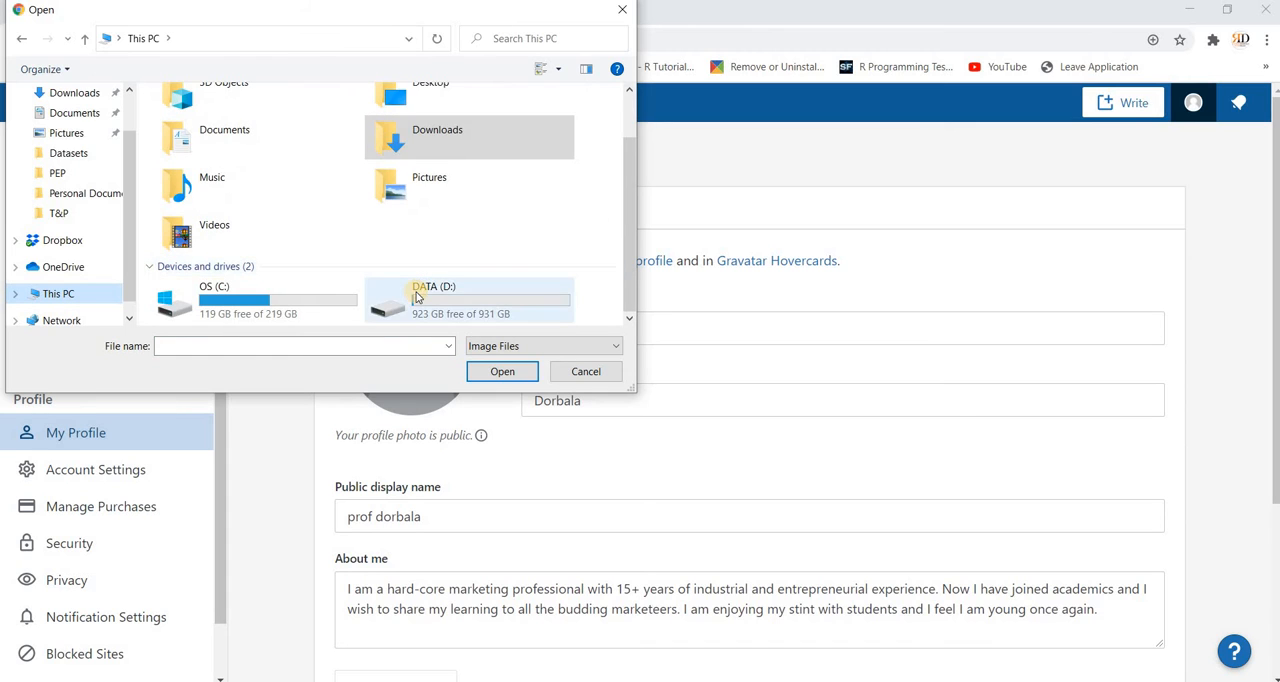
double_click(418, 297)
click(220, 158)
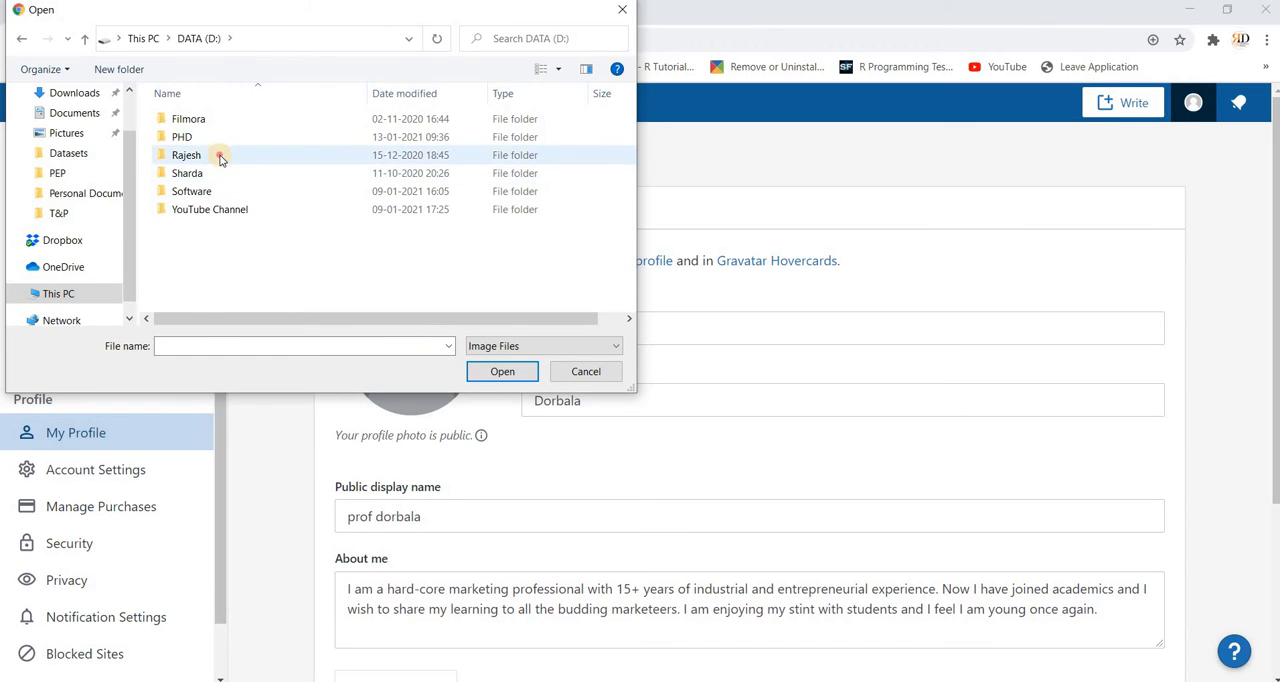
double_click(220, 158)
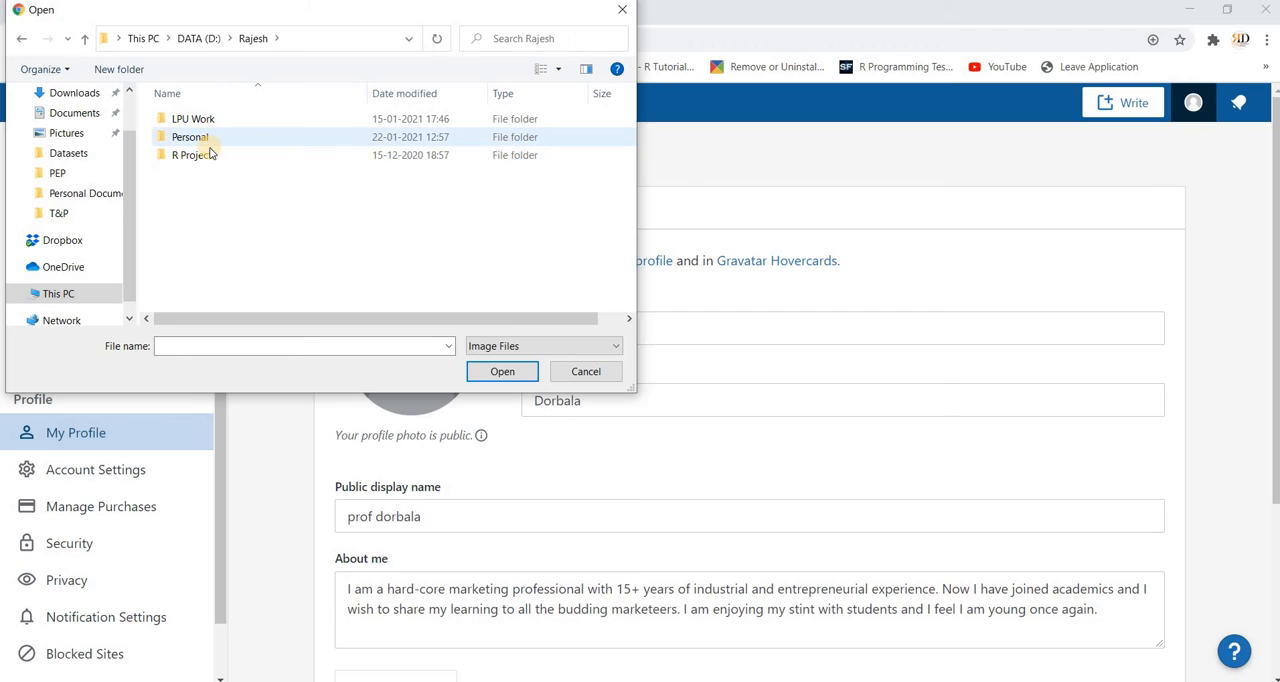
click(215, 37)
Step: Upload the round RD logo from the Channel Properties folder inside YouTube Channel and set it as the profile photo
click(223, 211)
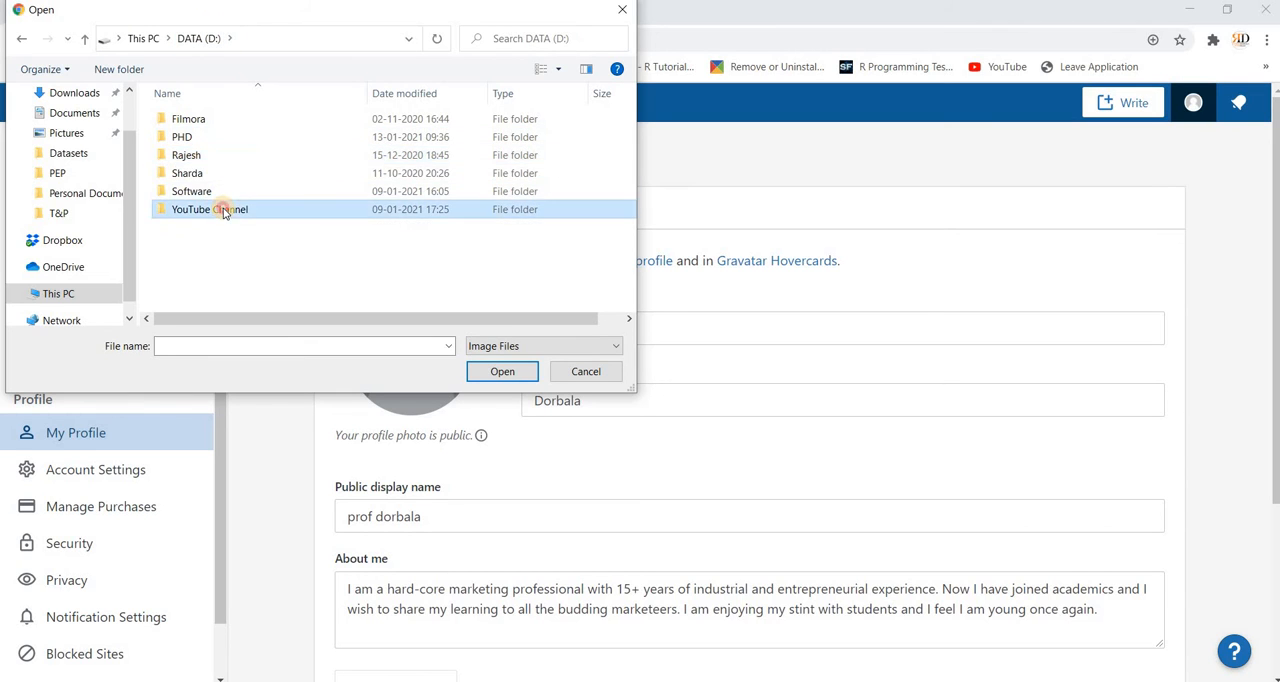
double_click(223, 211)
click(215, 120)
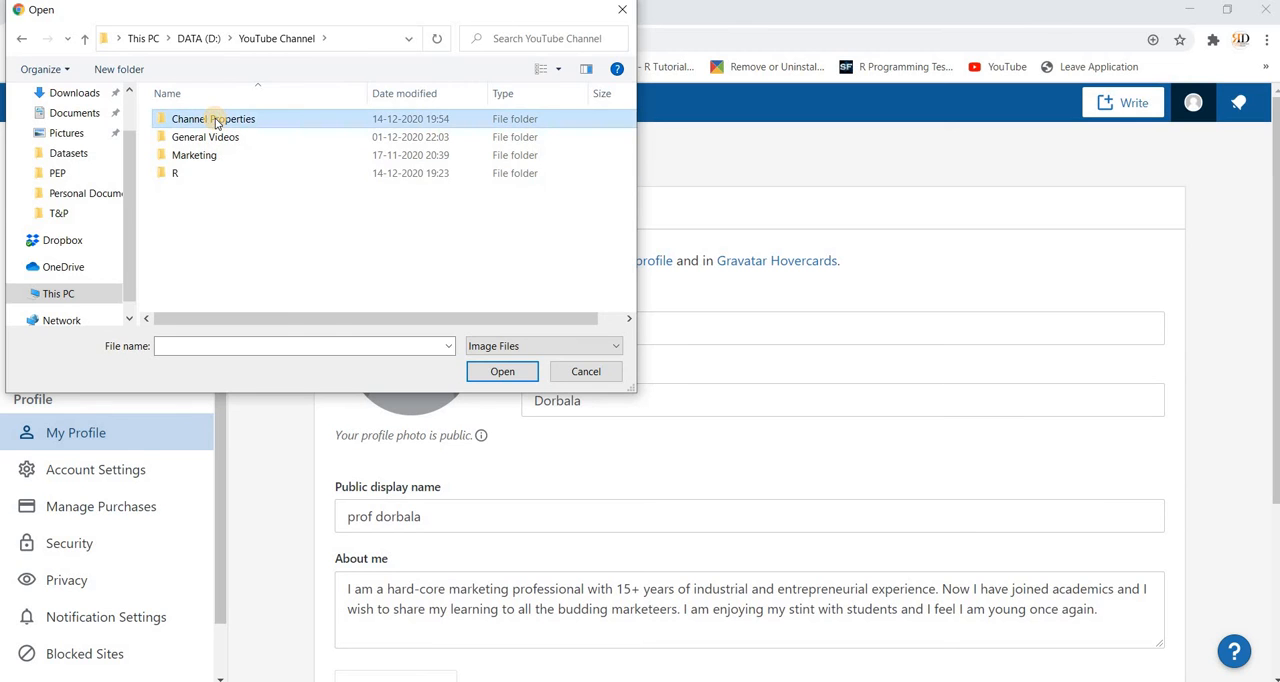
double_click(215, 121)
double_click(358, 128)
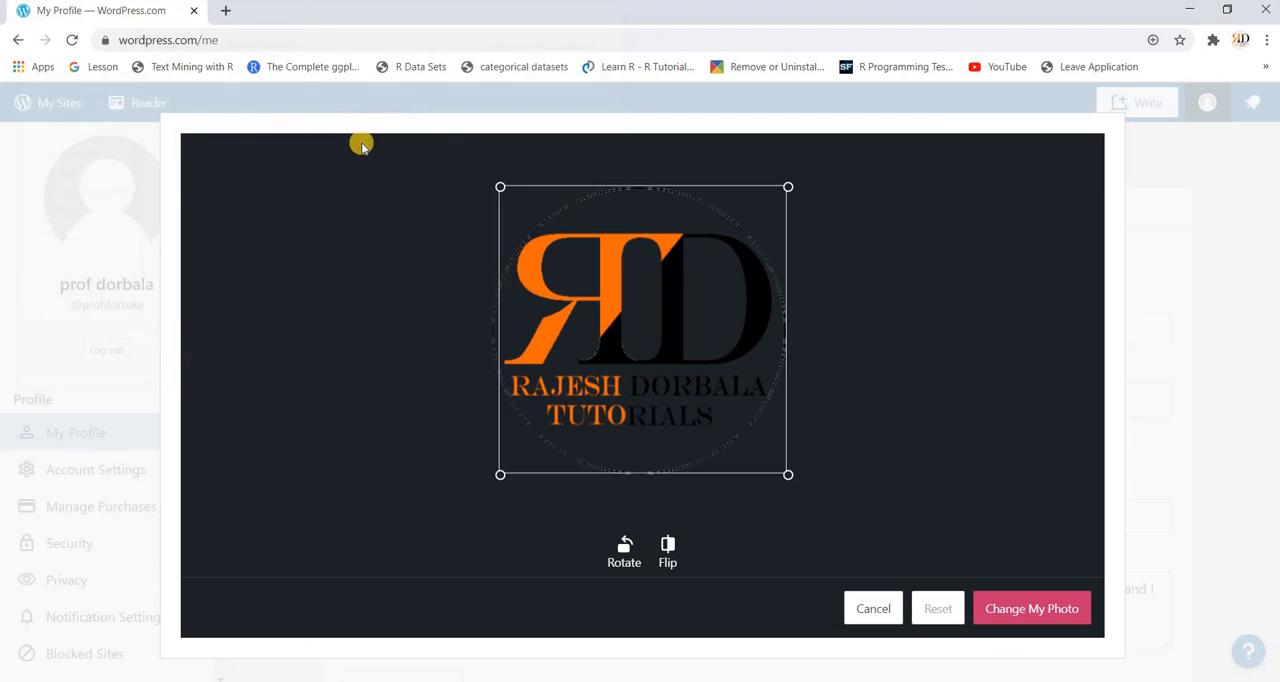
click(1021, 609)
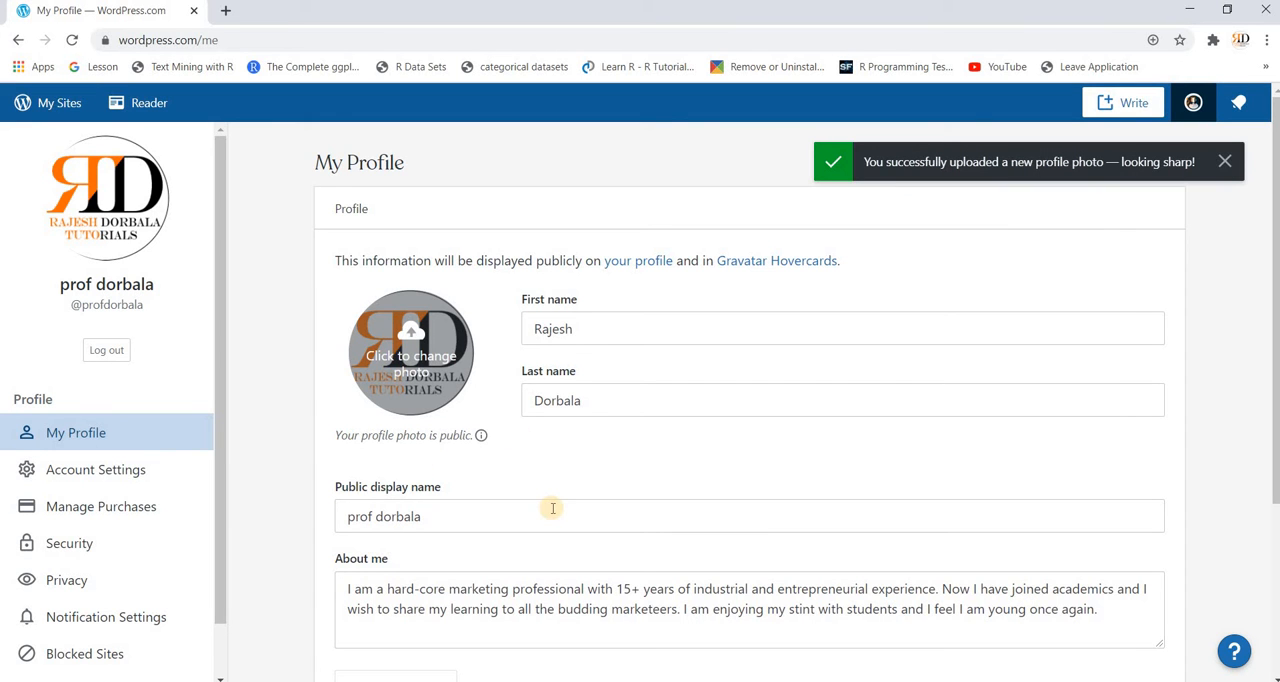
Step: Review the remaining profile details and the Account Settings, including primary site, web address, interface language and dashboard color schemes
scroll(611, 539, down, 3)
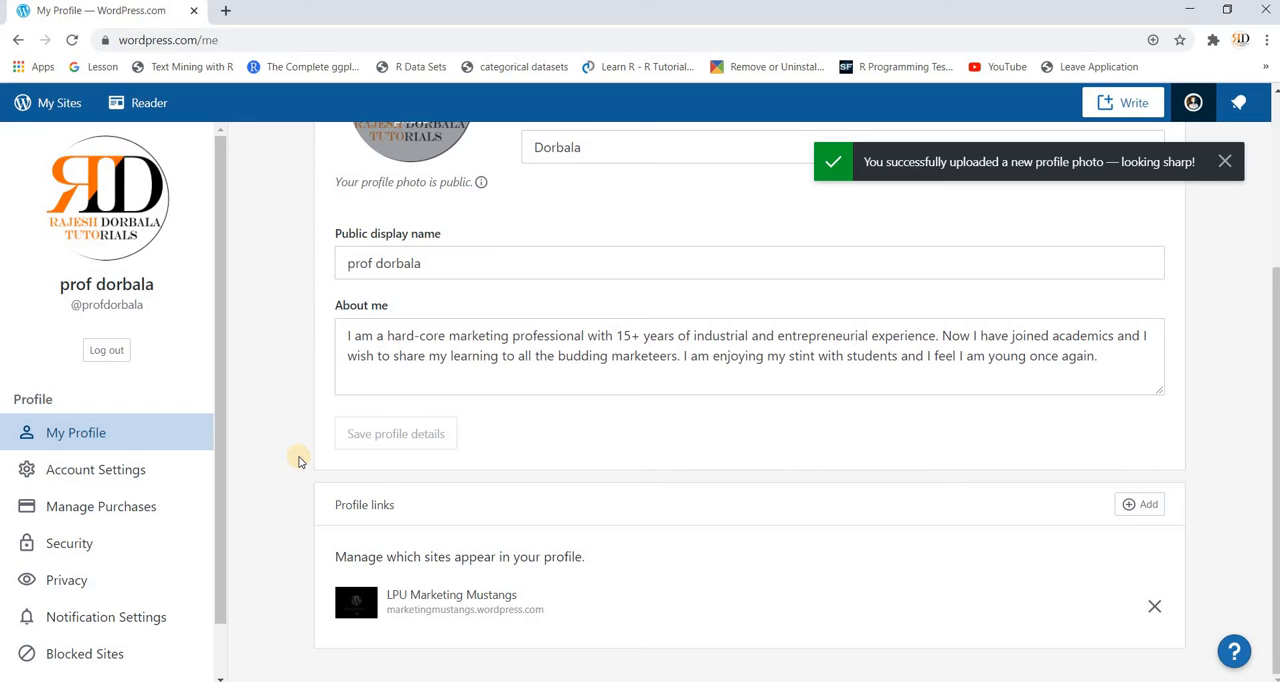
click(140, 475)
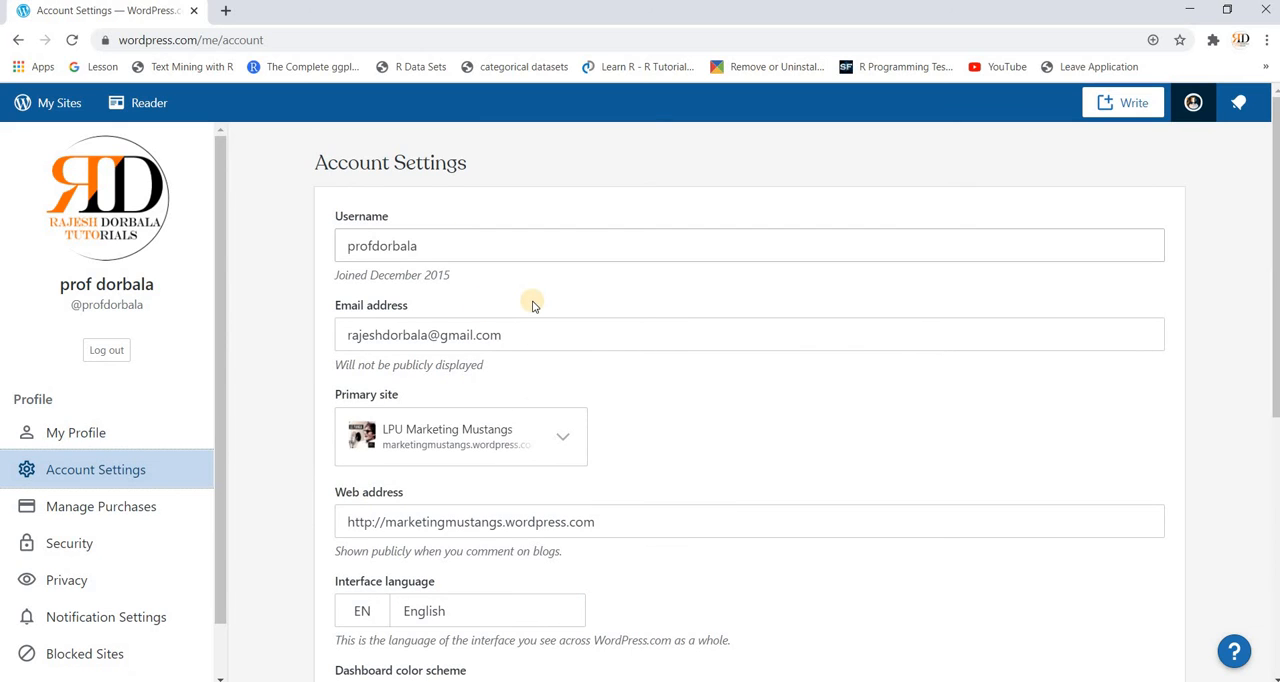
scroll(528, 297, down, 1)
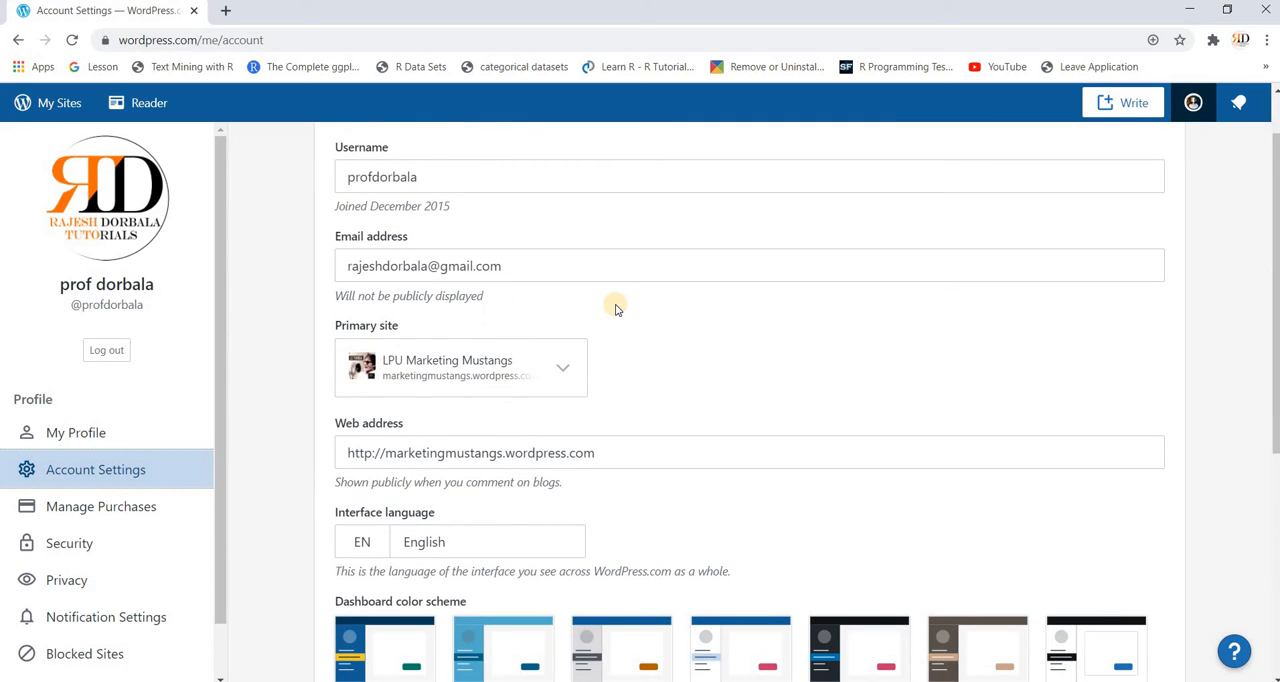
scroll(610, 330, down, 1)
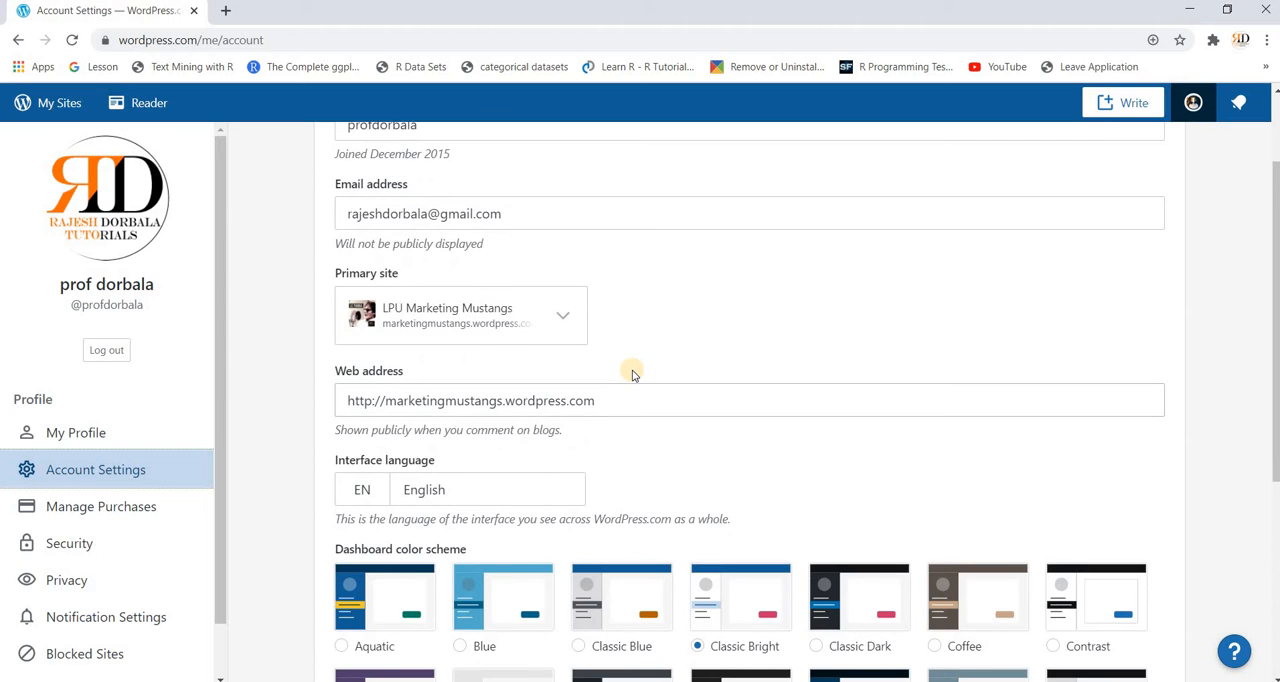
scroll(631, 394, down, 1)
scroll(631, 414, down, 1)
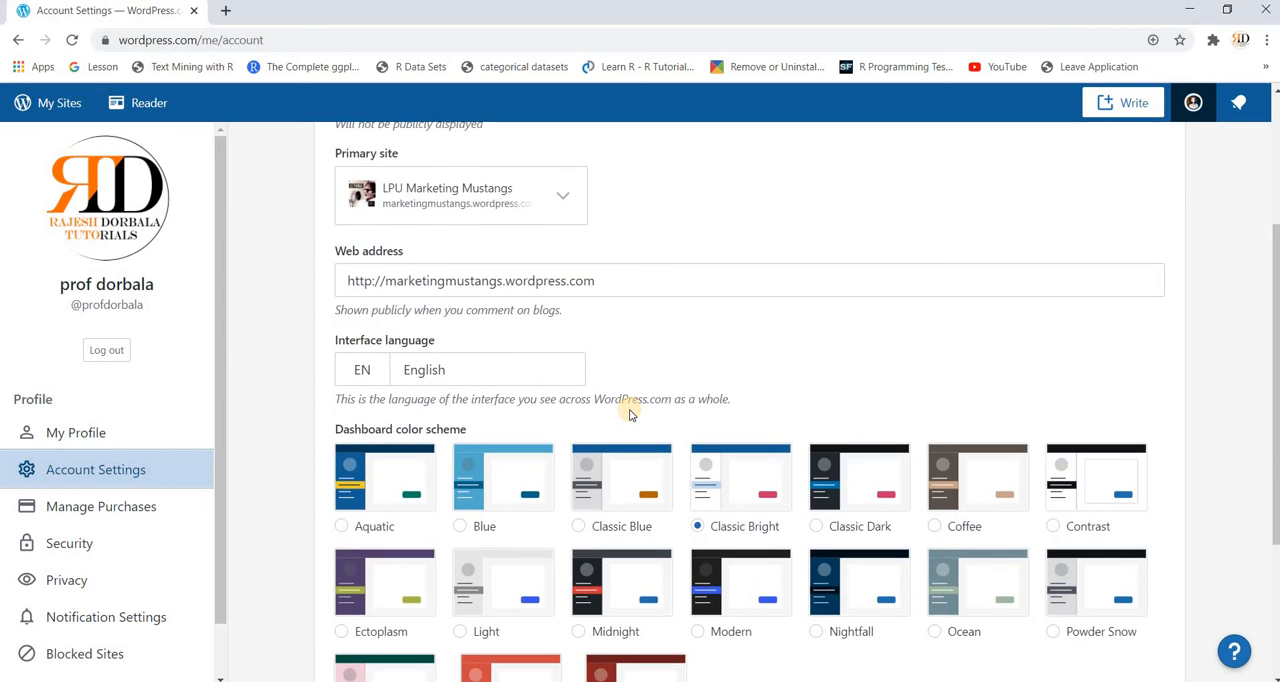
scroll(599, 413, down, 3)
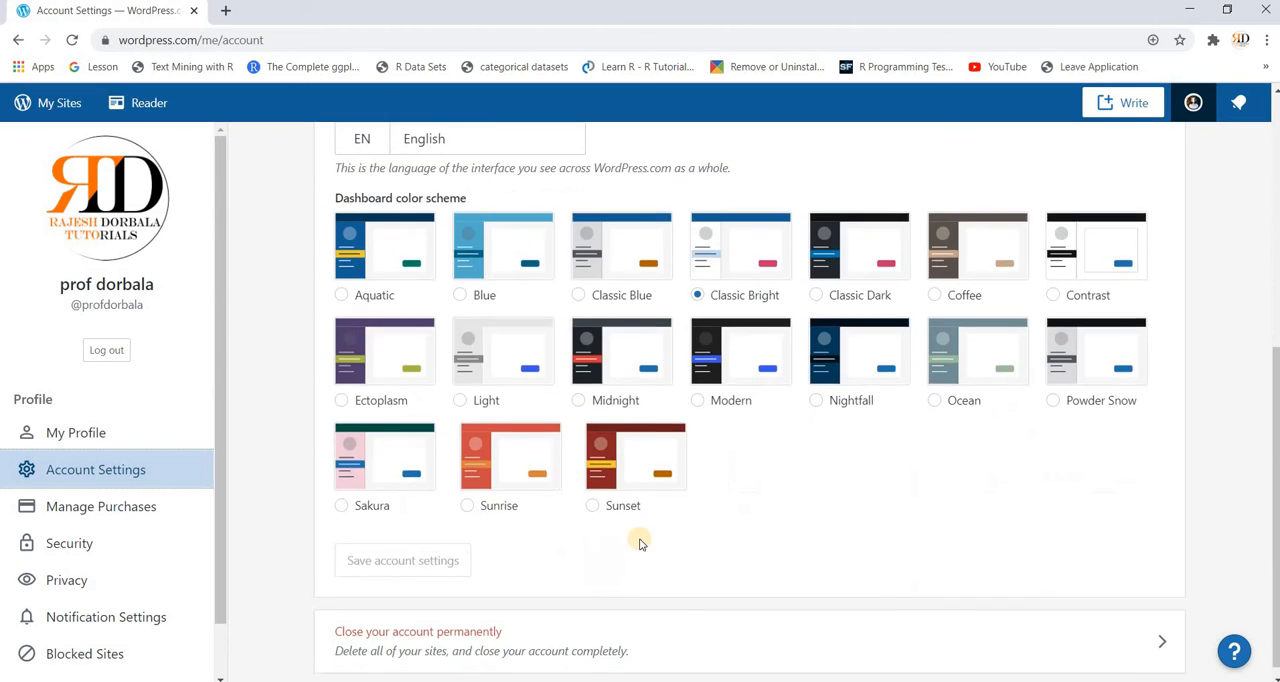
scroll(649, 547, down, 1)
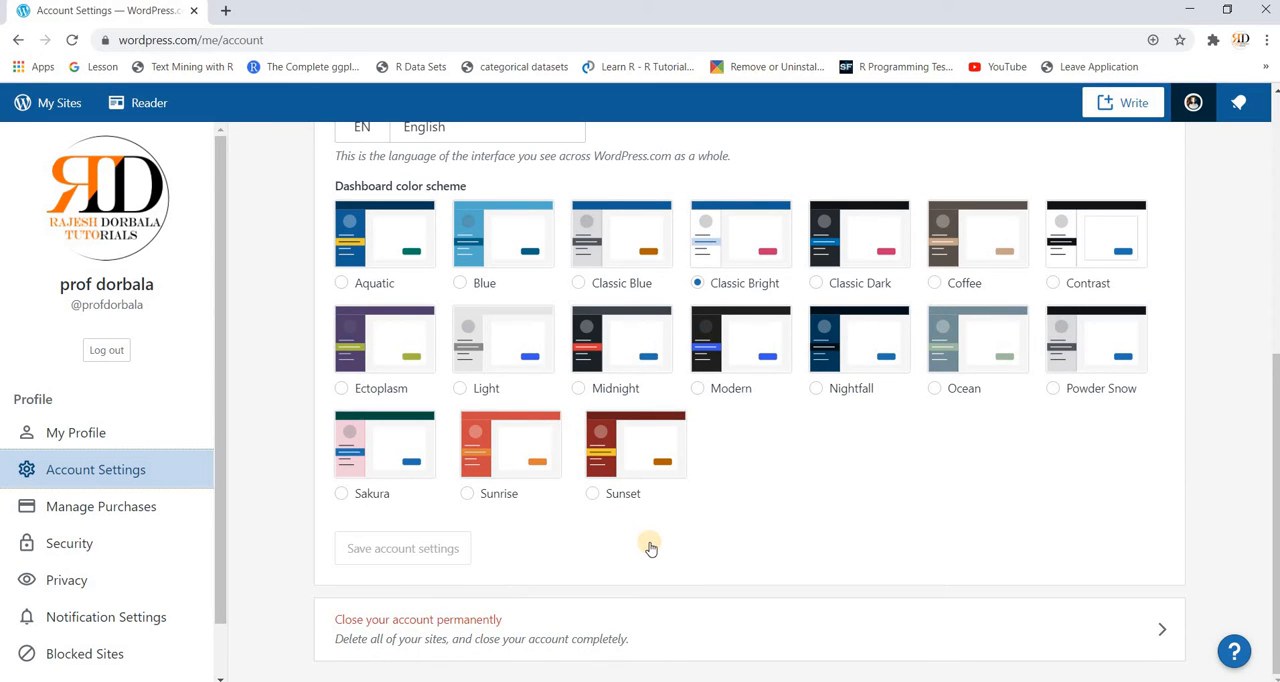
scroll(649, 547, up, 3)
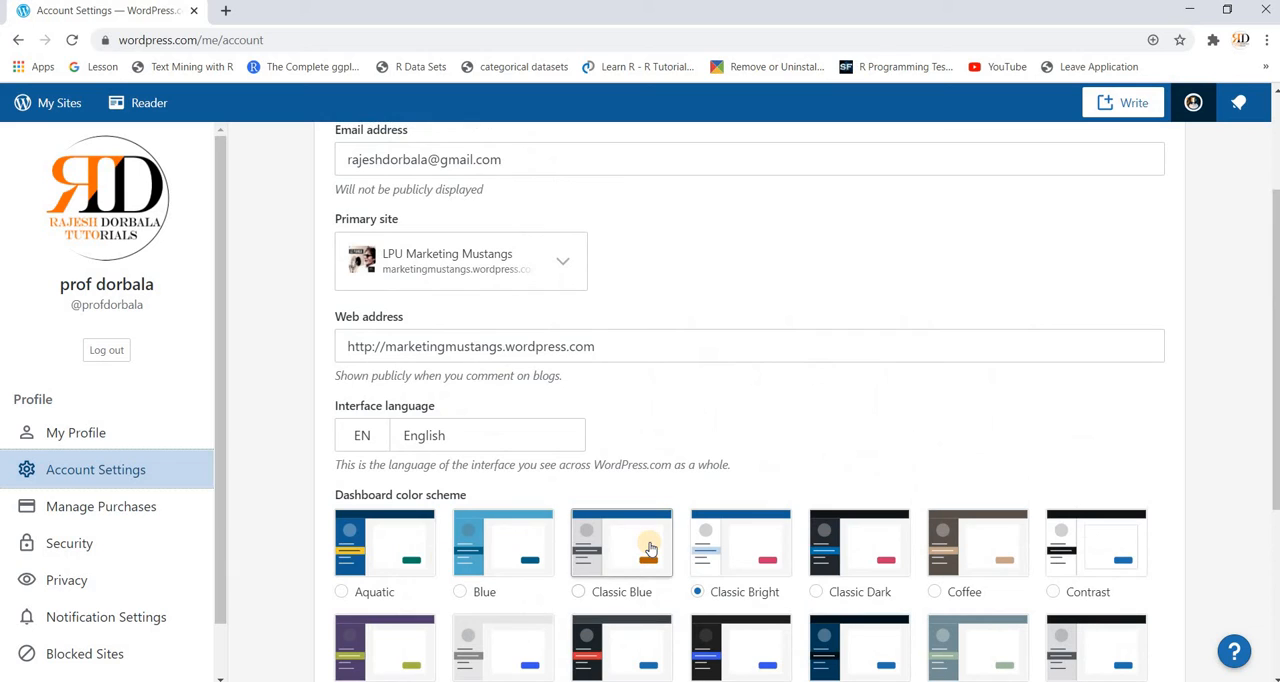
scroll(165, 594, down, 1)
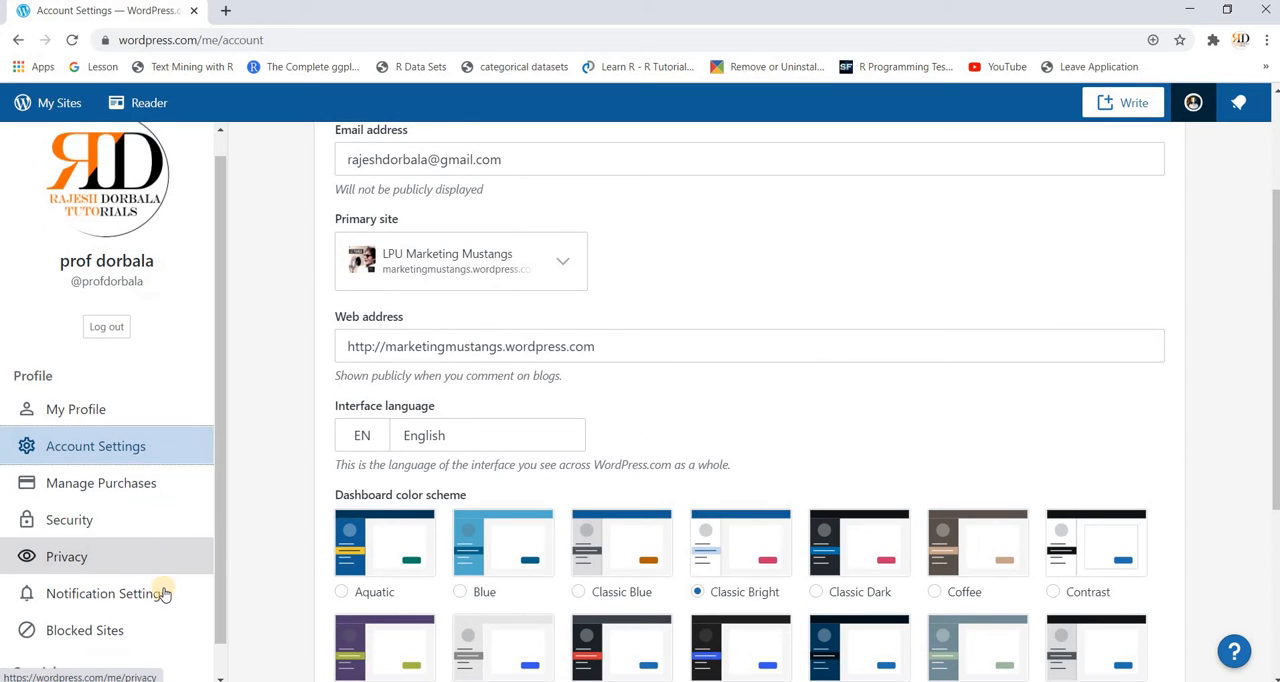
scroll(165, 594, down, 1)
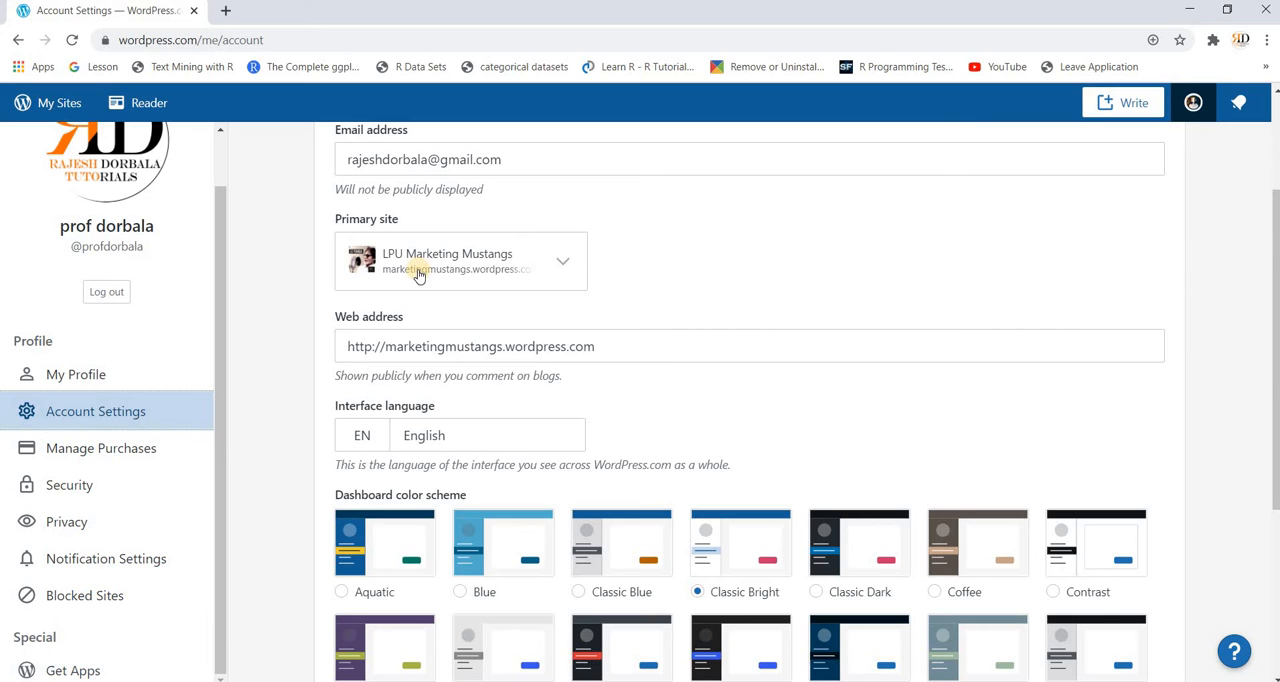
Step: Return to the rdtravels site's dashboard and view its list of published posts
click(57, 106)
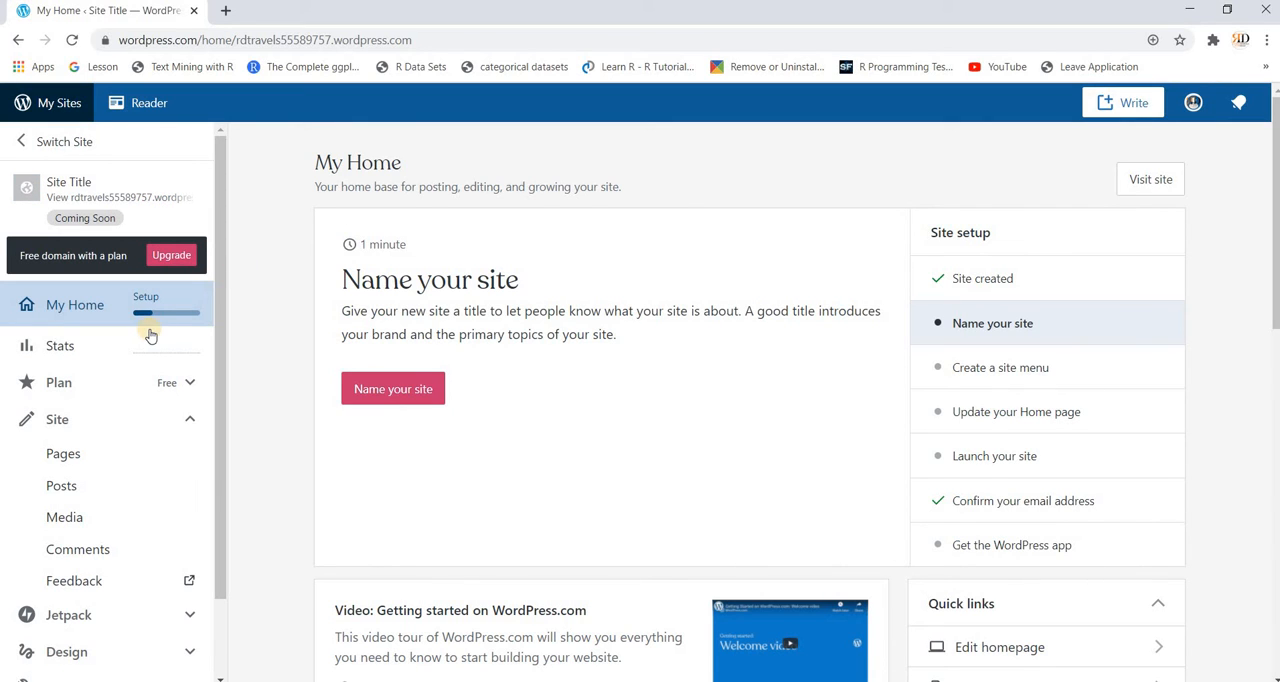
click(80, 490)
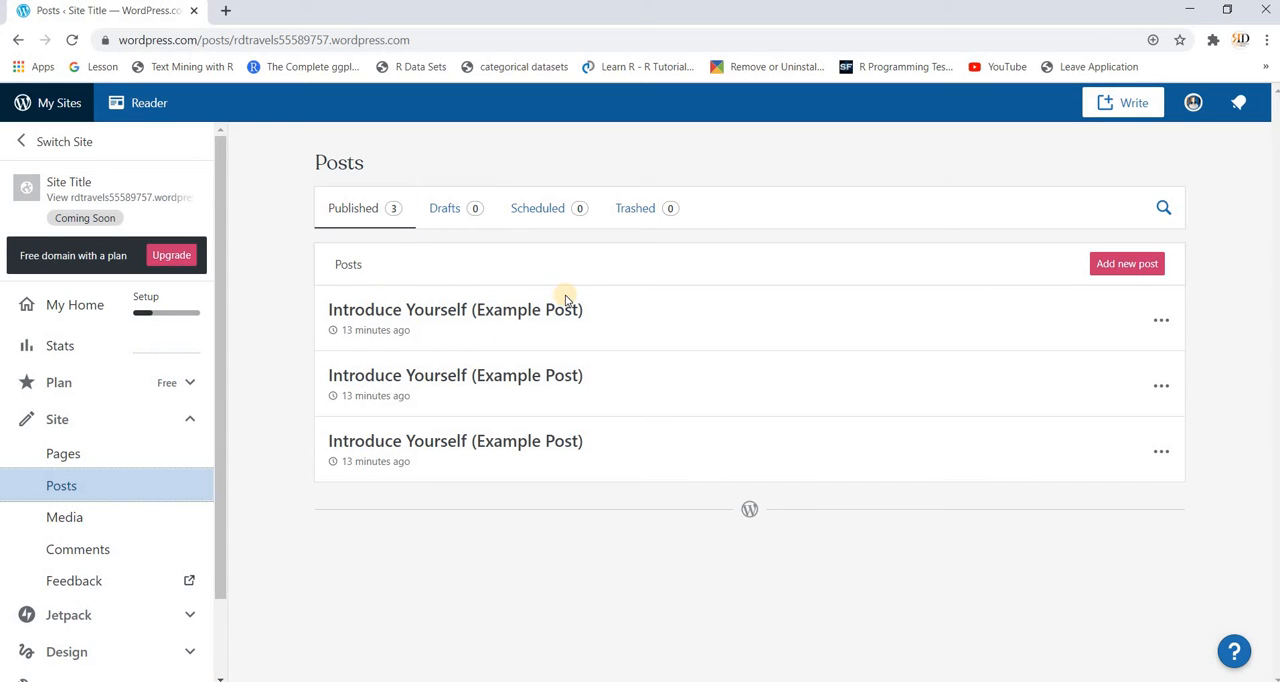
click(1117, 272)
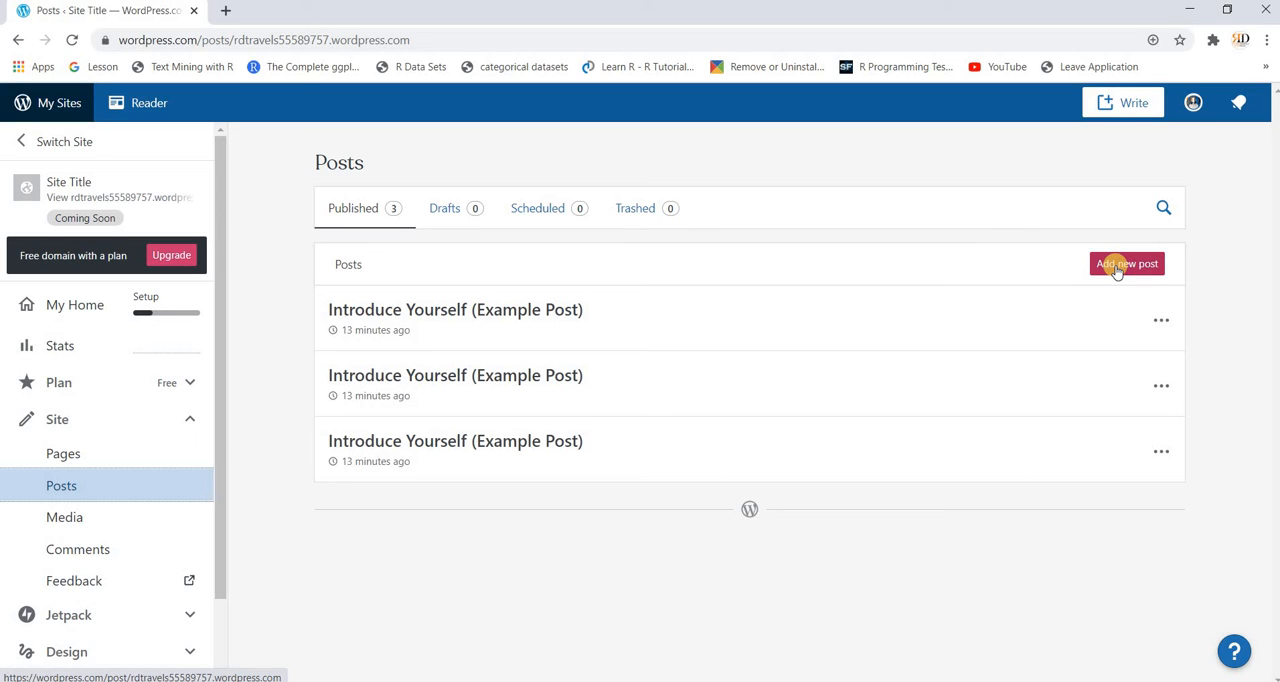
Step: View the site's Media library and its file upload dialog, cancelling without adding a file
click(113, 531)
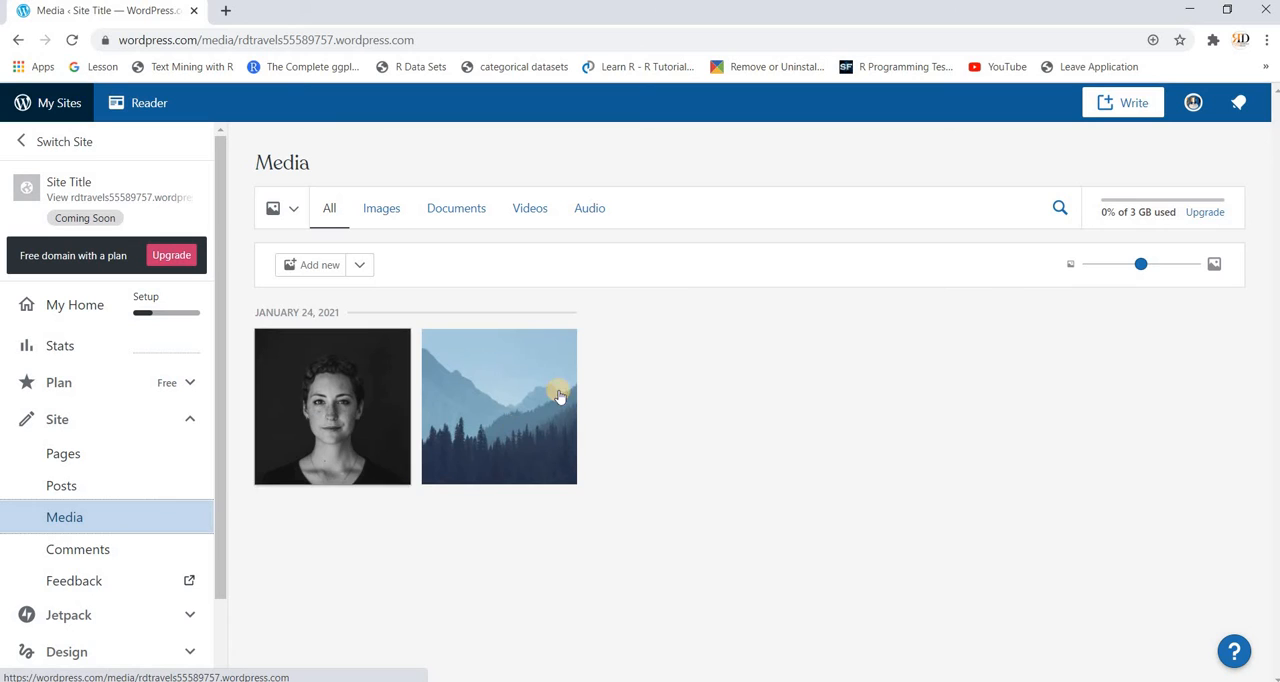
click(310, 268)
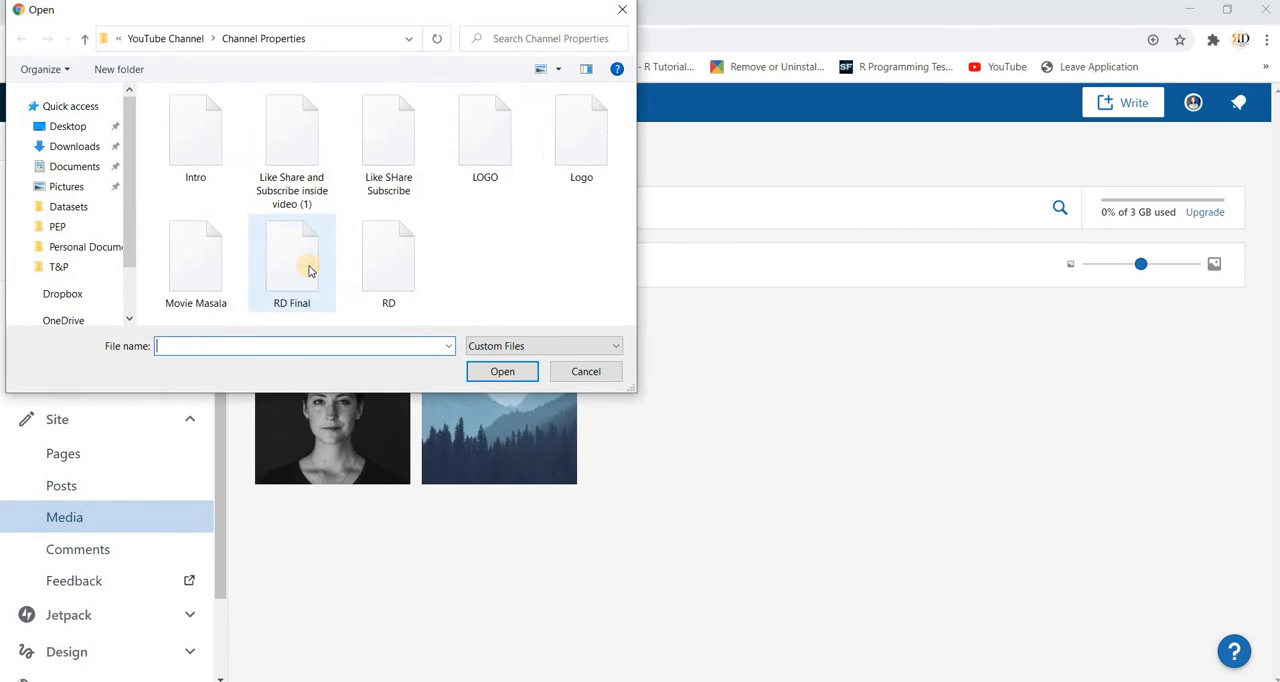
click(586, 373)
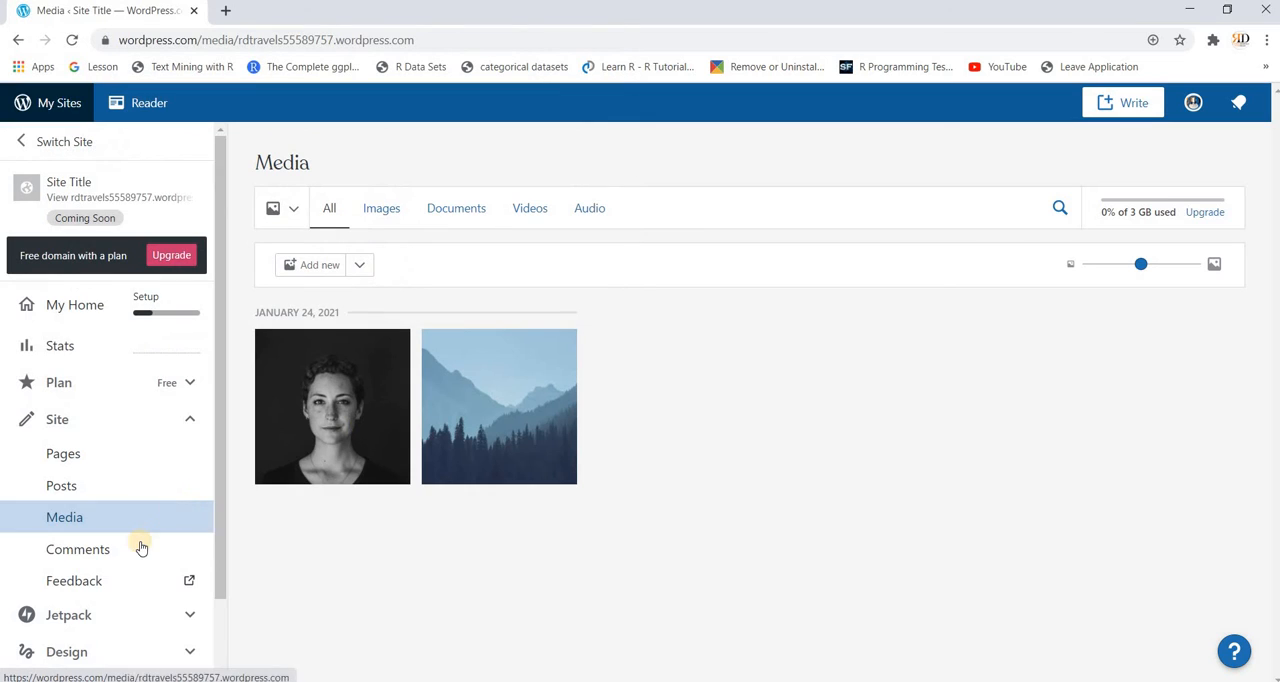
Step: Expand the site's Jetpack and Design options and open the Themes gallery
scroll(141, 547, down, 2)
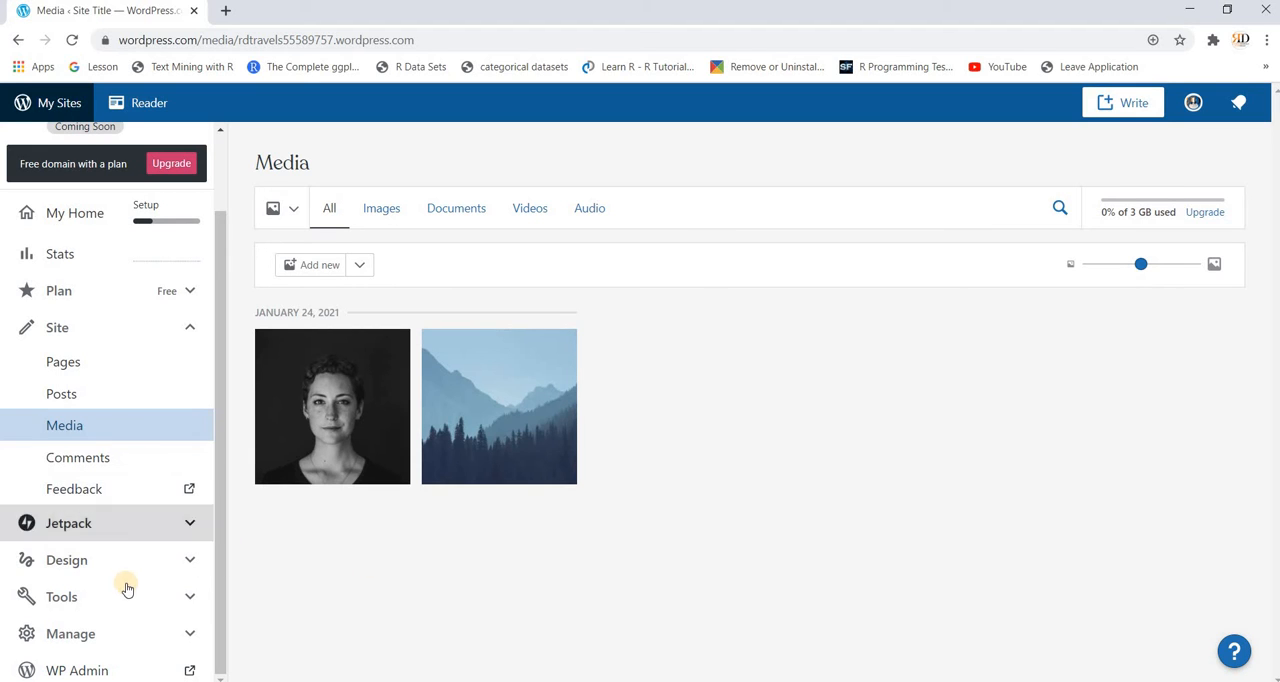
click(190, 537)
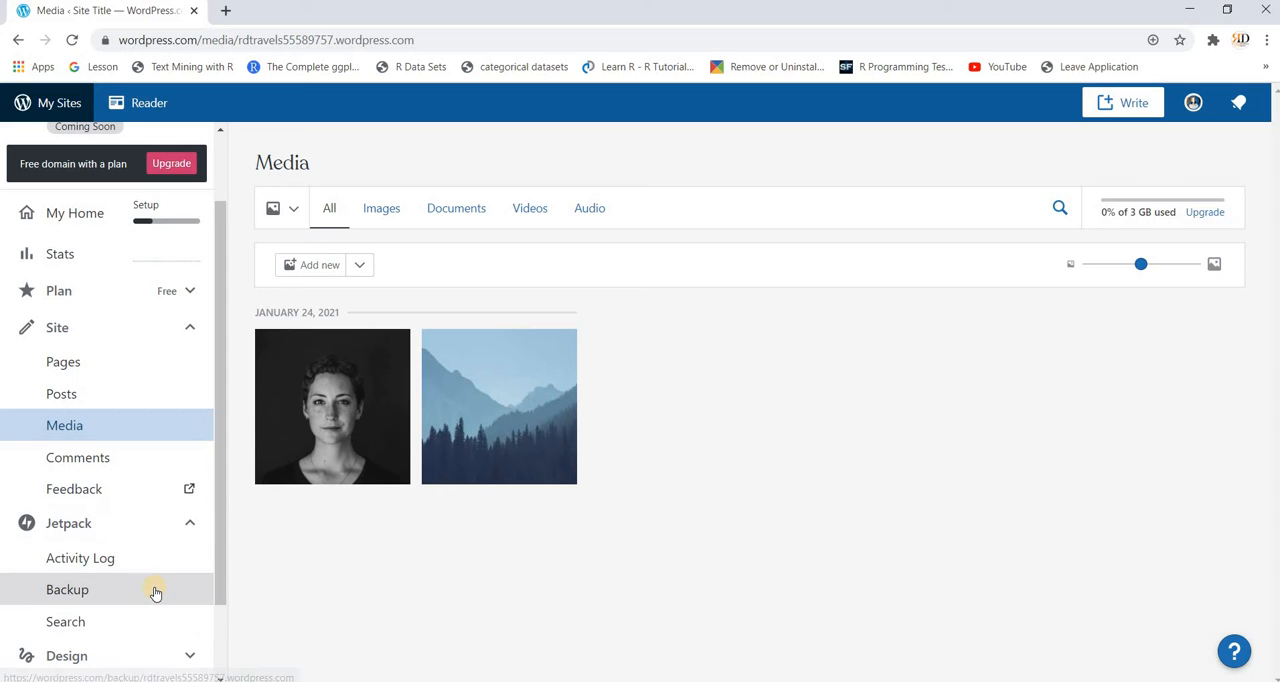
scroll(150, 560, down, 1)
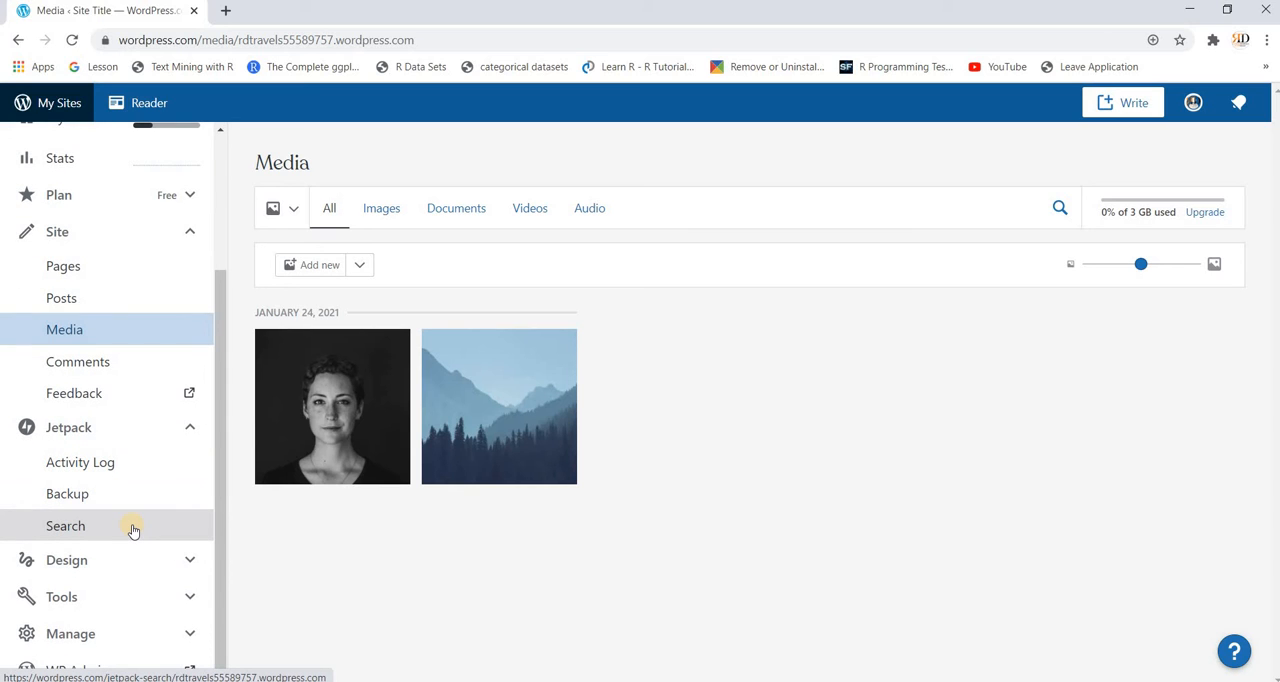
click(177, 563)
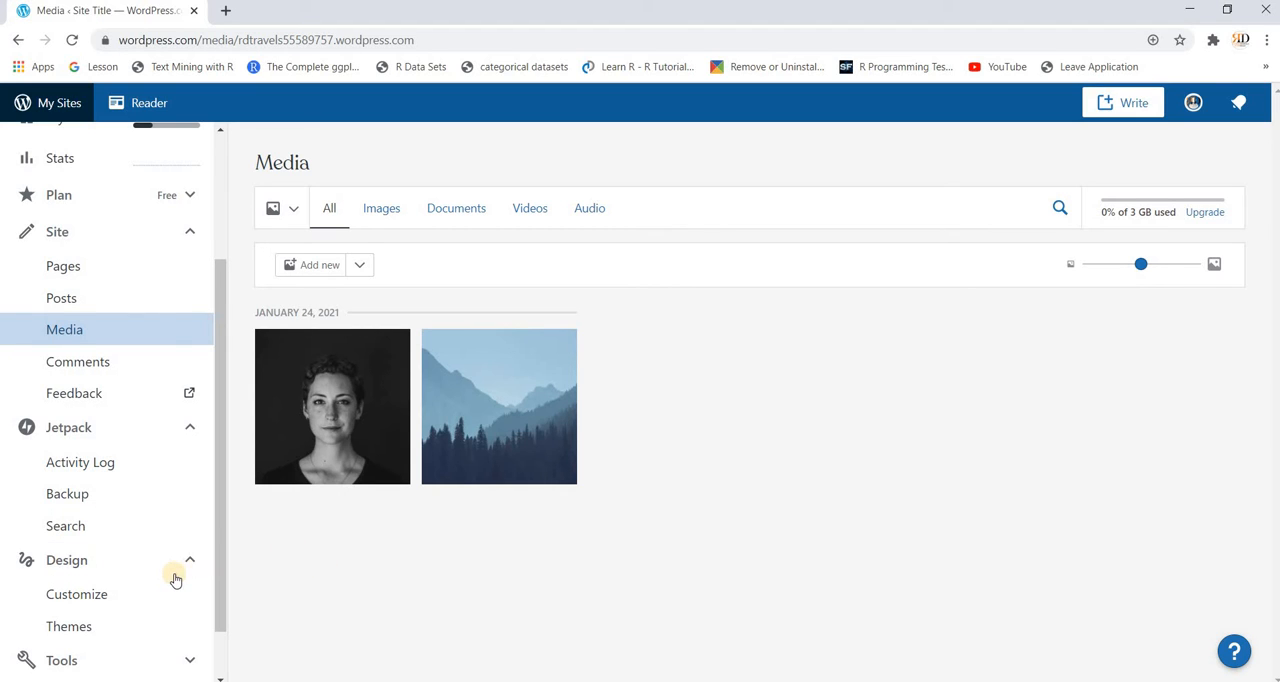
scroll(172, 572, down, 1)
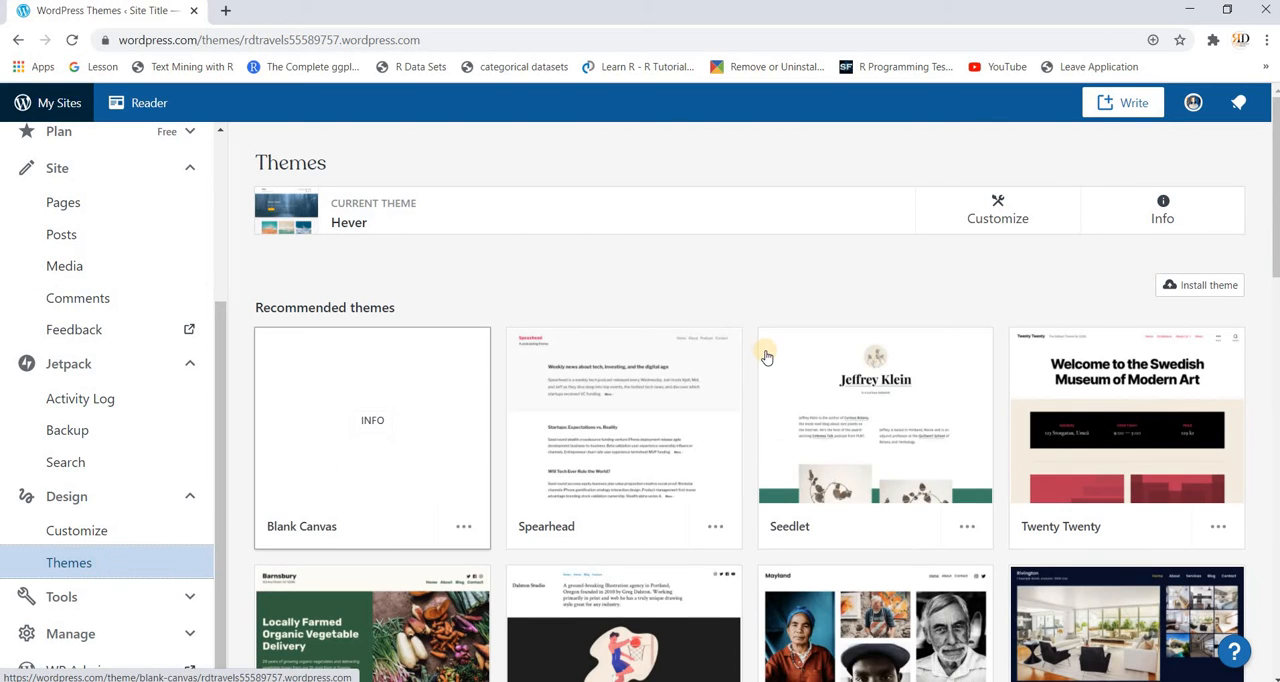
Step: Browse the recommended themes and open the details of the Exford theme
scroll(766, 350, down, 3)
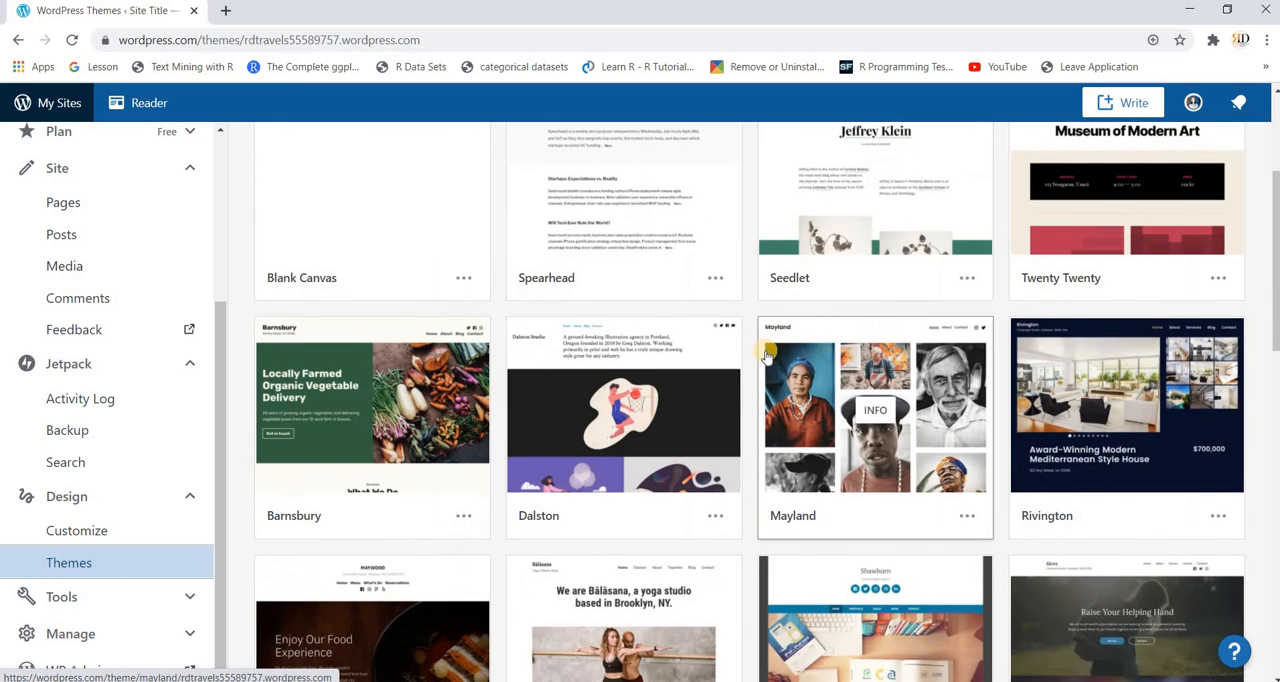
scroll(766, 355, down, 3)
scroll(766, 355, down, 2)
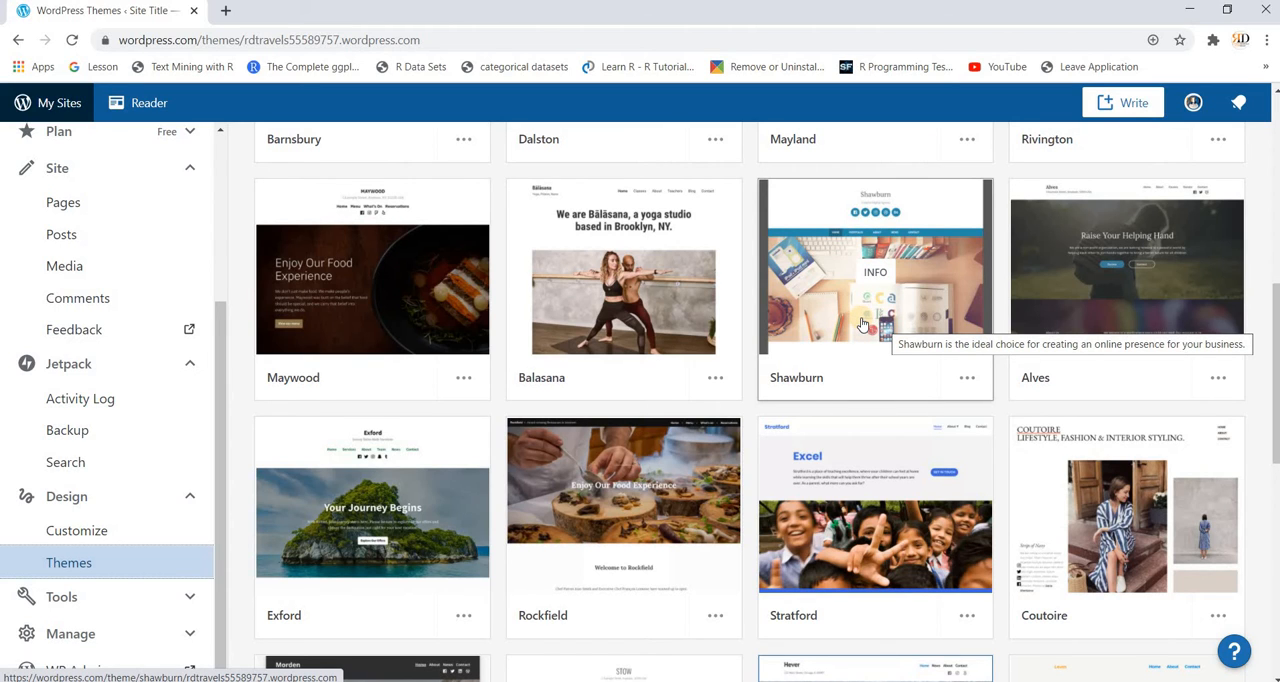
scroll(862, 324, down, 2)
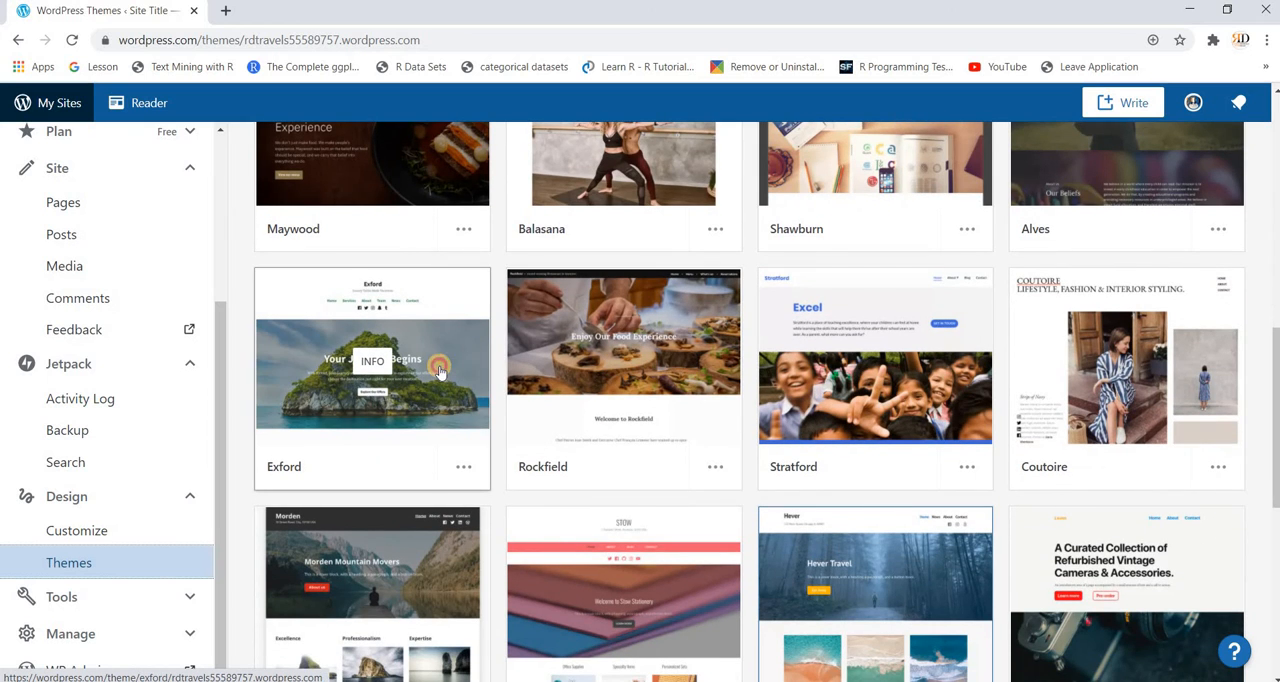
click(439, 370)
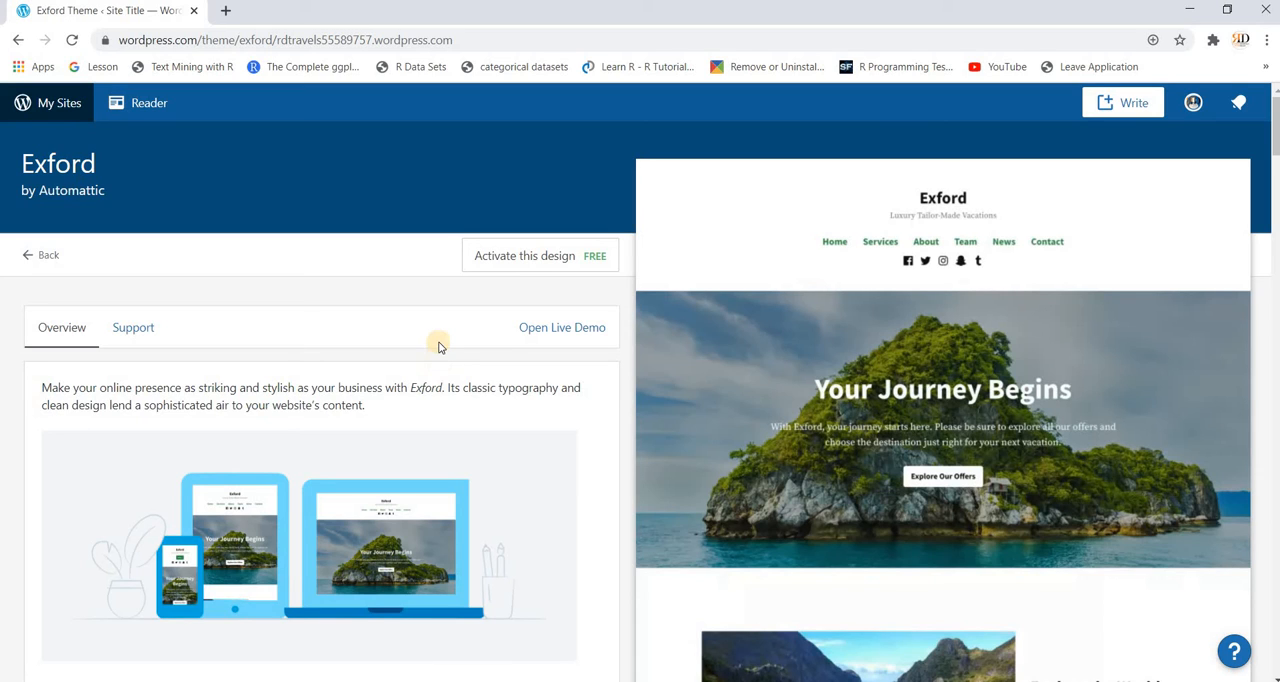
Step: Examine the Exford theme's overview, setup instructions and homepage preview
scroll(438, 345, down, 1)
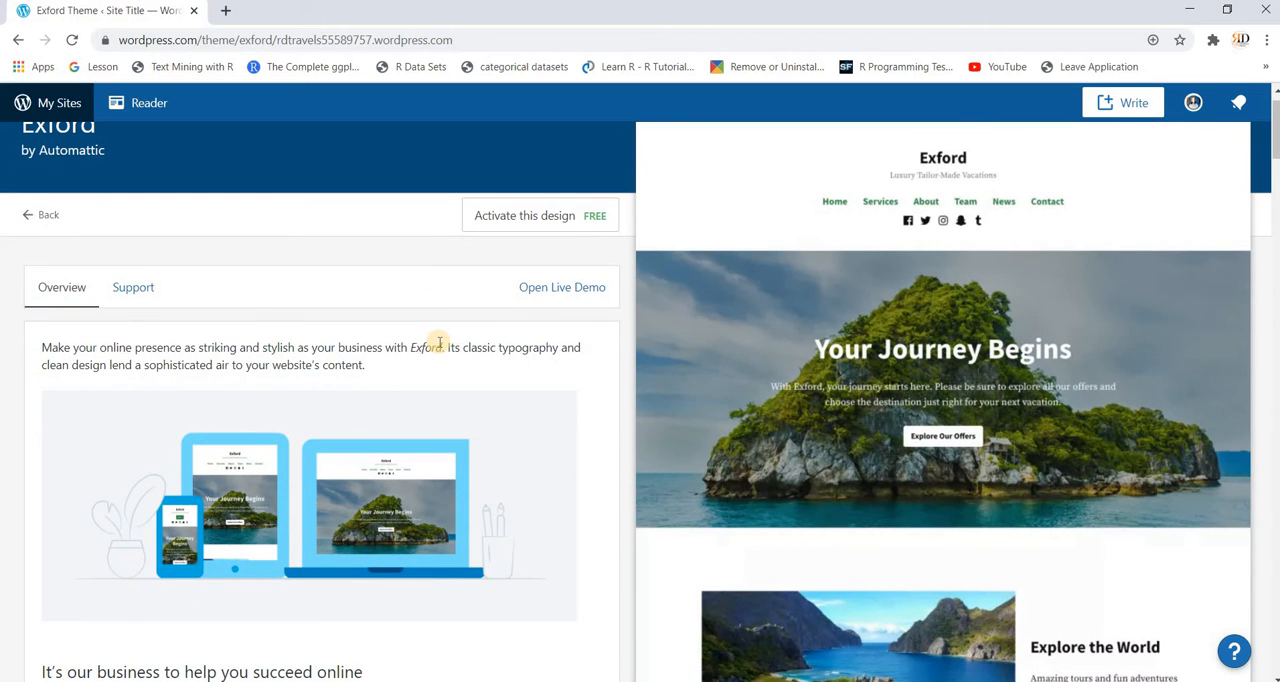
scroll(438, 343, down, 2)
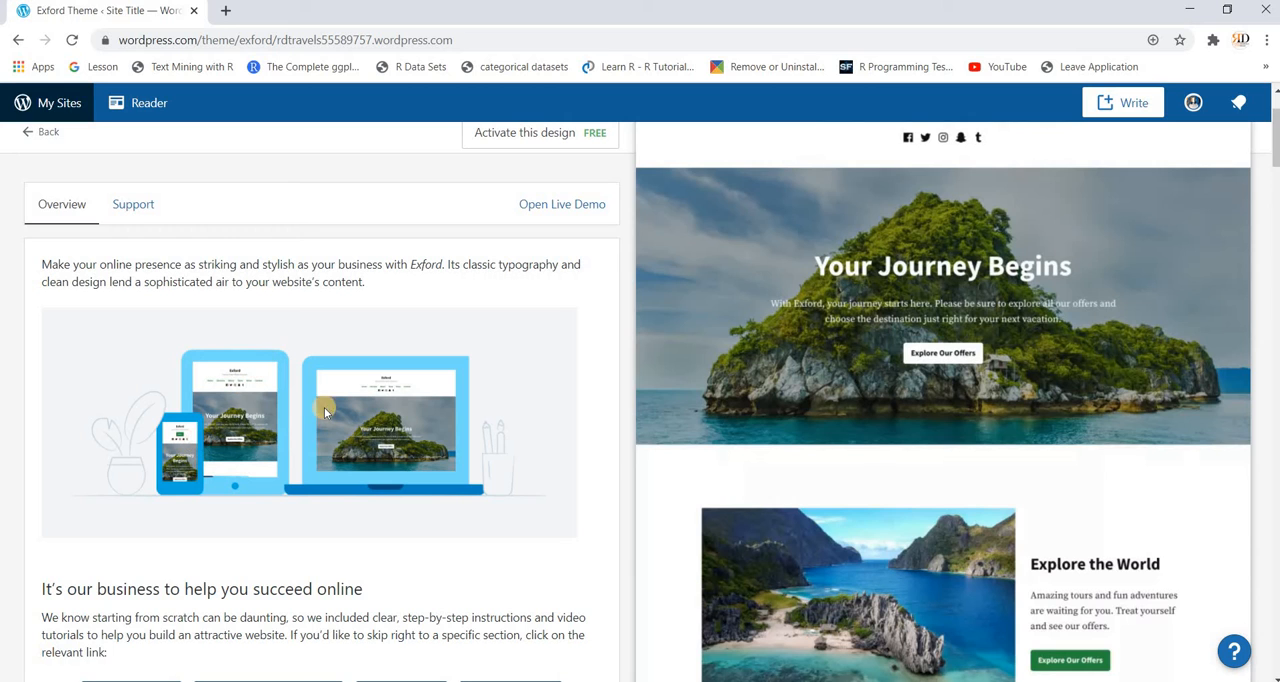
scroll(395, 422, down, 2)
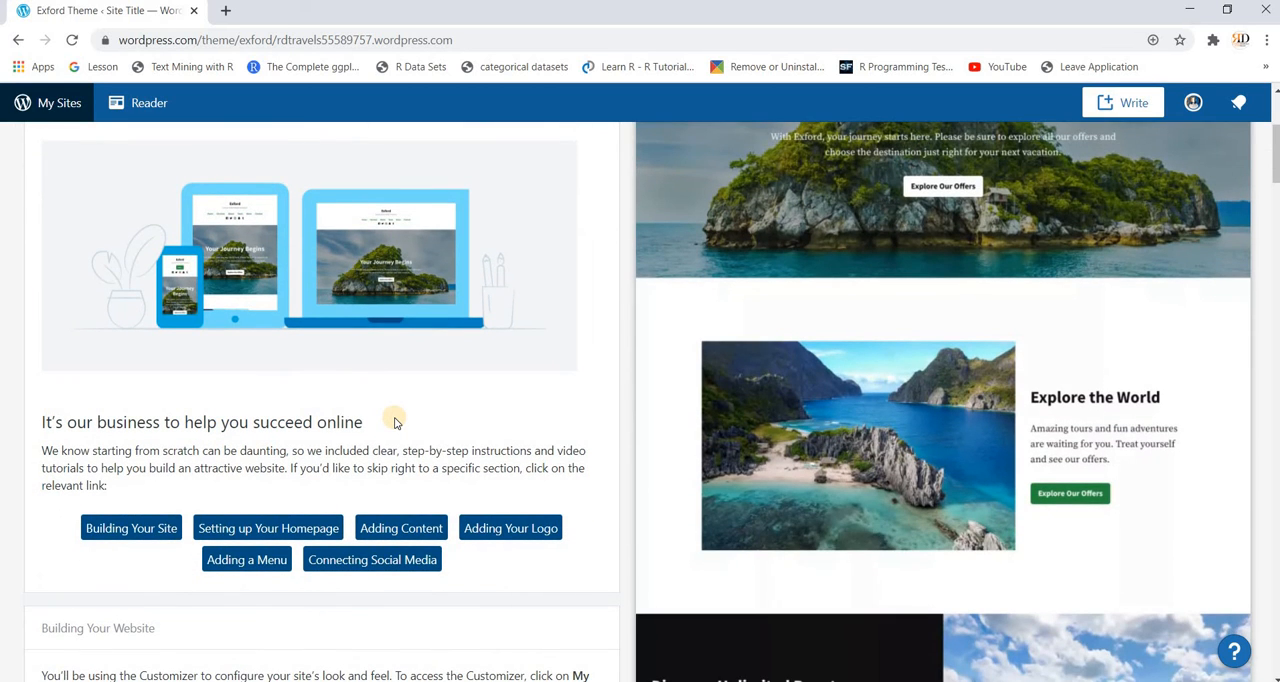
scroll(395, 422, down, 3)
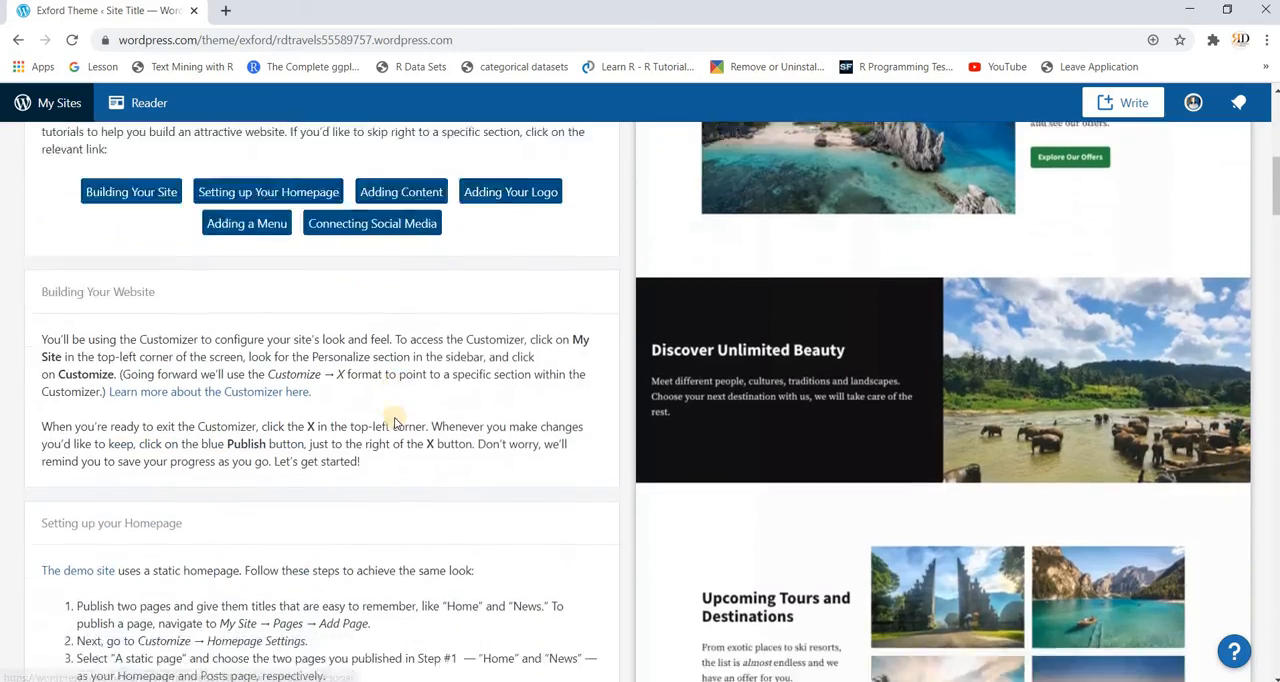
scroll(395, 422, down, 5)
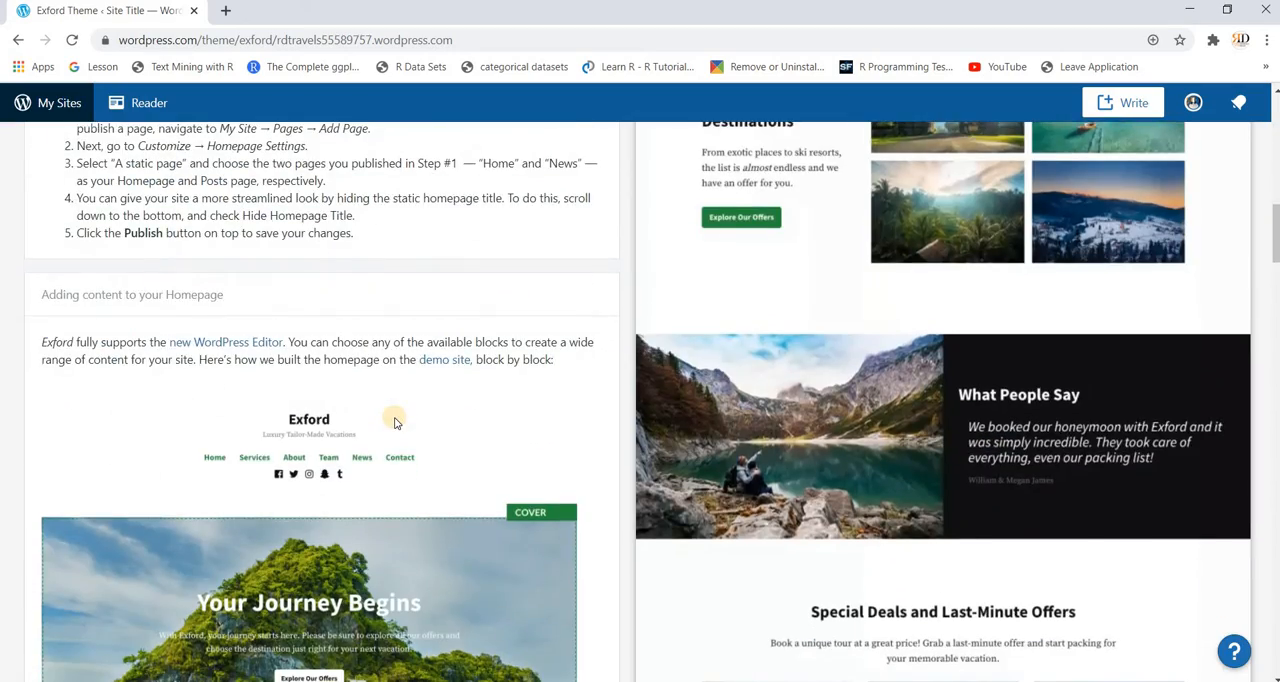
scroll(395, 422, up, 10)
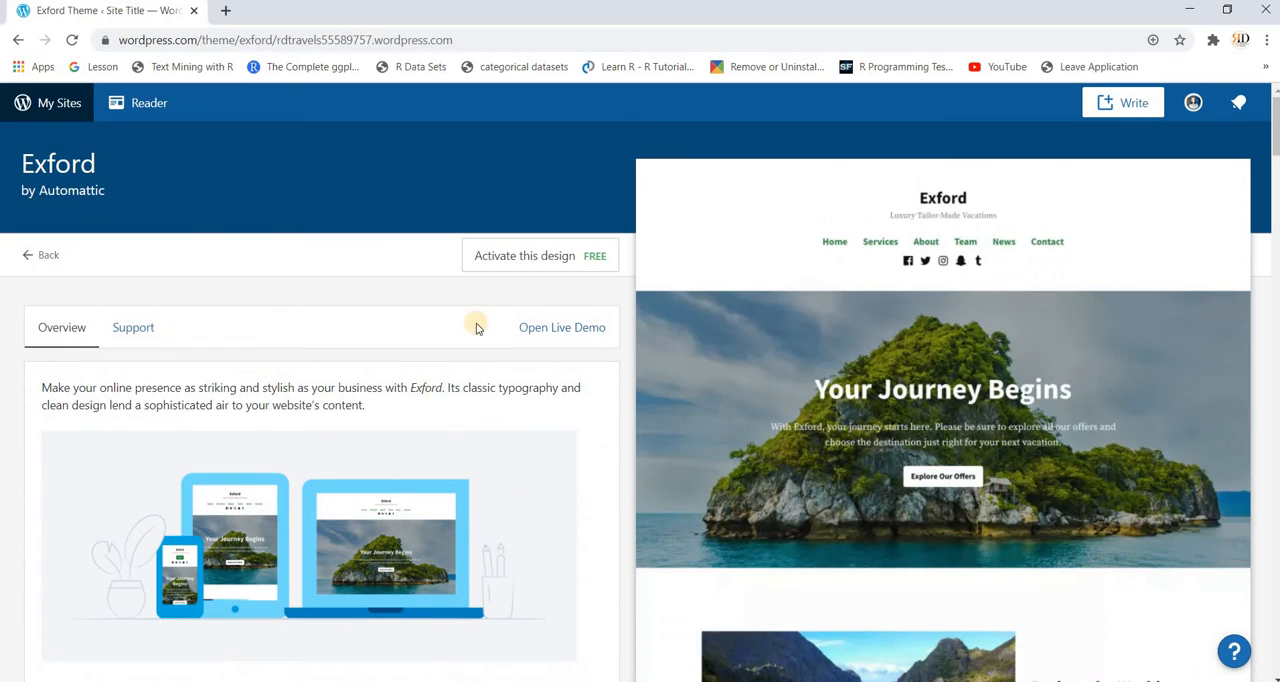
Step: Activate the Exford design using its homepage content and making the existing homepage a draft
click(555, 258)
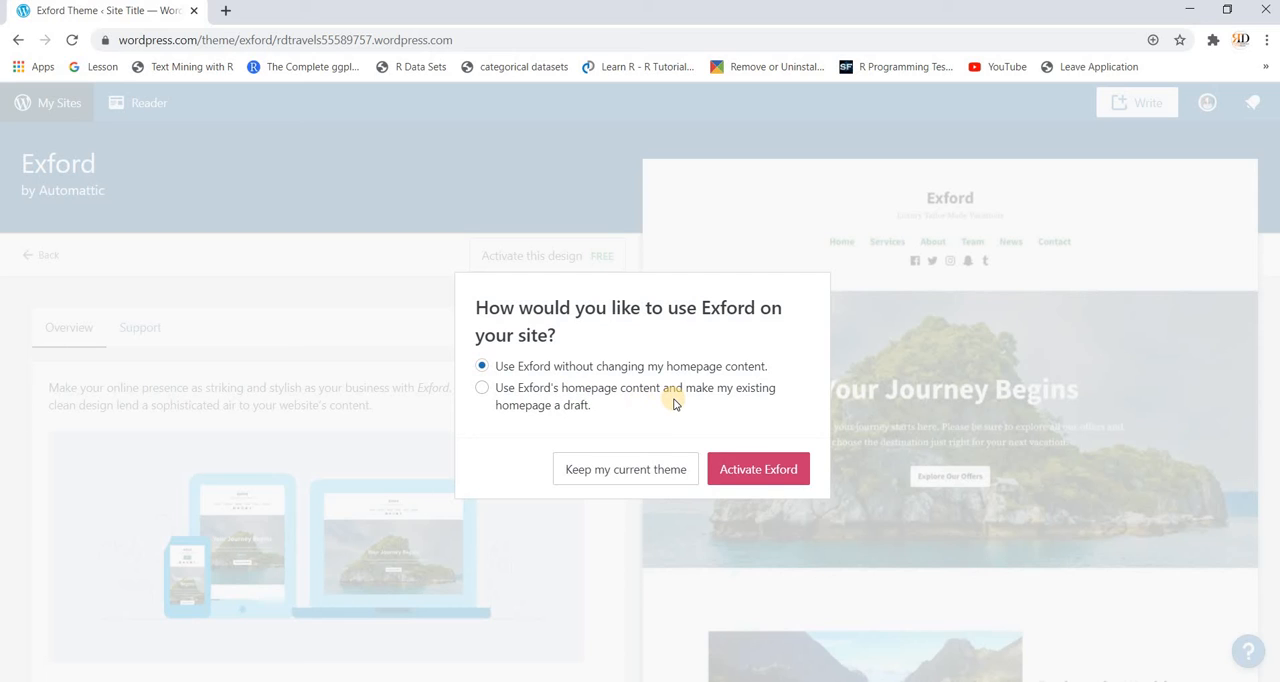
click(483, 389)
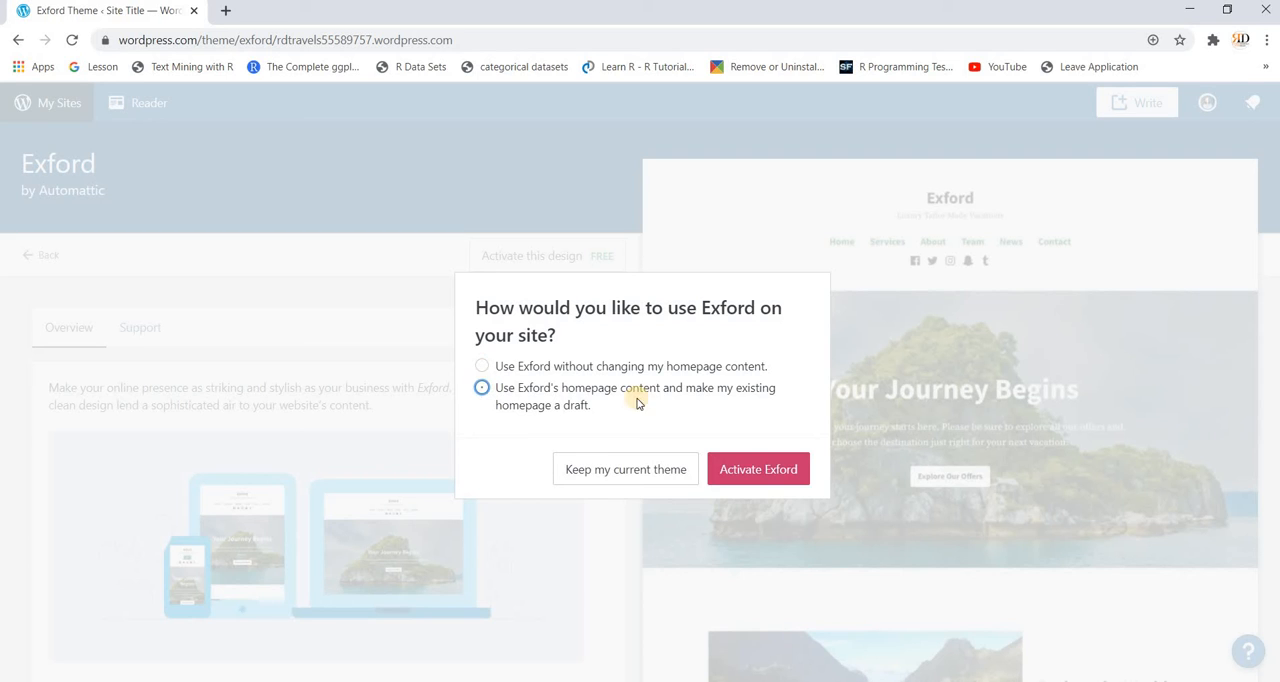
click(746, 467)
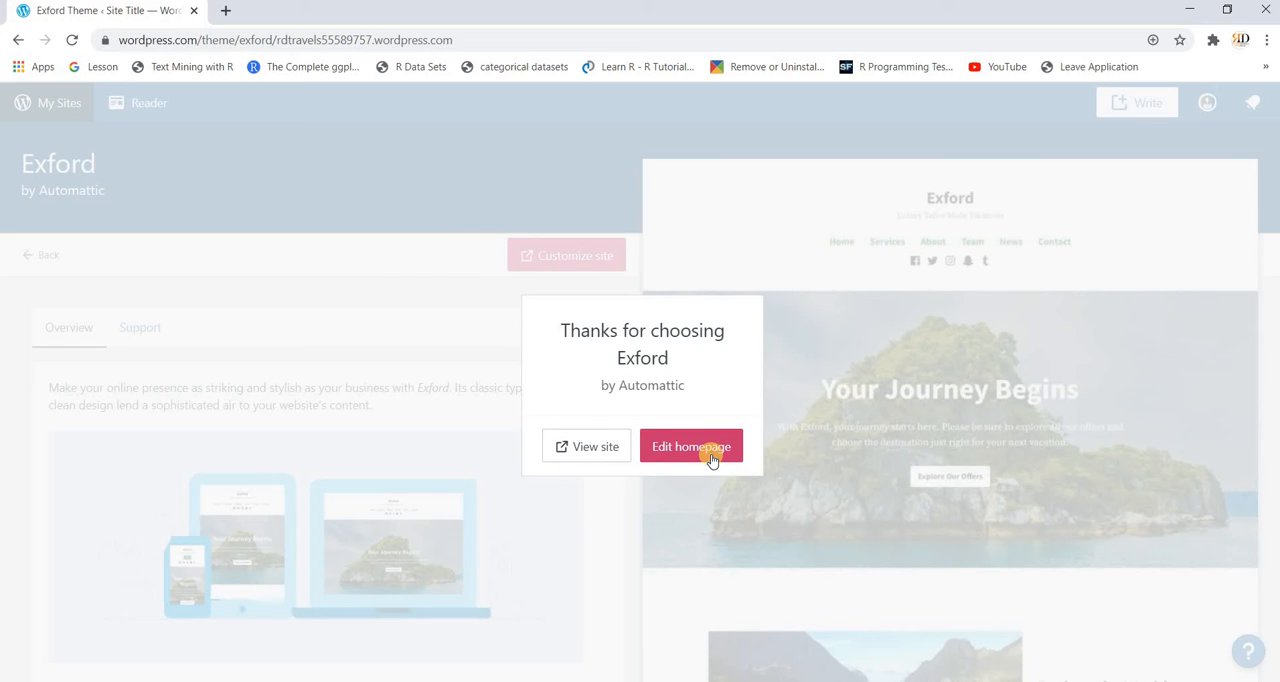
Step: Open the site with the Exford theme applied and examine its homepage sections from header to exclusive offer
click(701, 454)
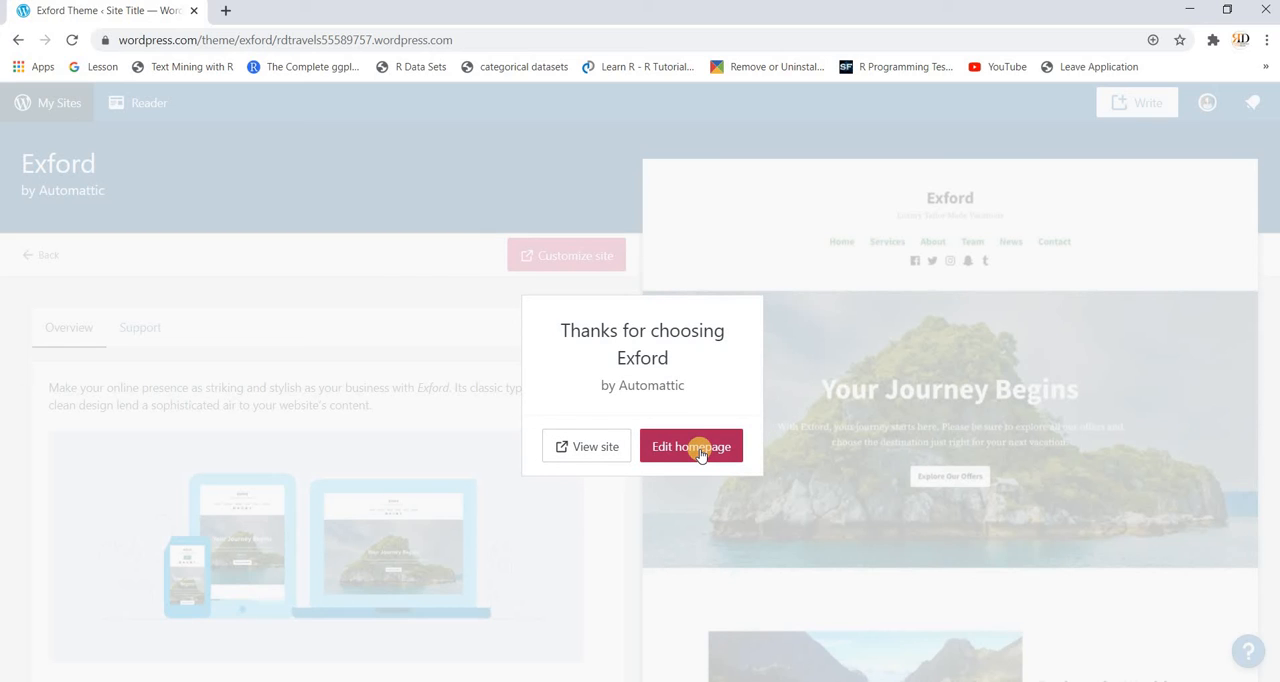
click(595, 447)
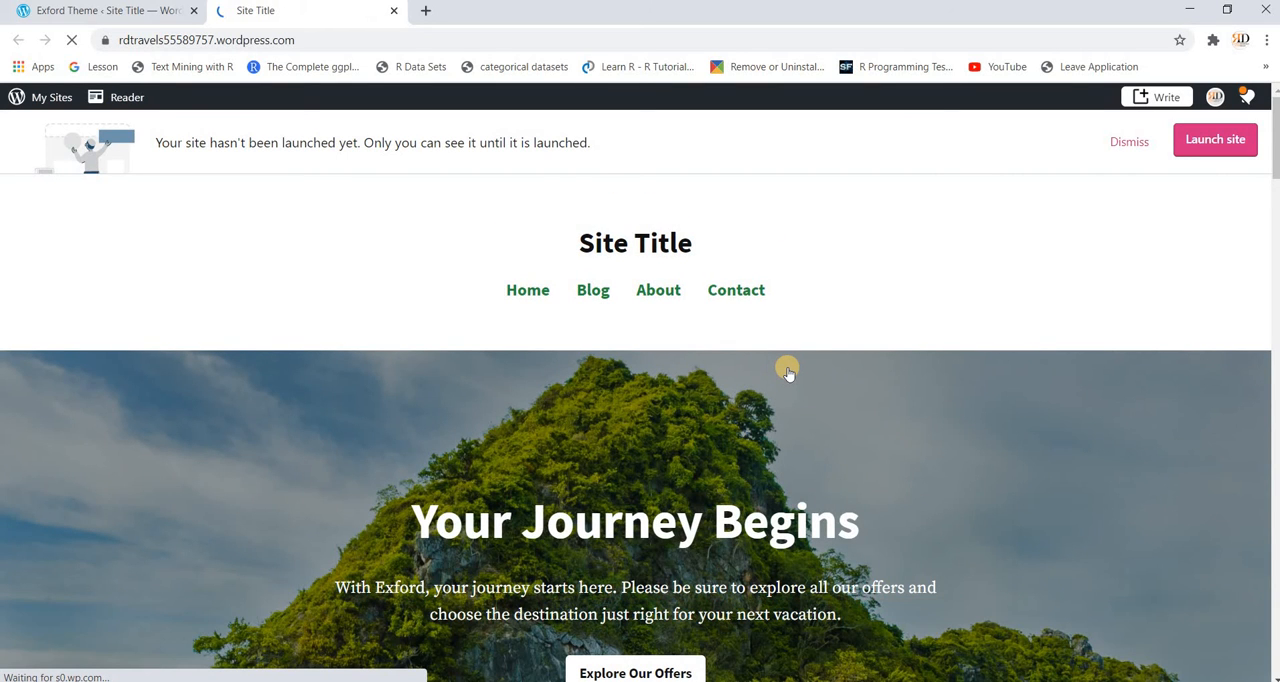
scroll(788, 372, down, 5)
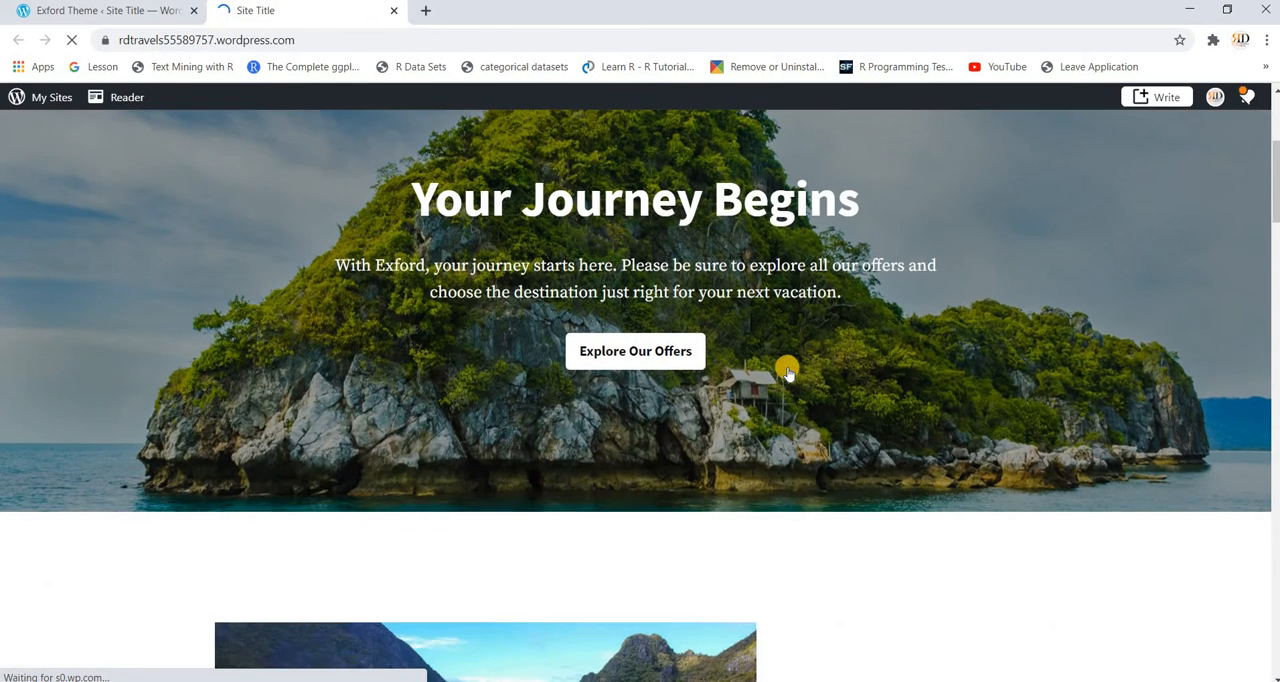
scroll(788, 372, down, 9)
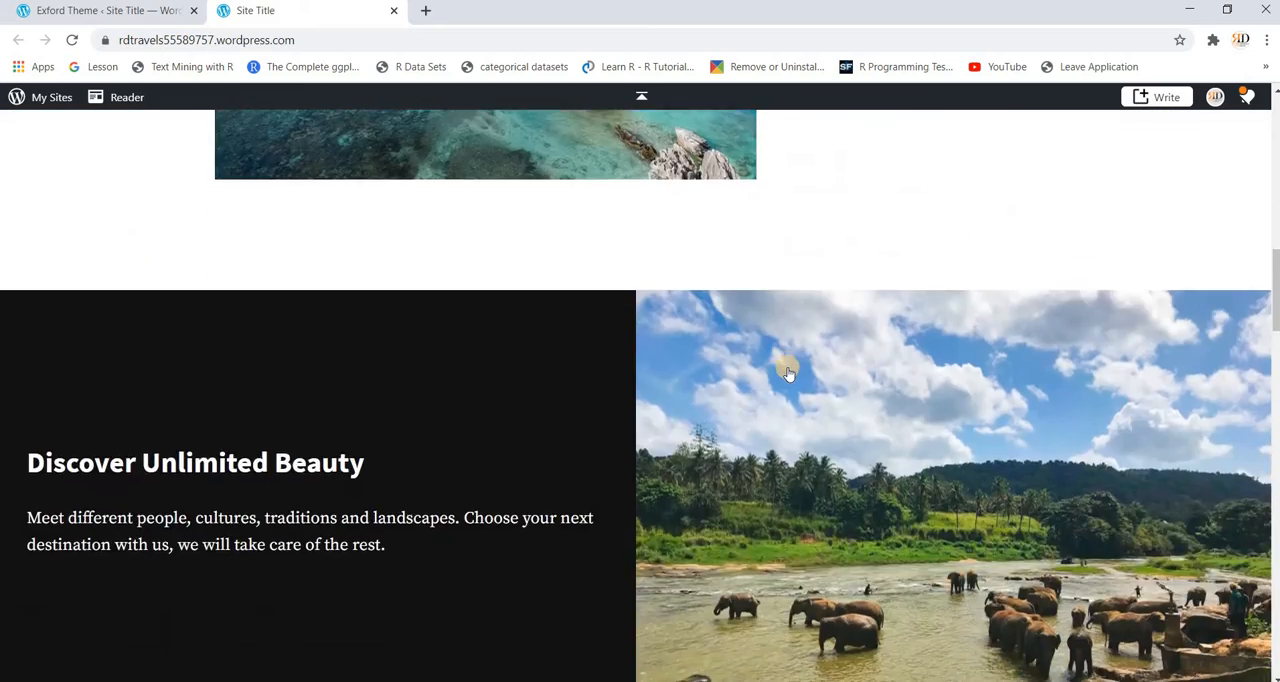
scroll(788, 372, down, 9)
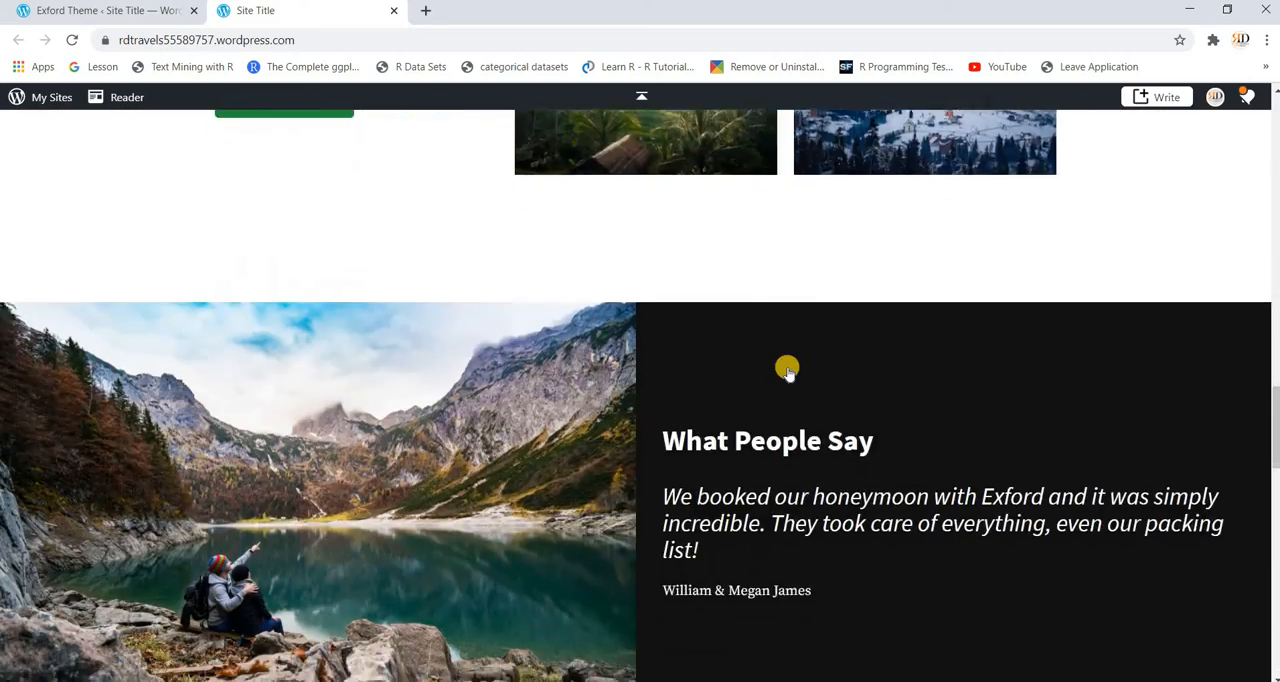
scroll(788, 372, down, 8)
scroll(788, 372, up, 3)
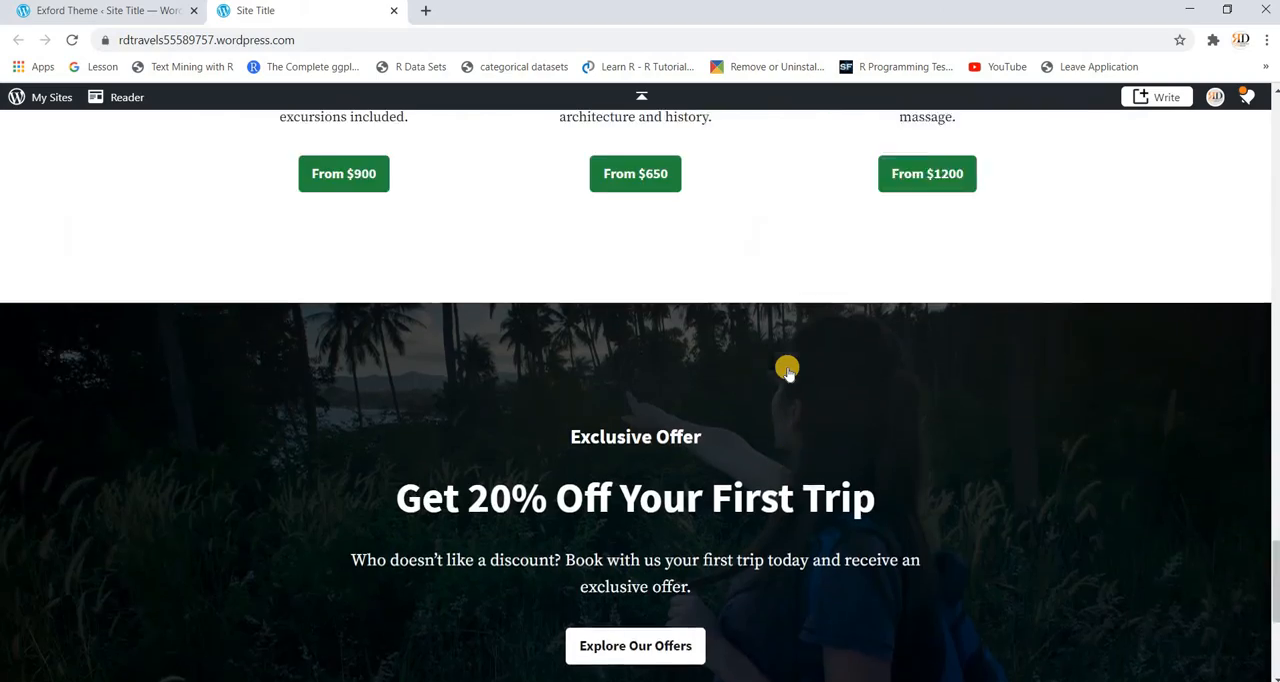
scroll(788, 372, up, 20)
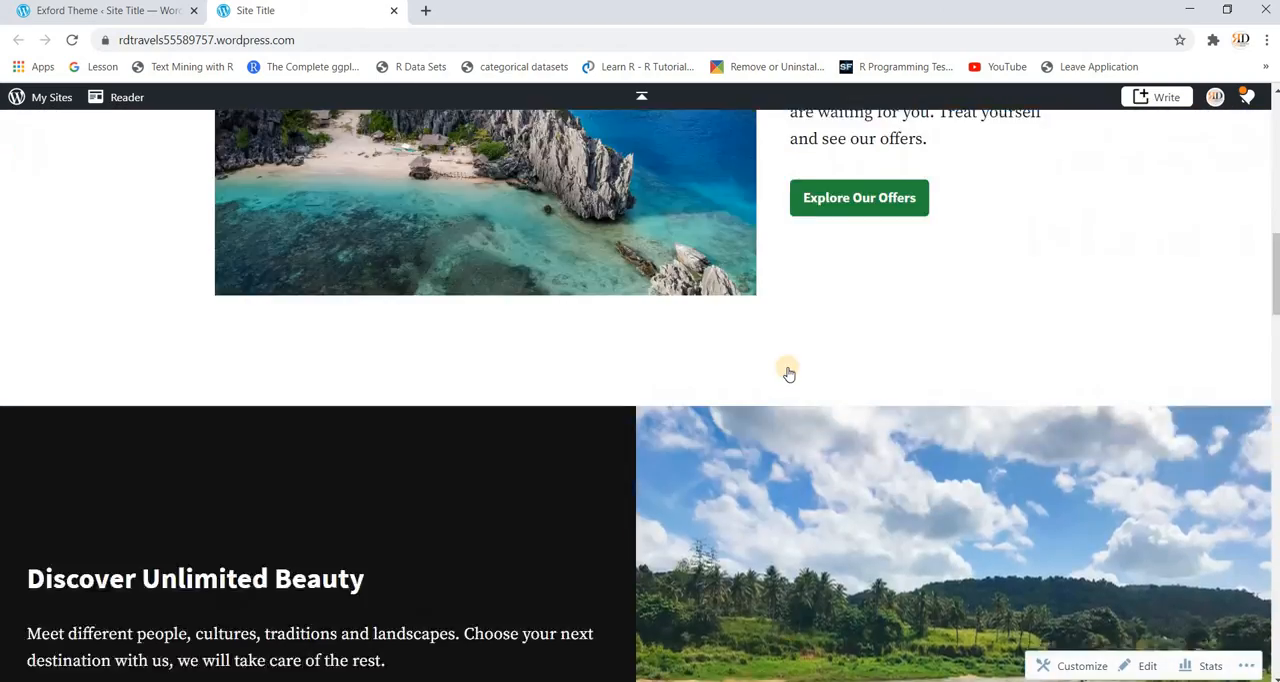
scroll(788, 372, up, 8)
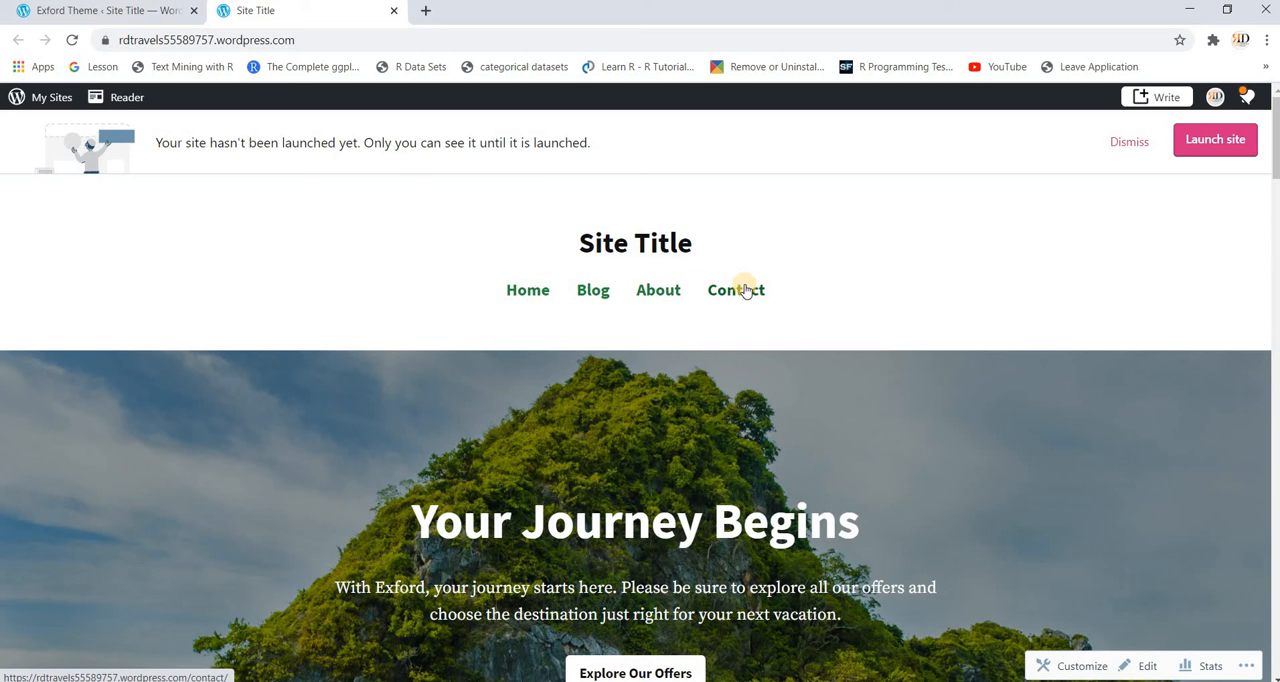
Step: Return to the Exford theme page and open the site's homepage for editing
click(103, 17)
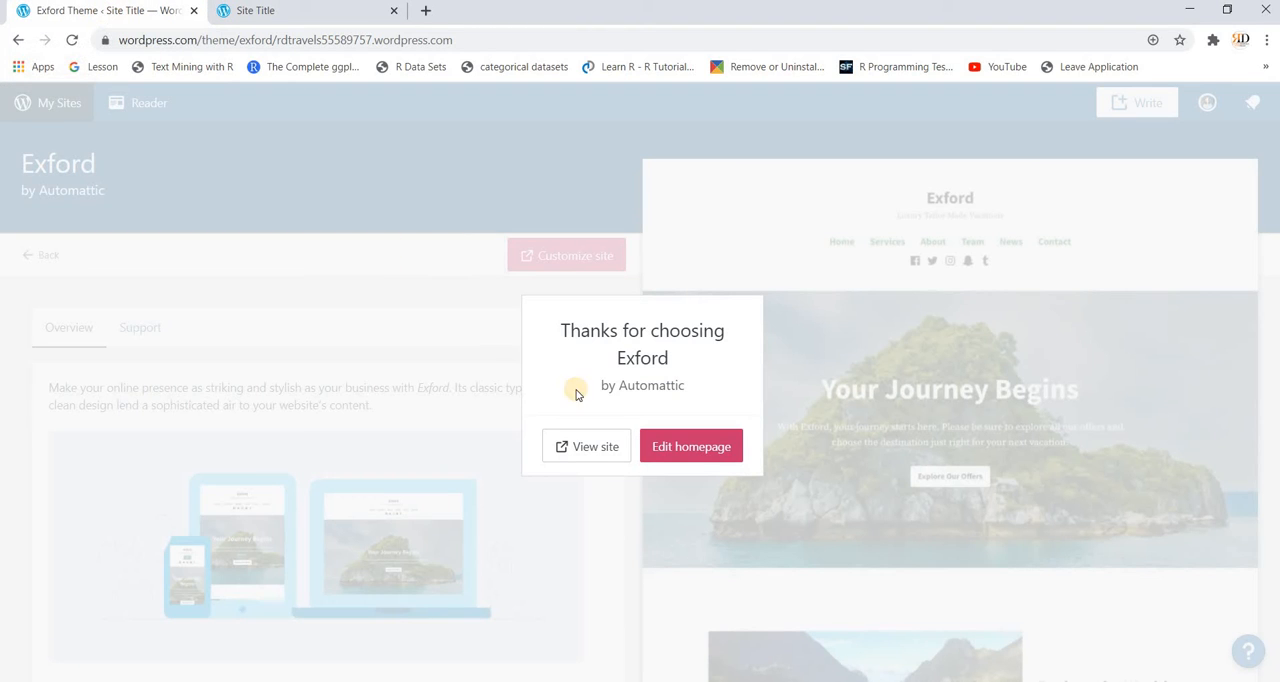
click(672, 449)
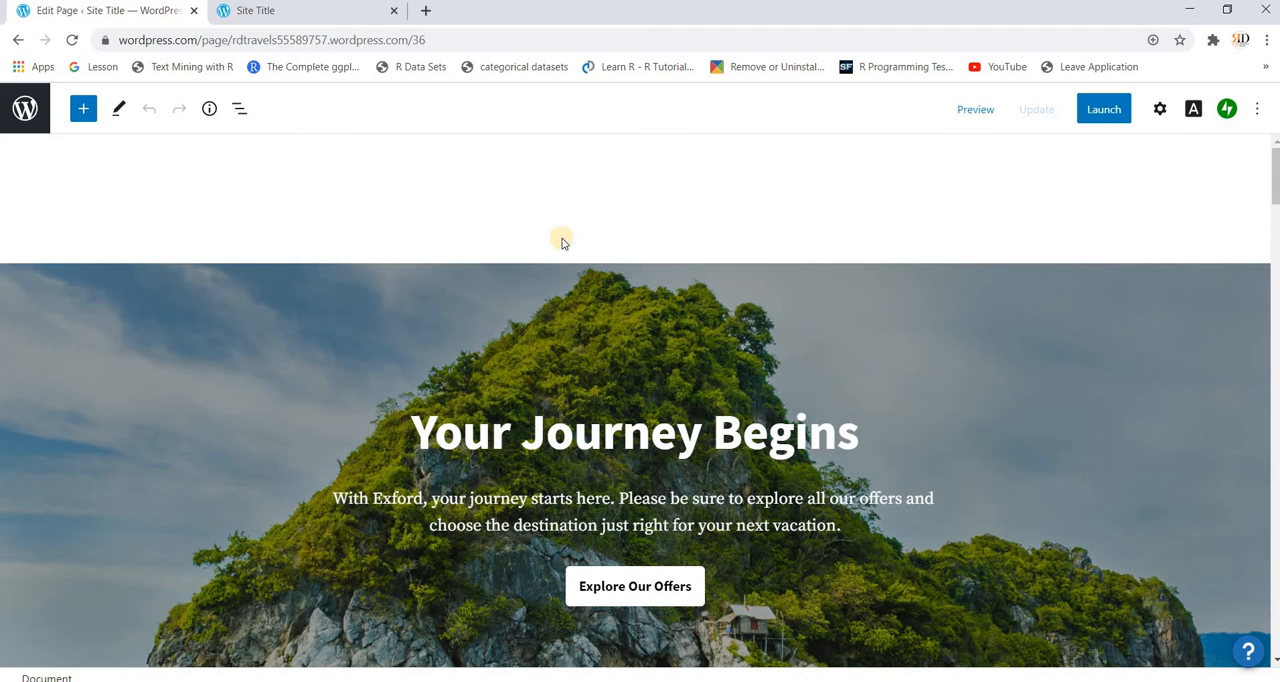
scroll(608, 360, down, 1)
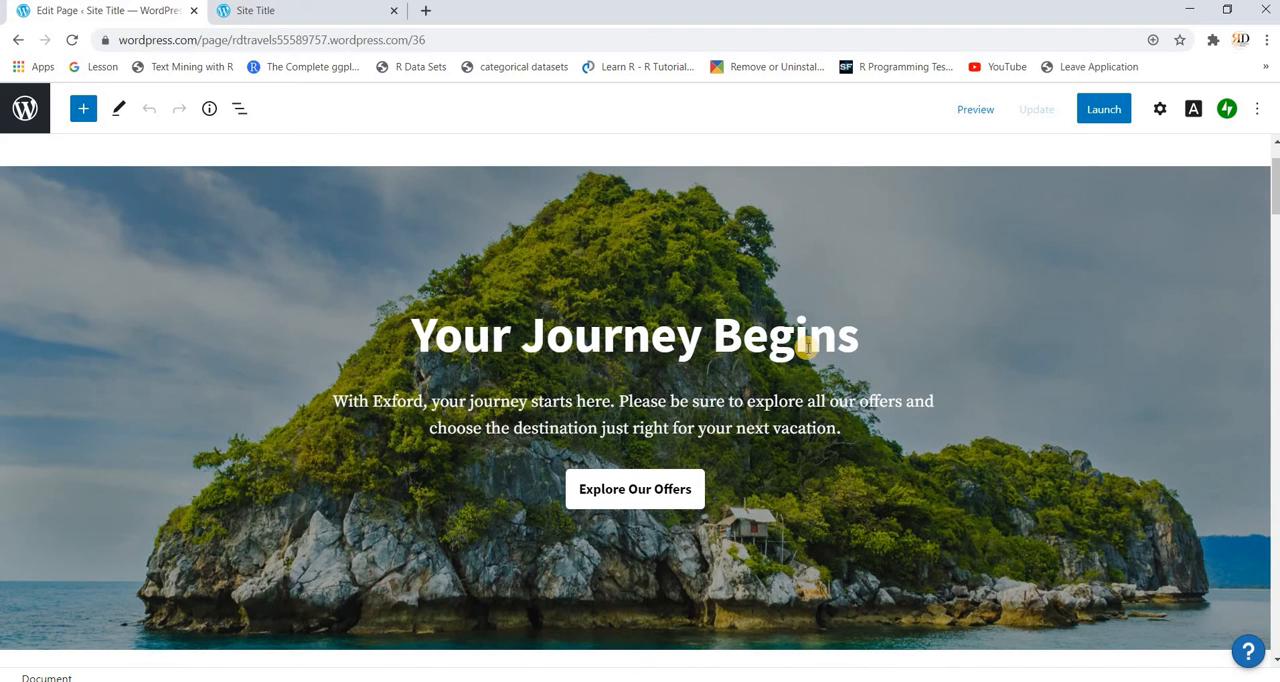
Step: Replace the cover heading with "The best travel blog"
click(850, 342)
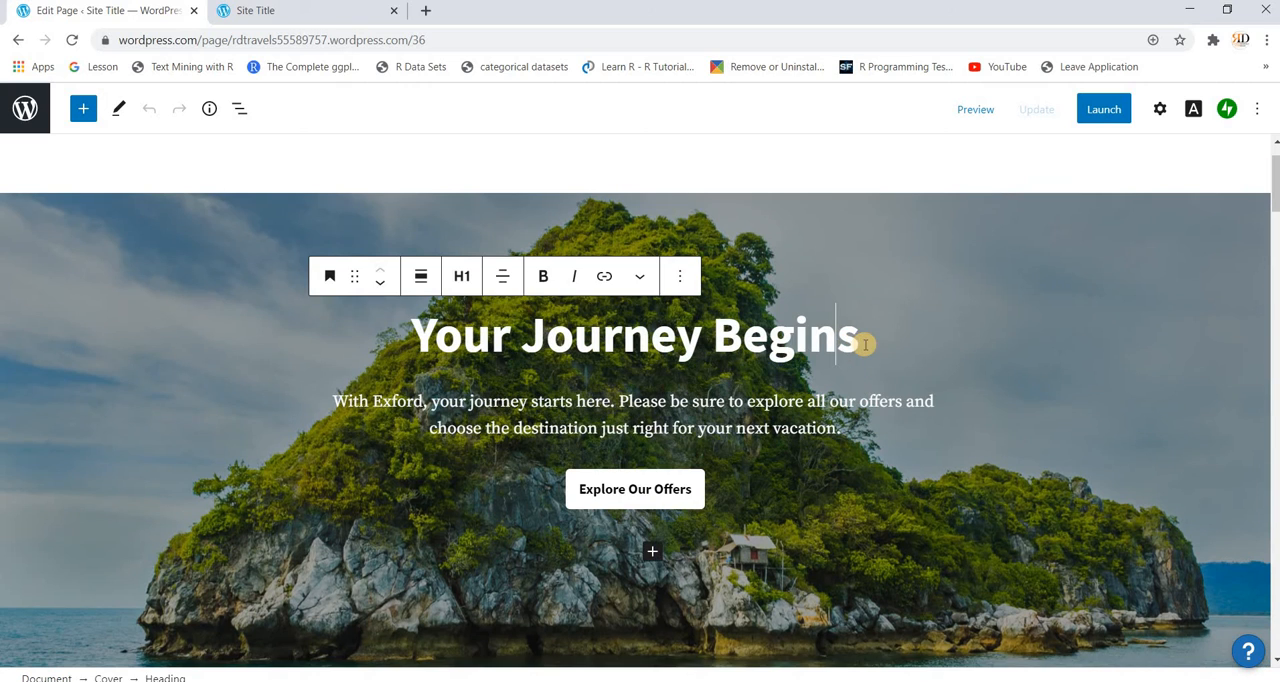
key(BackSpace)
key(BackSpace)
key(BackSpace)
key(BackSpace)
key(BackSpace)
key(BackSpace)
key(BackSpace)
key(BackSpace)
key(BackSpace)
key(BackSpace)
key(BackSpace)
key(BackSpace)
key(BackSpace)
key(BackSpace)
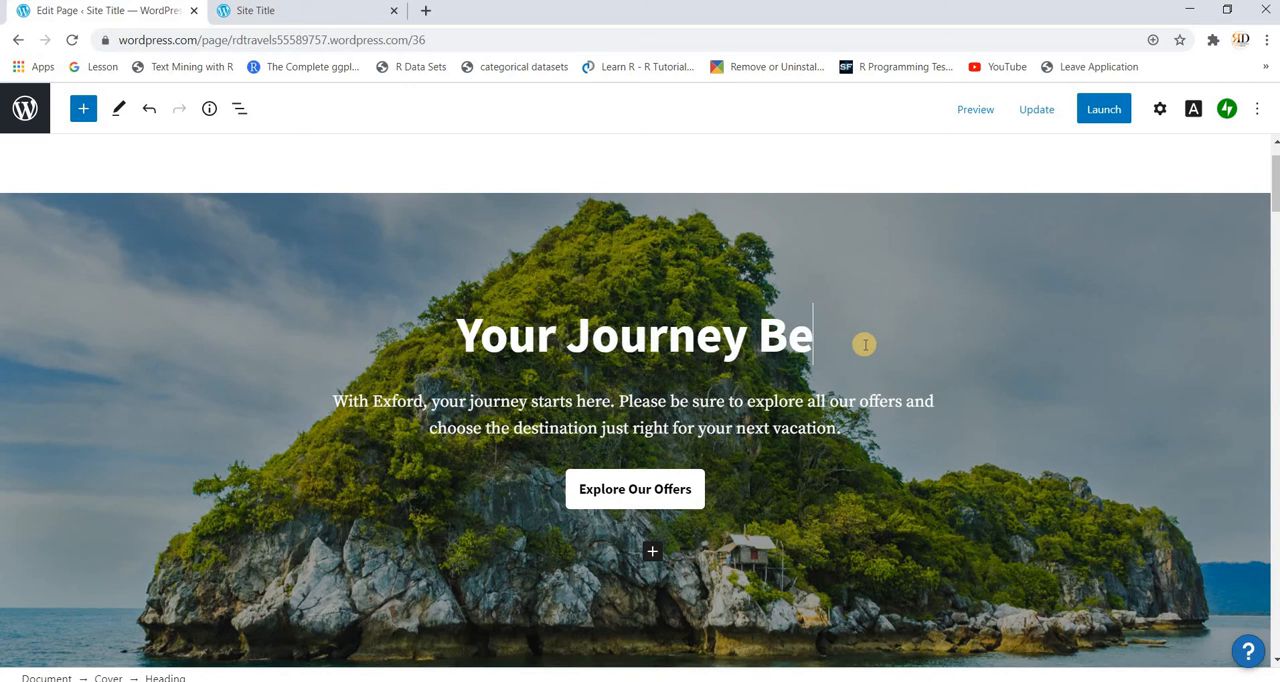
key(BackSpace)
key(BackSpace)
key(BackSpace)
key(BackSpace)
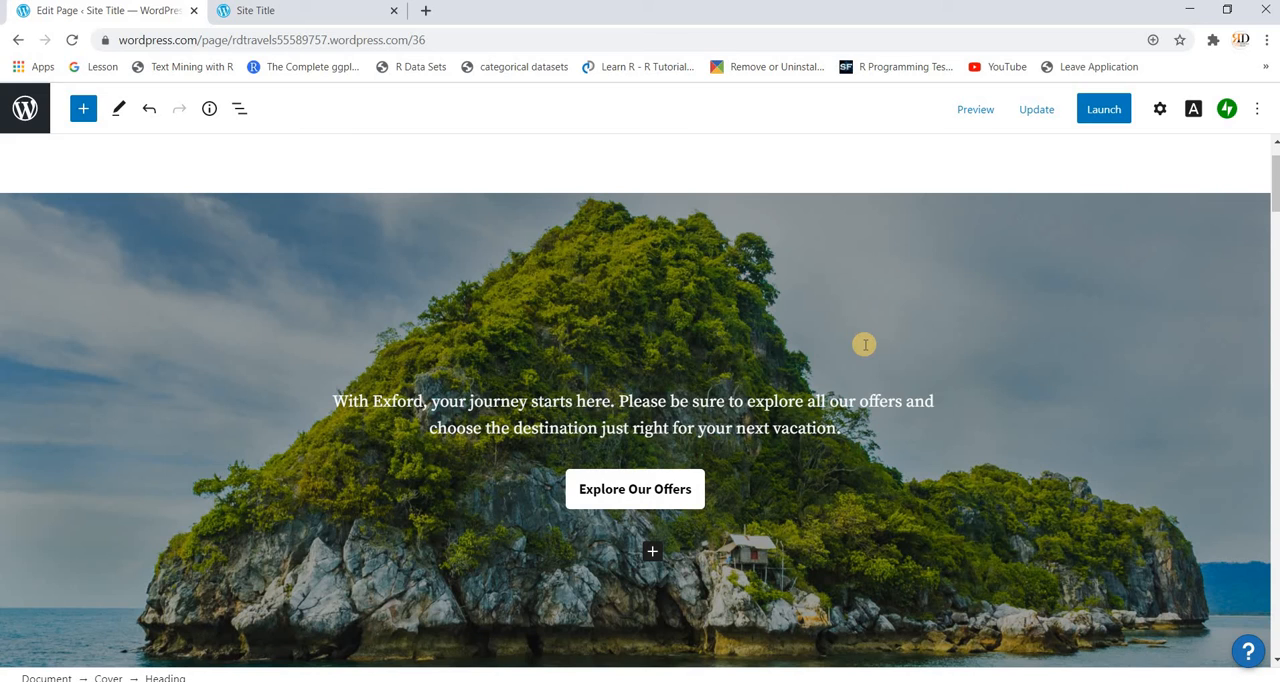
text(The be)
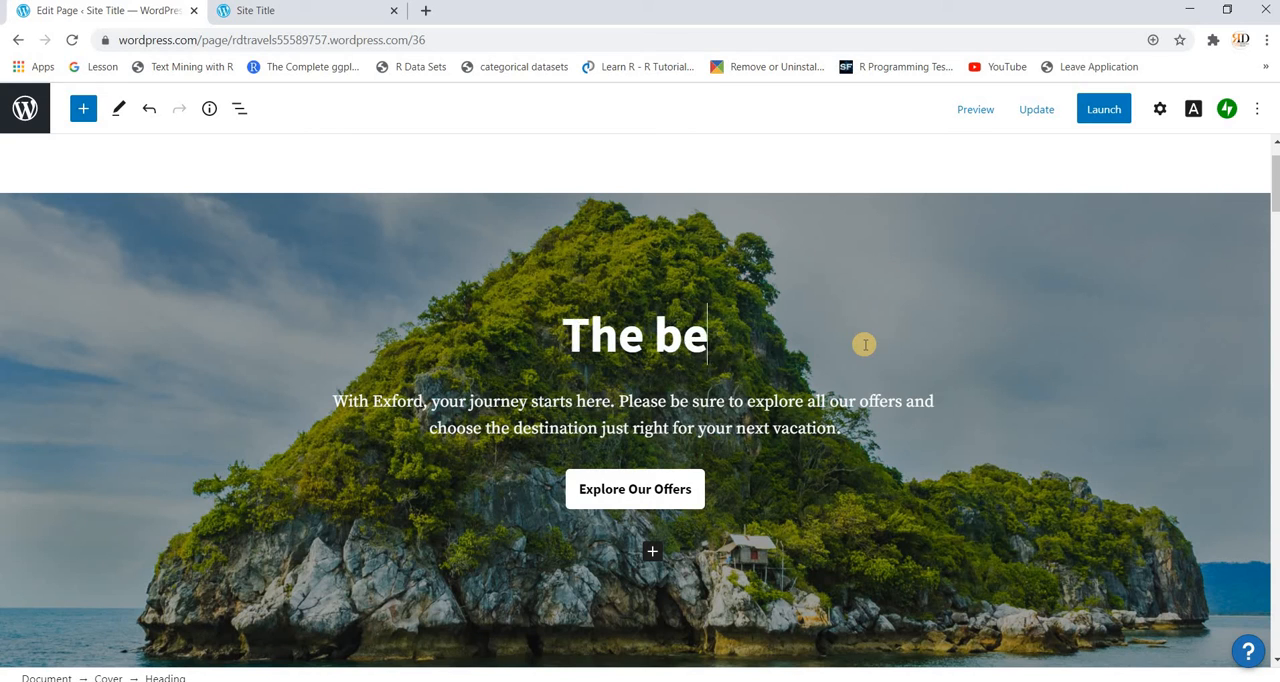
text(st tra)
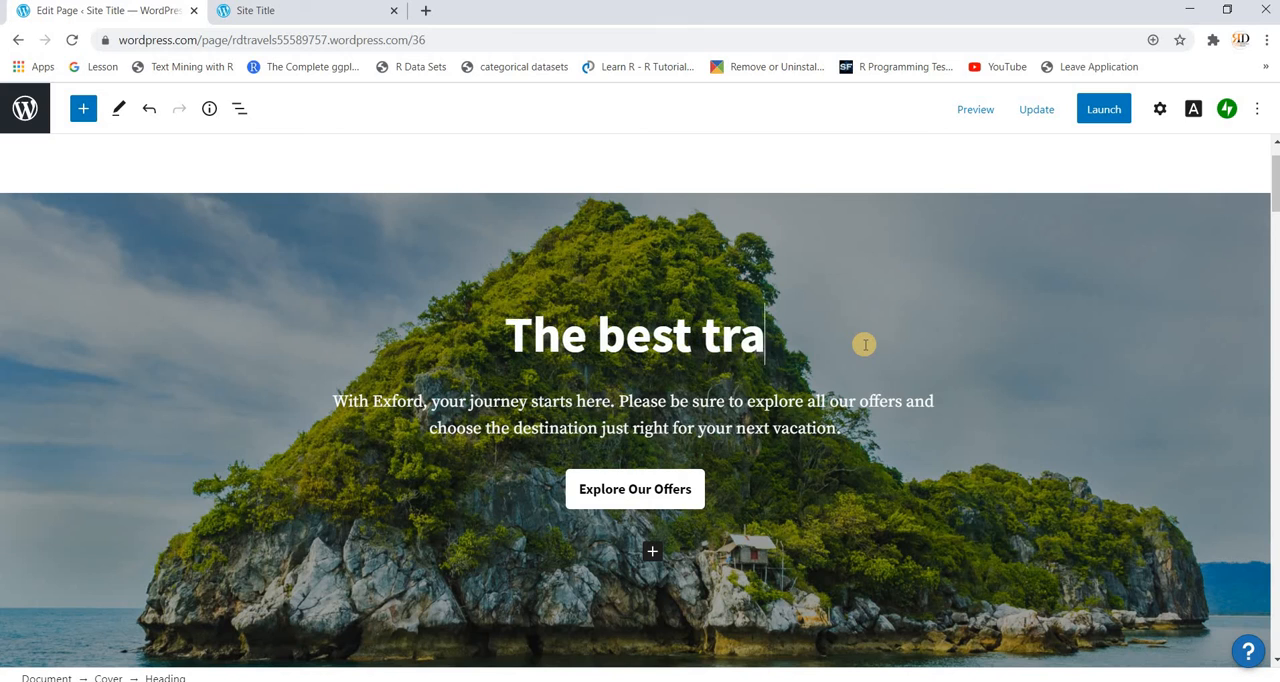
text(vel bl)
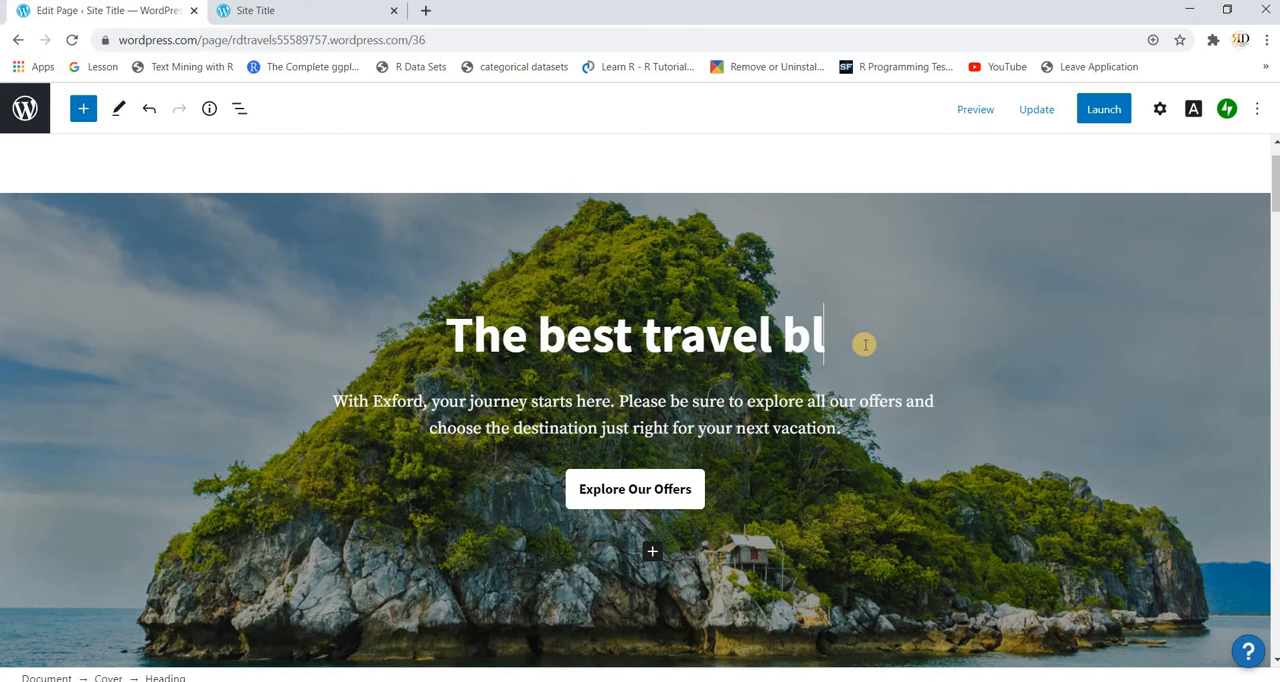
text(og)
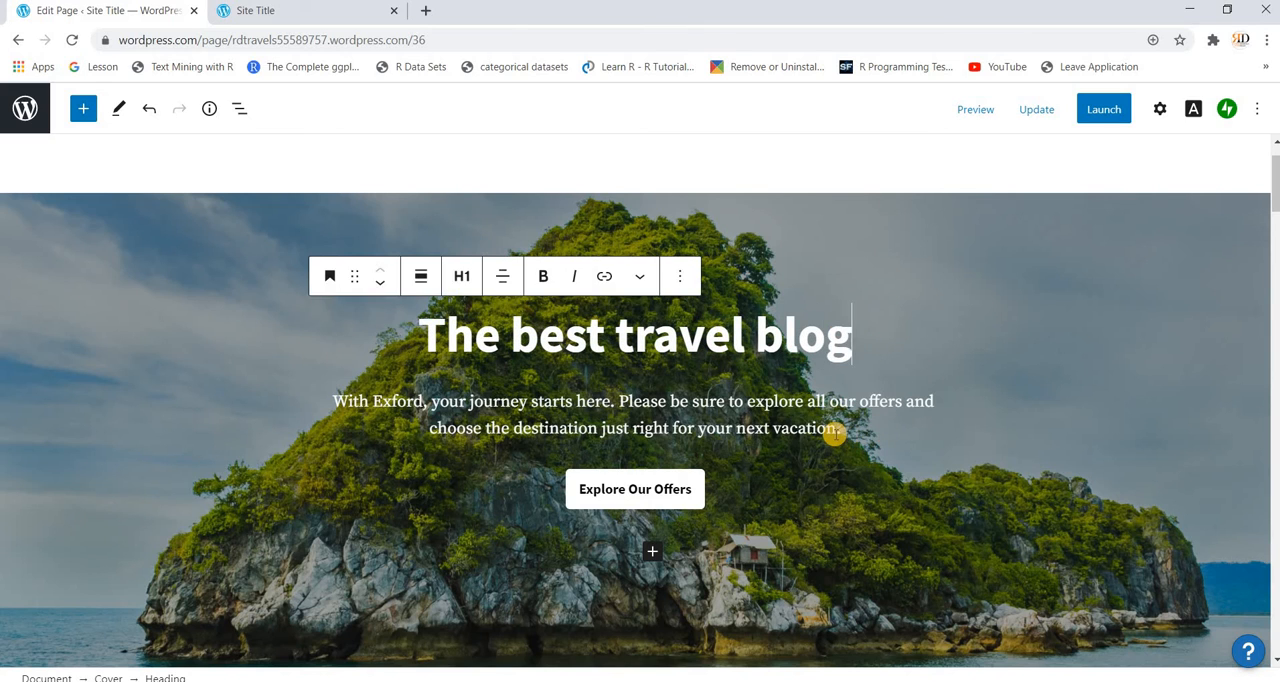
Step: Replace the cover paragraph under the heading with "Get information about all great travel destination."
click(835, 430)
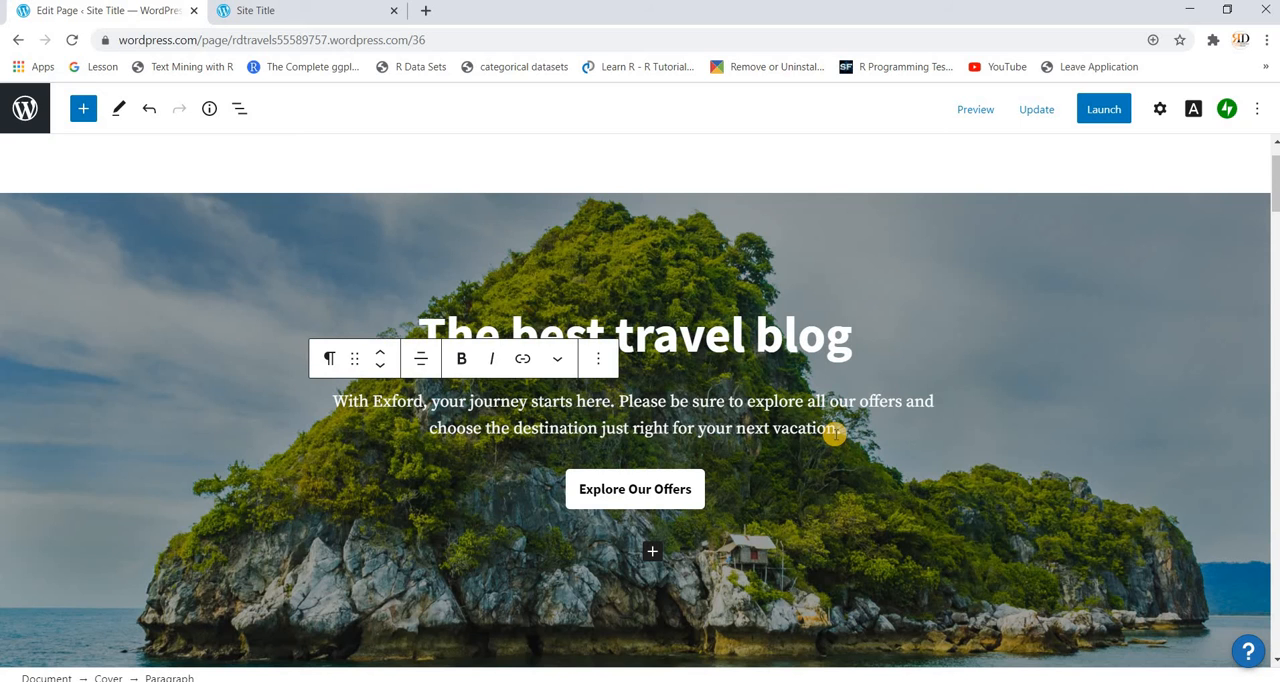
key(BackSpace)
key(BackSpace)
key(BackSpace)
key(BackSpace)
key(BackSpace)
key(BackSpace)
key(BackSpace)
key(BackSpace)
key(BackSpace)
key(BackSpace)
key(BackSpace)
key(BackSpace)
key(BackSpace)
key(BackSpace)
key(BackSpace)
key(BackSpace)
key(BackSpace)
key(BackSpace)
key(BackSpace)
key(BackSpace)
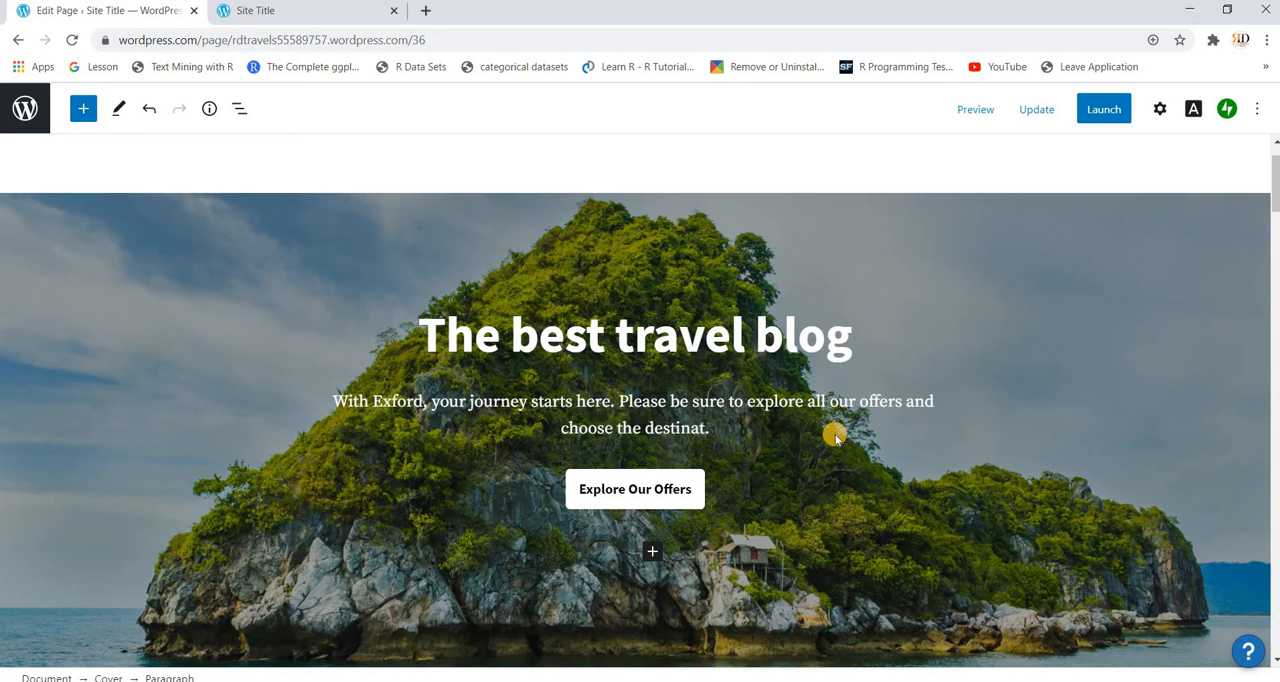
key(BackSpace)
key(BackSpace)
key(BackSpace)
key(BackSpace)
key(BackSpace)
key(BackSpace)
key(BackSpace)
key(BackSpace)
key(BackSpace)
key(BackSpace)
key(BackSpace)
key(BackSpace)
key(BackSpace)
key(BackSpace)
key(BackSpace)
key(BackSpace)
key(BackSpace)
key(BackSpace)
key(BackSpace)
key(BackSpace)
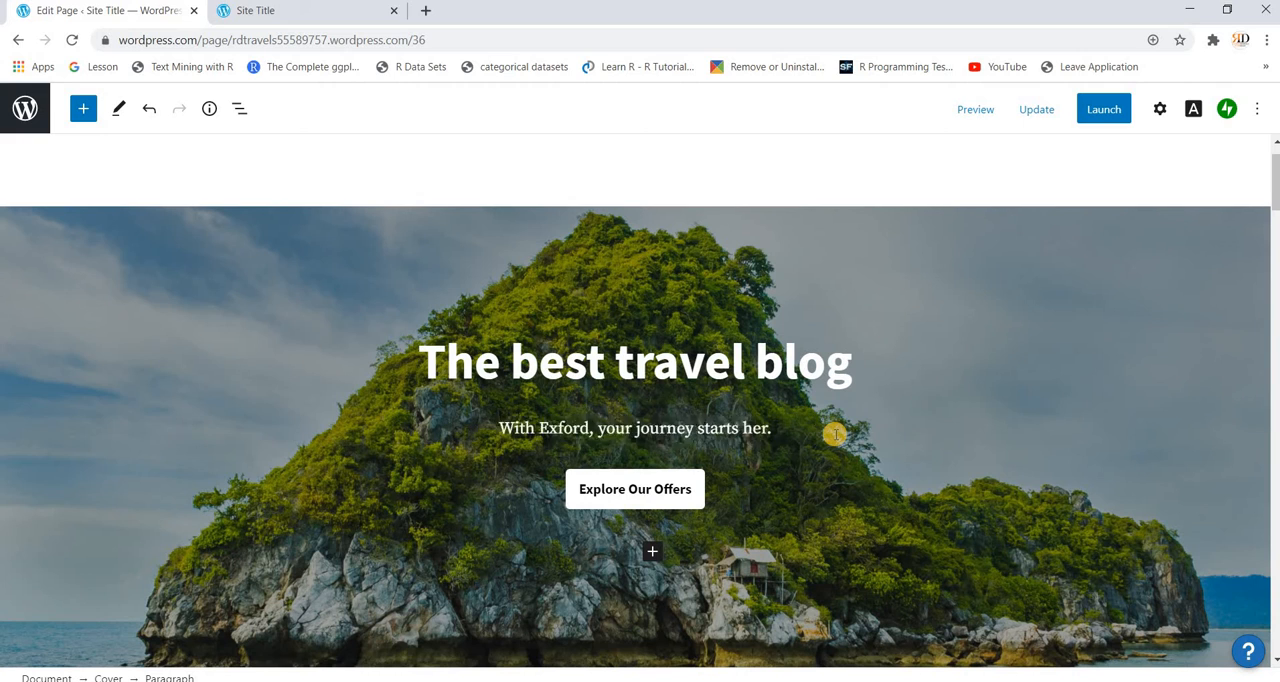
key(BackSpace)
key(BackSpace)
key(BackSpace)
key(BackSpace)
key(BackSpace)
key(BackSpace)
key(BackSpace)
key(BackSpace)
key(BackSpace)
key(BackSpace)
key(BackSpace)
key(BackSpace)
key(BackSpace)
key(BackSpace)
key(BackSpace)
key(BackSpace)
key(BackSpace)
key(BackSpace)
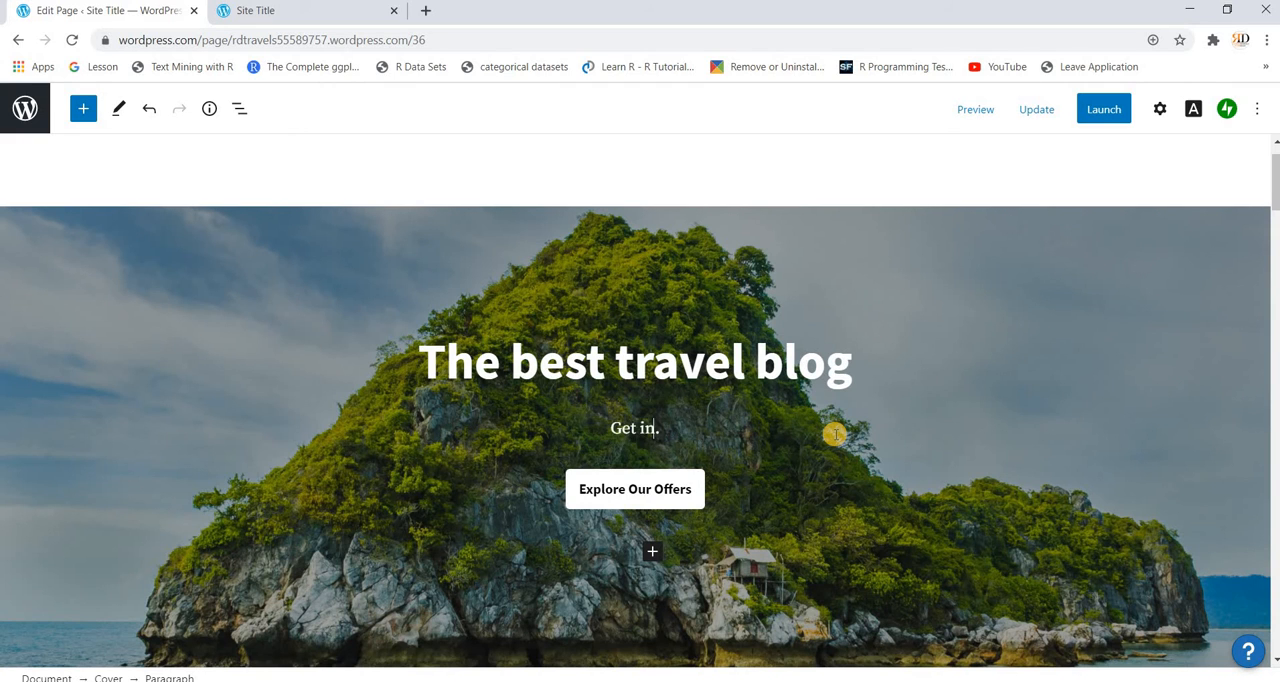
text(Get information ab)
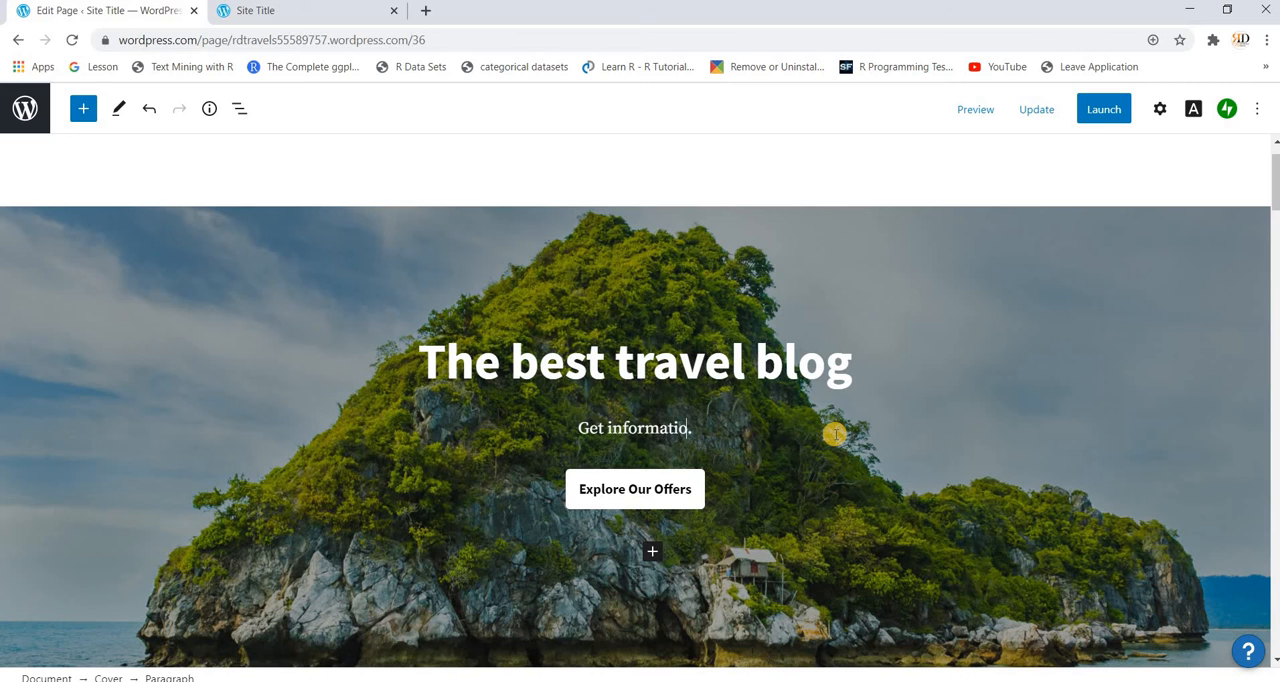
text(out all )
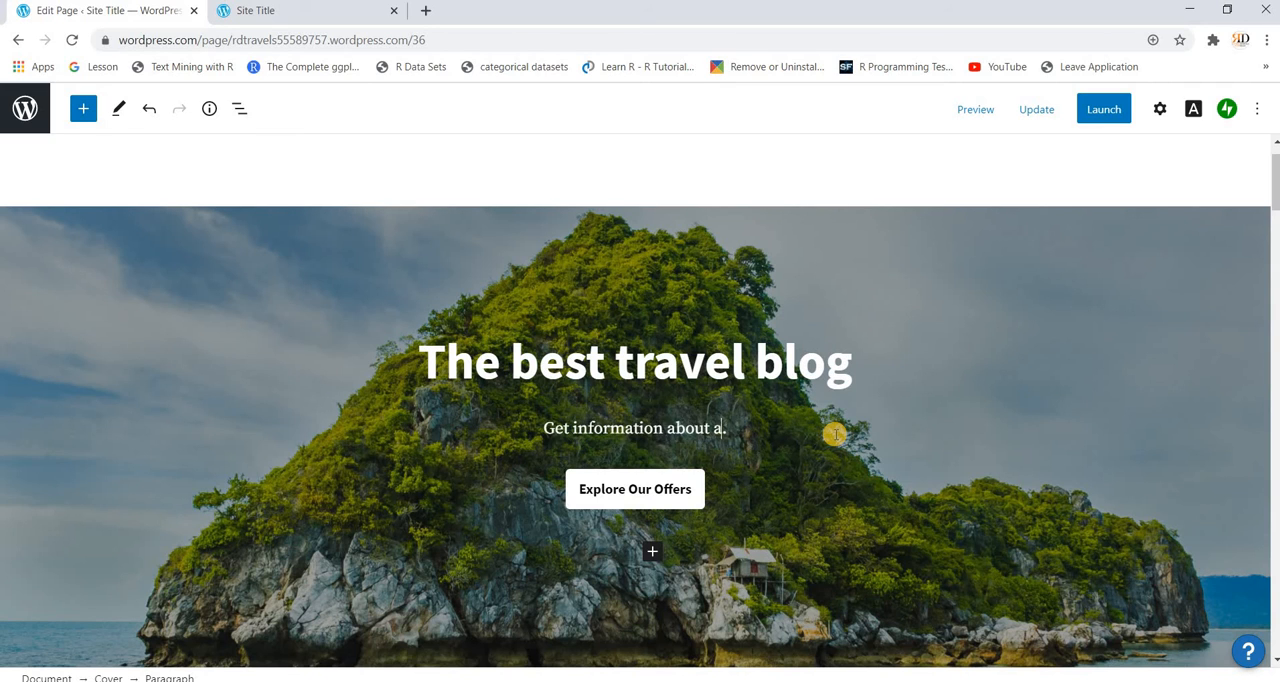
text(great tra)
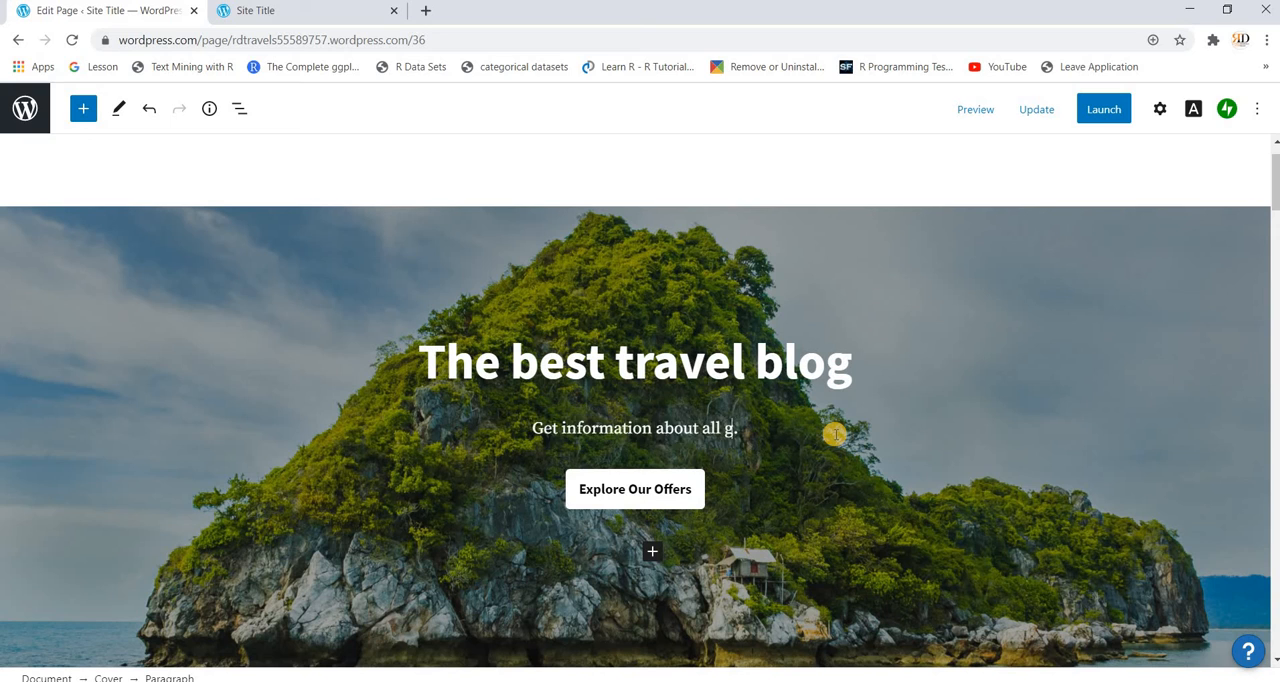
text(vel dest)
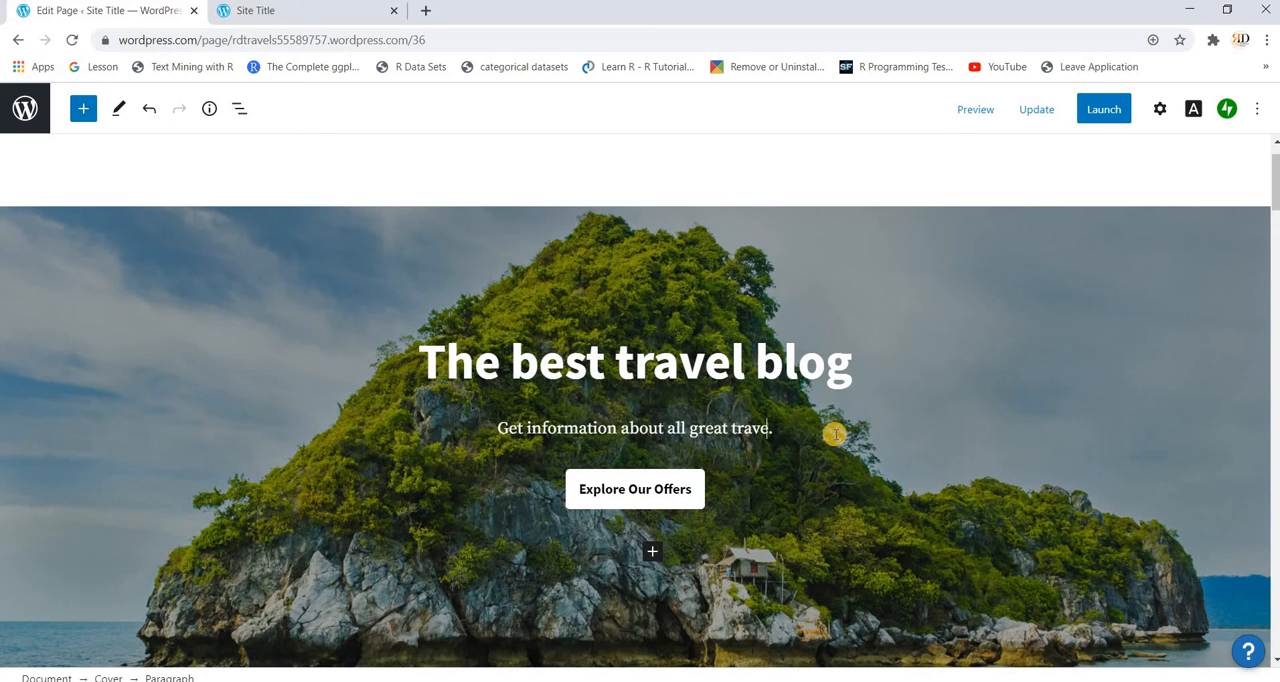
text(ination)
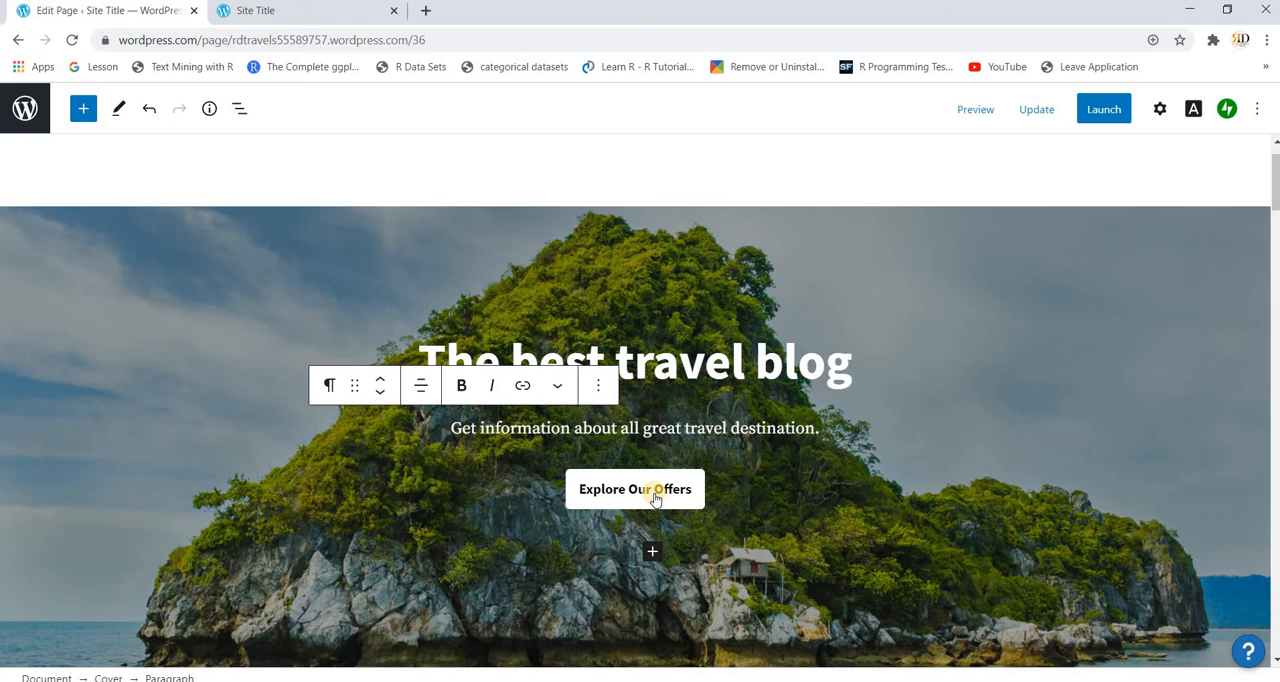
Step: Clear the link address of the cover's Explore Our Offers button and close its link settings
click(655, 494)
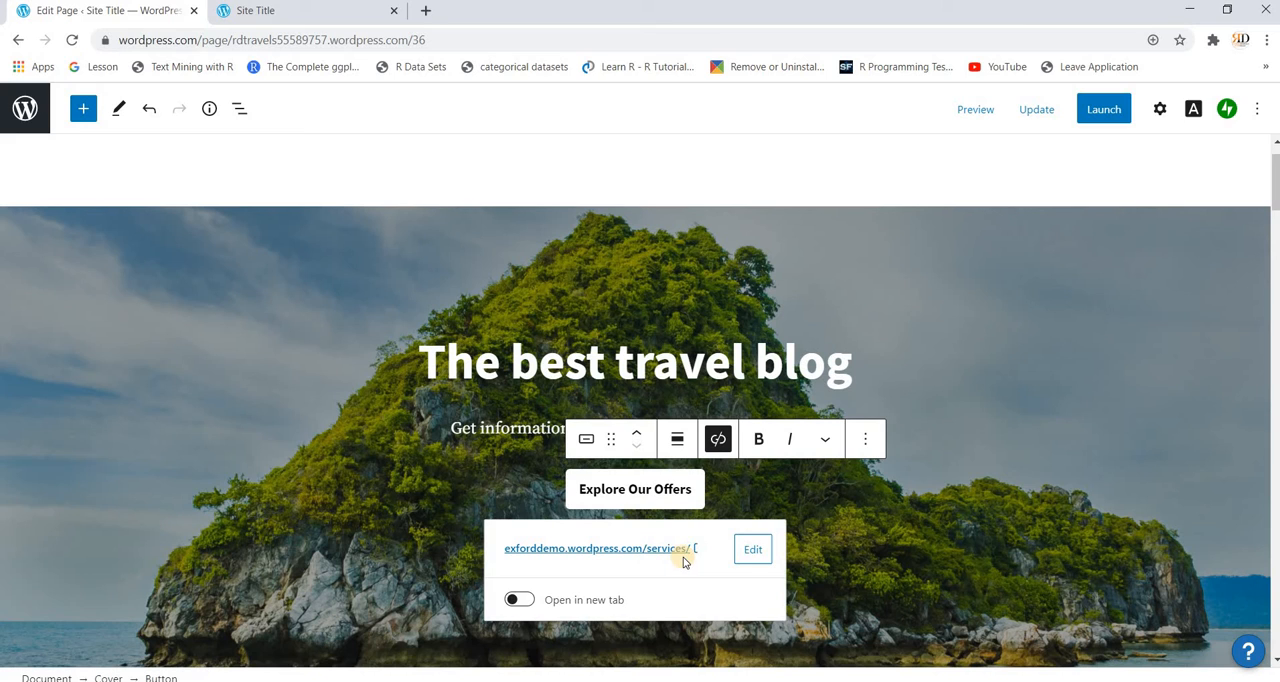
click(760, 549)
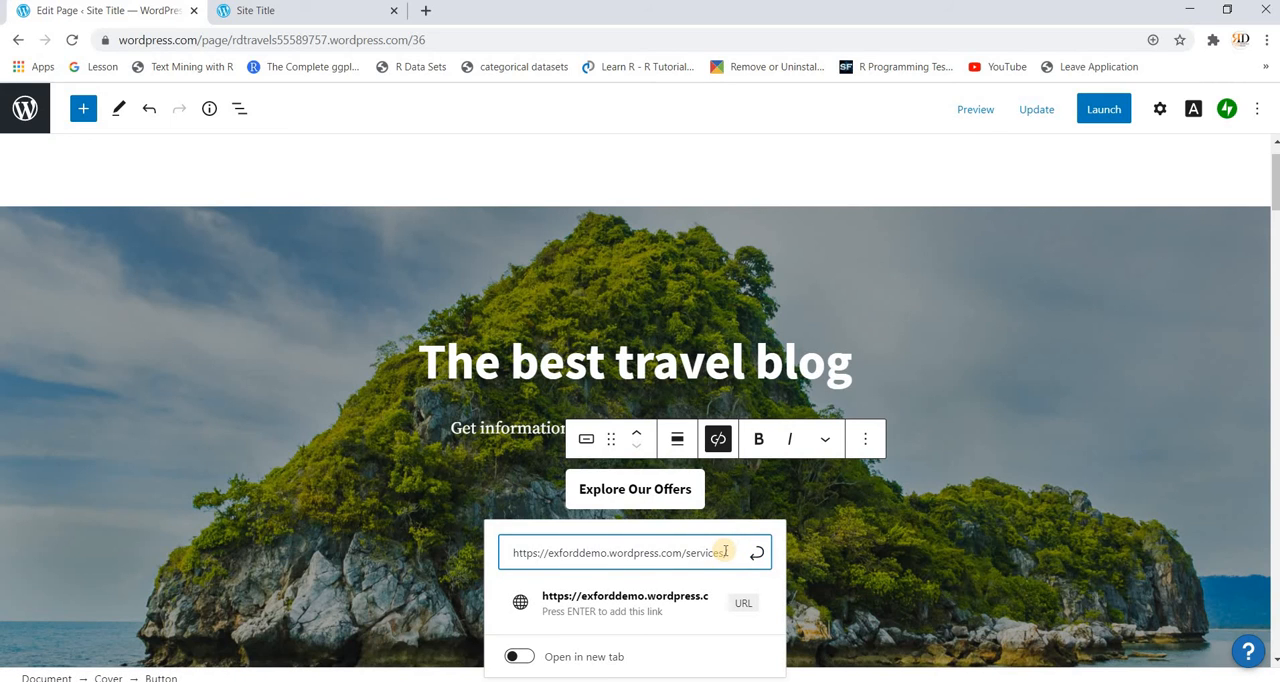
key(BackSpace)
key(BackSpace)
key(BackSpace)
key(BackSpace)
key(BackSpace)
key(BackSpace)
key(BackSpace)
key(BackSpace)
key(BackSpace)
key(BackSpace)
key(BackSpace)
key(BackSpace)
key(BackSpace)
key(BackSpace)
key(BackSpace)
key(BackSpace)
key(BackSpace)
key(BackSpace)
key(BackSpace)
key(BackSpace)
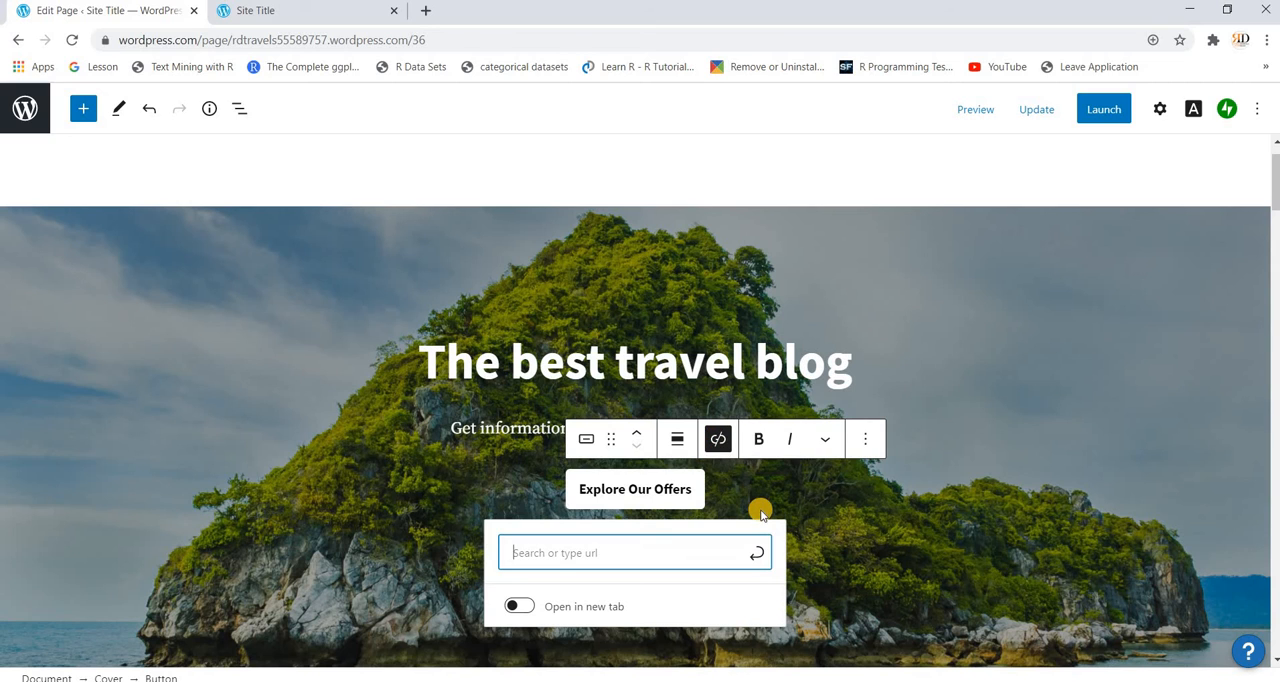
click(796, 492)
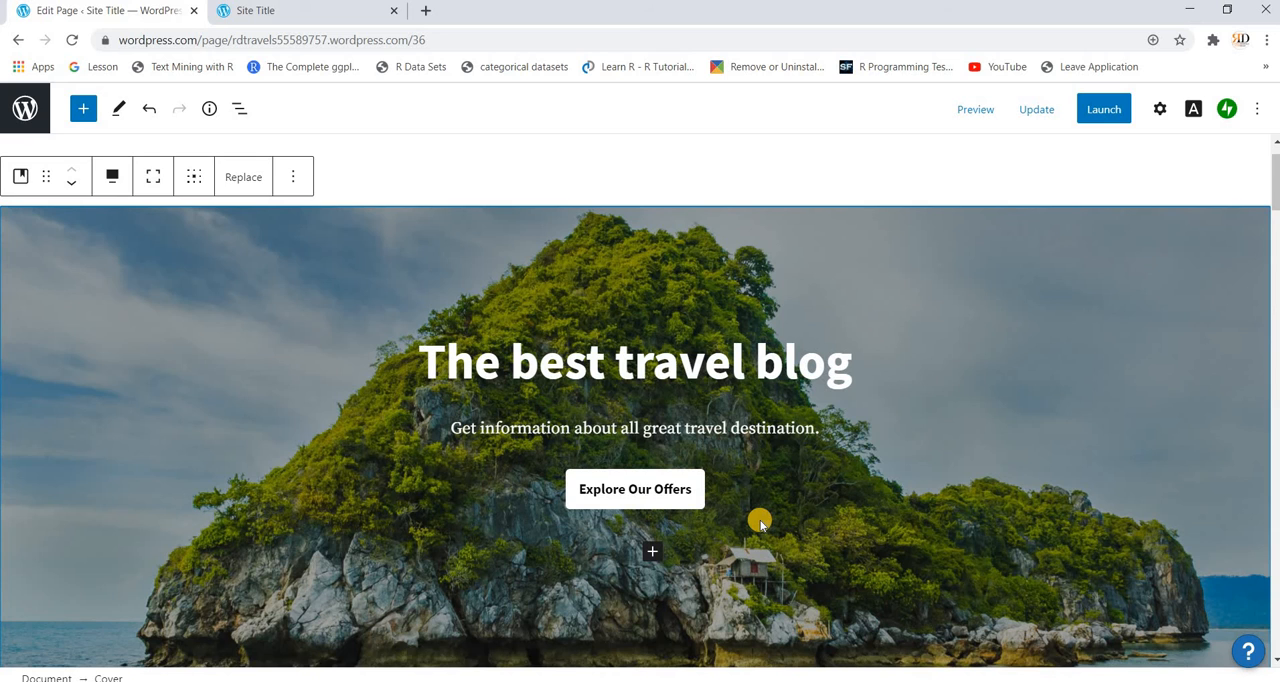
Step: Look through the homepage sections below the cover, from Explore the World to the last Explore Our Offers block
scroll(760, 522, down, 5)
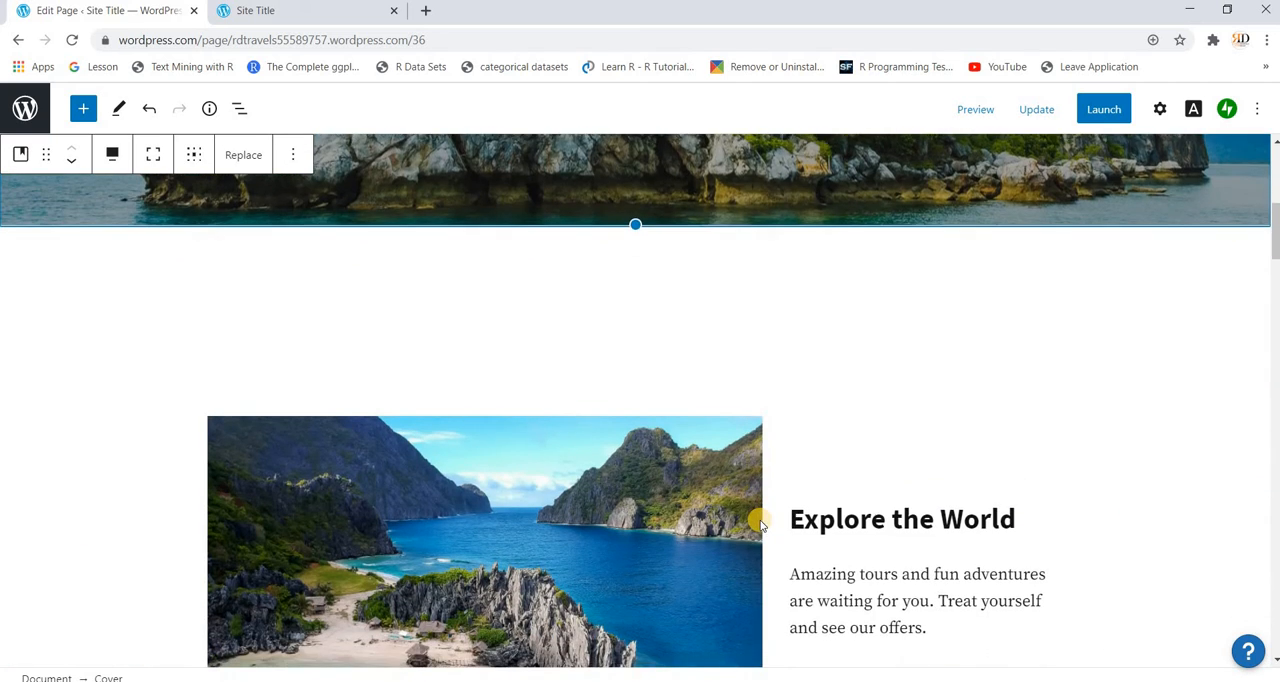
scroll(610, 490, down, 2)
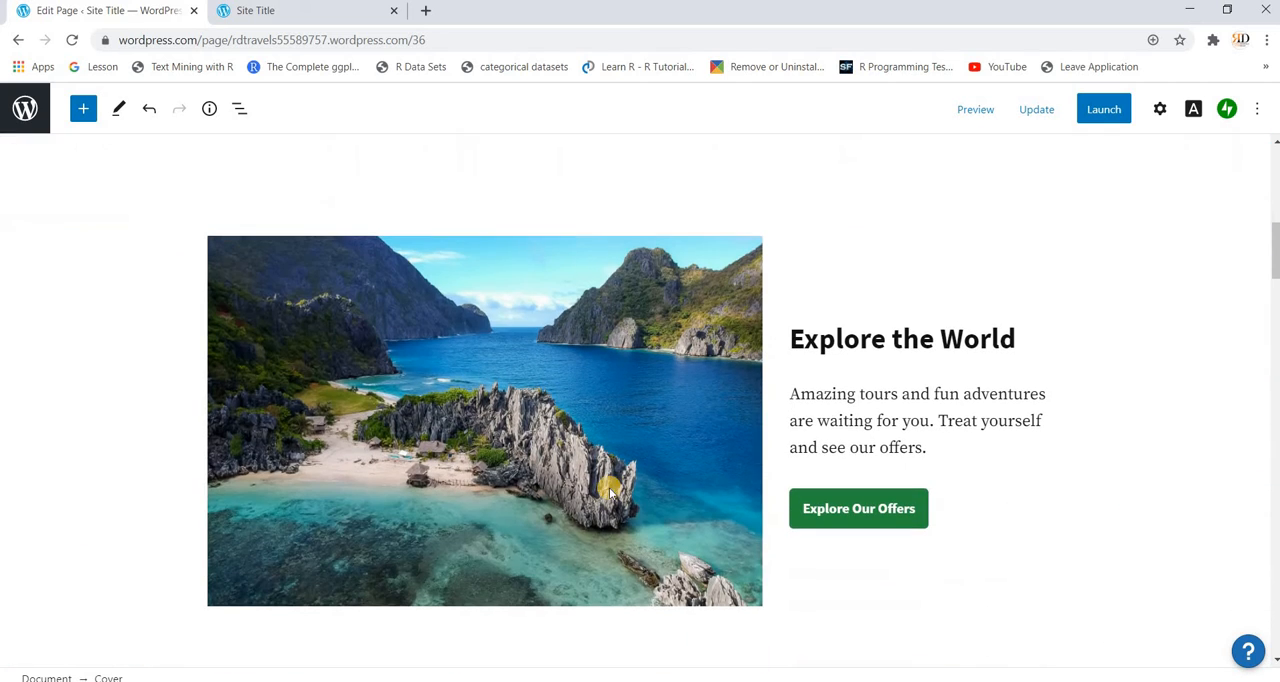
click(535, 441)
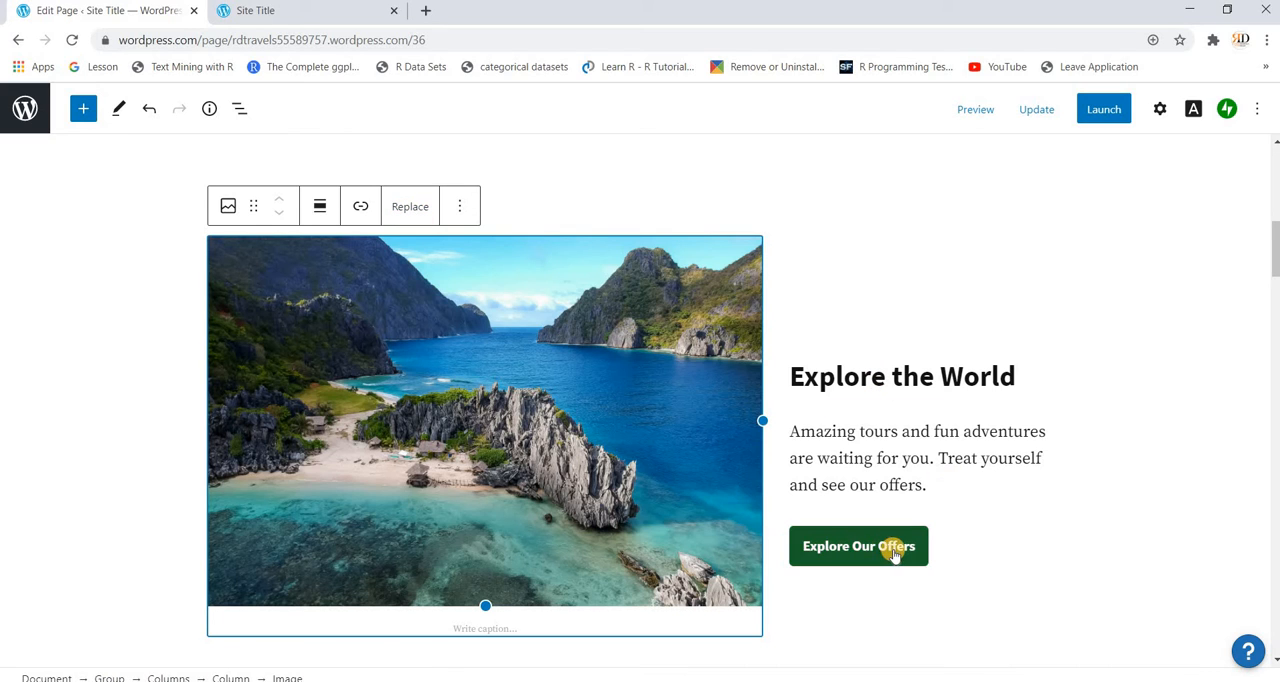
scroll(966, 530, down, 2)
scroll(967, 532, down, 5)
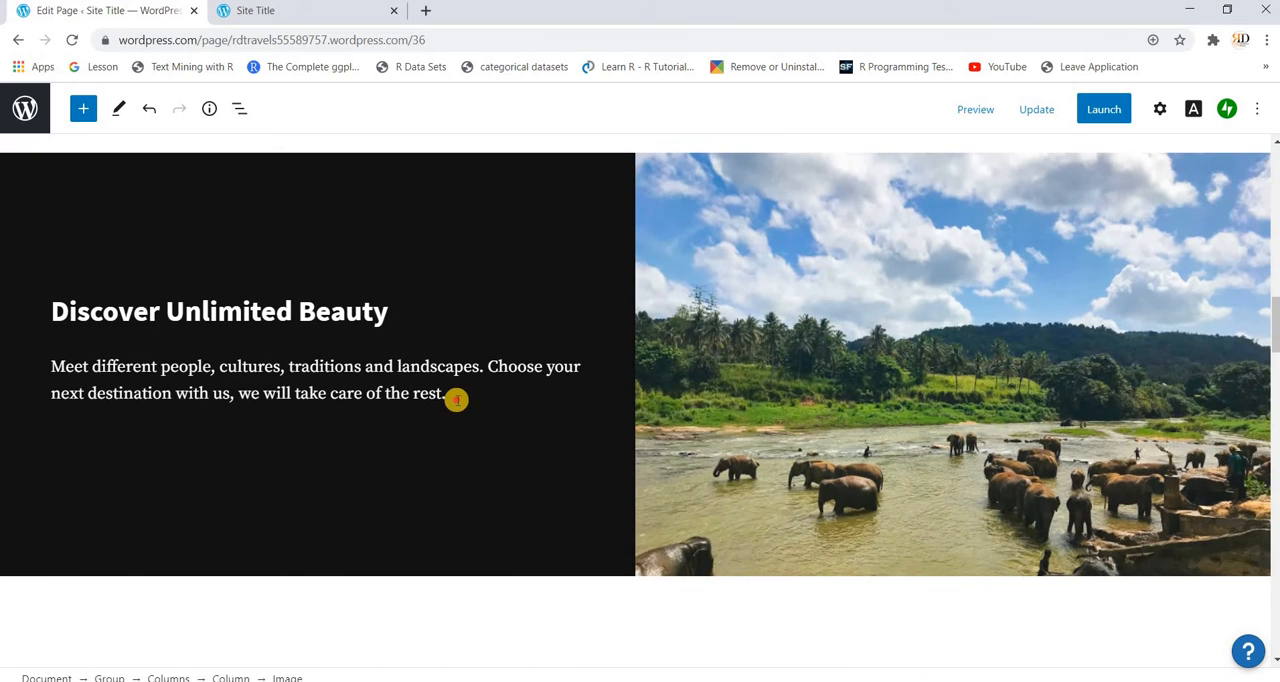
click(459, 401)
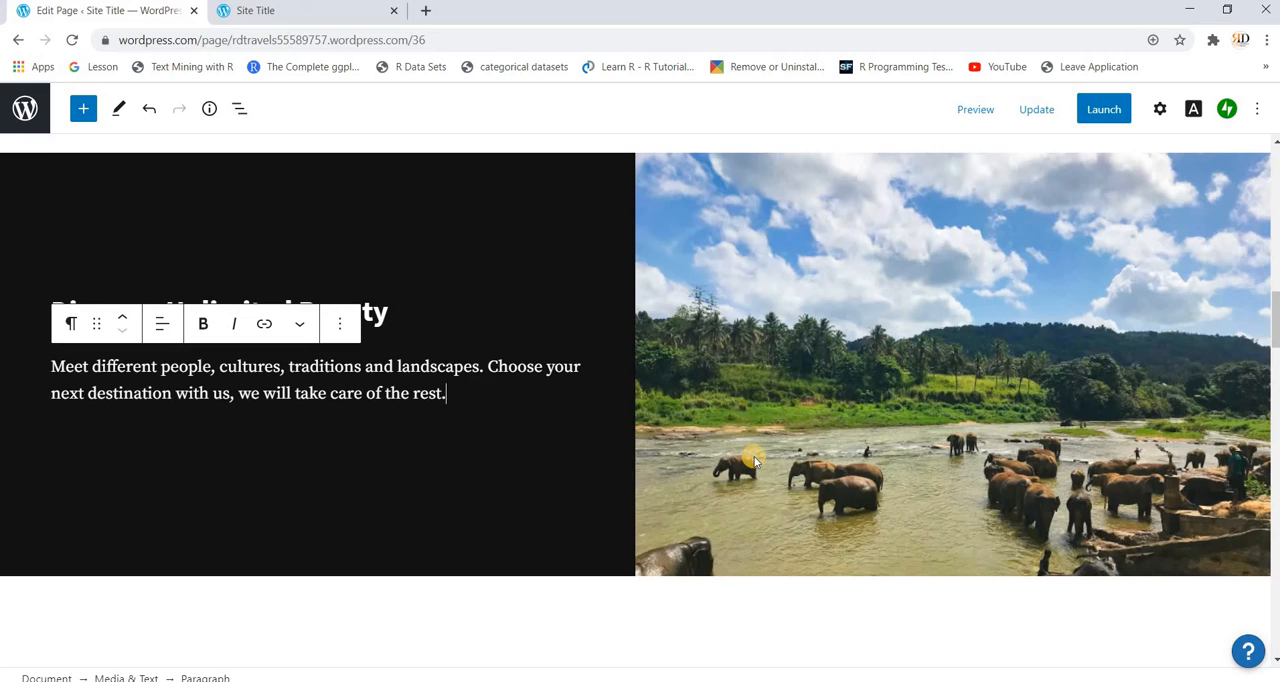
scroll(755, 460, down, 8)
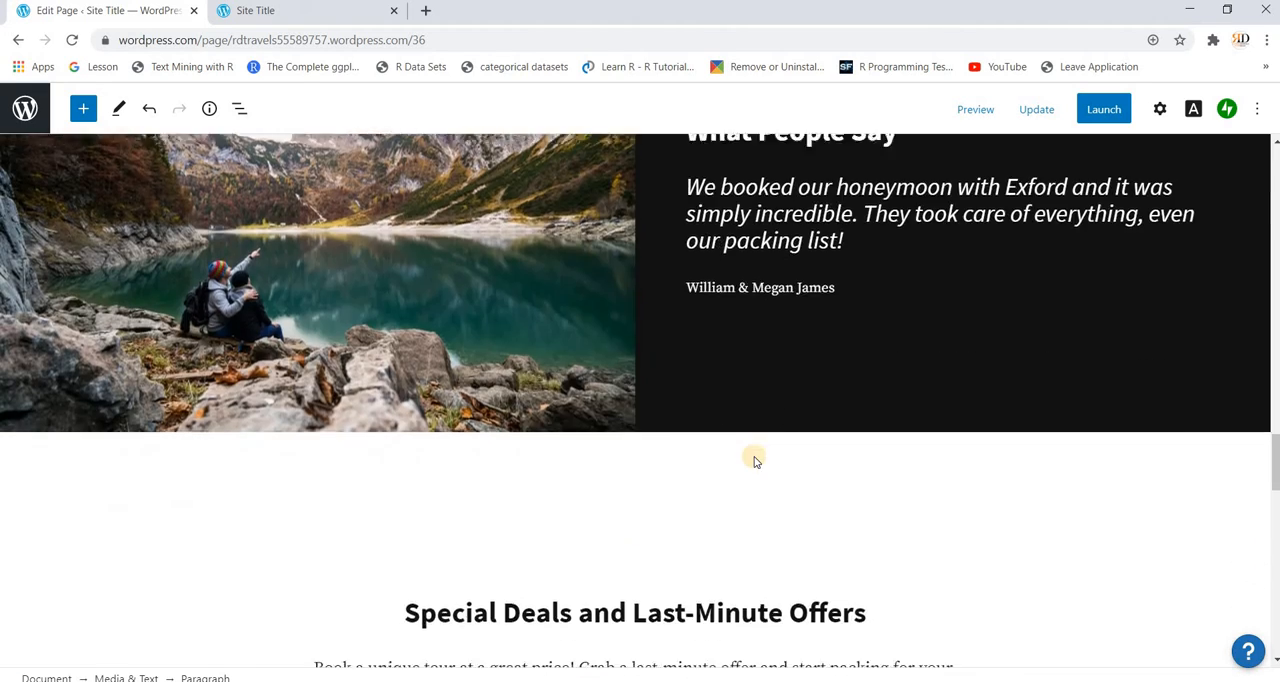
scroll(755, 460, down, 10)
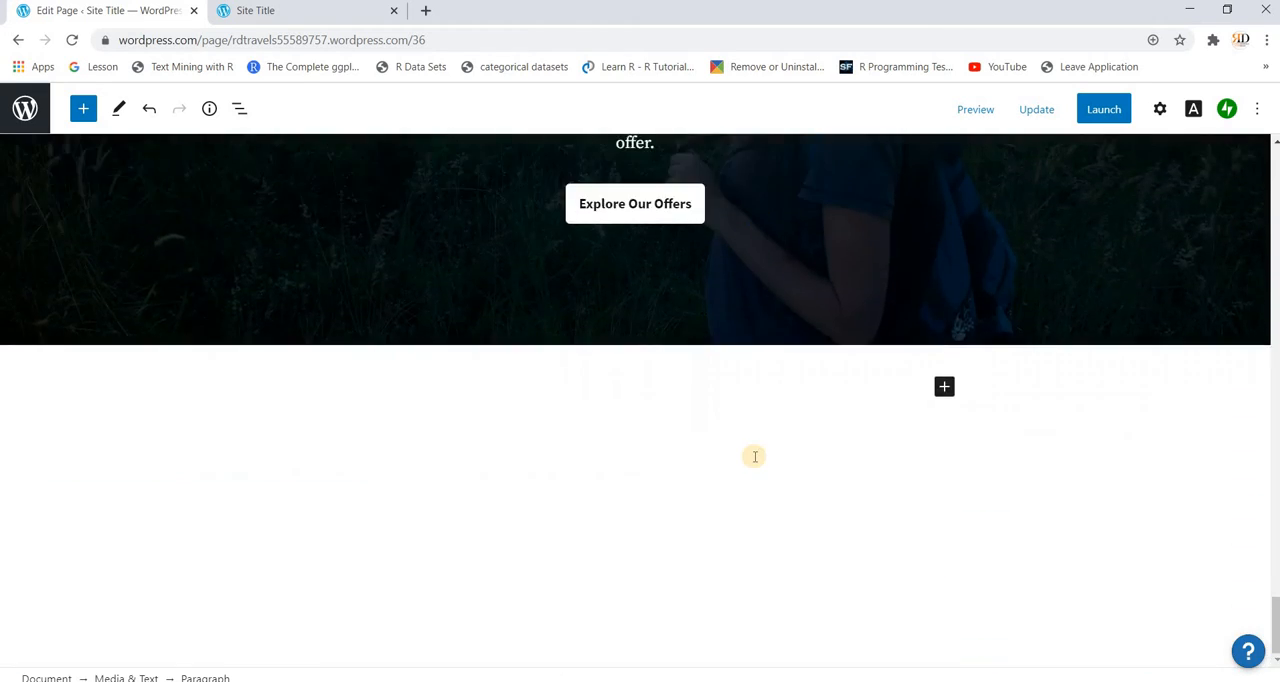
scroll(755, 457, up, 15)
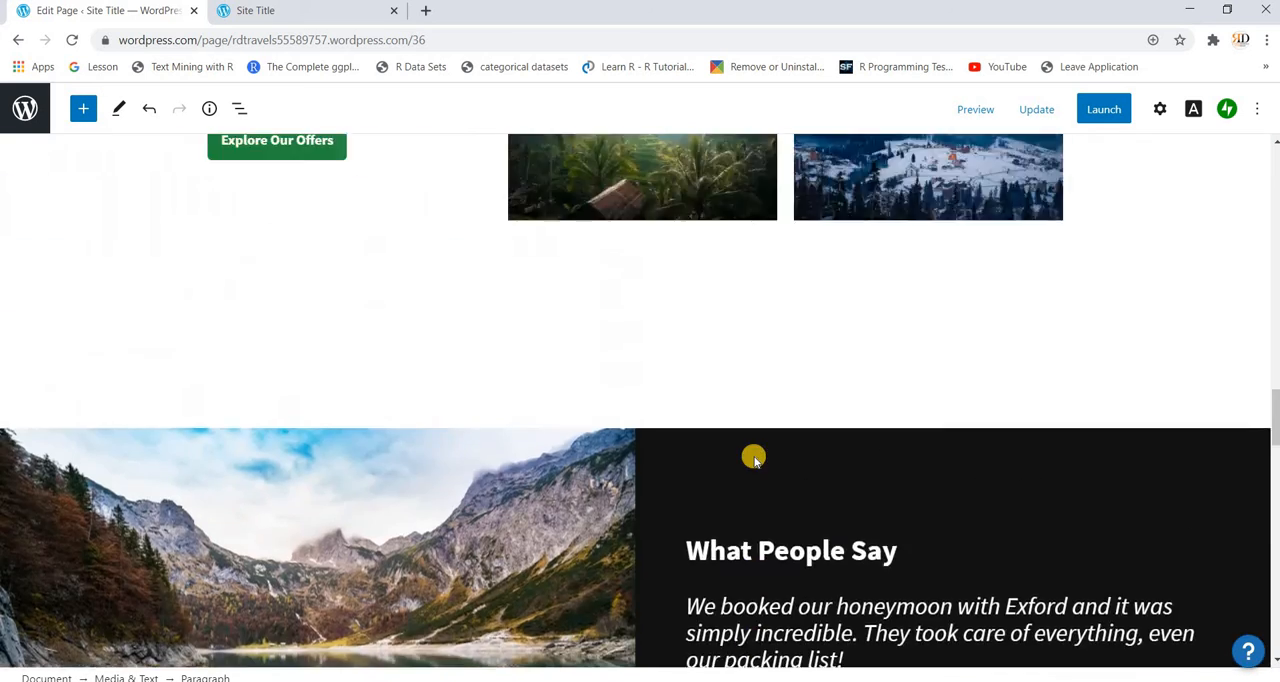
scroll(890, 260, up, 5)
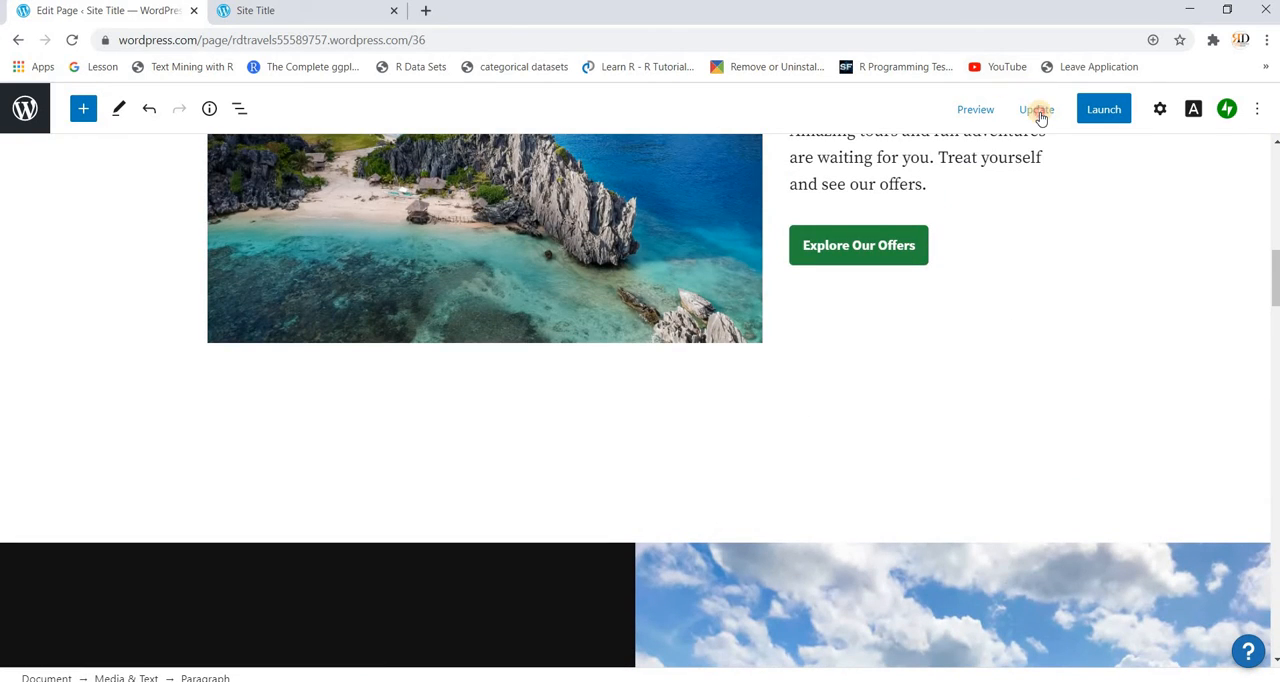
Step: Update the homepage and launch the site, skipping the domain purchase, choosing the free plan and keeping the free wordpress.com address
click(1037, 110)
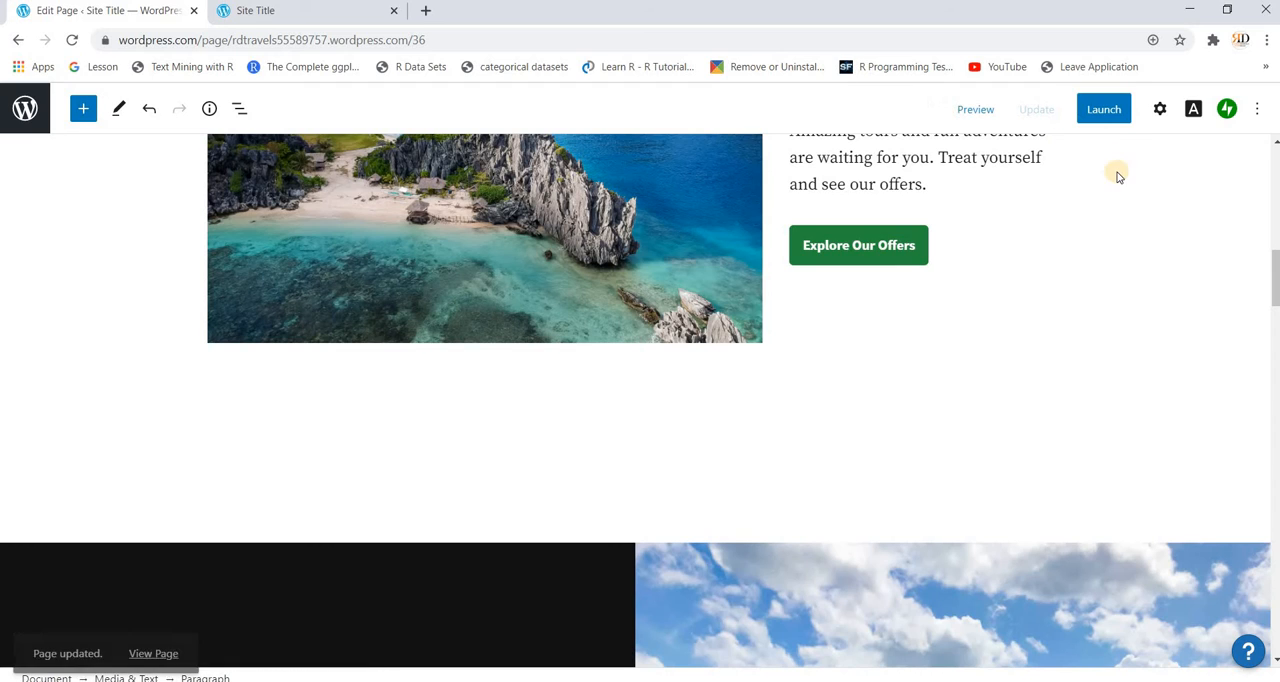
click(1100, 110)
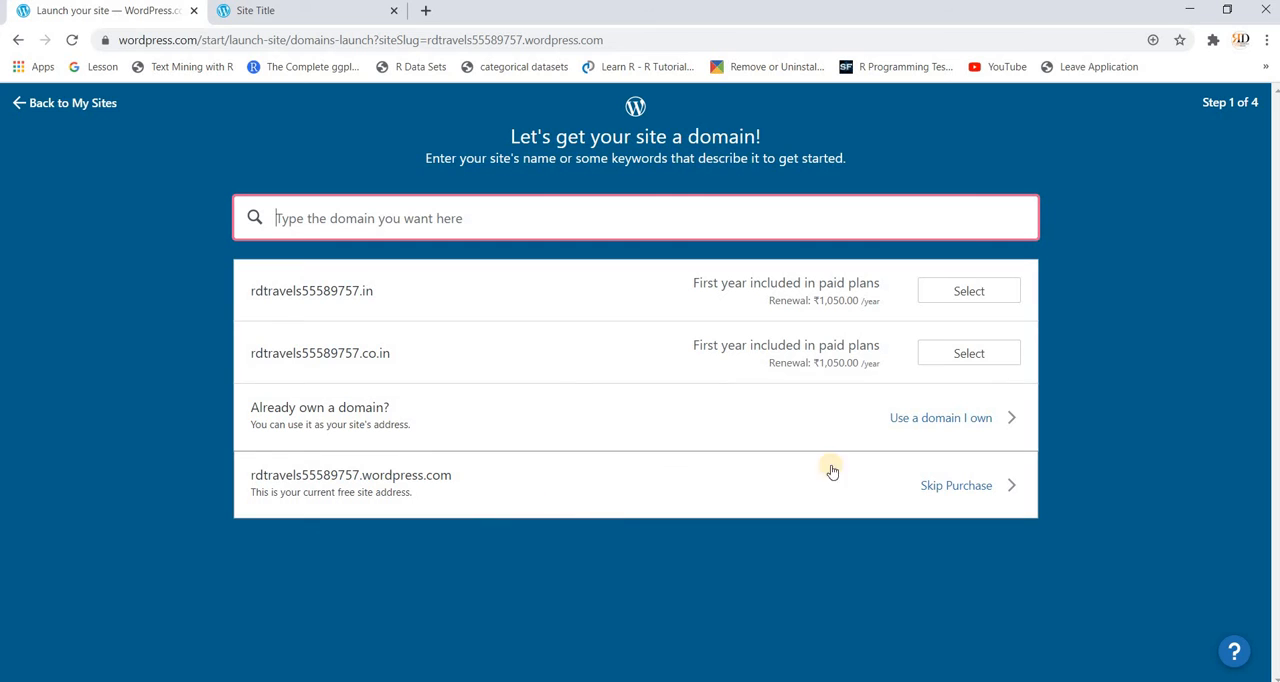
click(955, 488)
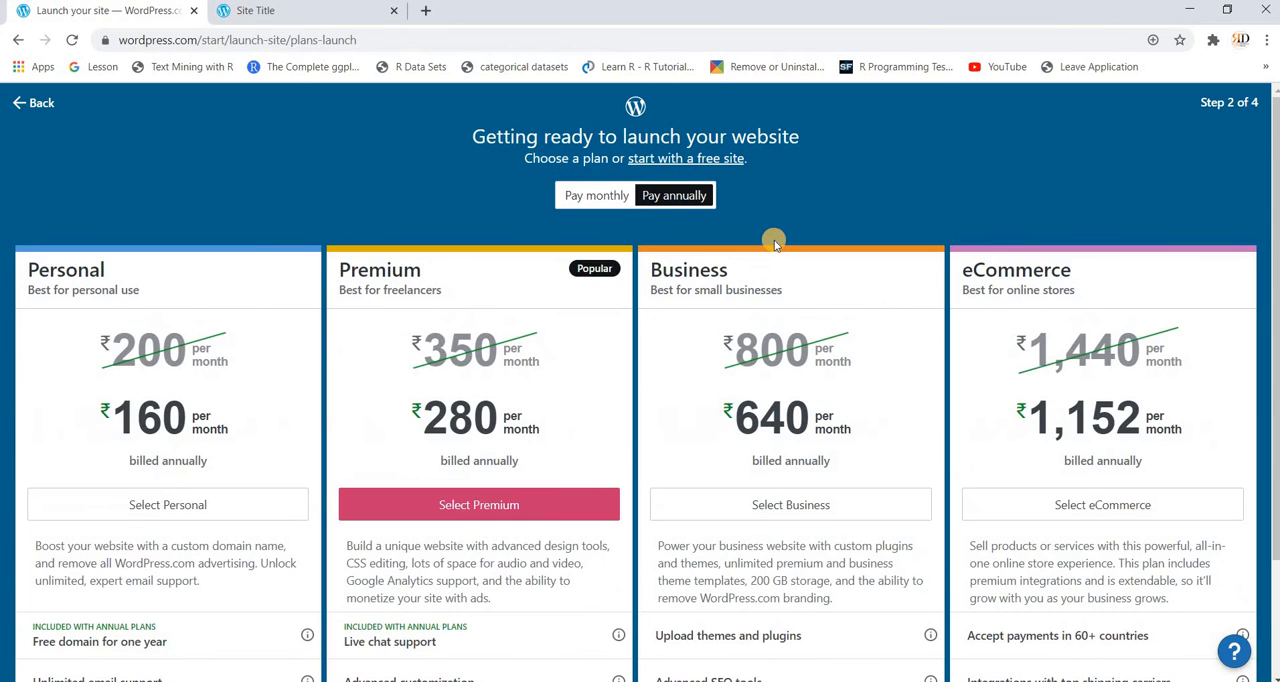
click(720, 159)
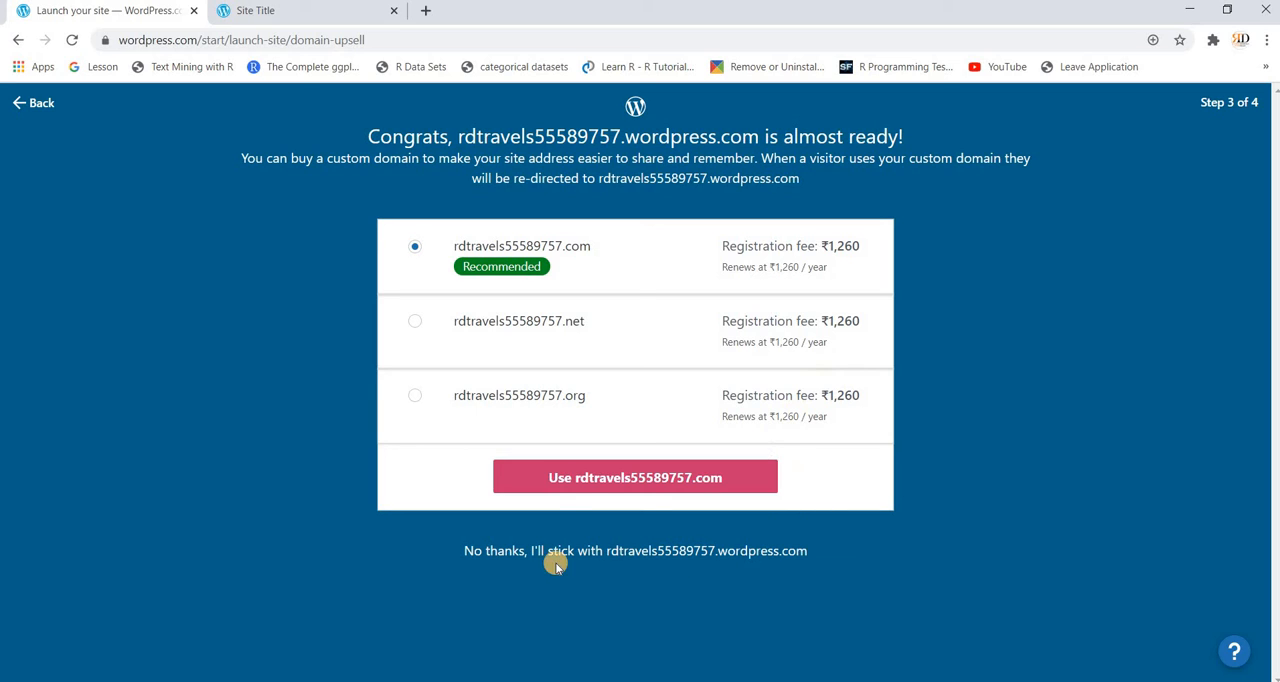
click(666, 557)
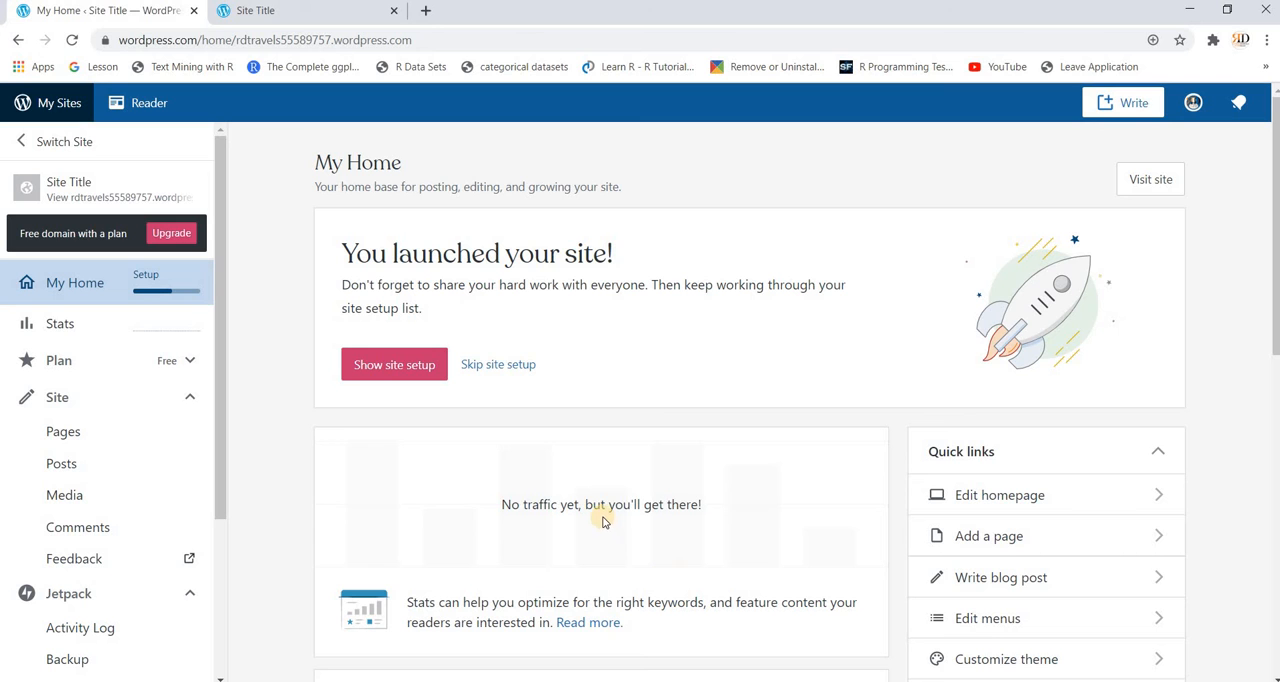
Step: Switch to the browser tab with the site and look over its homepage
click(300, 14)
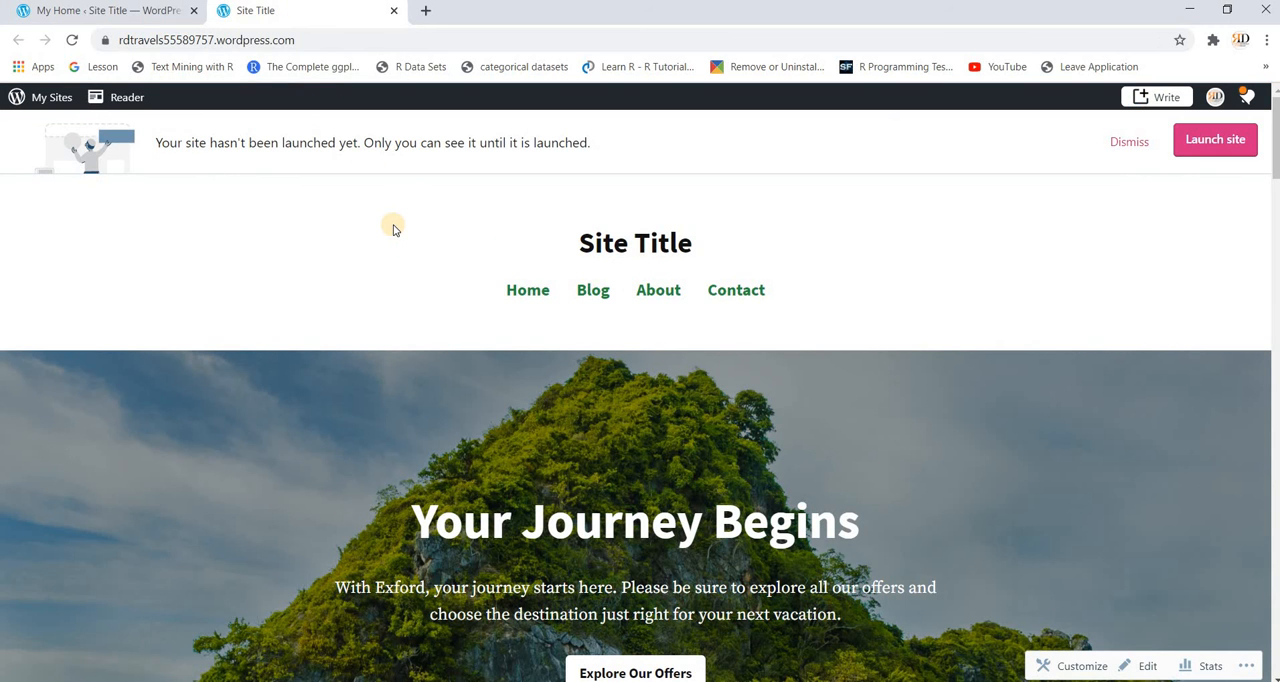
scroll(393, 229, down, 10)
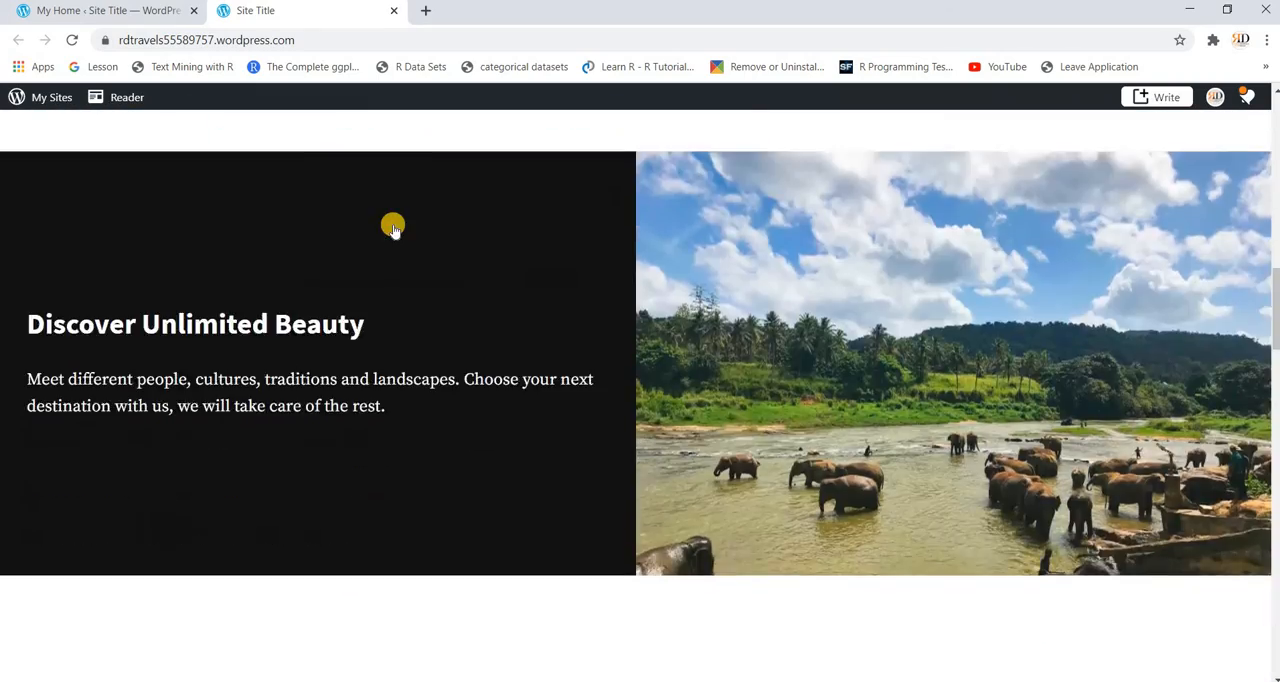
scroll(393, 229, down, 7)
scroll(393, 229, up, 10)
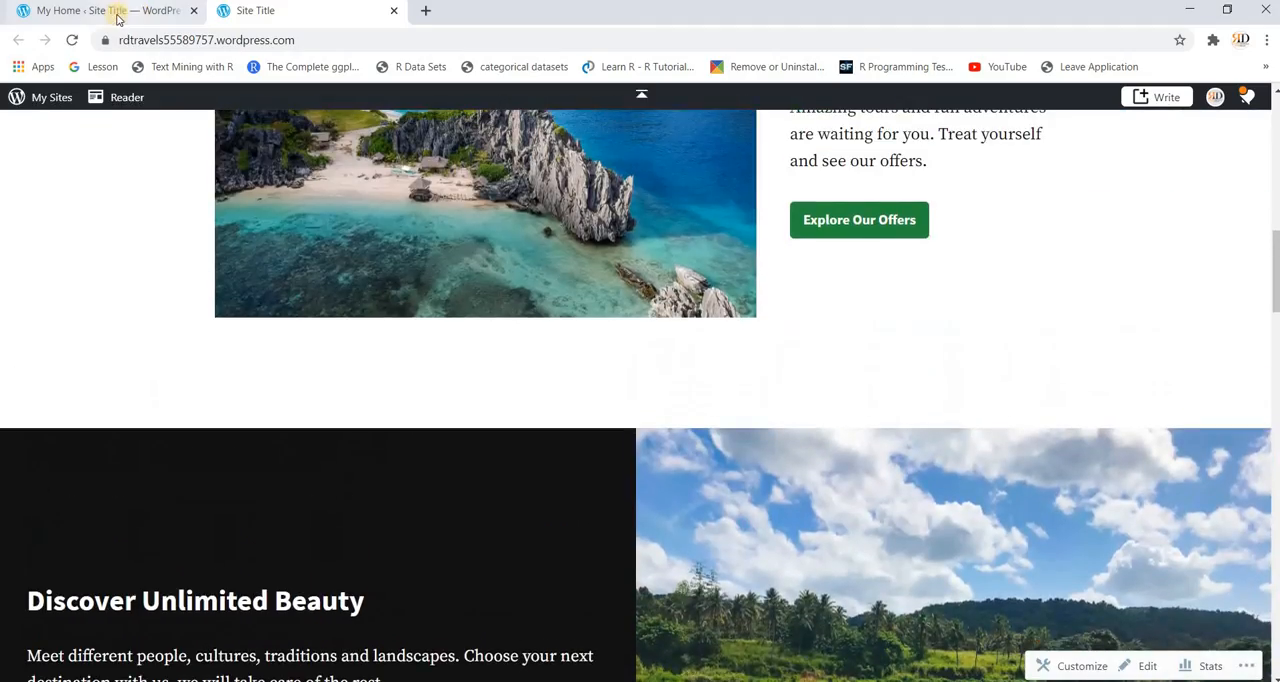
Step: Return to the My Home dashboard, show the site setup checklist and open the Name your site task
click(118, 14)
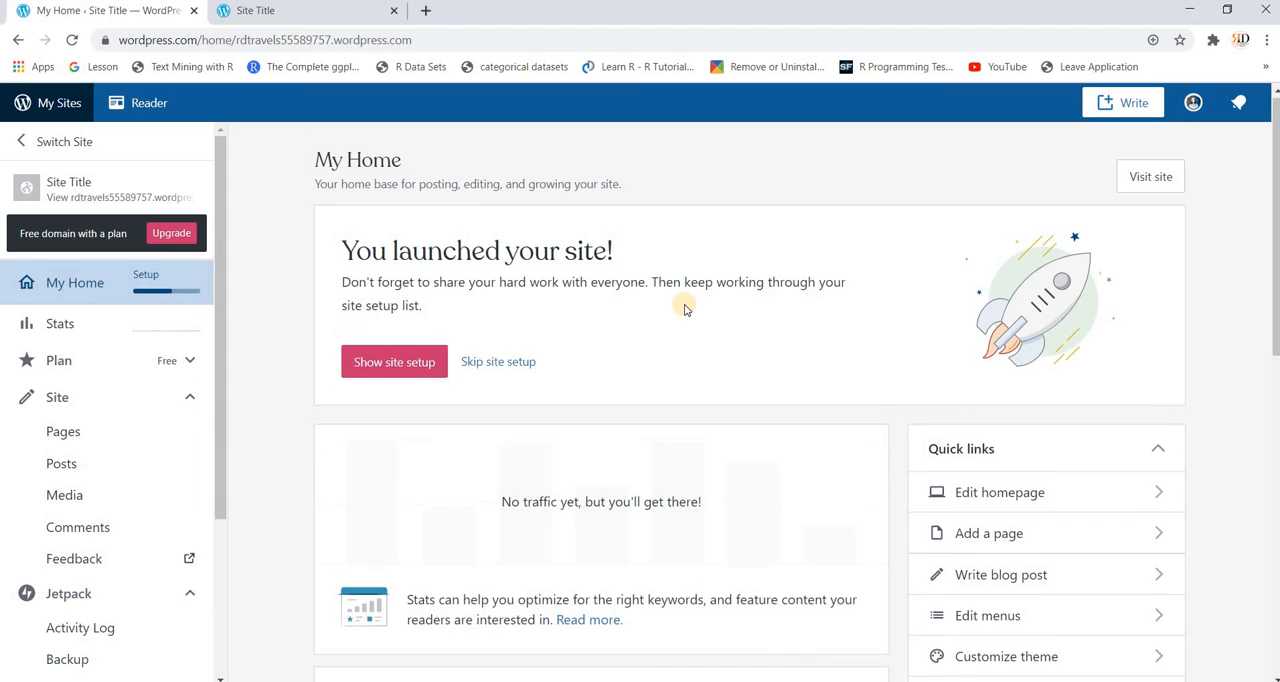
scroll(600, 312, down, 1)
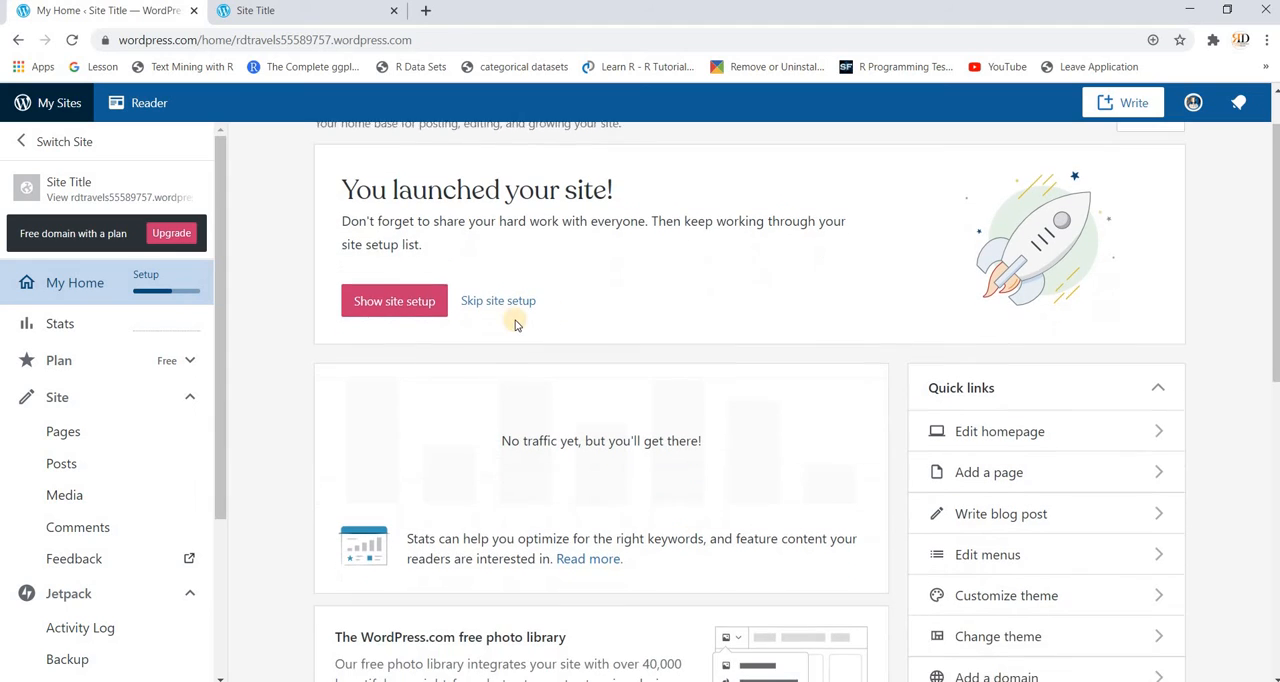
click(392, 306)
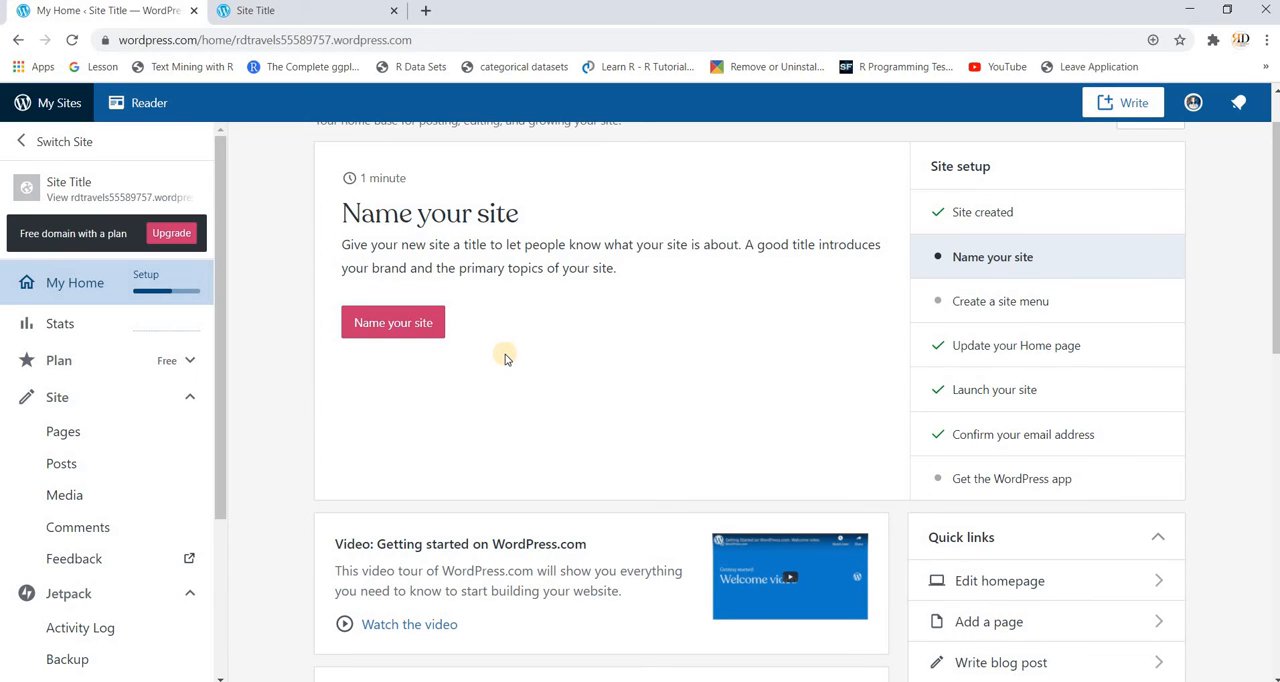
click(405, 336)
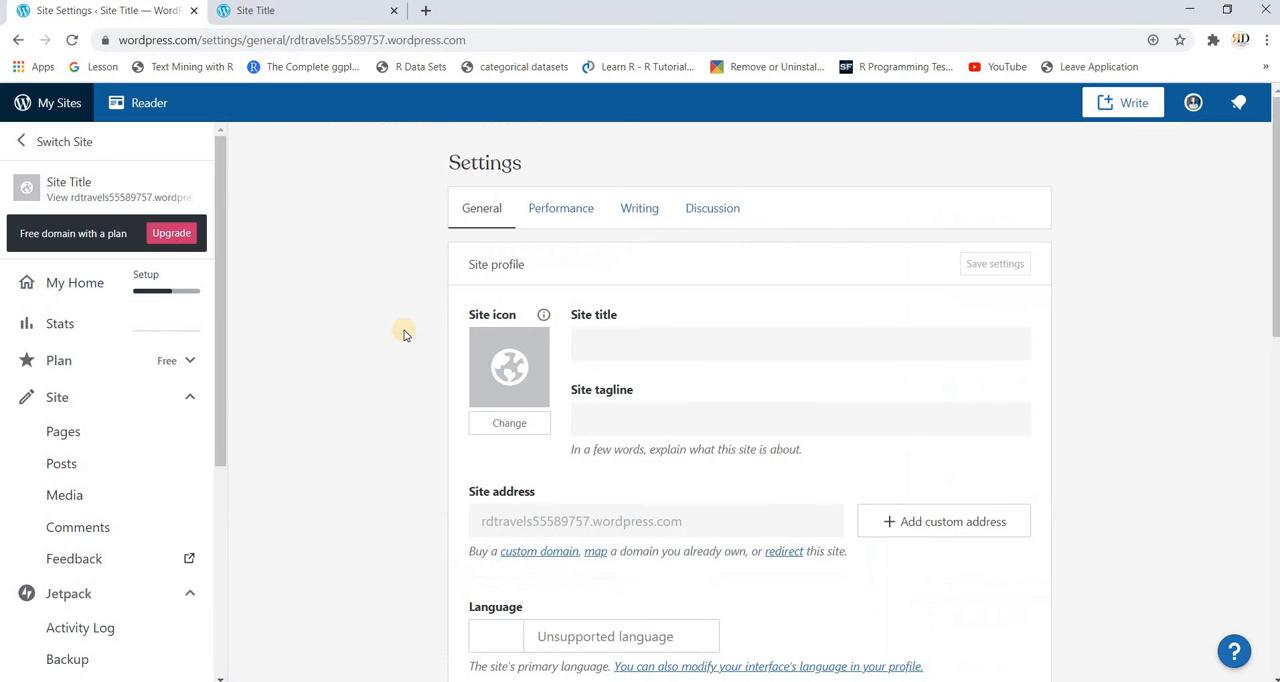
Step: Enter "RD Travels" as the site title and "Info on all best travel hacks" as the site tagline
click(660, 345)
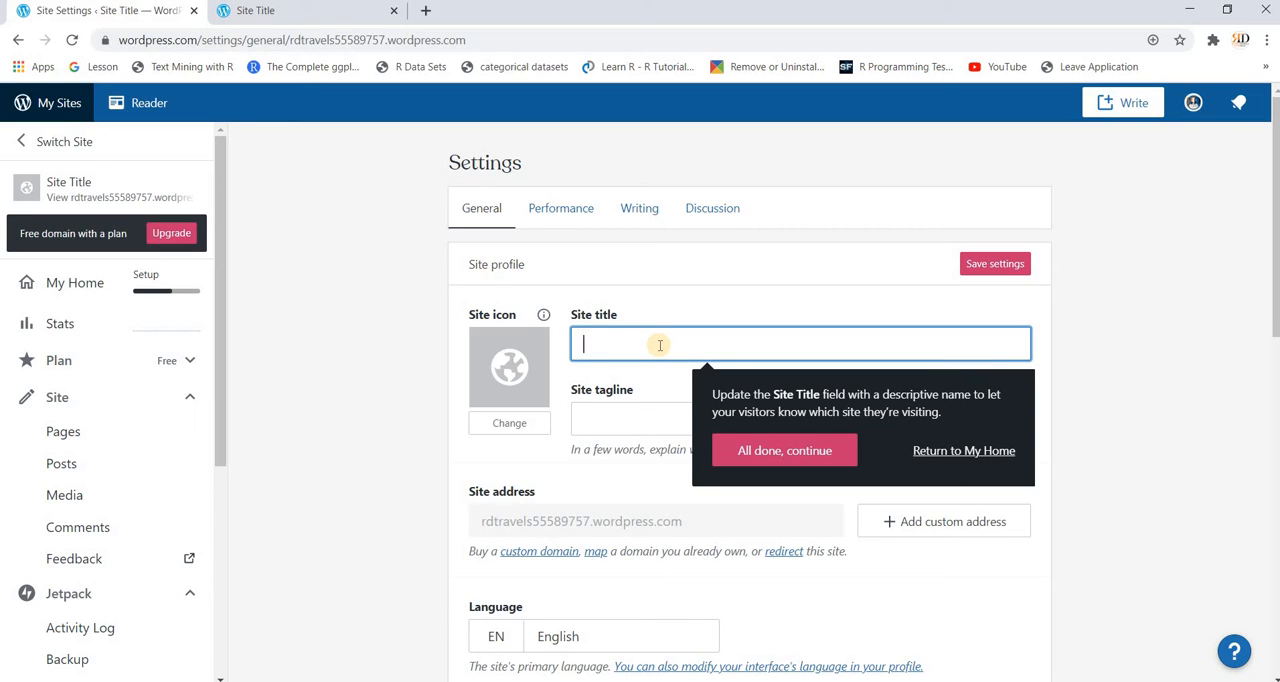
text(RD)
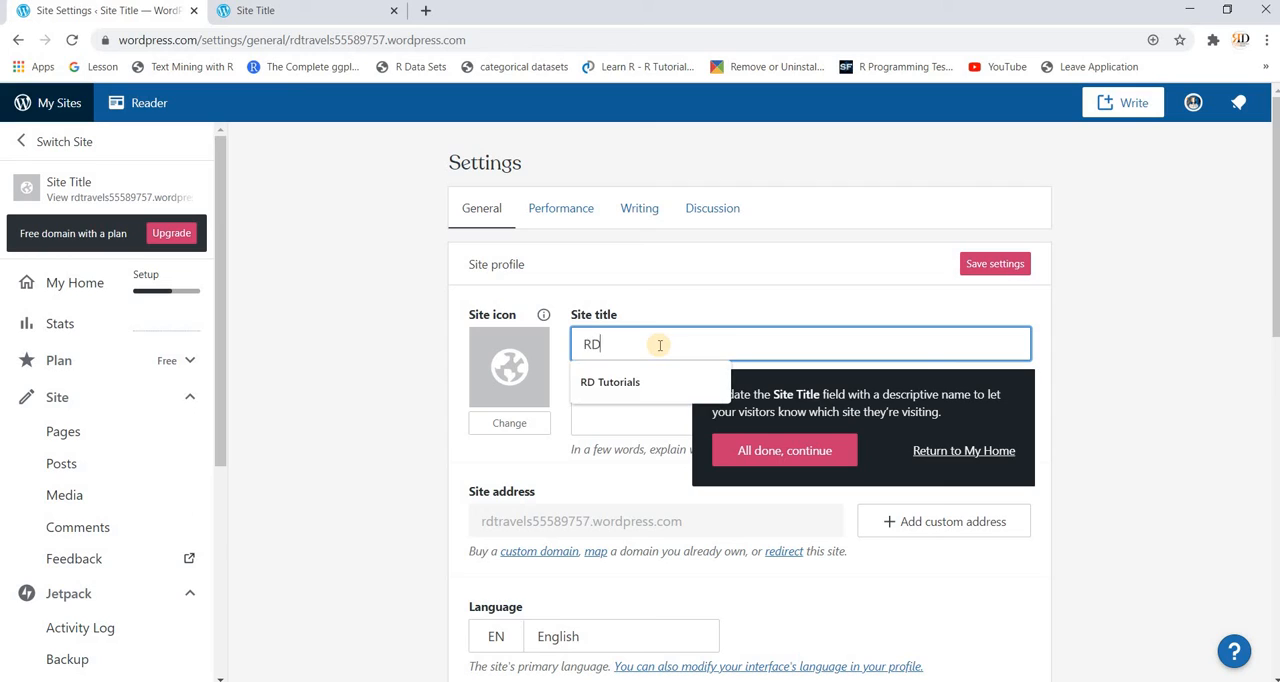
text( Travel)
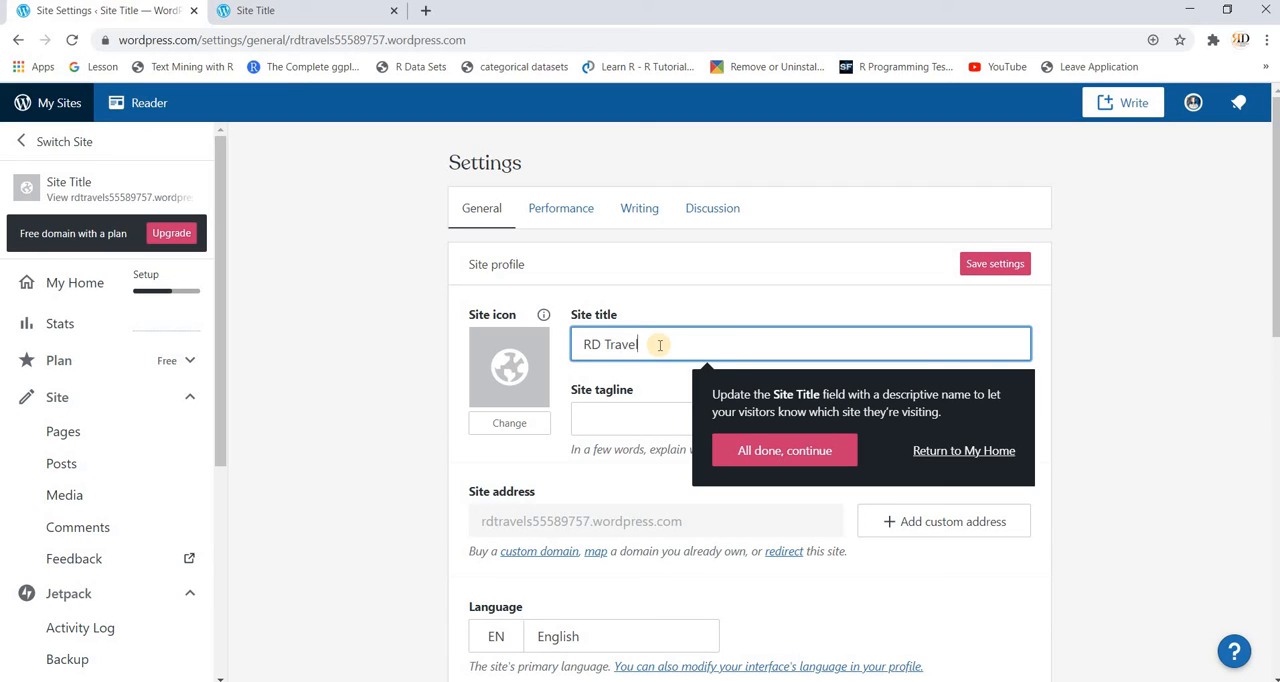
text(s)
click(637, 421)
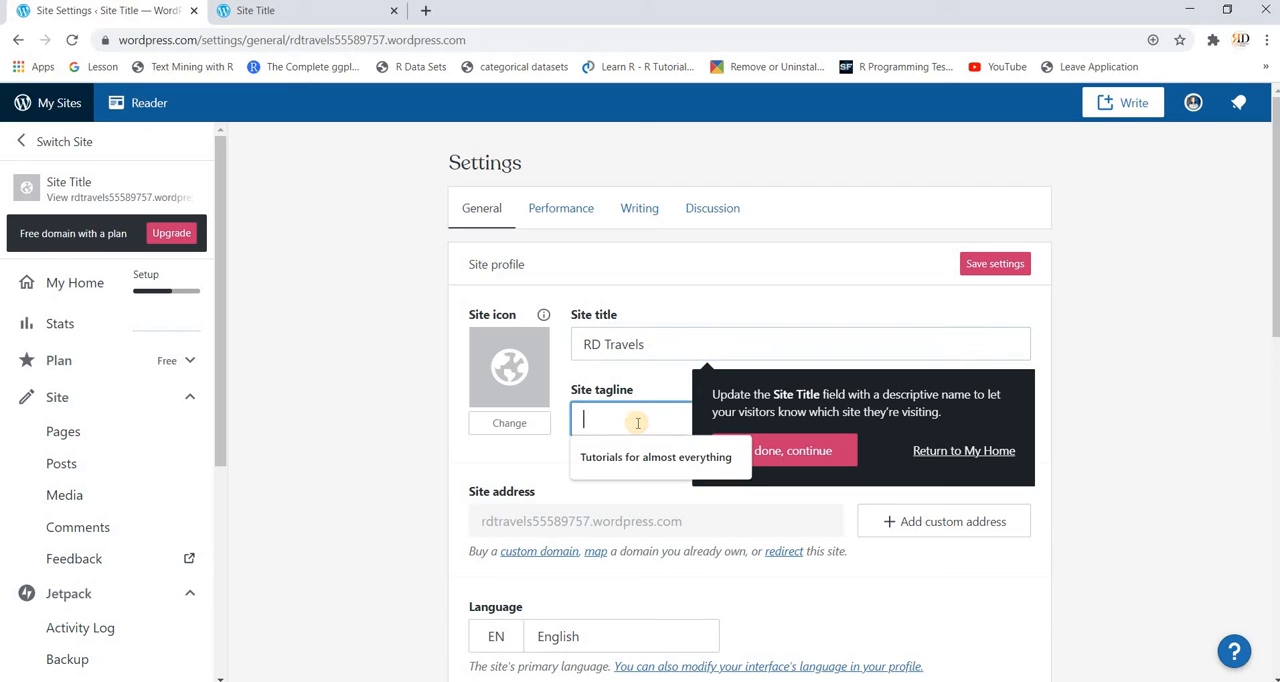
text(Info)
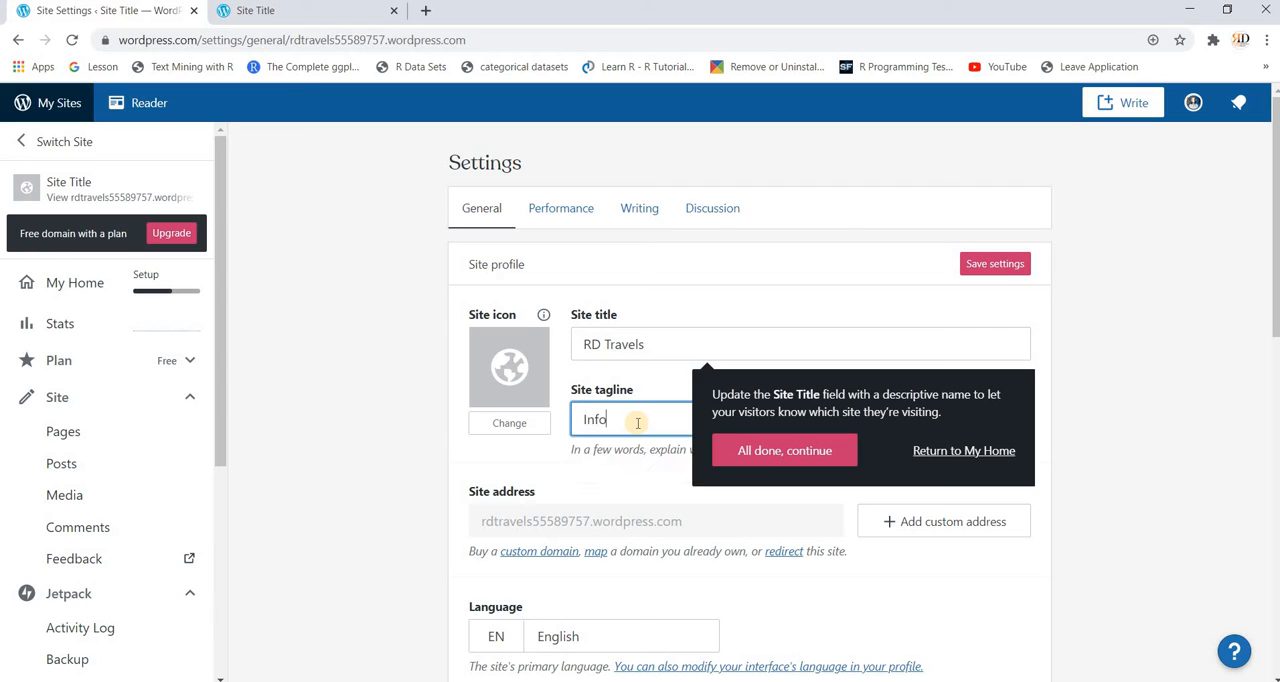
text( on all best tra)
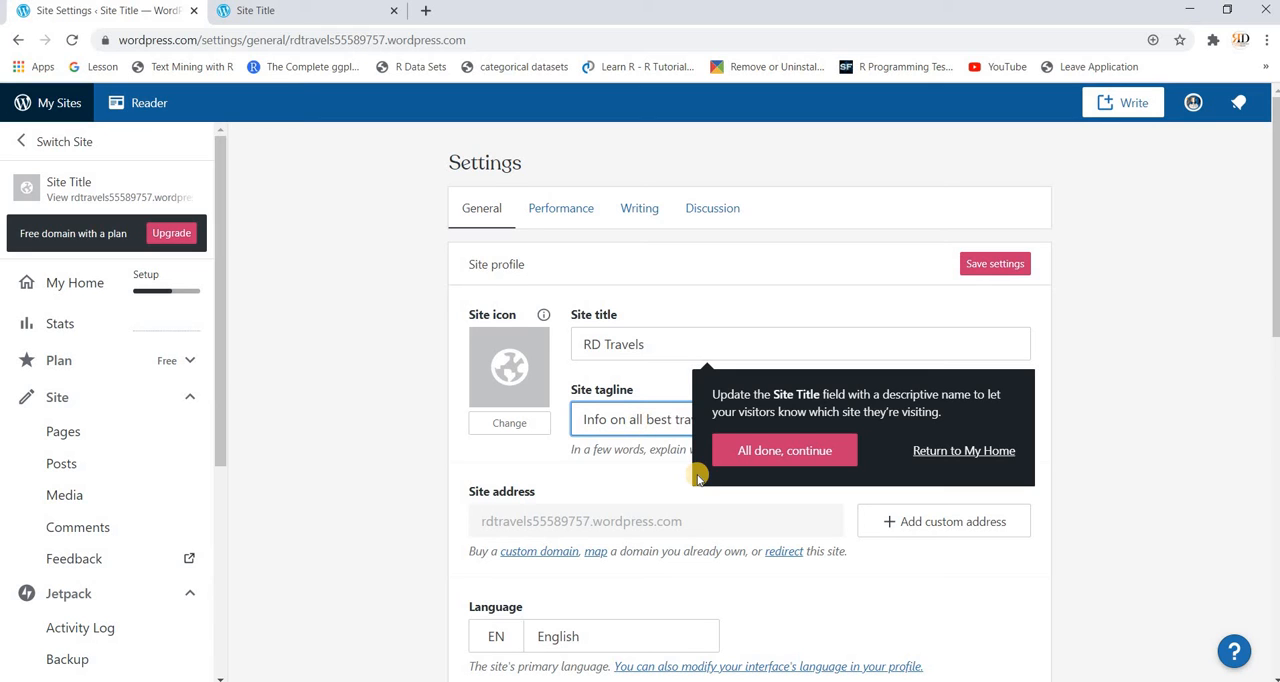
Step: Review the general settings for language, timezone, privacy and footer credit, and save the site profile
scroll(698, 480, down, 2)
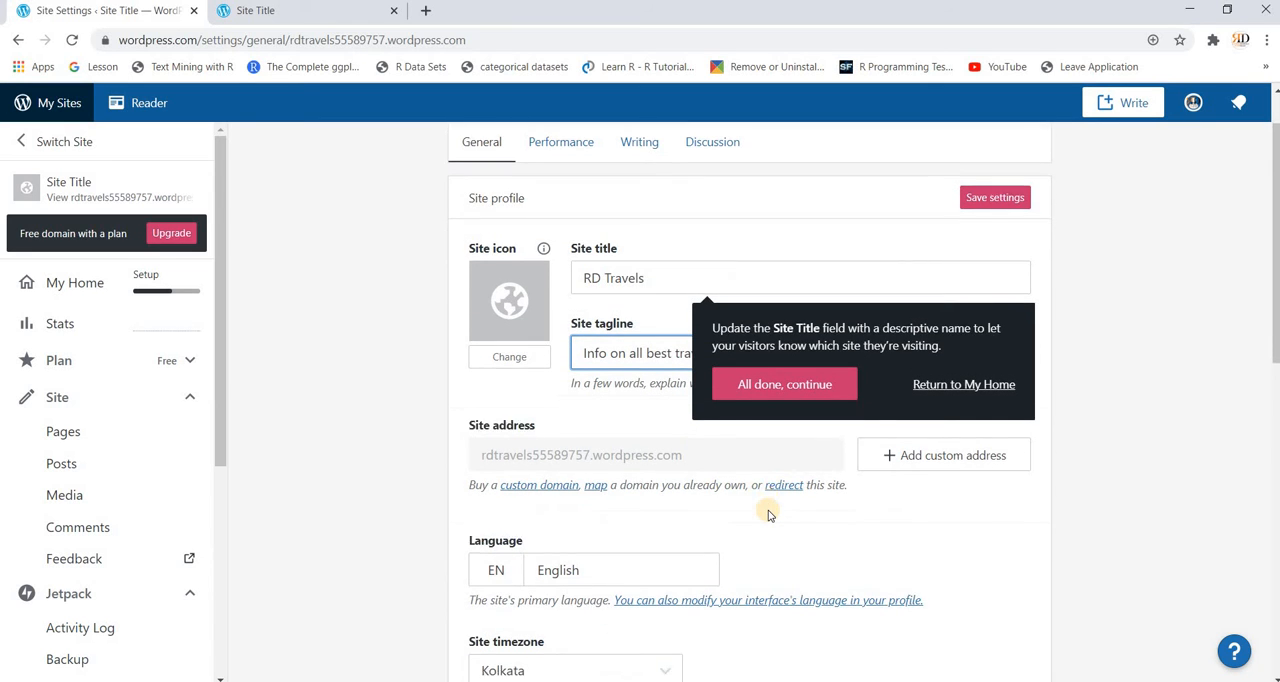
scroll(769, 514, down, 3)
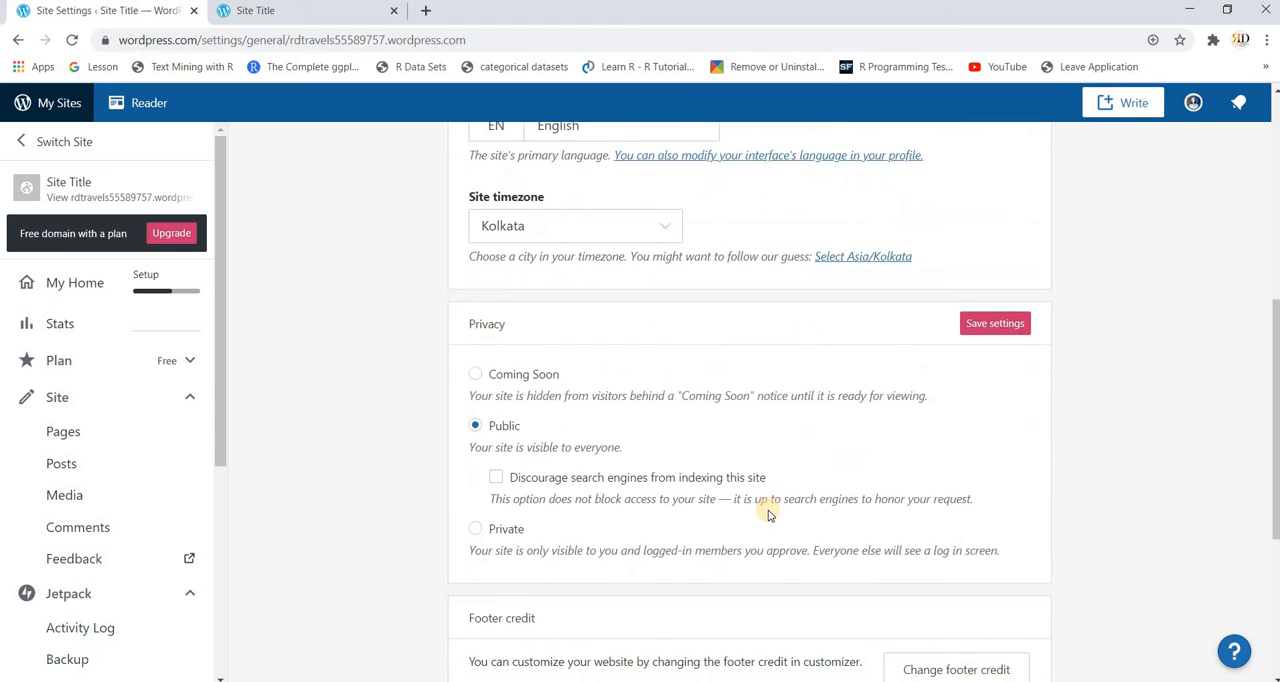
scroll(769, 514, down, 3)
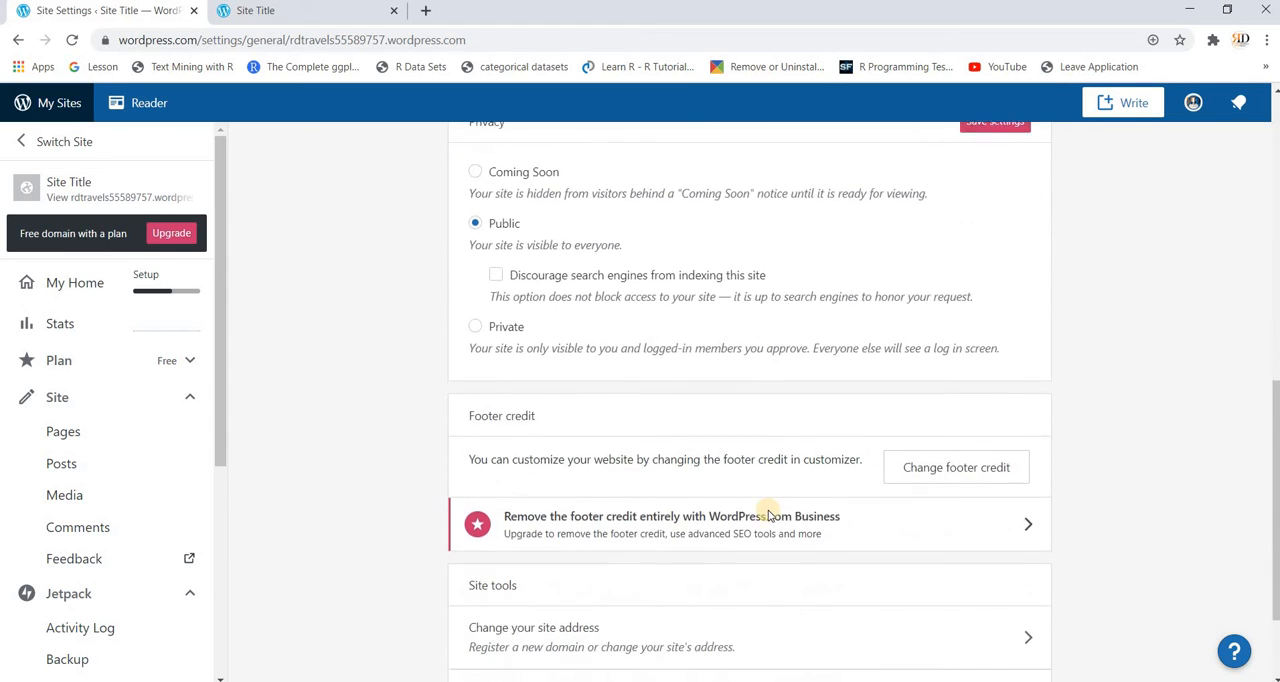
scroll(769, 514, down, 1)
scroll(769, 514, up, 8)
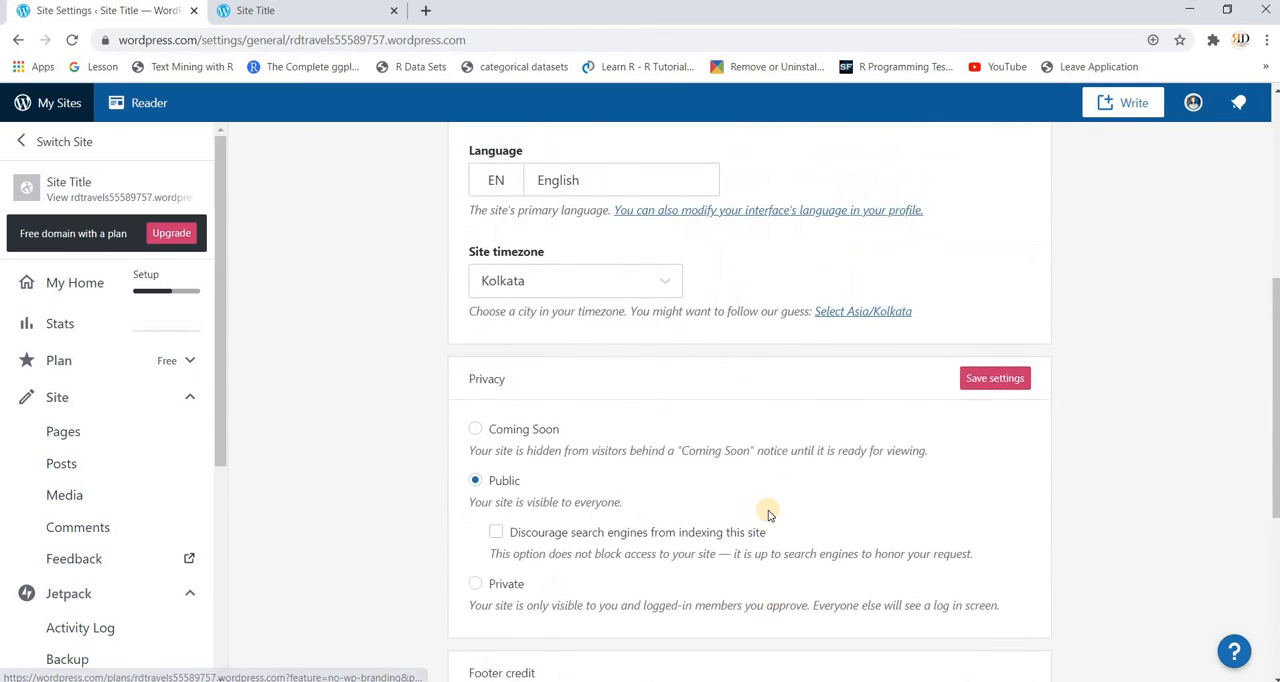
click(975, 265)
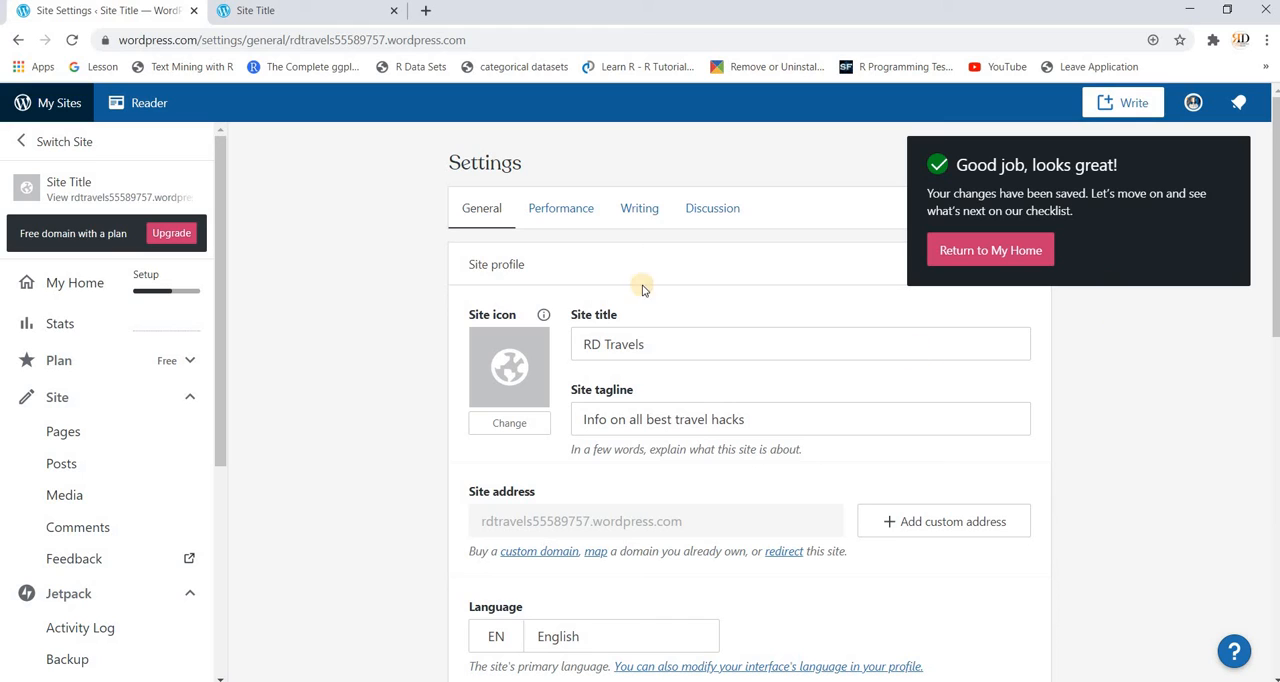
Step: Review the site's Performance settings and the categories, tags and composing options in its Writing settings
click(572, 218)
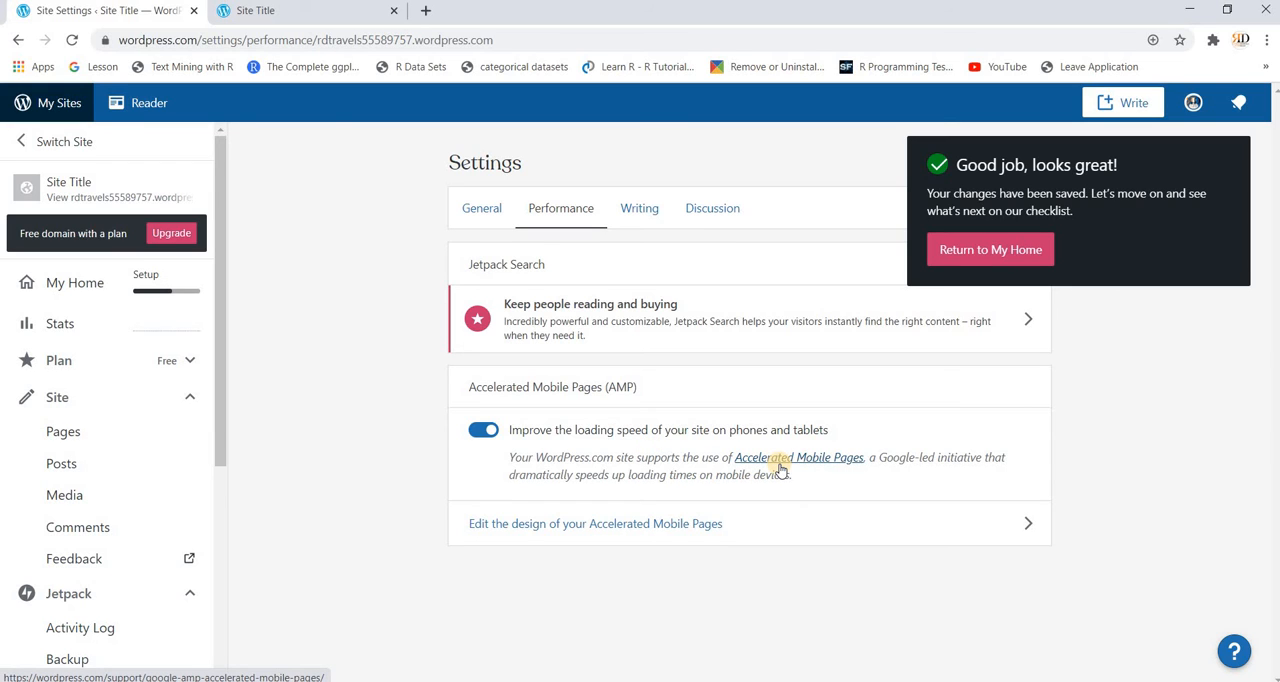
click(640, 216)
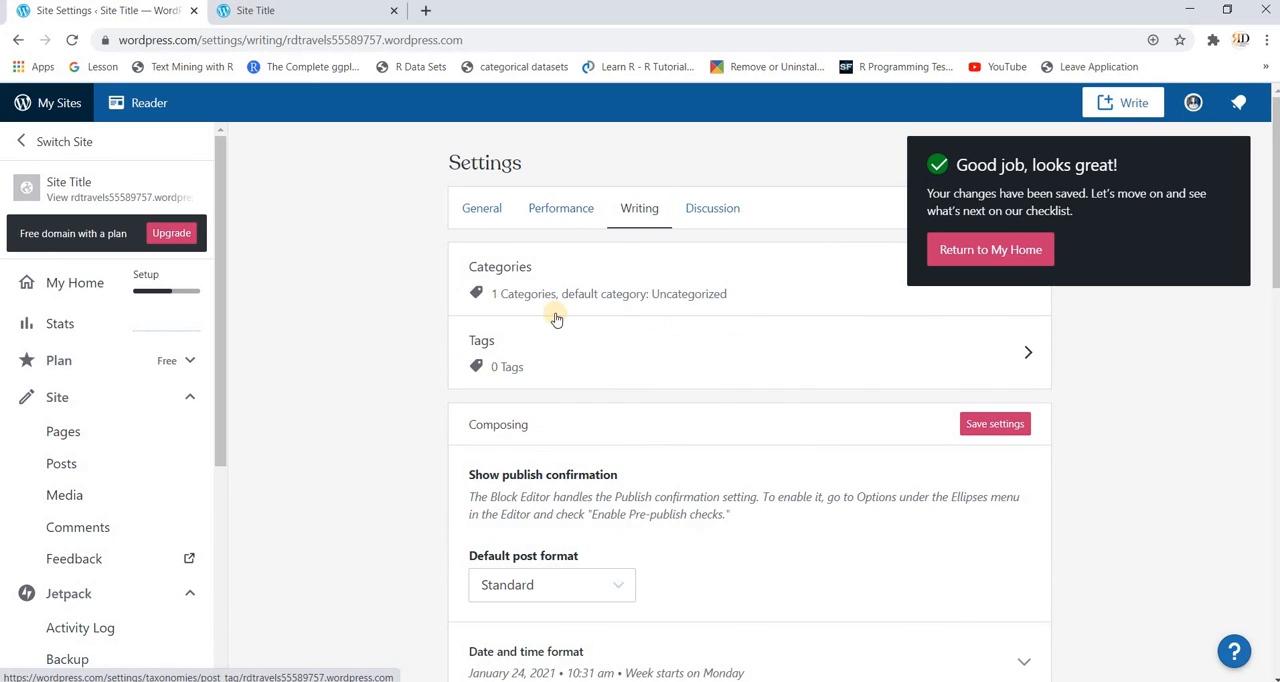
scroll(620, 411, down, 1)
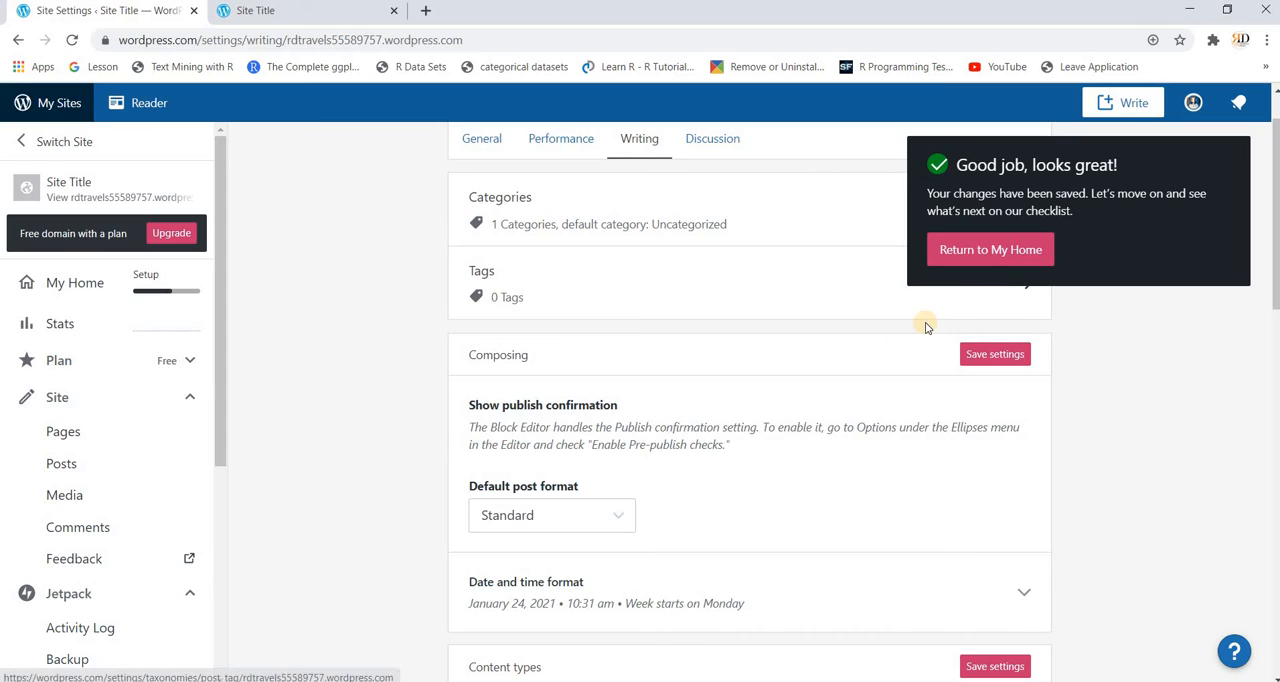
Step: Open the site's post categories, search them for "Travel" and clear the search
click(513, 232)
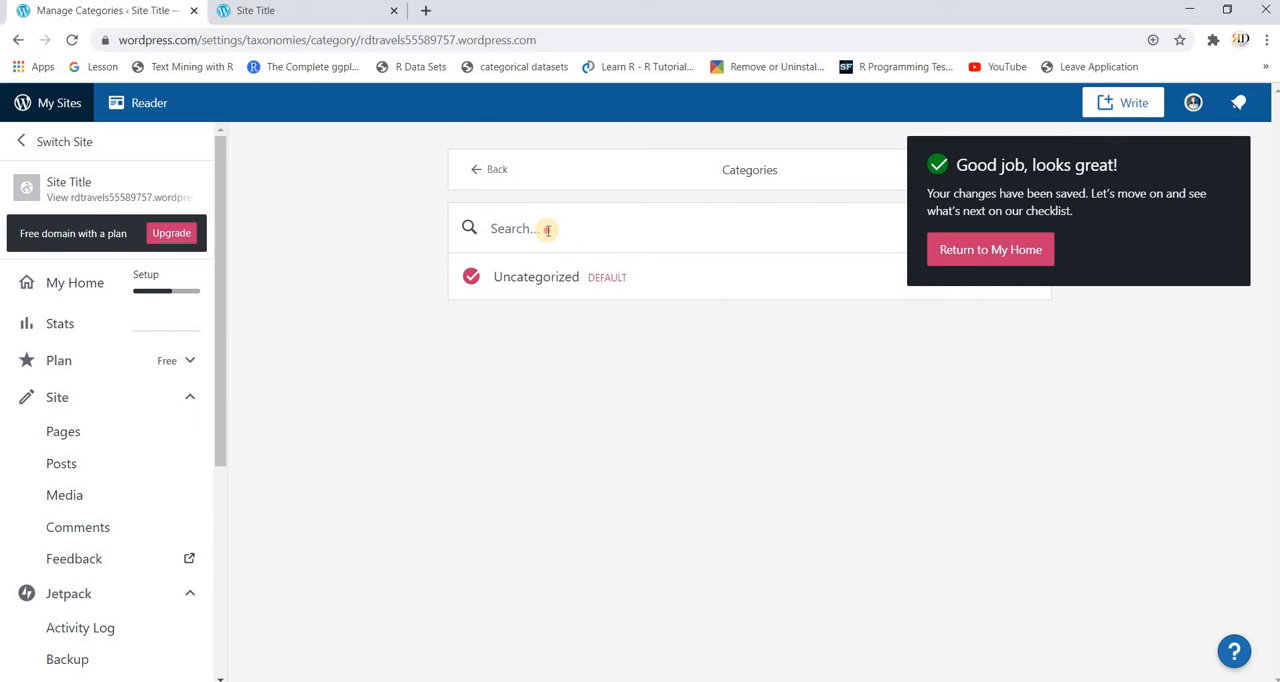
click(547, 230)
text(Trav)
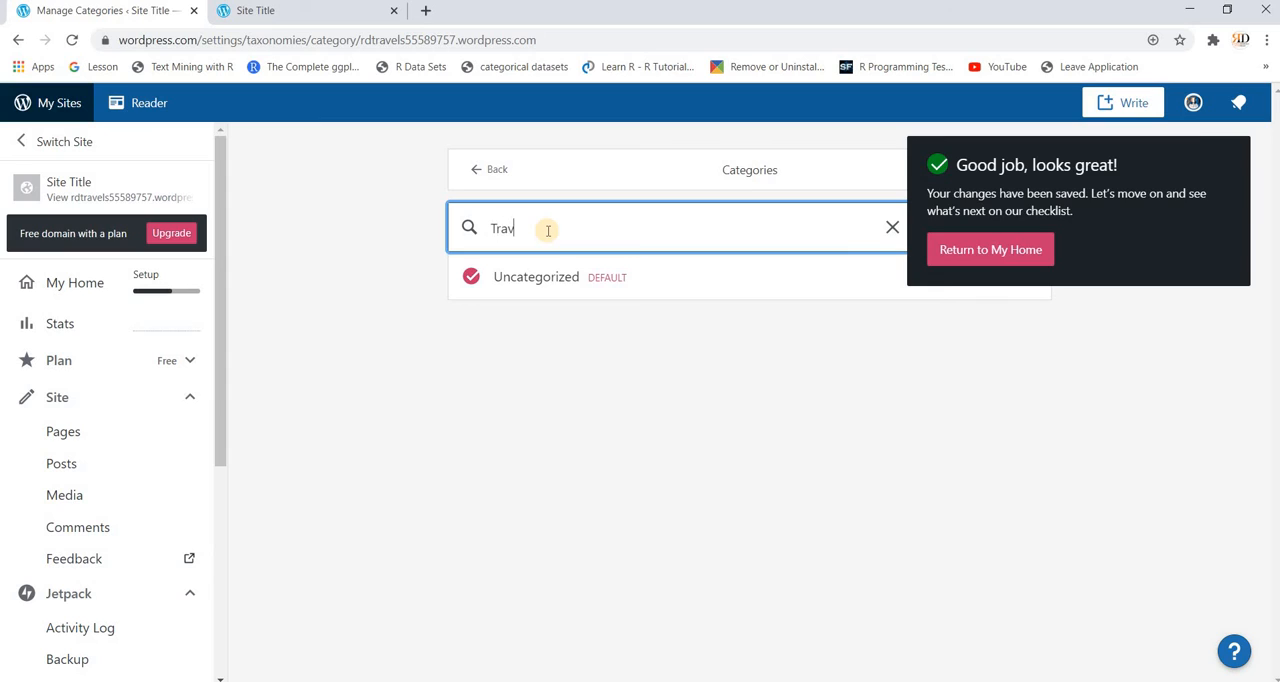
text(el)
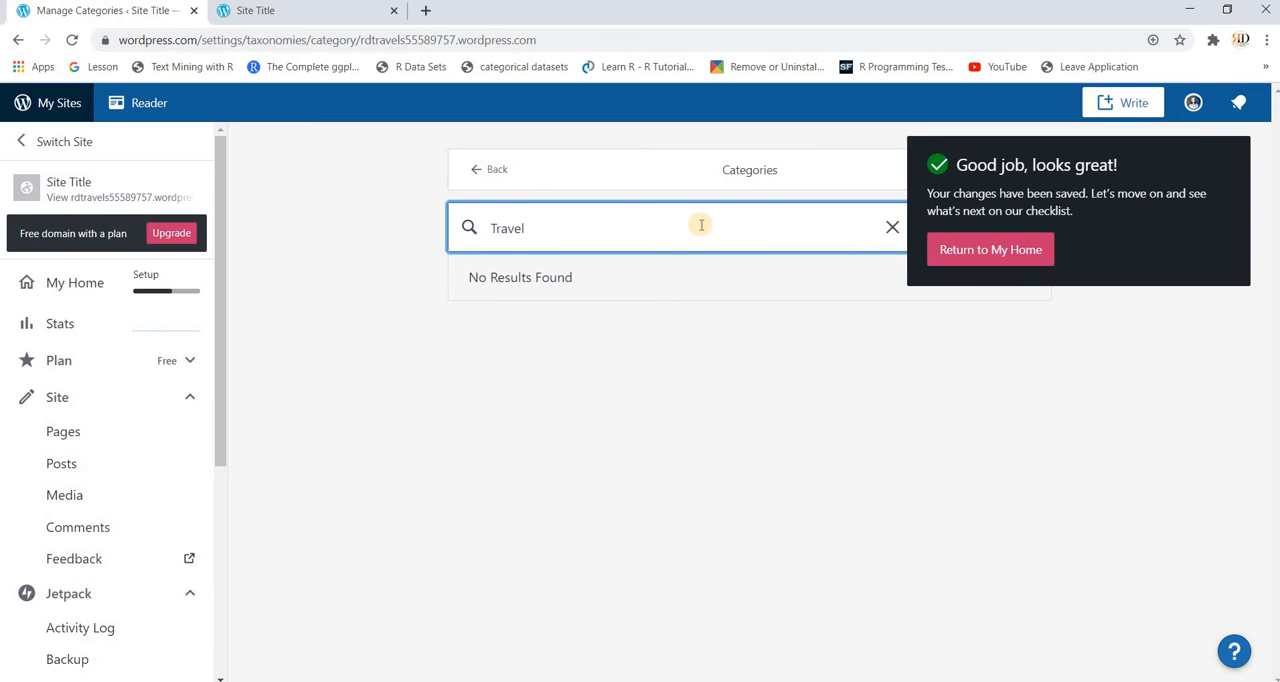
click(892, 228)
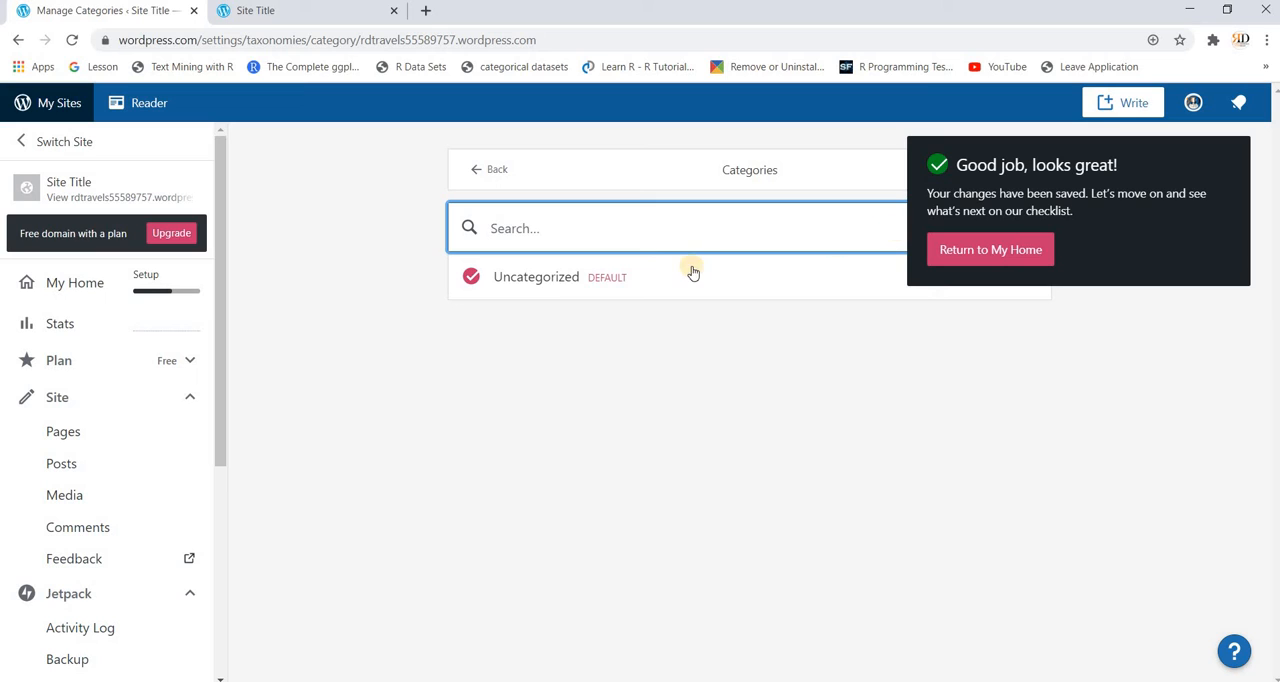
Step: Edit the default Uncategorized category and replace its name with "Travel"
click(572, 279)
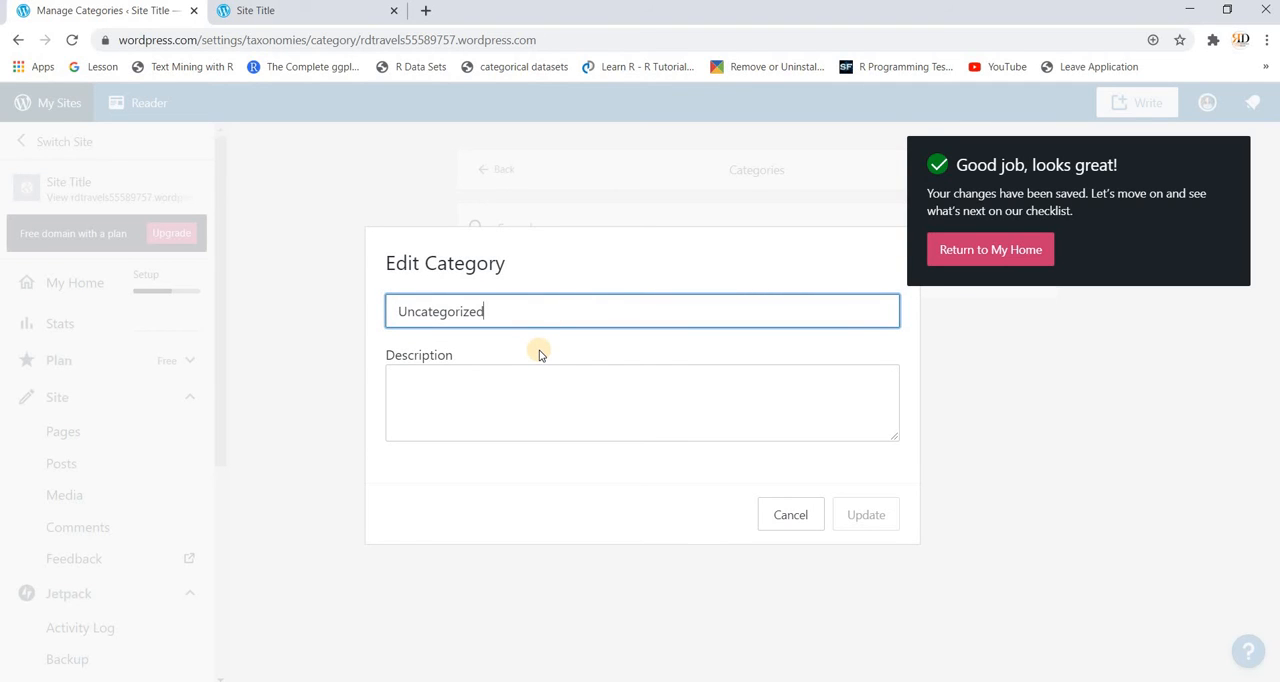
key(BackSpace)
key(BackSpace)
key(BackSpace)
key(BackSpace)
key(BackSpace)
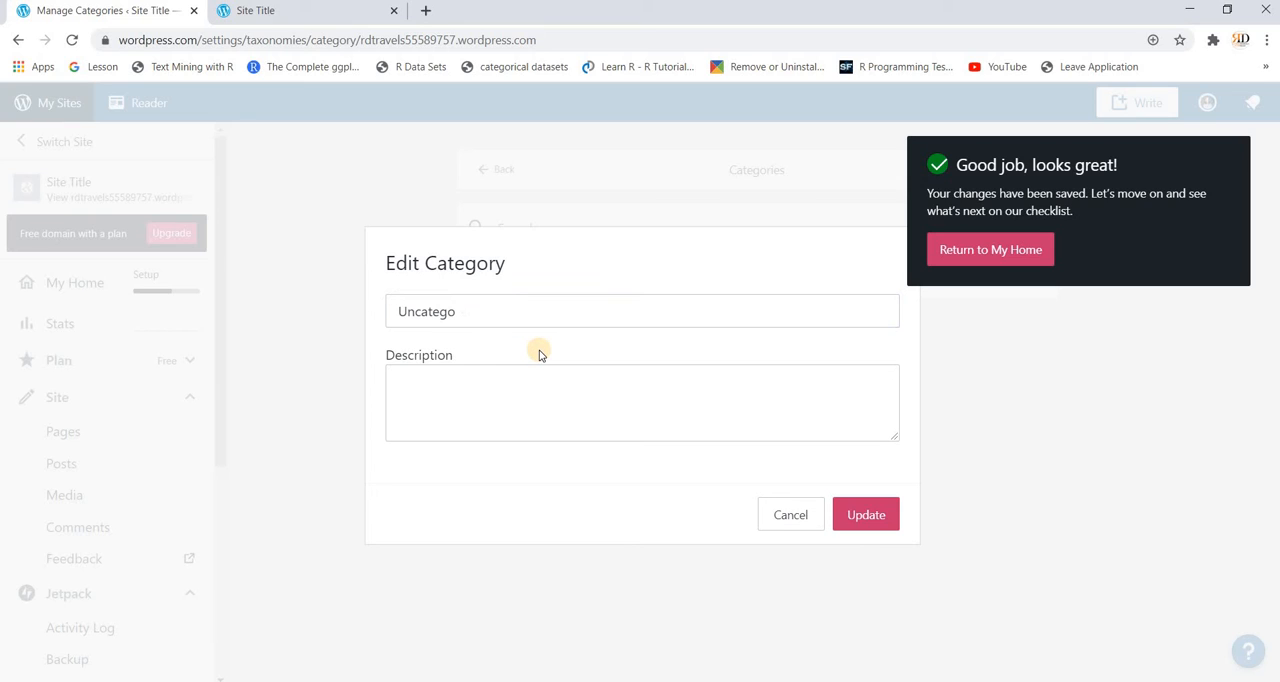
click(481, 310)
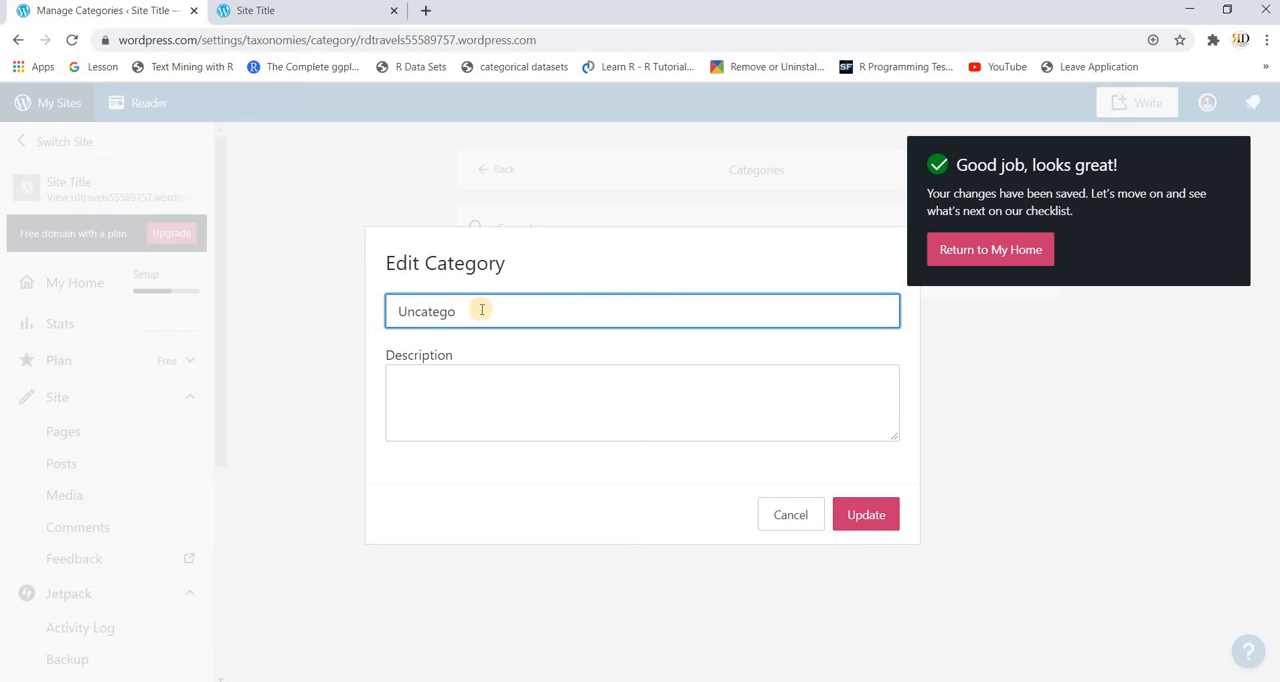
key(BackSpace)
key(BackSpace)
key(BackSpace)
key(BackSpace)
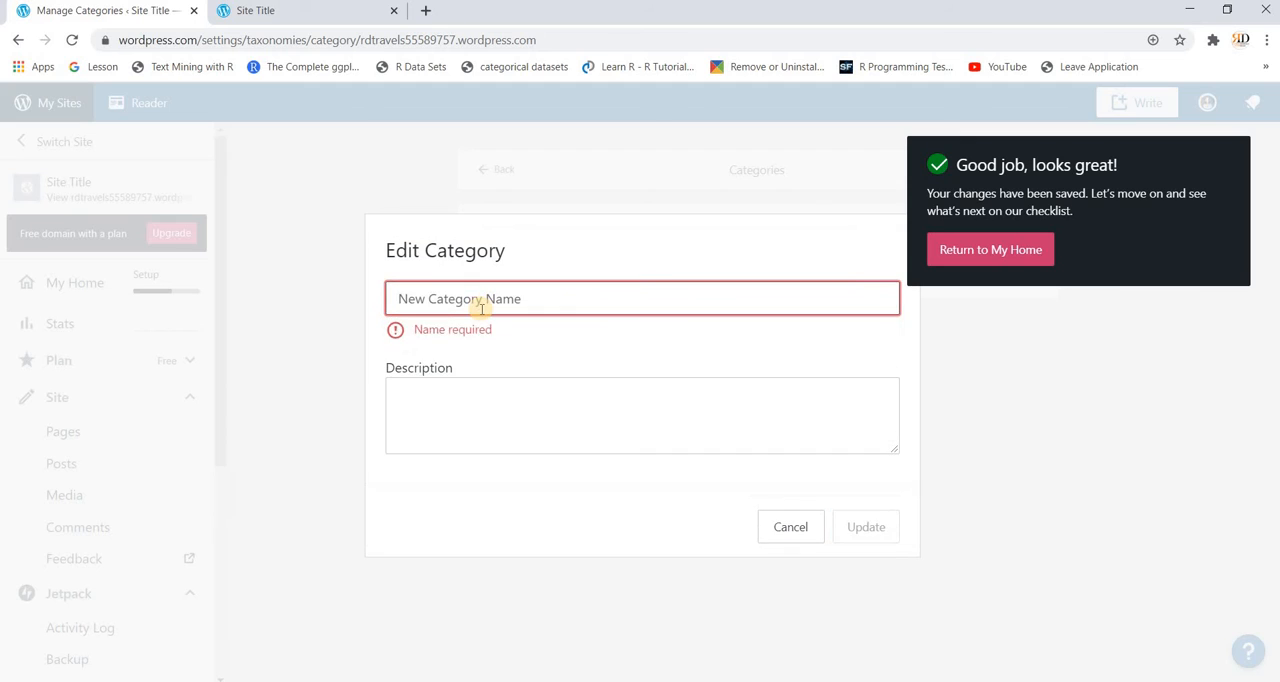
text(Travel)
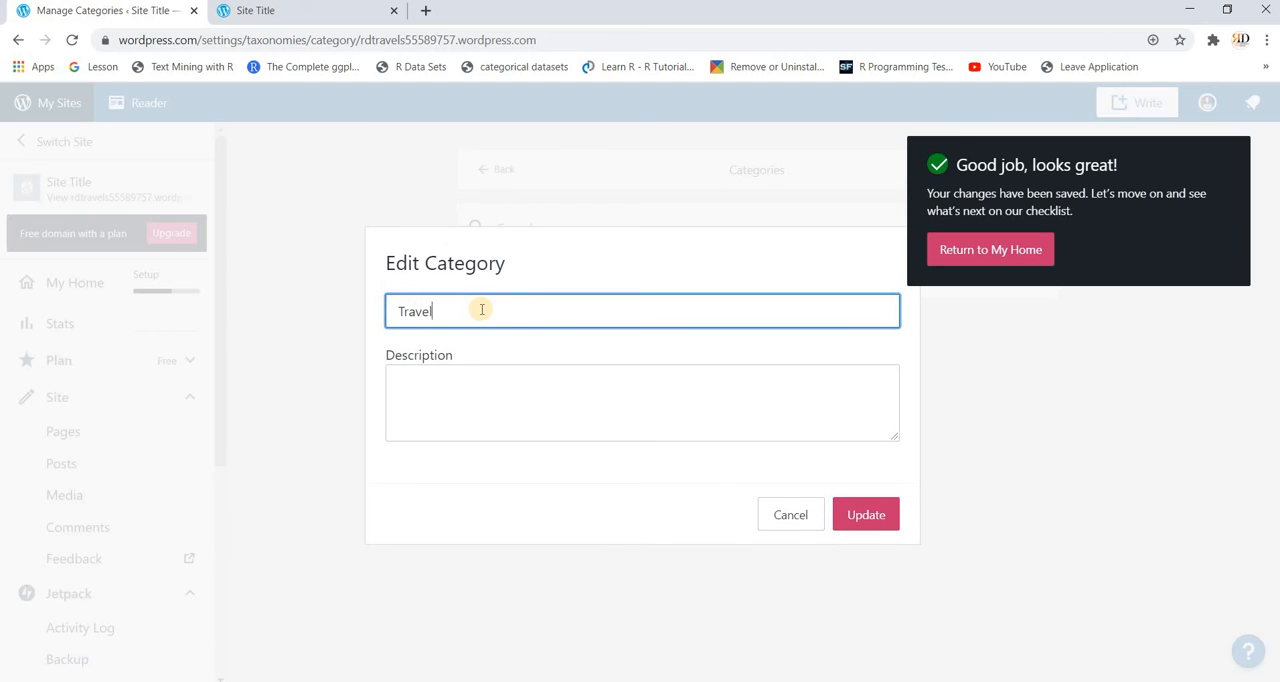
Step: Add the description "All travel related information" to the category, update it and return to the Writing settings
click(514, 387)
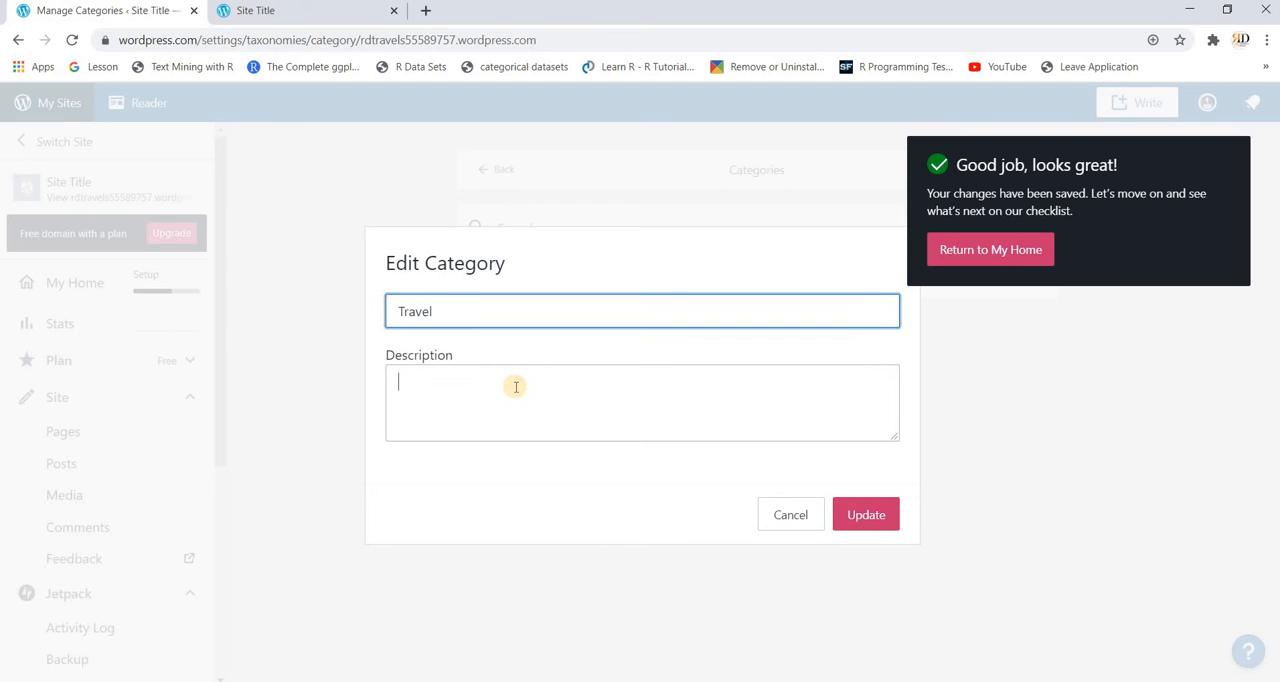
text(All)
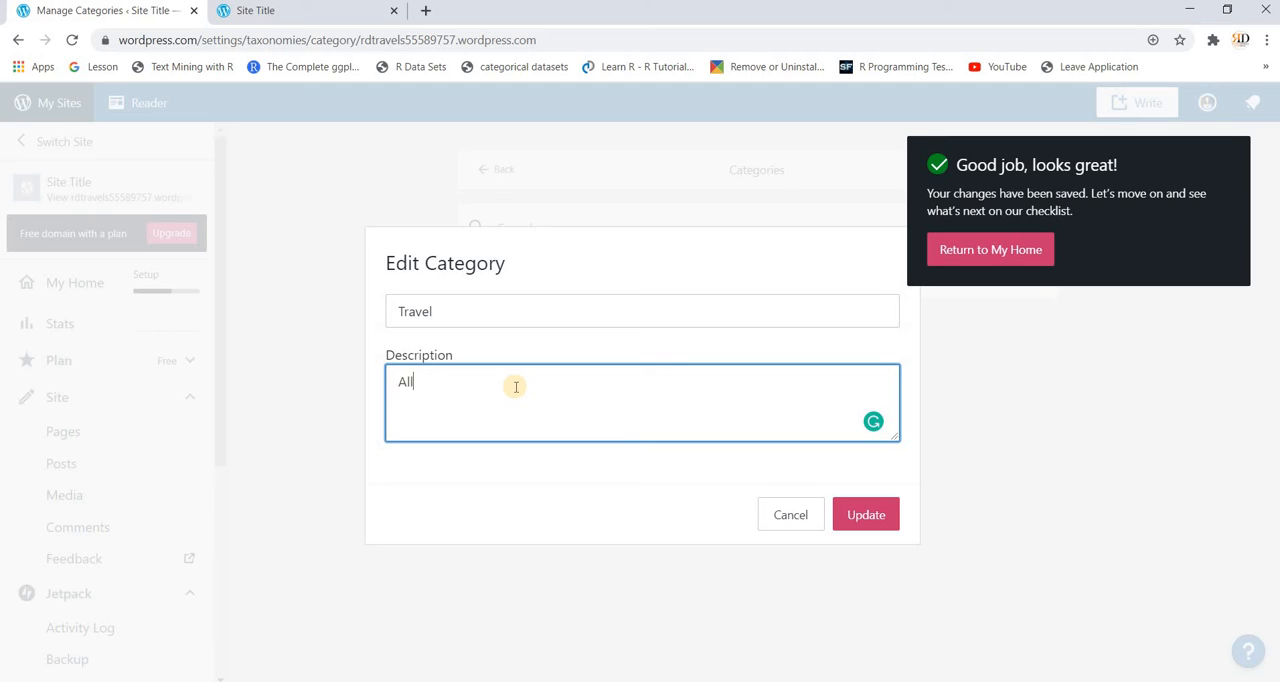
text( travel related information)
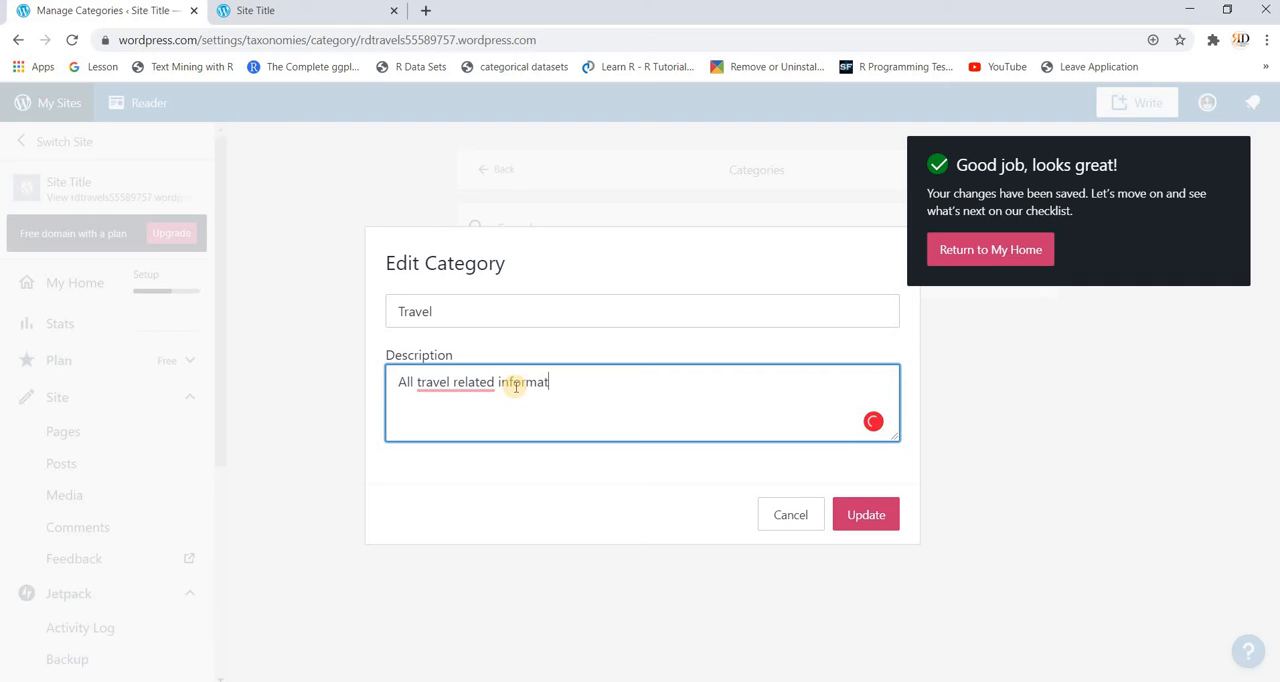
click(866, 516)
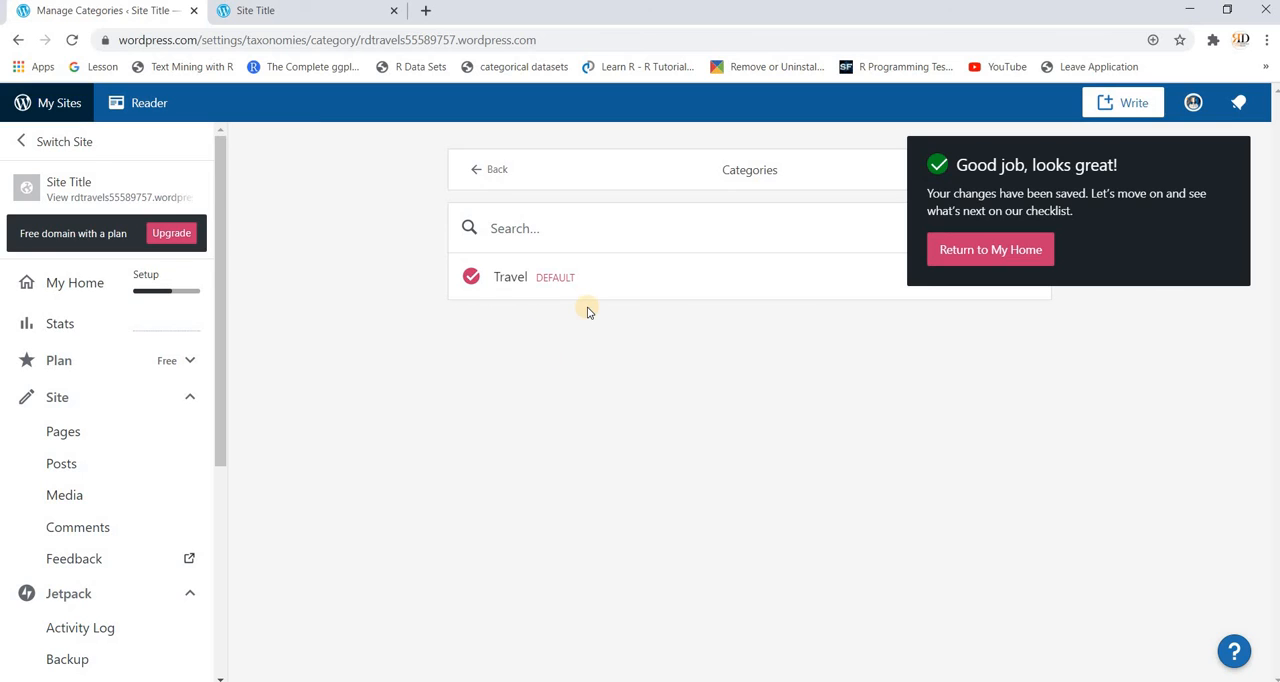
click(481, 173)
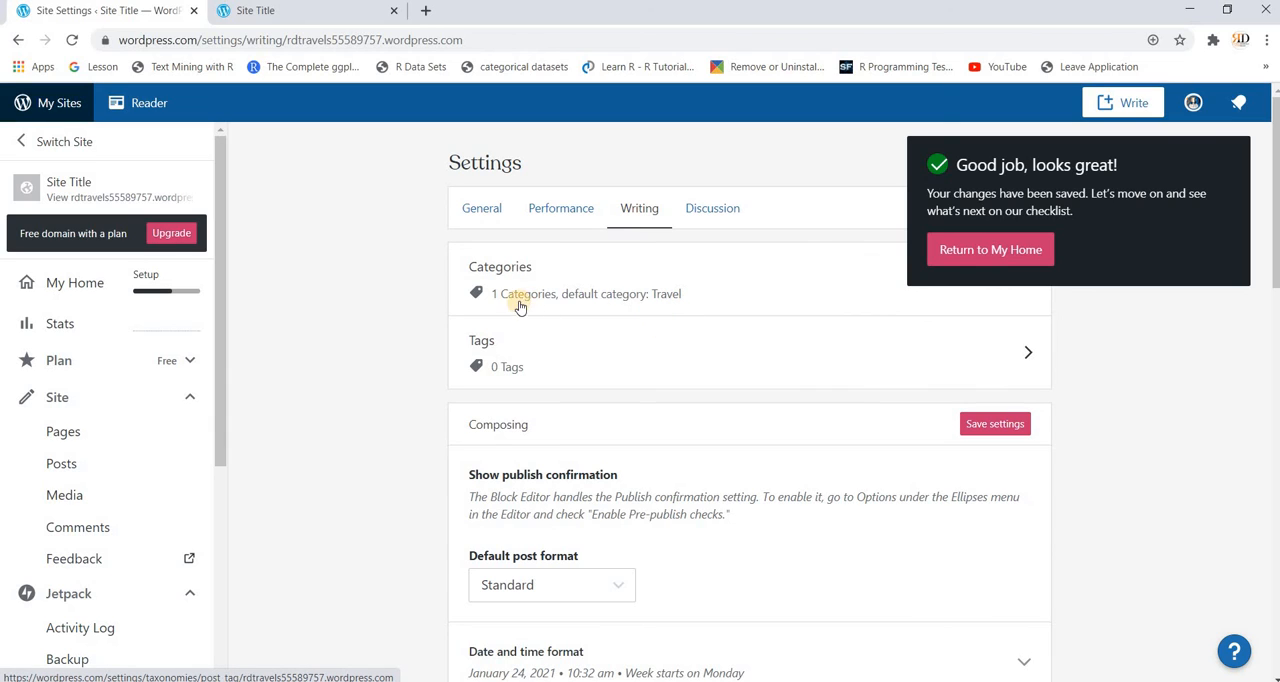
Step: Search the site's tags for "Travel", return to the Writing settings and reopen the tags list
click(520, 372)
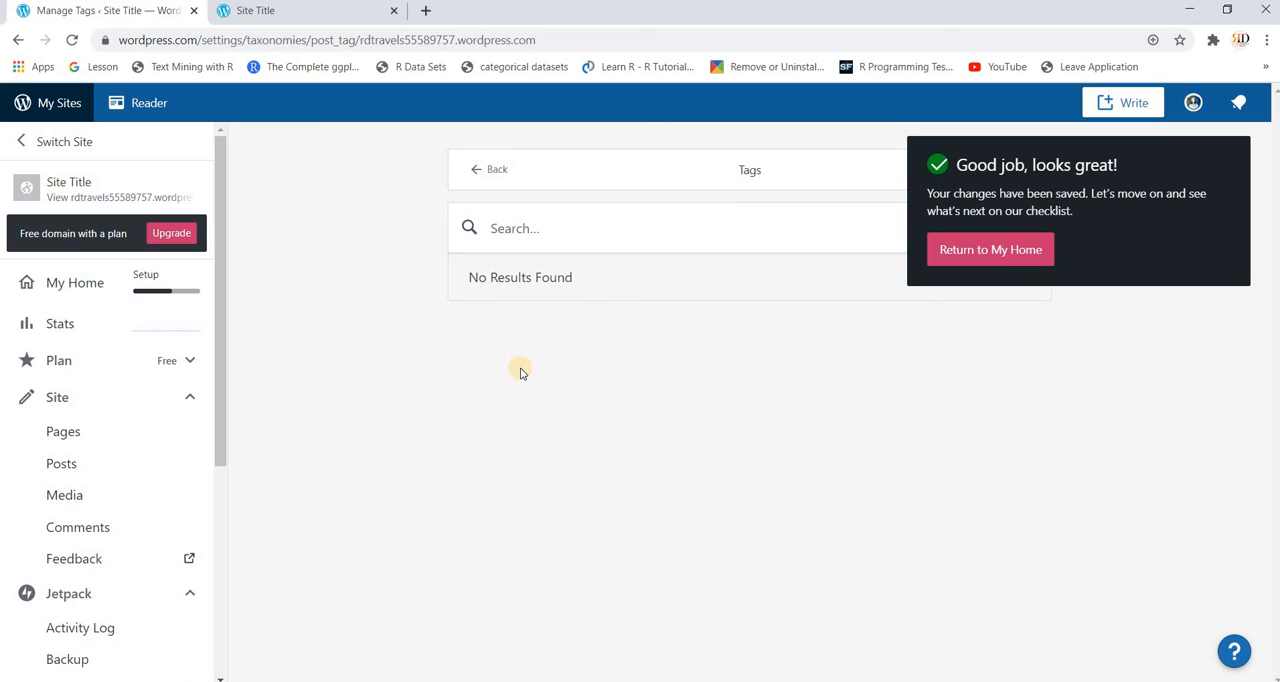
click(547, 241)
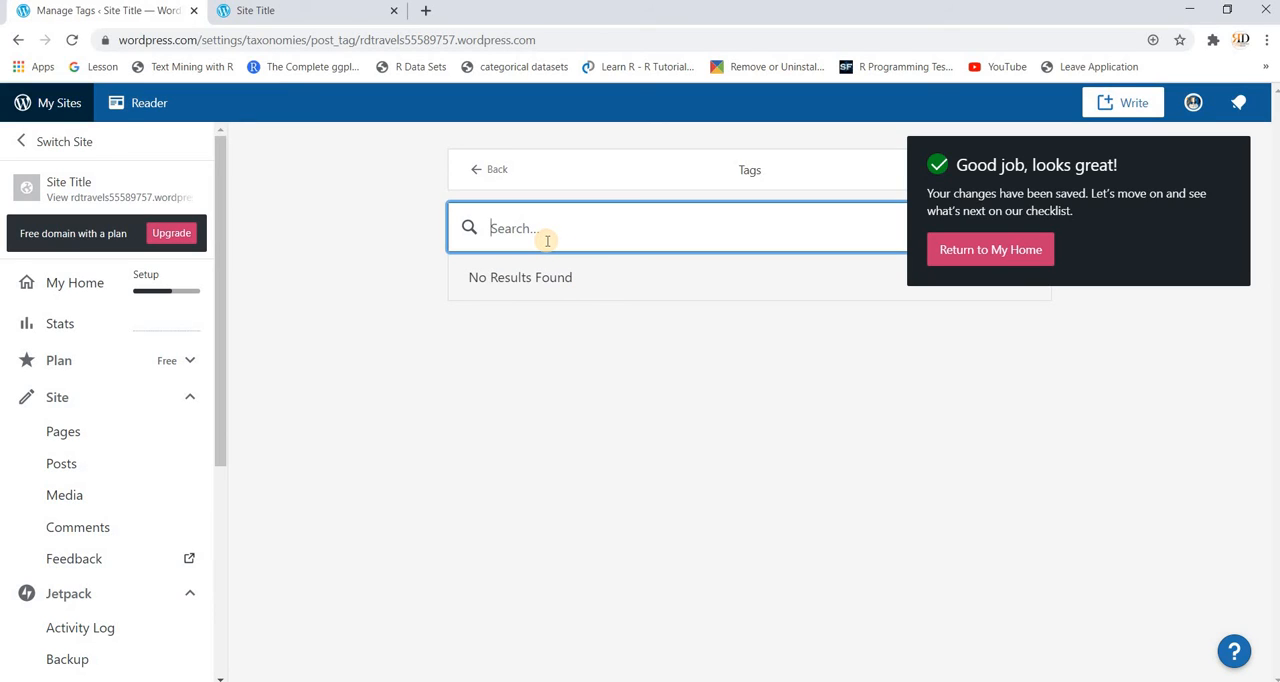
text(Travel)
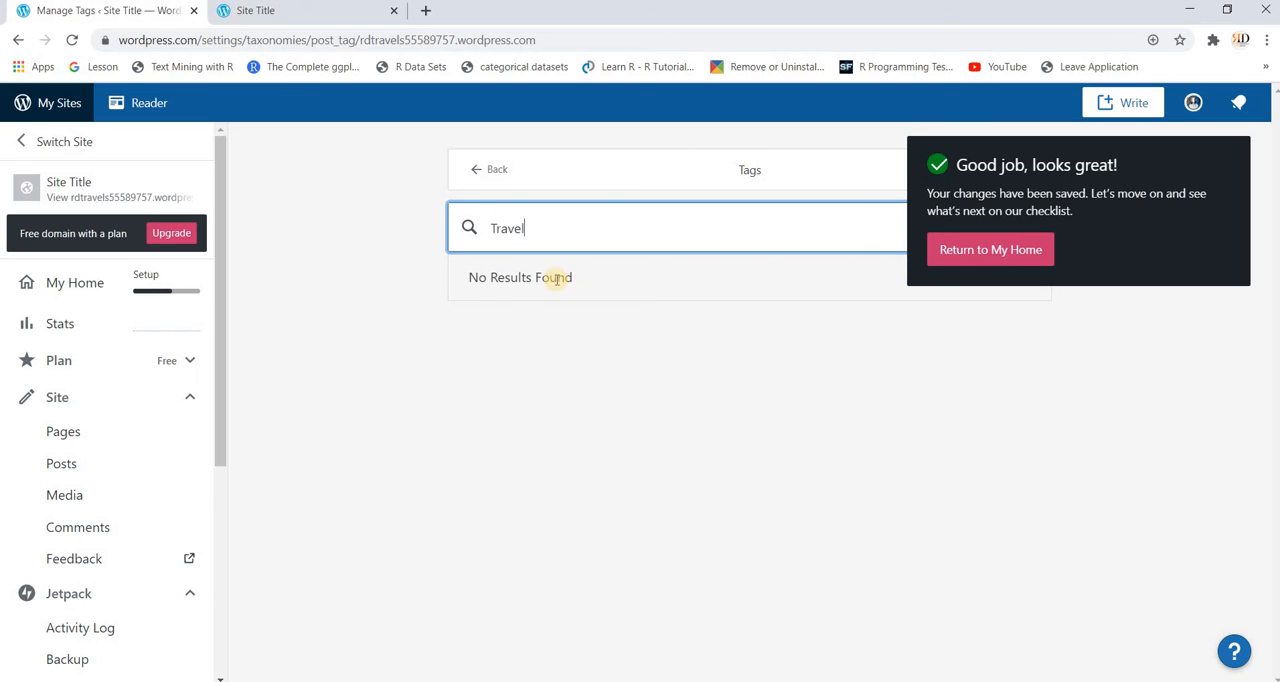
click(757, 182)
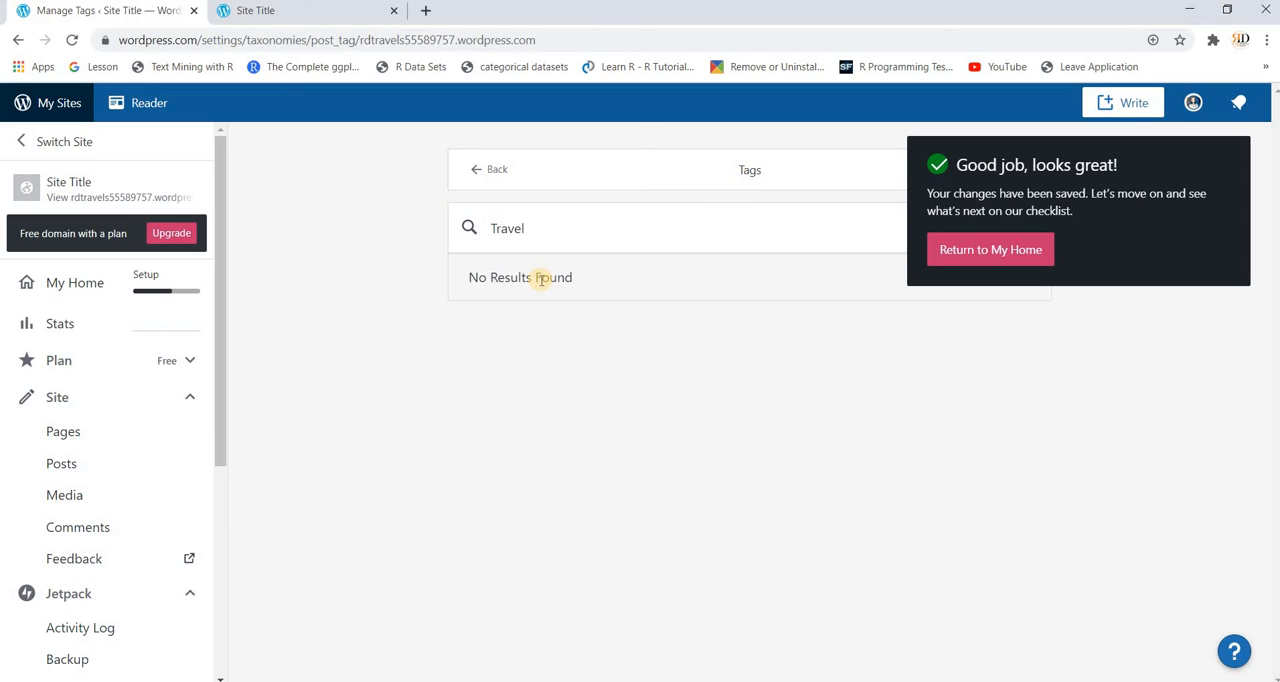
click(487, 179)
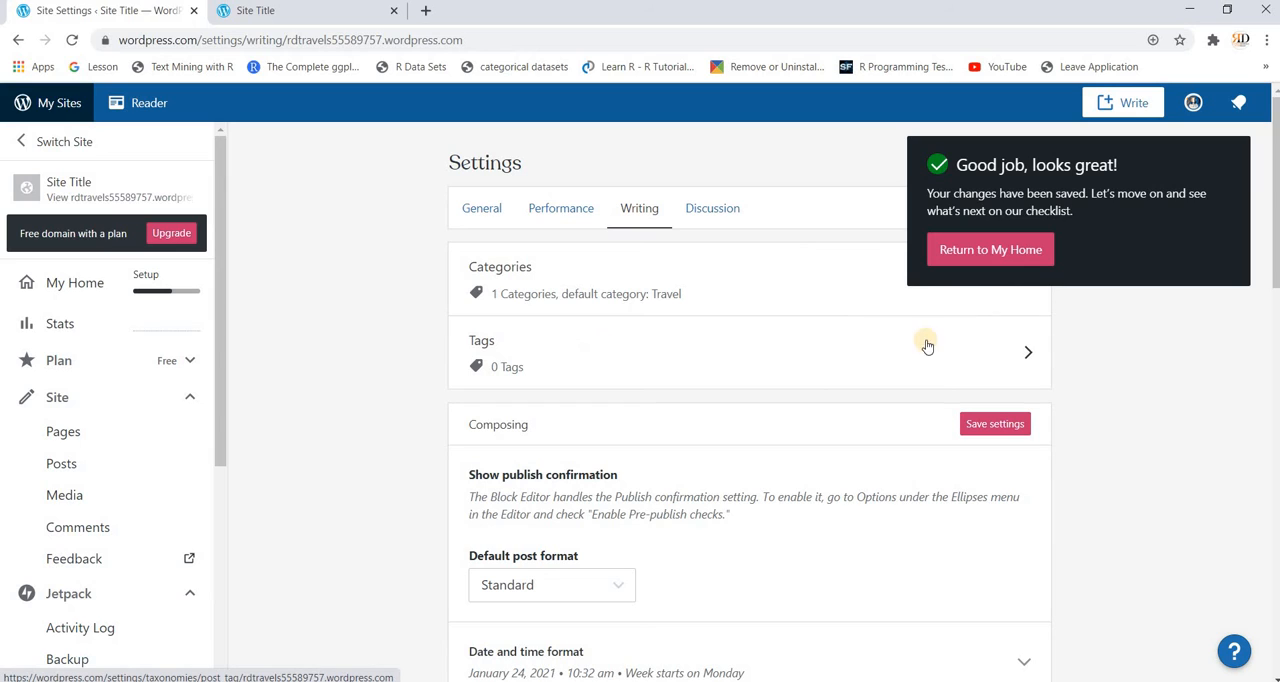
click(1026, 352)
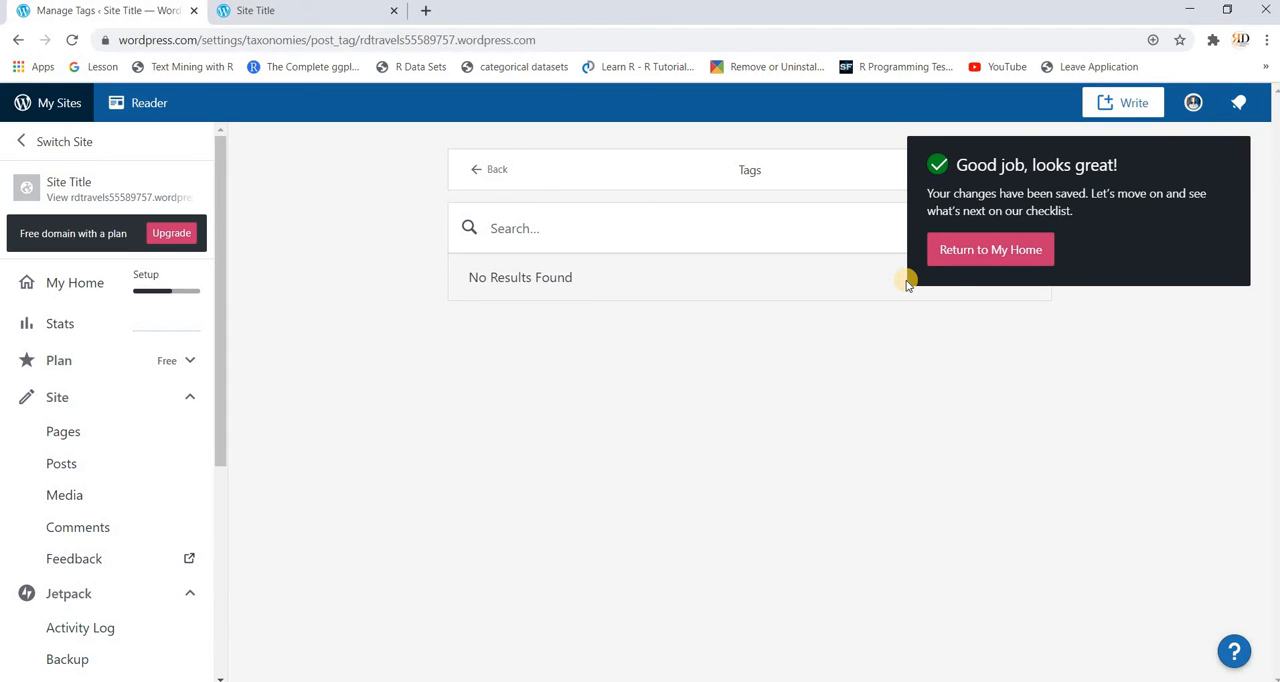
Step: Start the Create a site menu task from My Home and open the Primary menu for editing
click(962, 252)
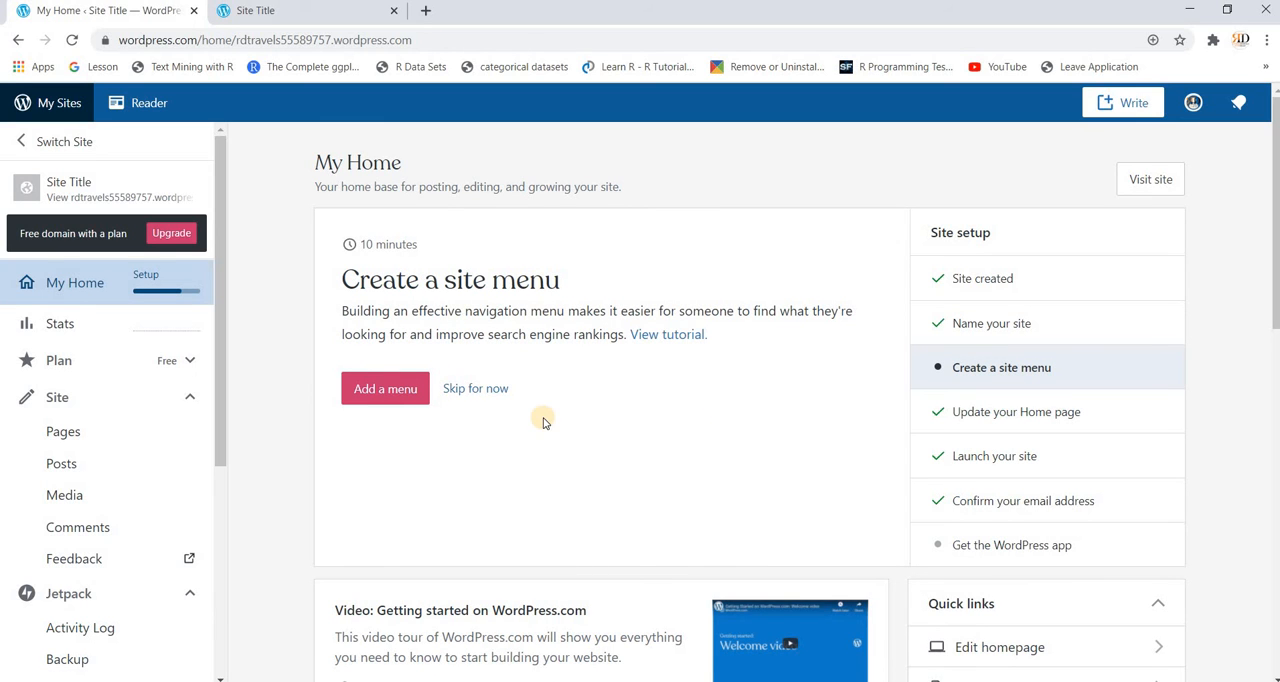
click(388, 394)
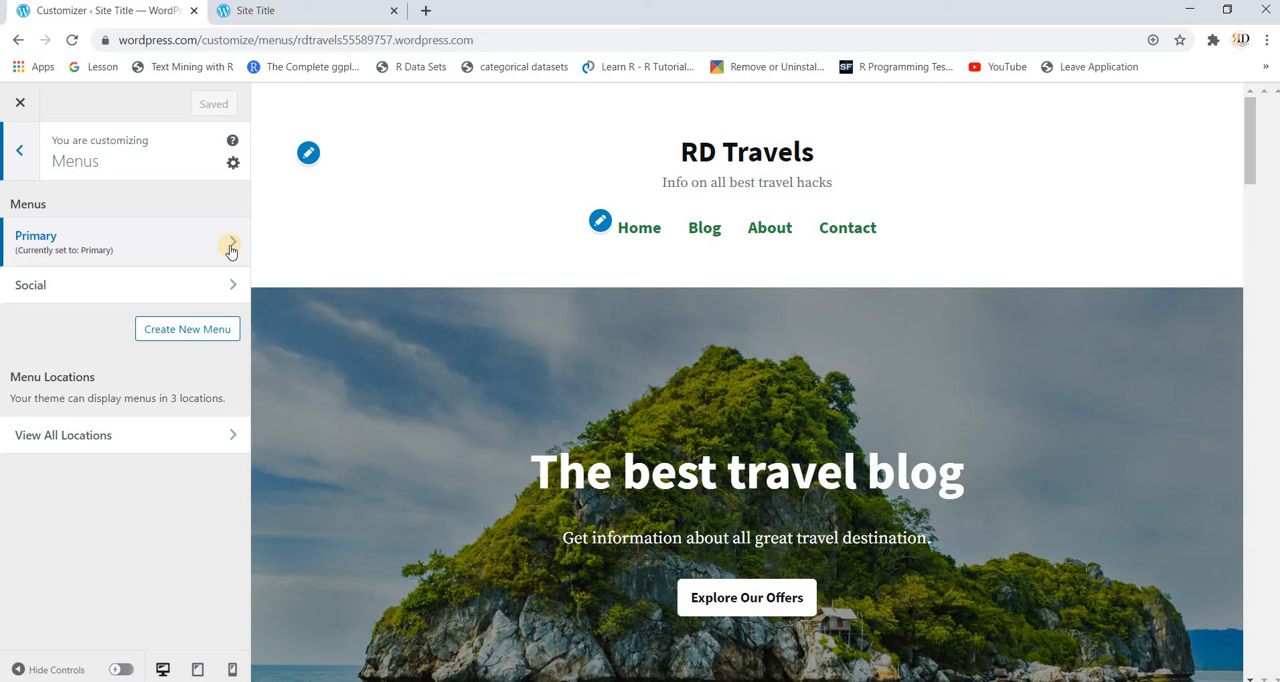
click(600, 222)
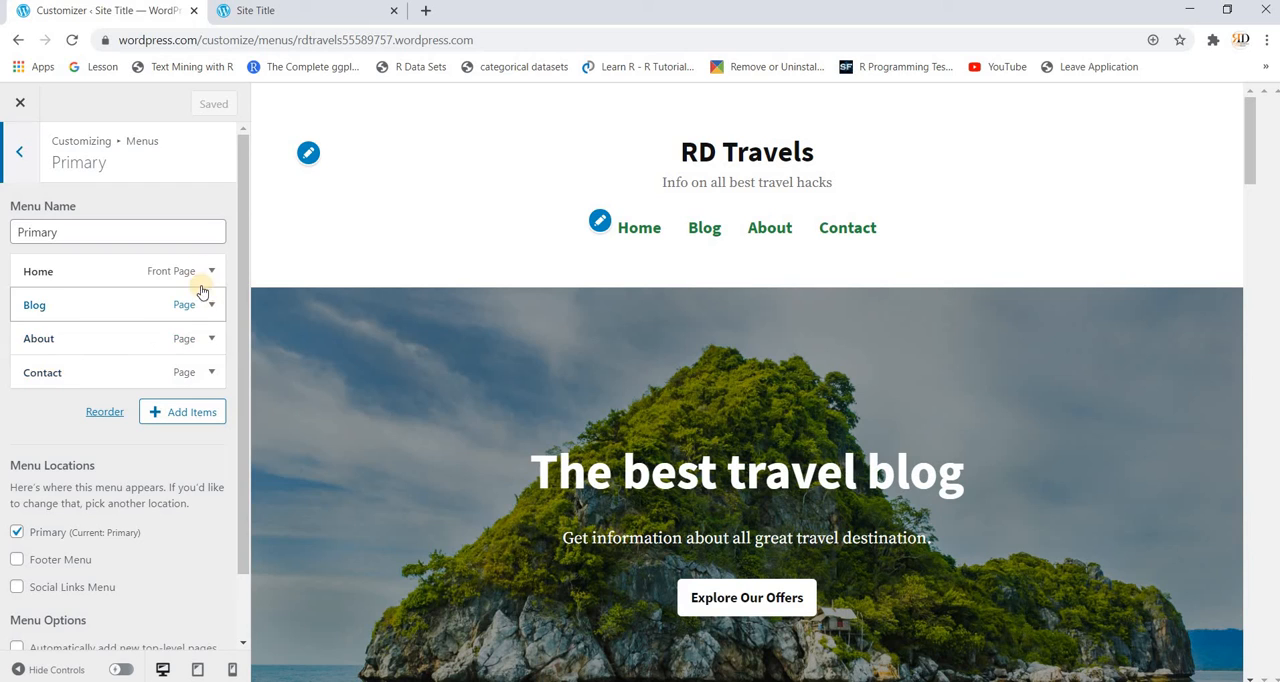
Step: Change the navigation label of the About item in the Primary menu to "Travel Hacks"
click(209, 341)
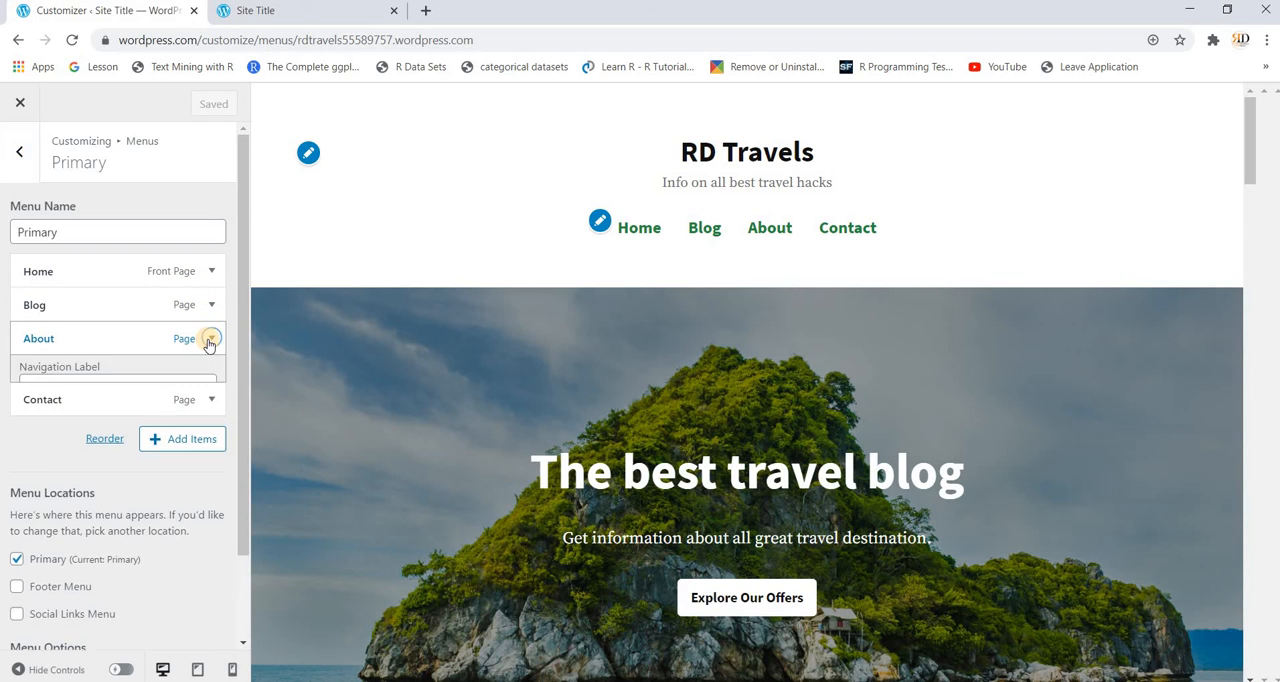
click(139, 394)
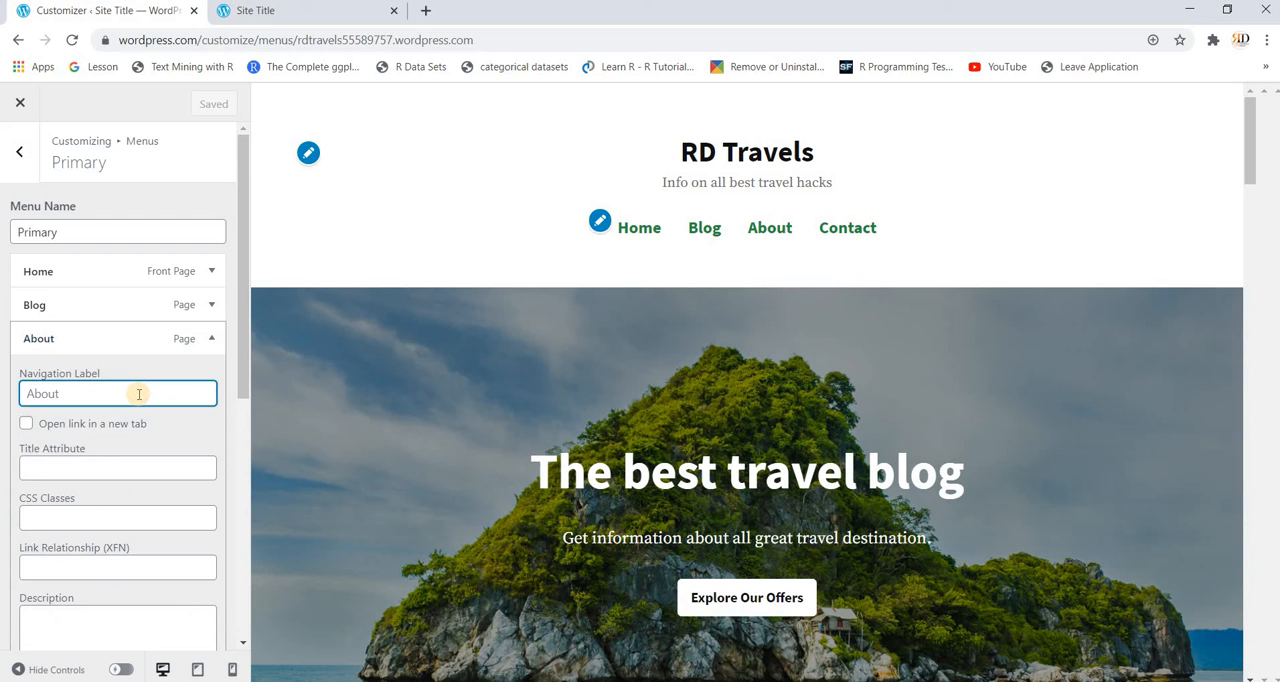
text(Travel H)
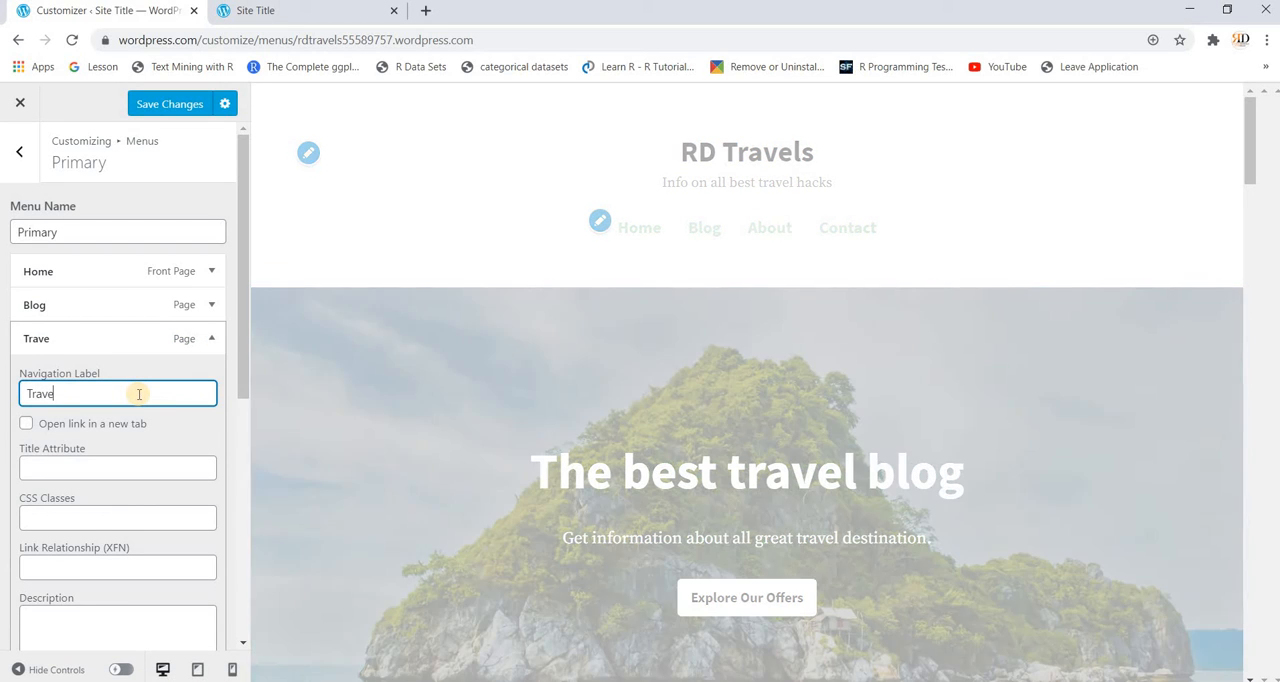
text(acks)
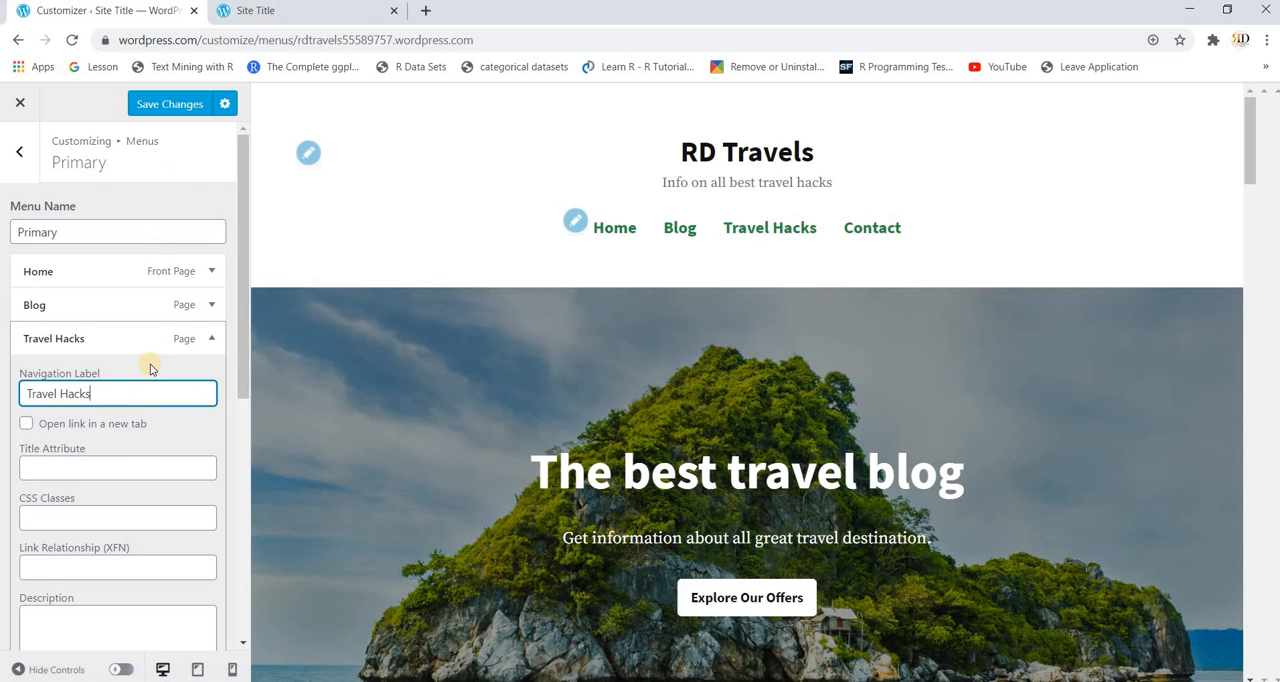
Step: Set the Travel Hacks menu item's title attribute to "All tips related to travel" and save the changes
scroll(131, 447, down, 1)
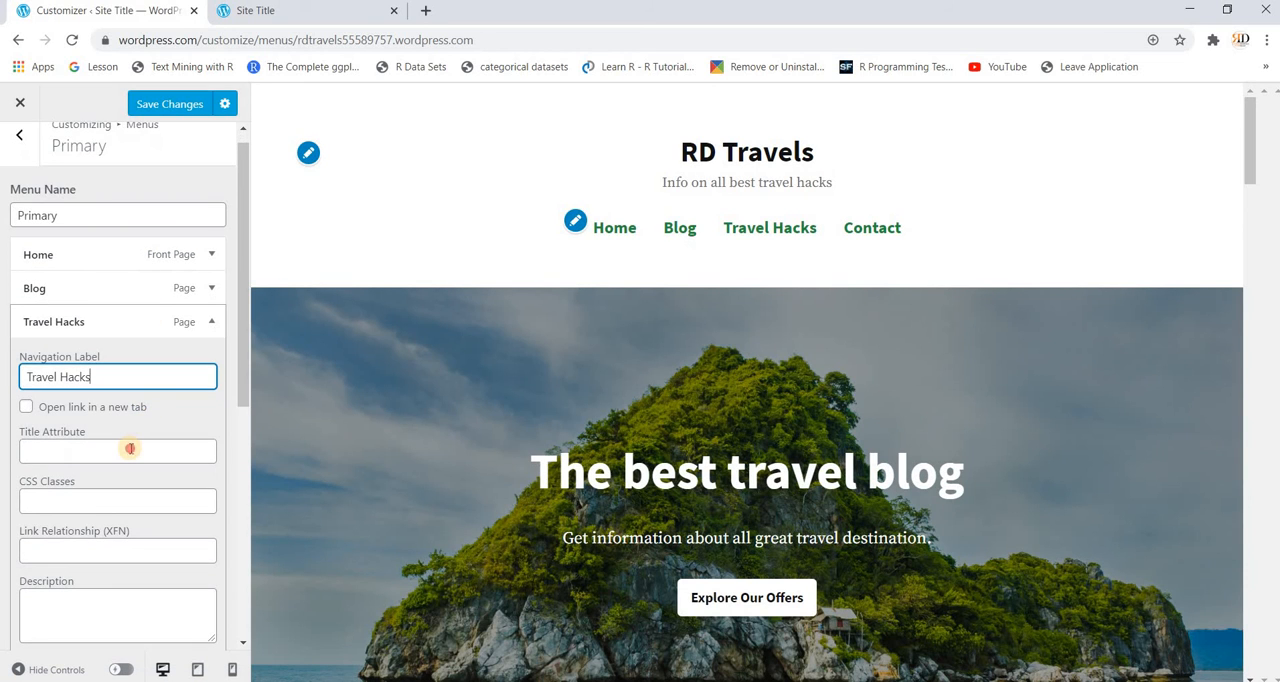
click(131, 449)
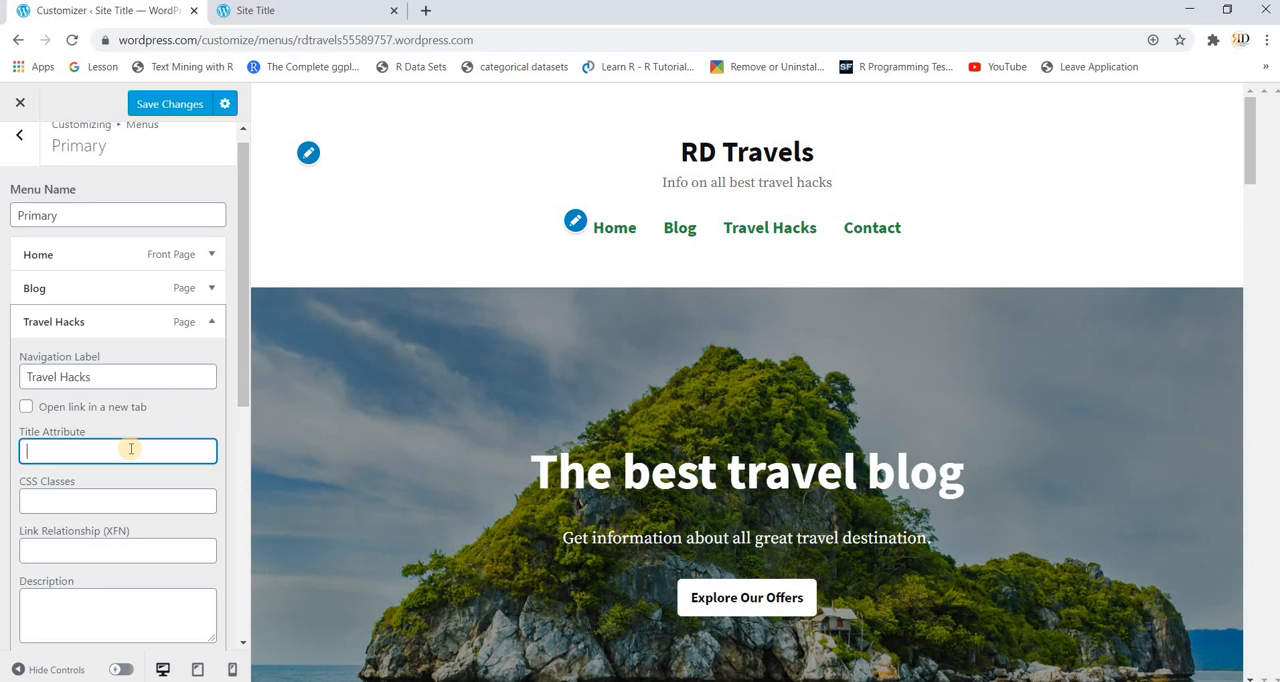
text(All t)
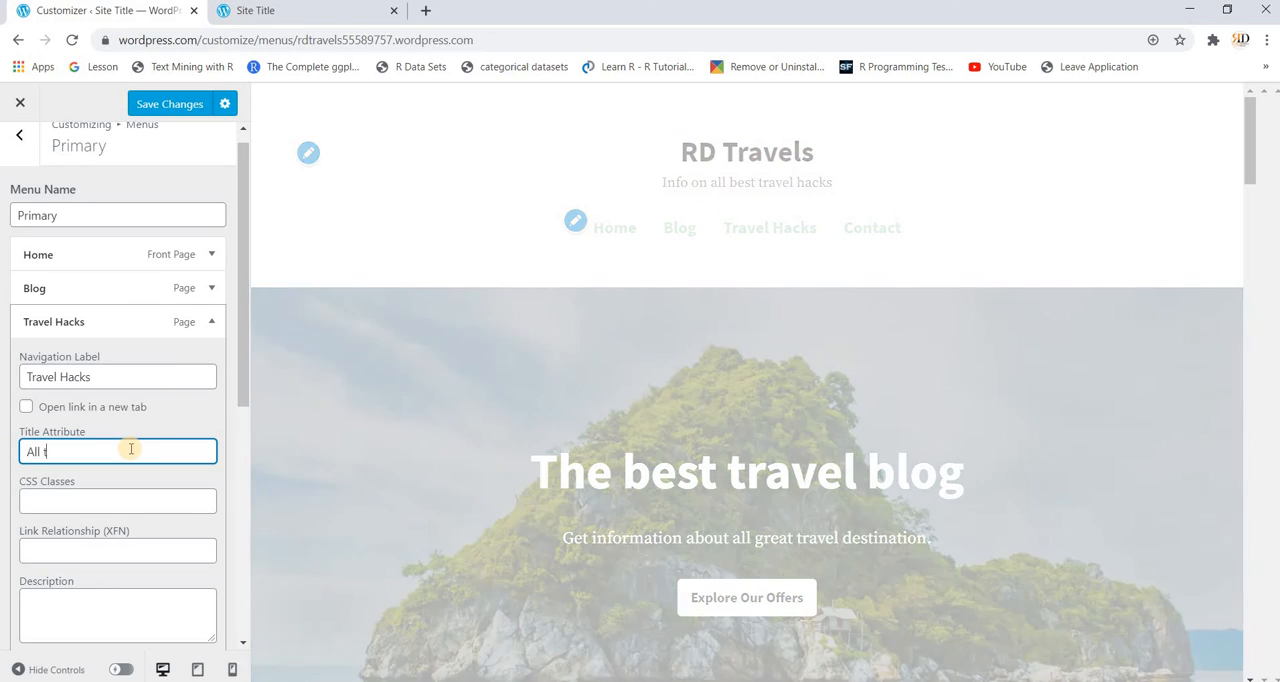
text(ips rela)
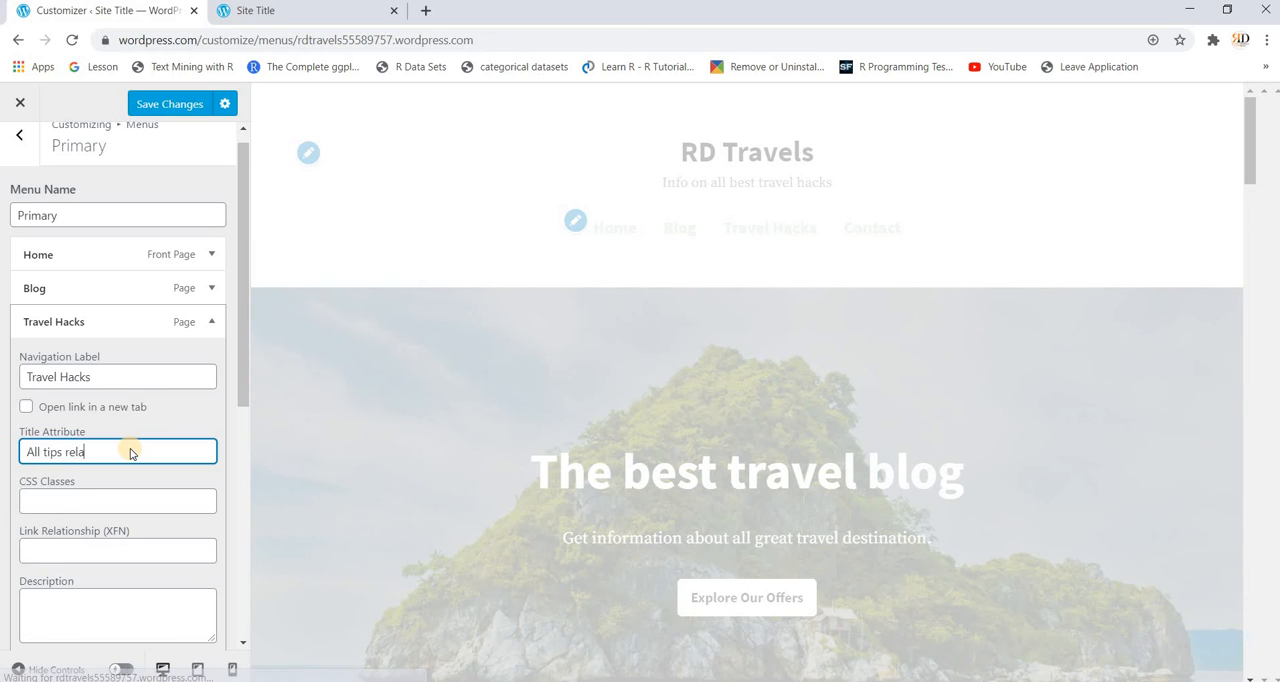
text(ted to t)
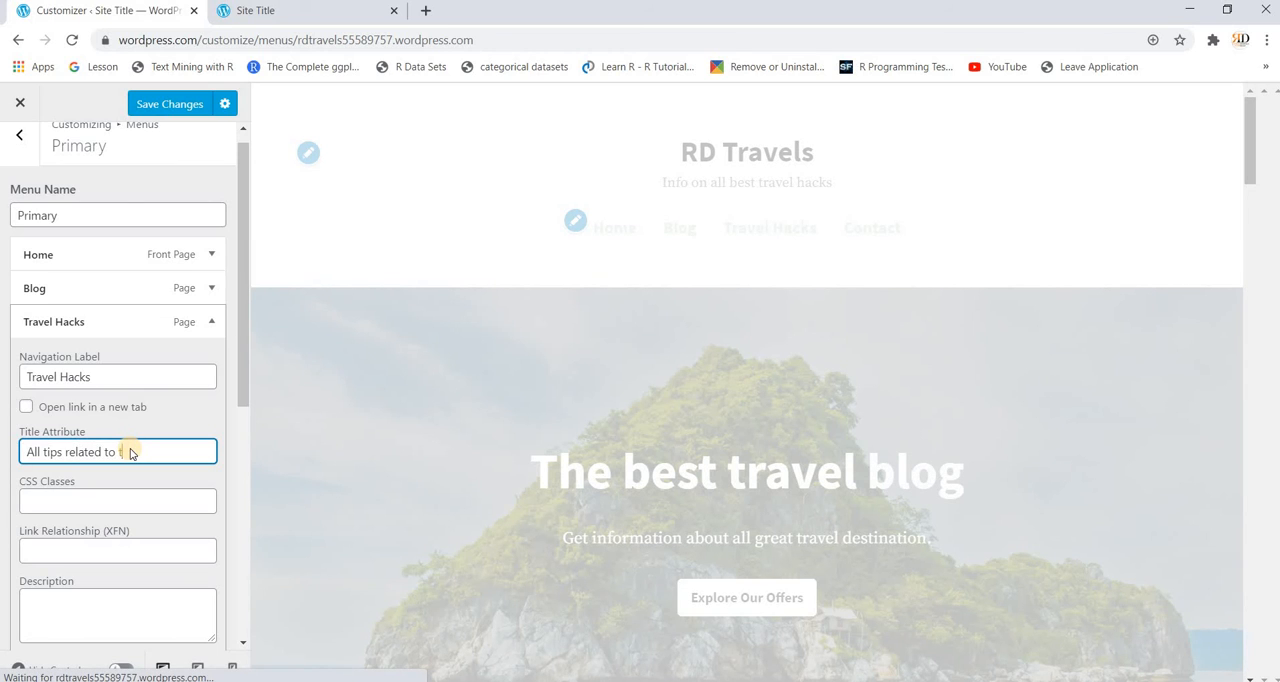
text(ravel)
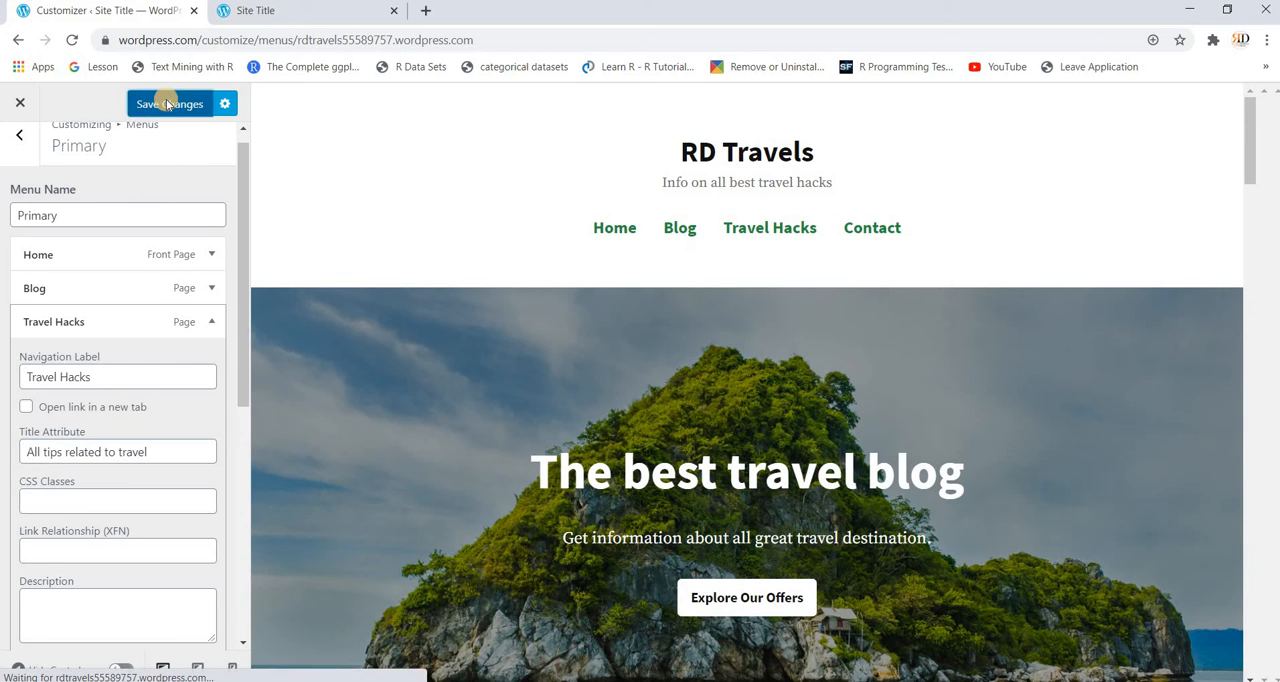
click(167, 104)
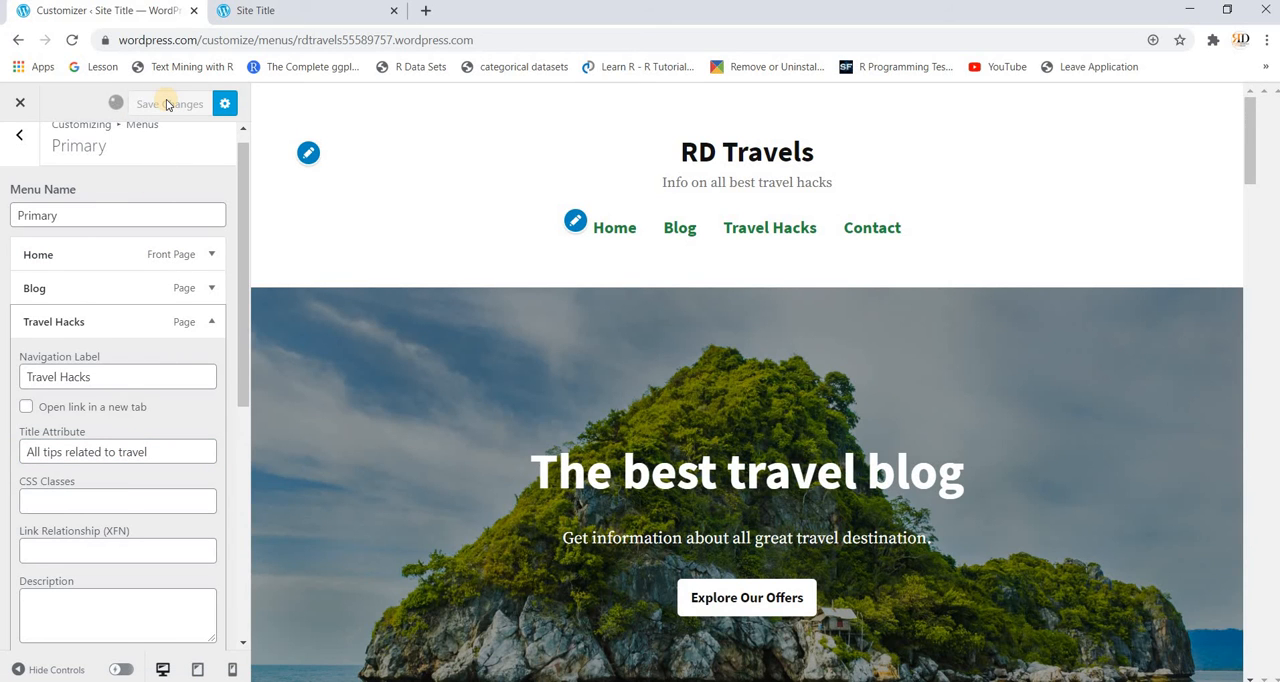
Step: Reload the live site and check the Travel Hacks item in its navigation menu
click(276, 18)
scroll(509, 369, up, 10)
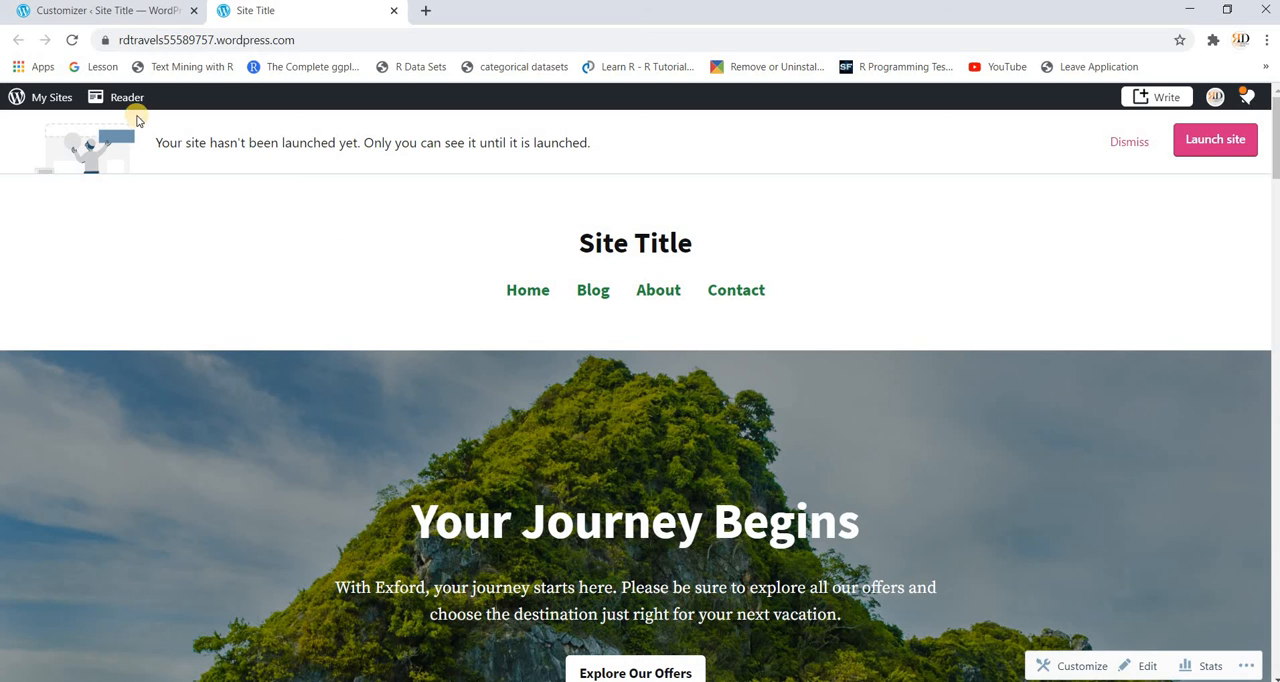
click(71, 41)
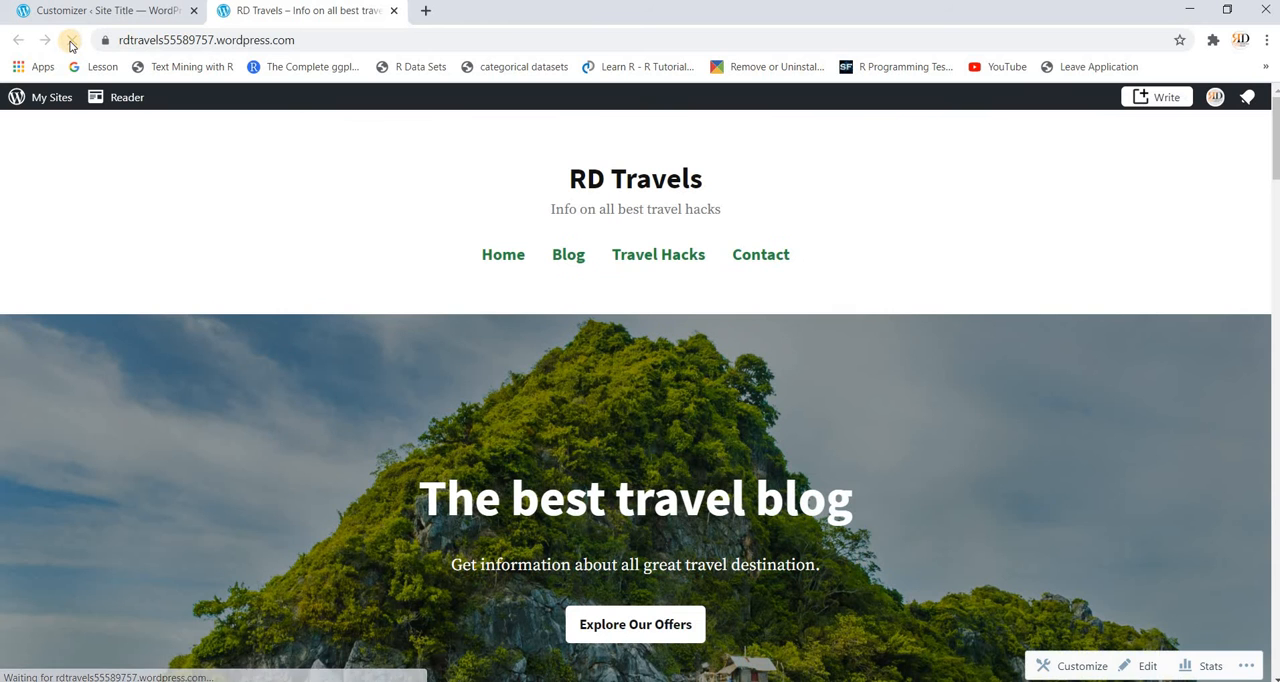
click(647, 262)
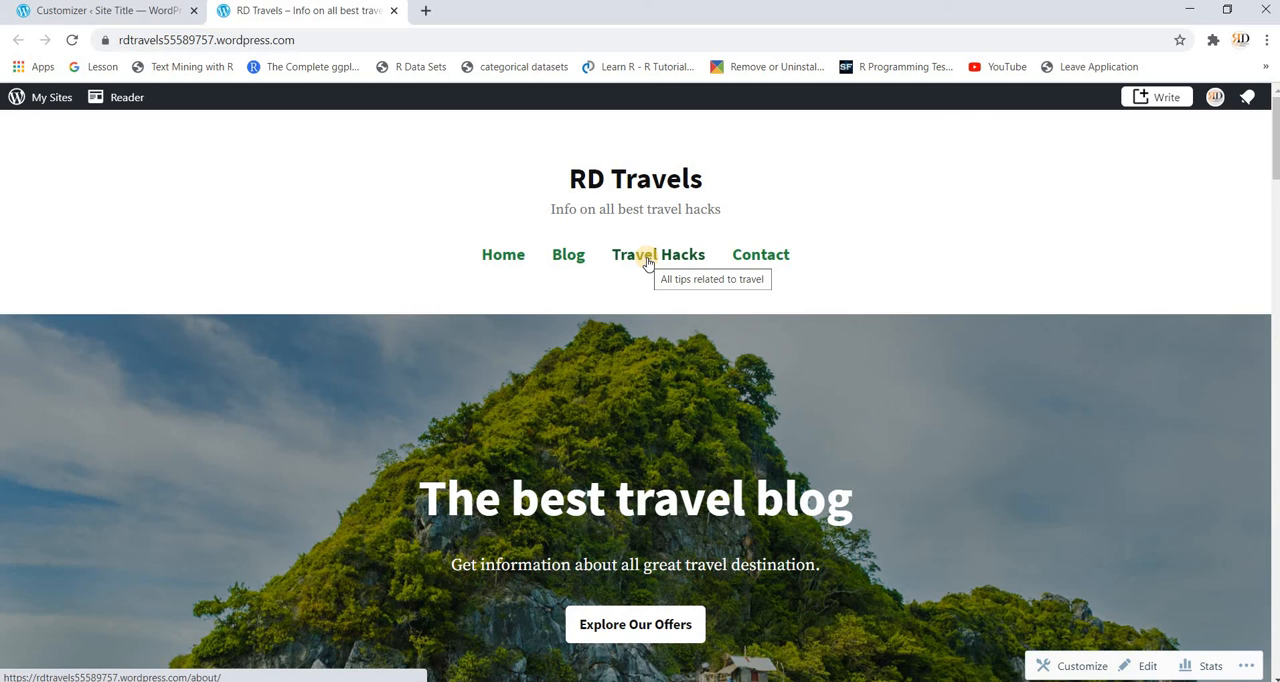
Step: Return to the Customizer and add a new page named "Gallery" to the Primary menu
click(110, 11)
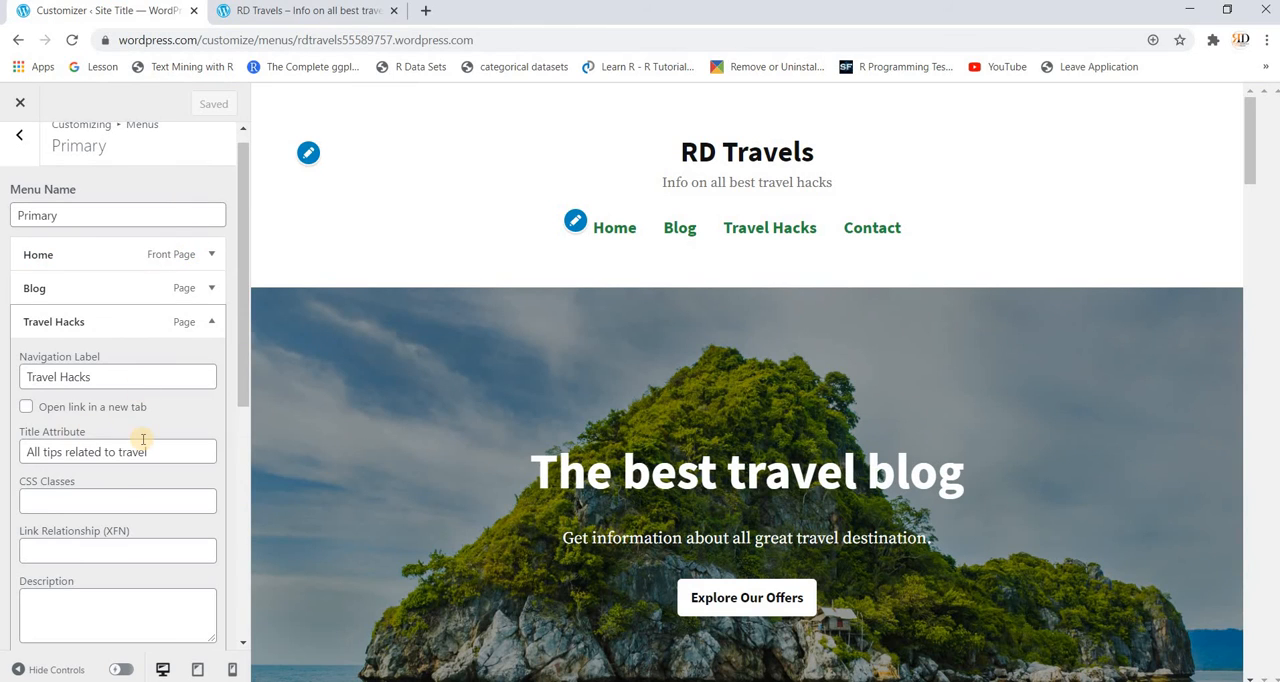
scroll(143, 439, down, 1)
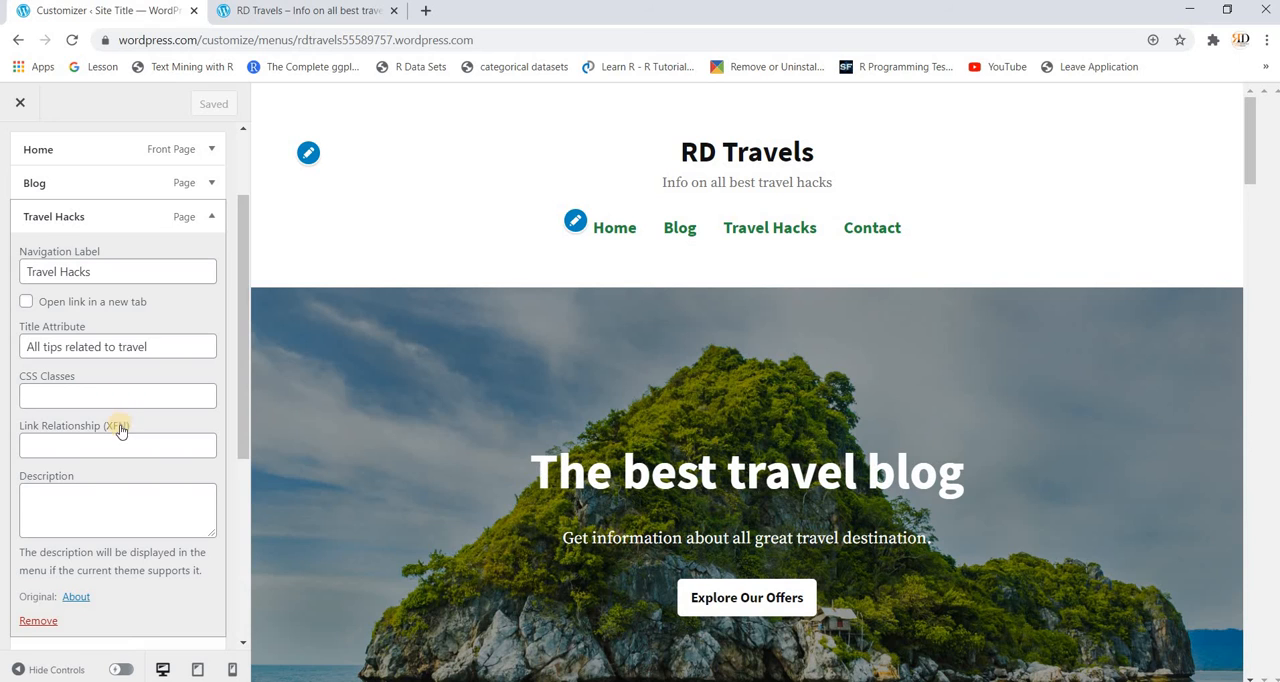
scroll(117, 463, down, 1)
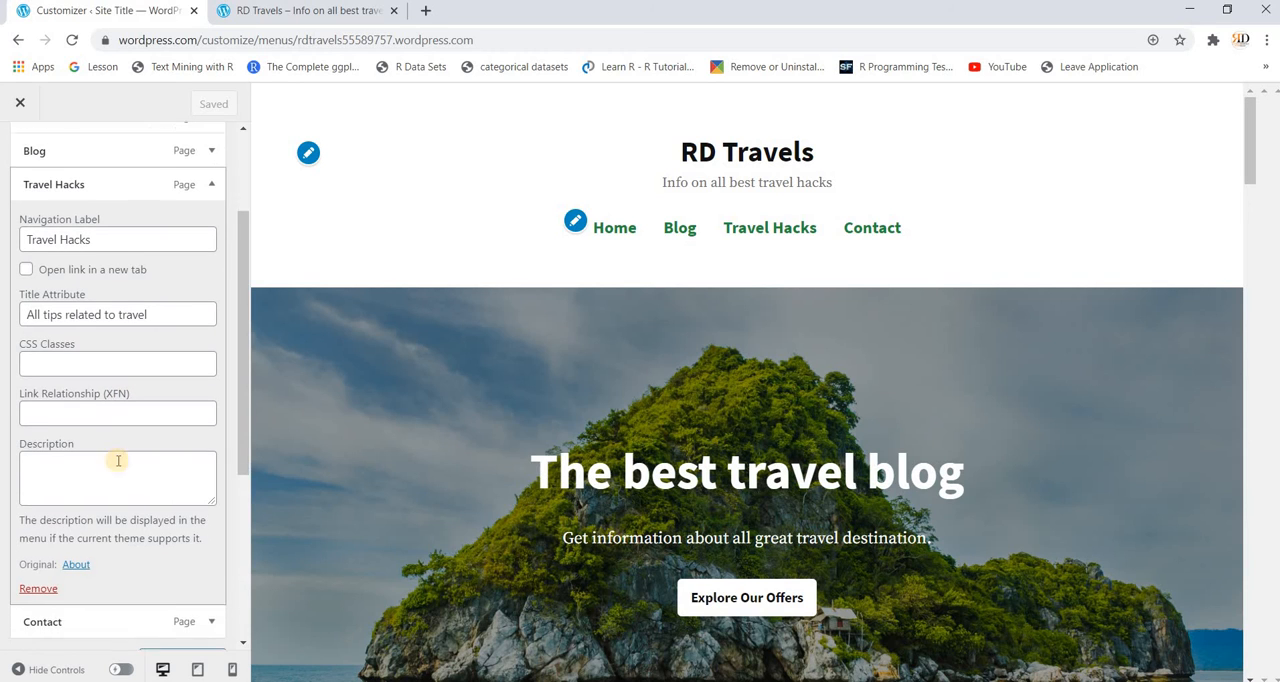
scroll(117, 463, down, 1)
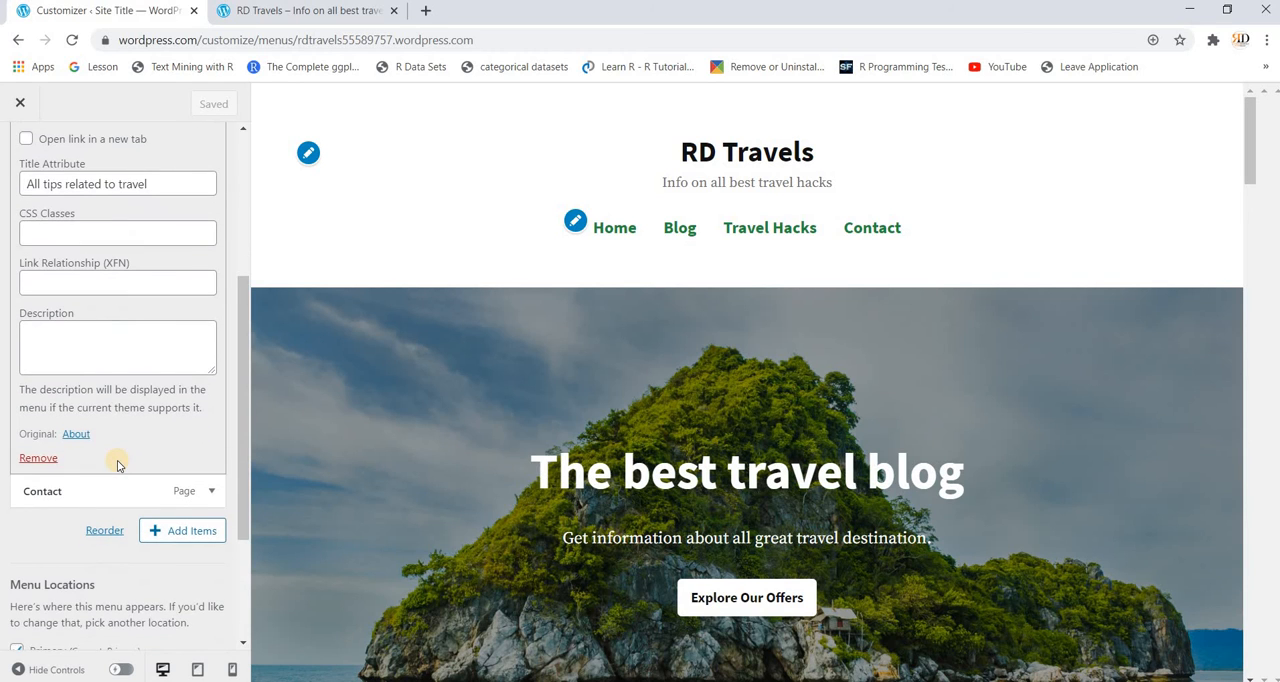
click(183, 533)
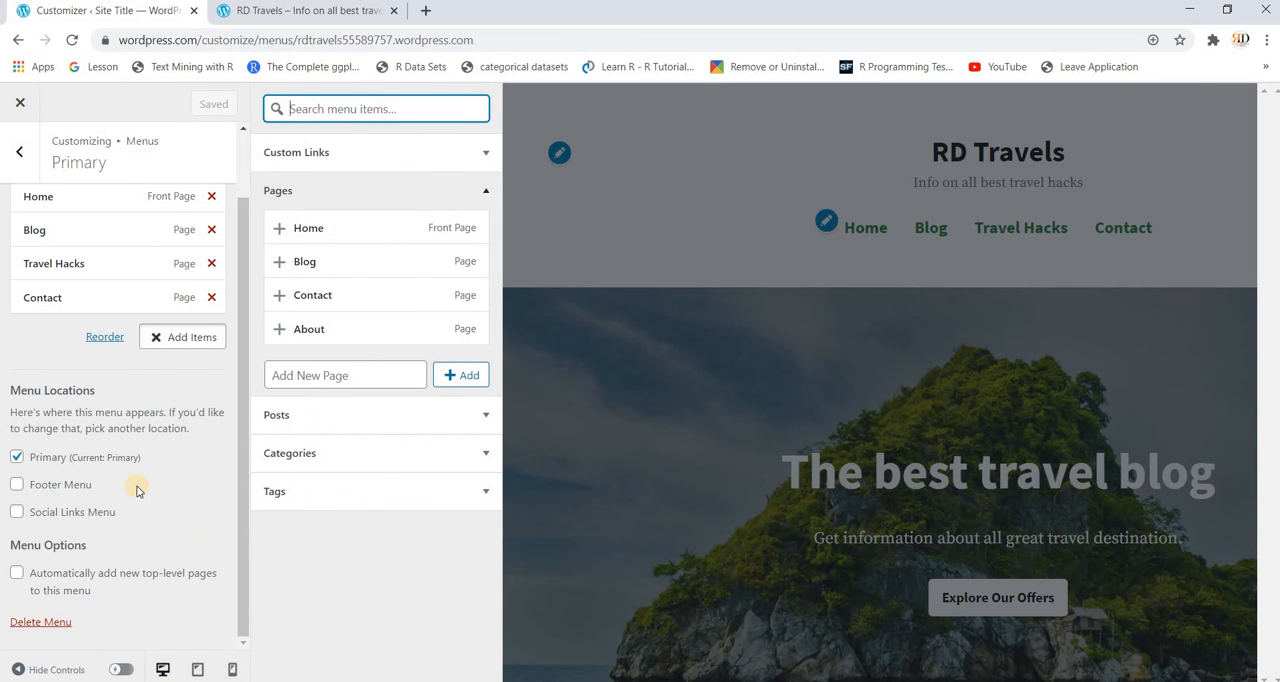
click(348, 384)
text(G)
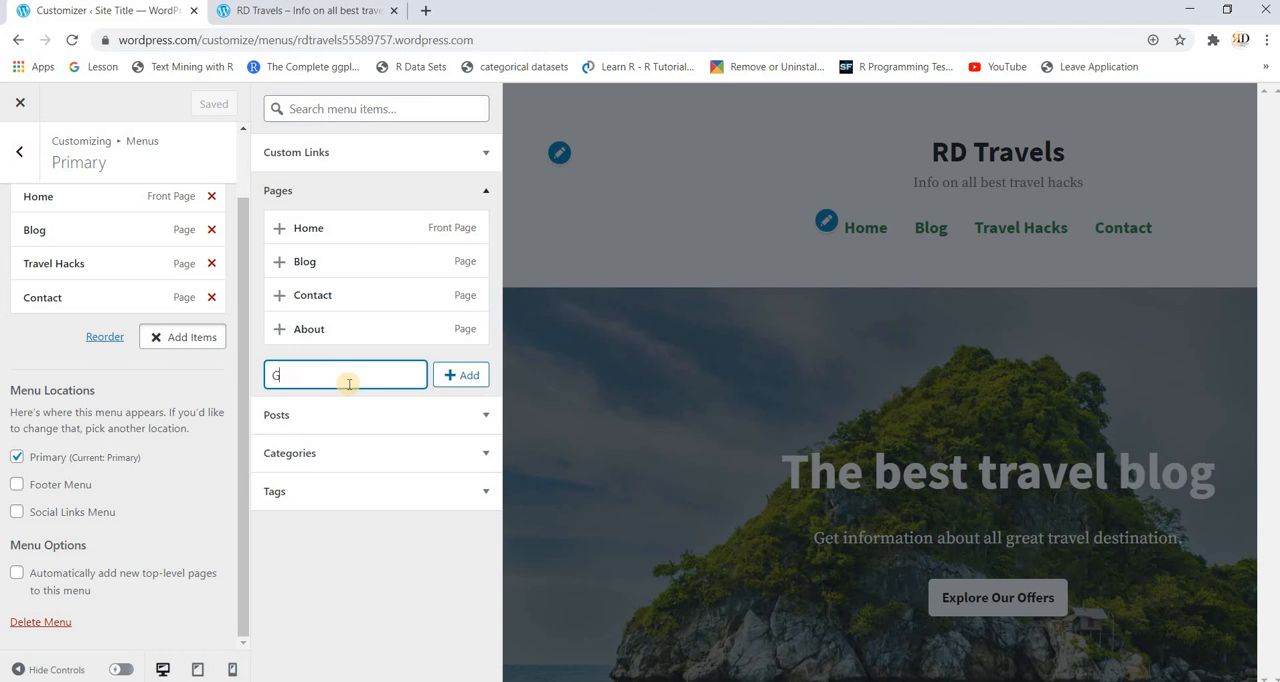
text(allery)
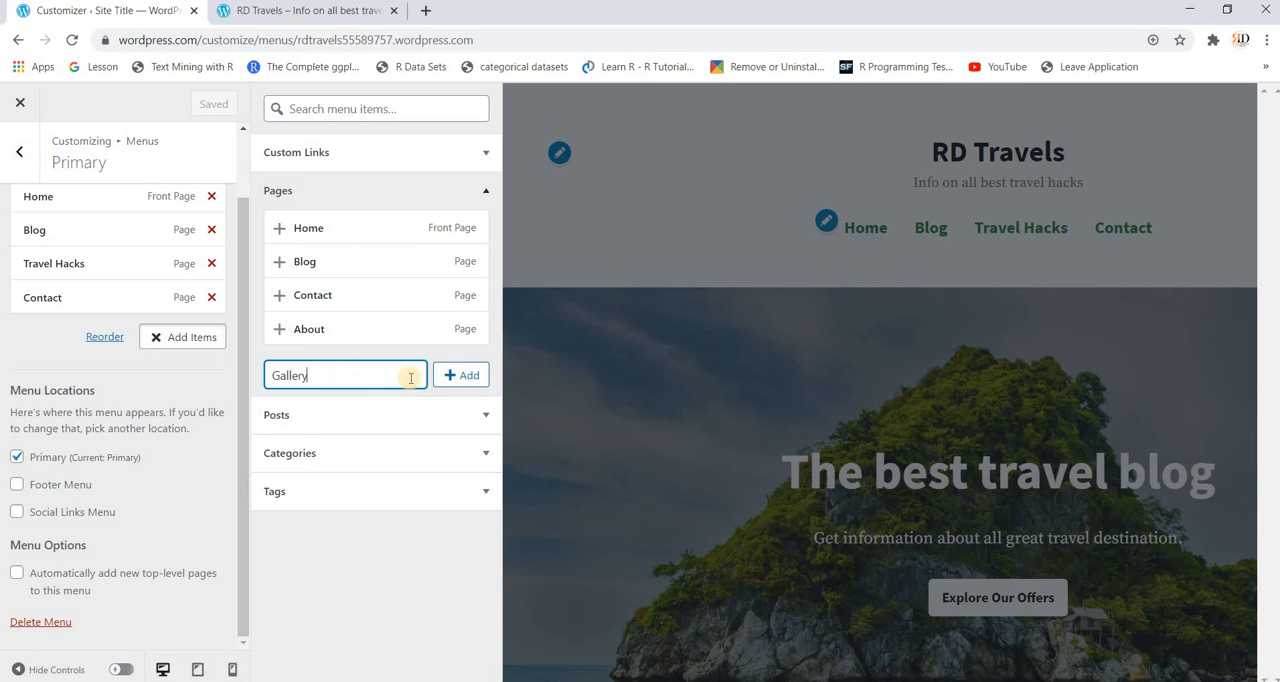
click(464, 383)
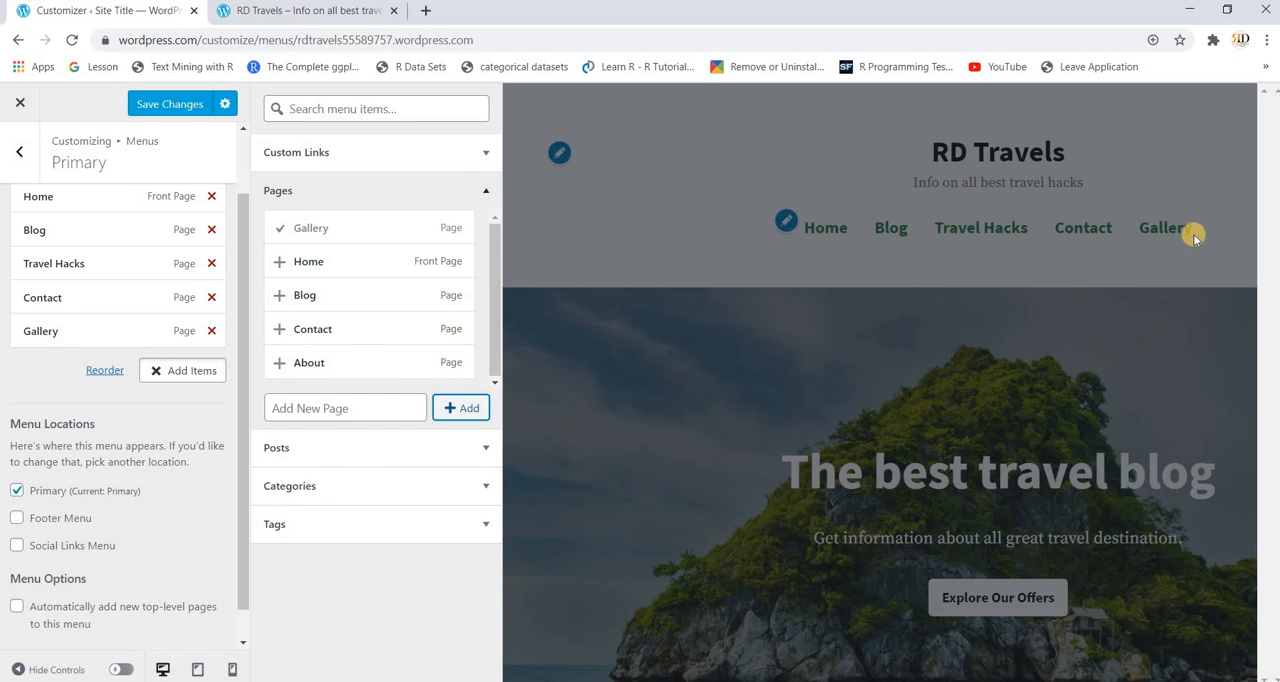
Step: Save the Primary menu changes and check the navigation on the reloaded live site
click(350, 11)
click(72, 42)
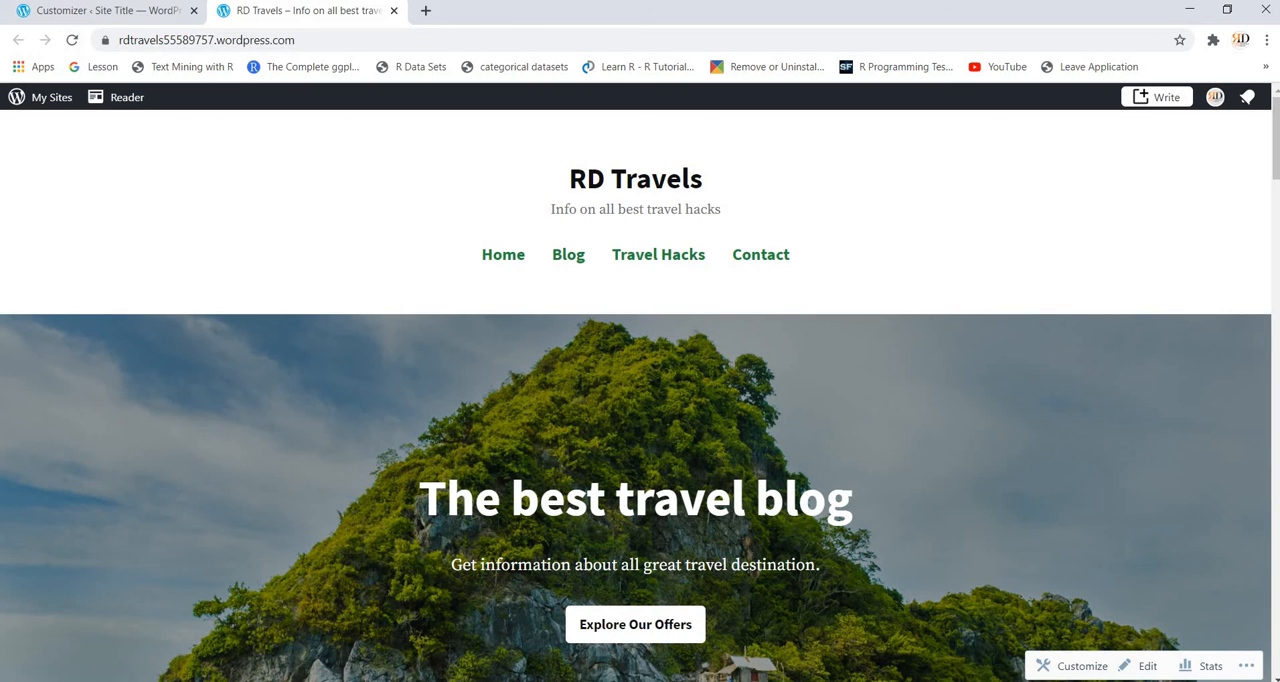
click(101, 10)
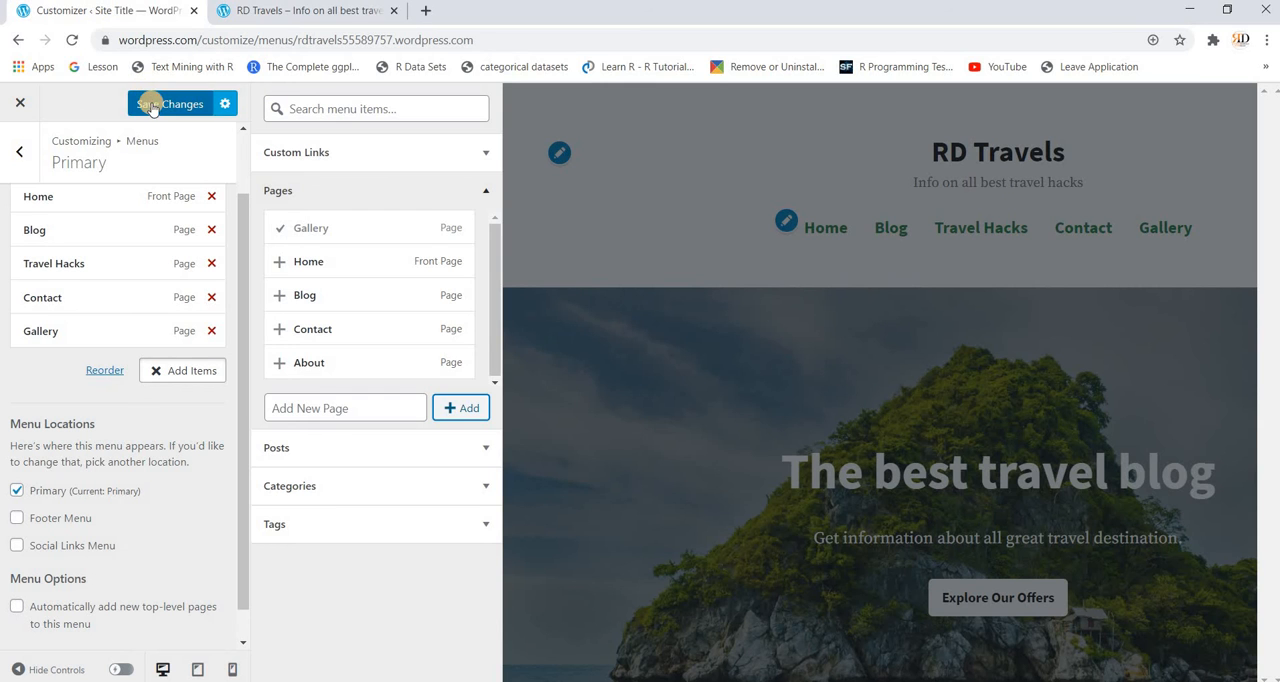
click(151, 107)
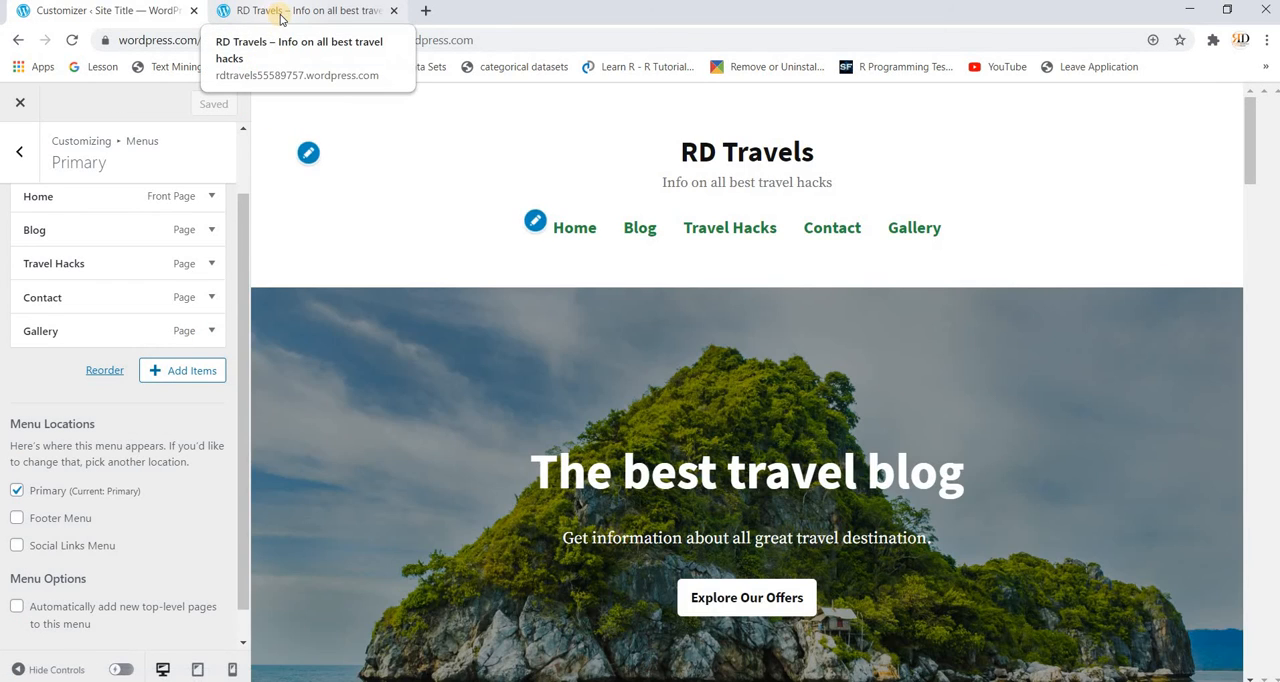
click(278, 14)
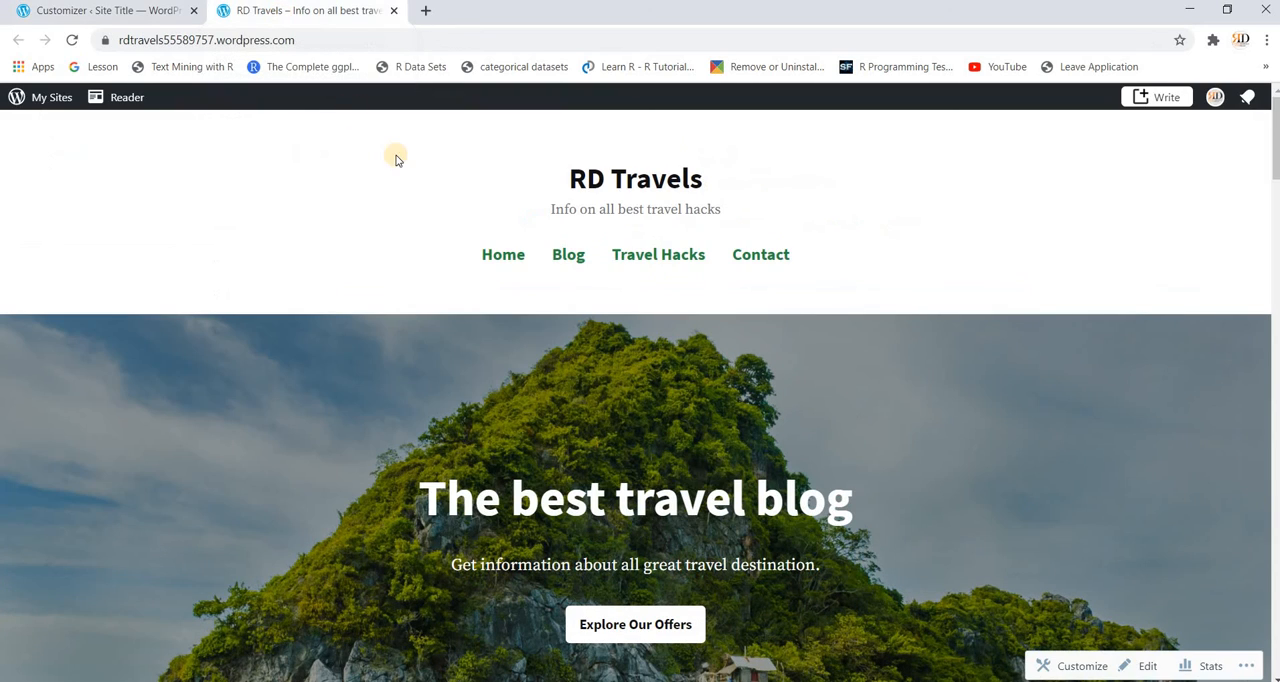
click(70, 42)
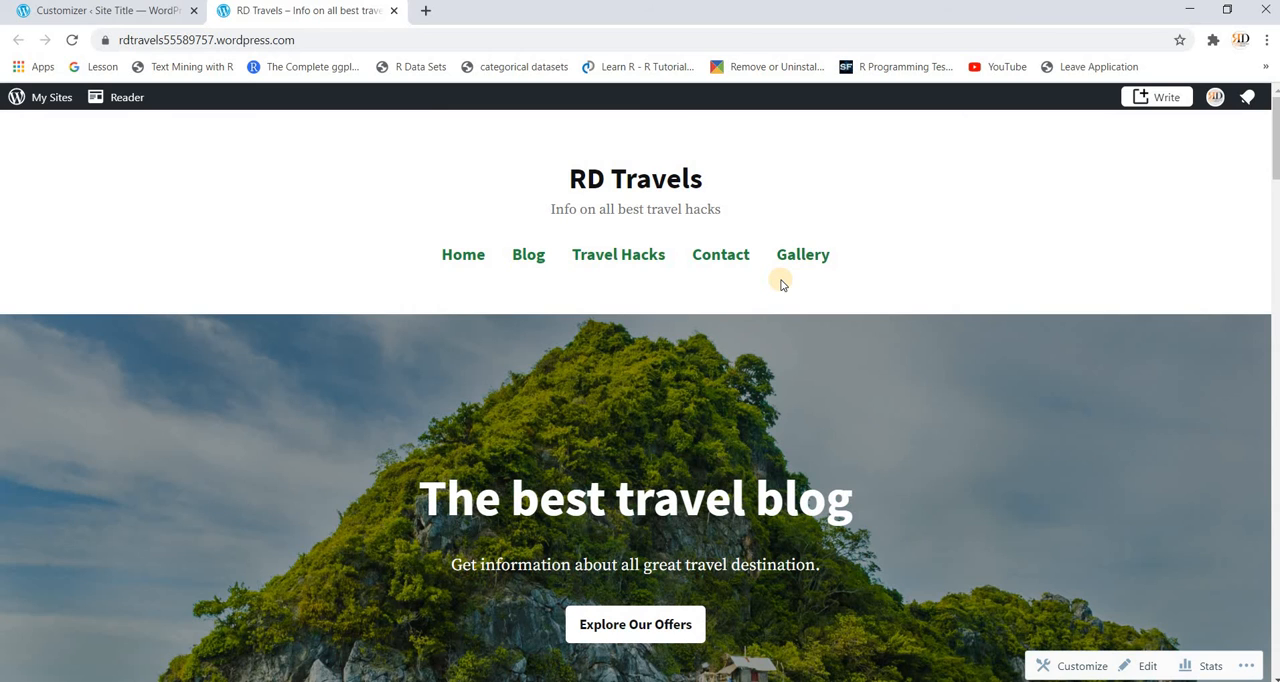
click(107, 12)
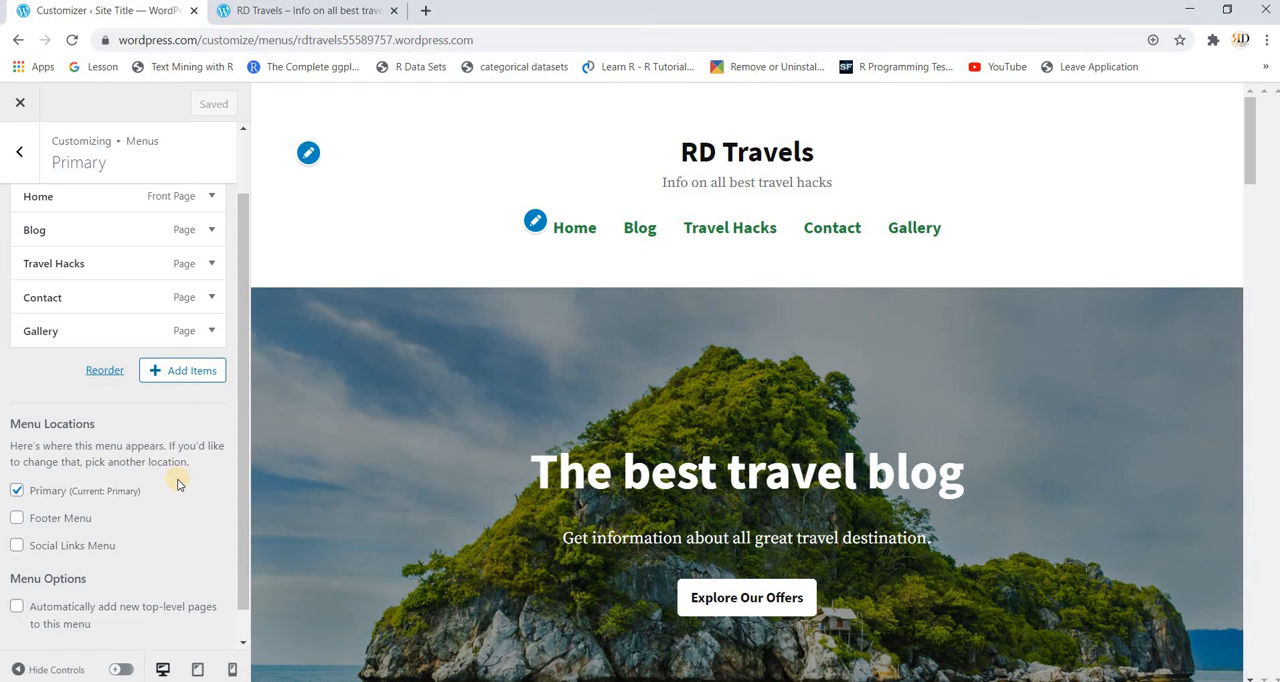
Step: Examine the Primary menu settings and look over the homepage sections in the preview
scroll(178, 484, down, 1)
scroll(178, 484, up, 2)
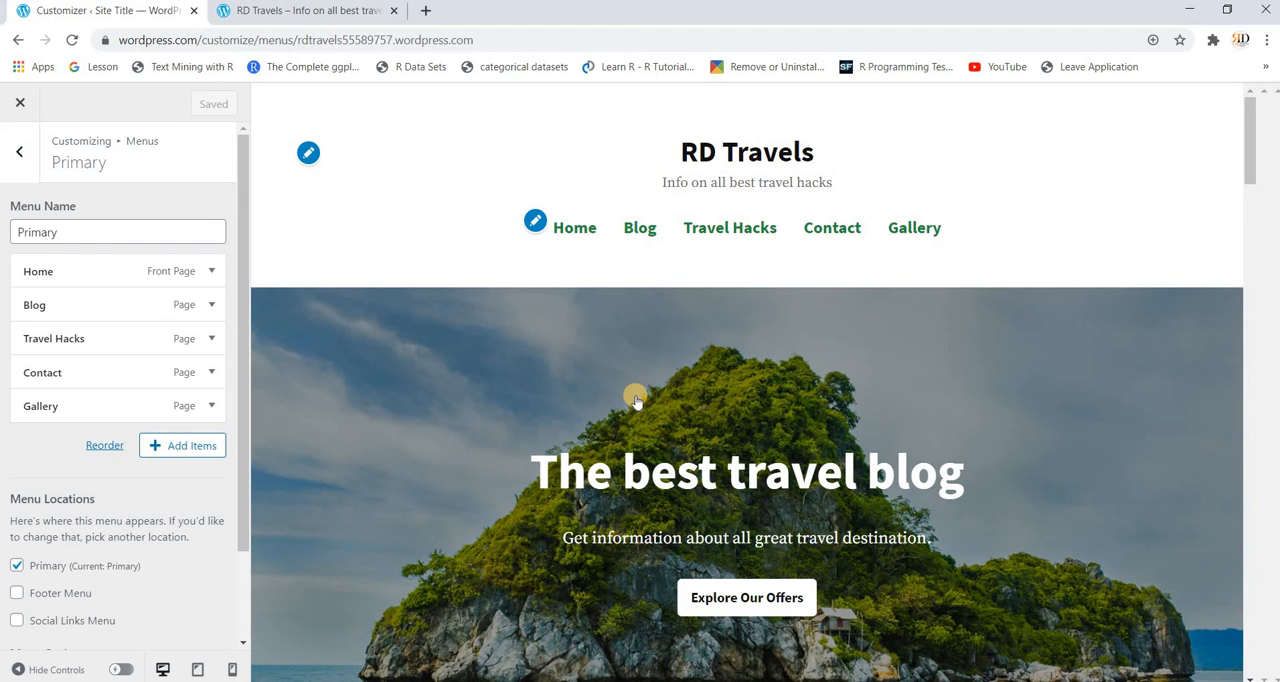
scroll(635, 400, down, 2)
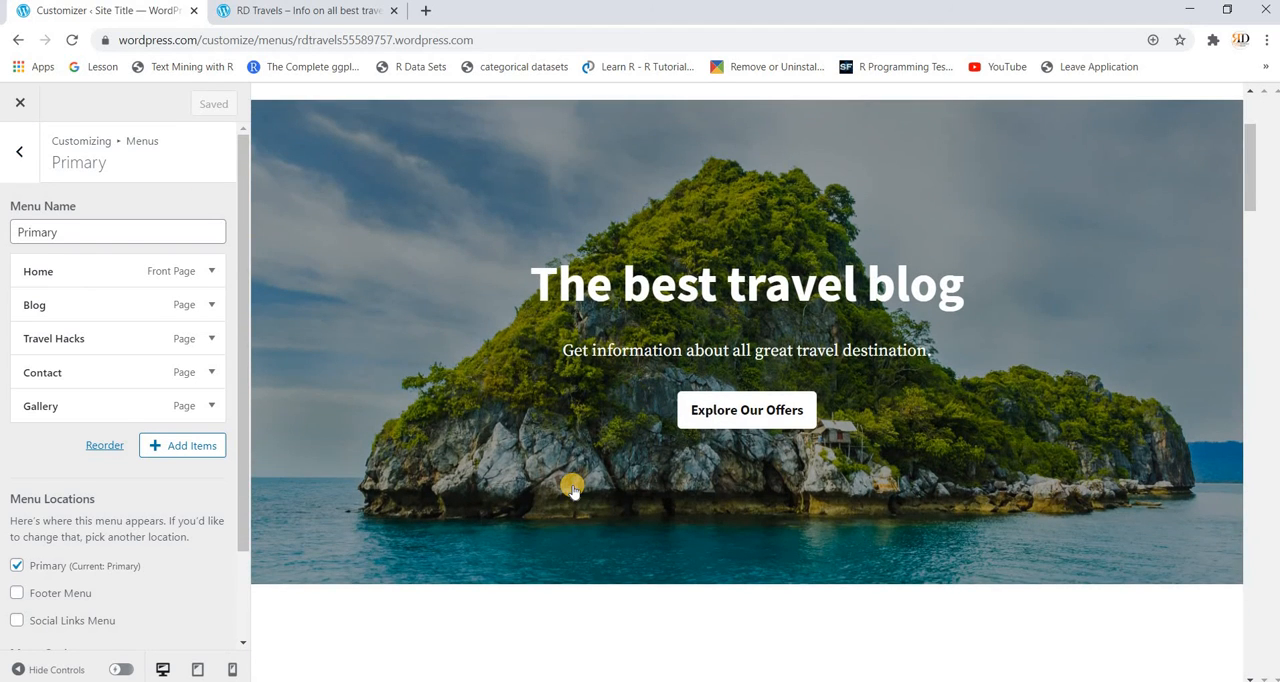
scroll(572, 488, down, 3)
scroll(572, 488, up, 5)
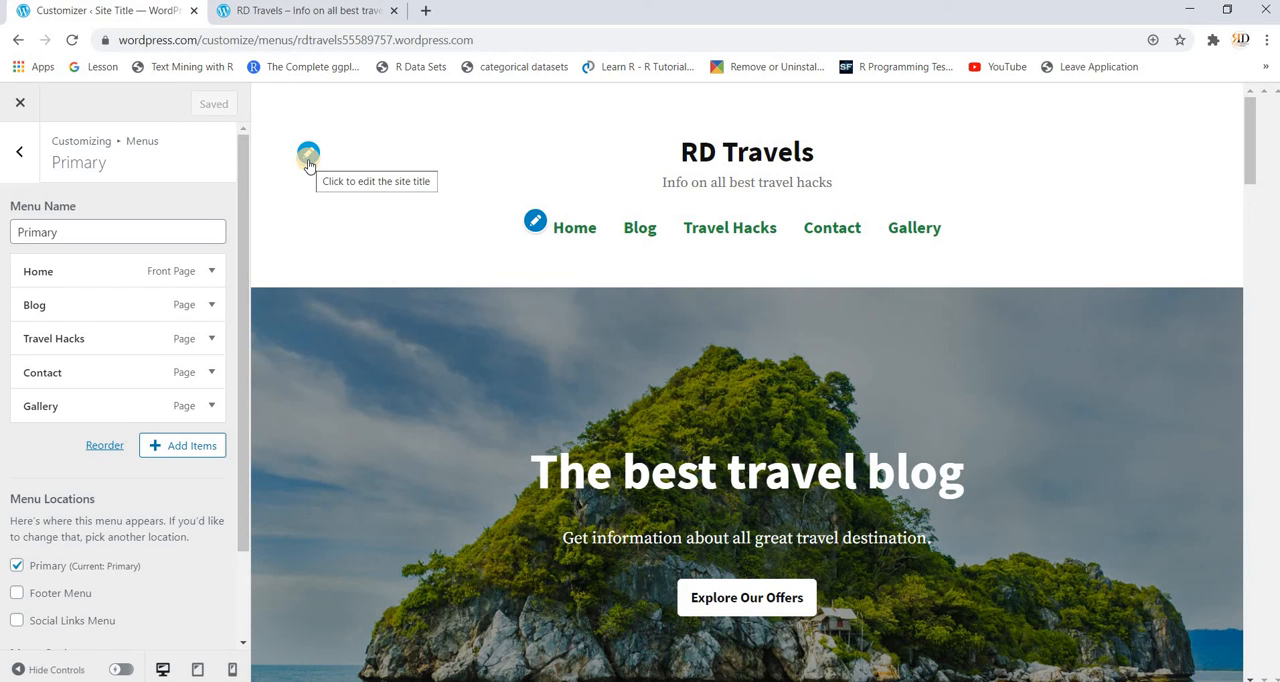
scroll(760, 435, down, 3)
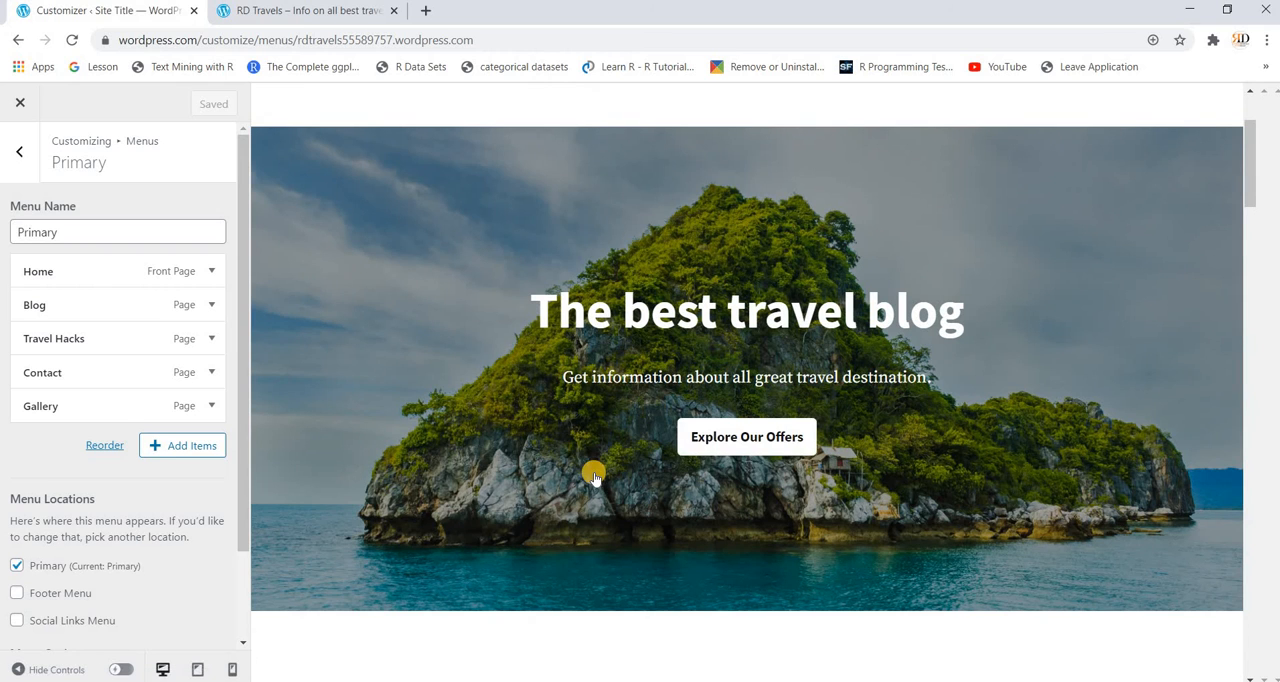
scroll(593, 475, down, 3)
click(698, 495)
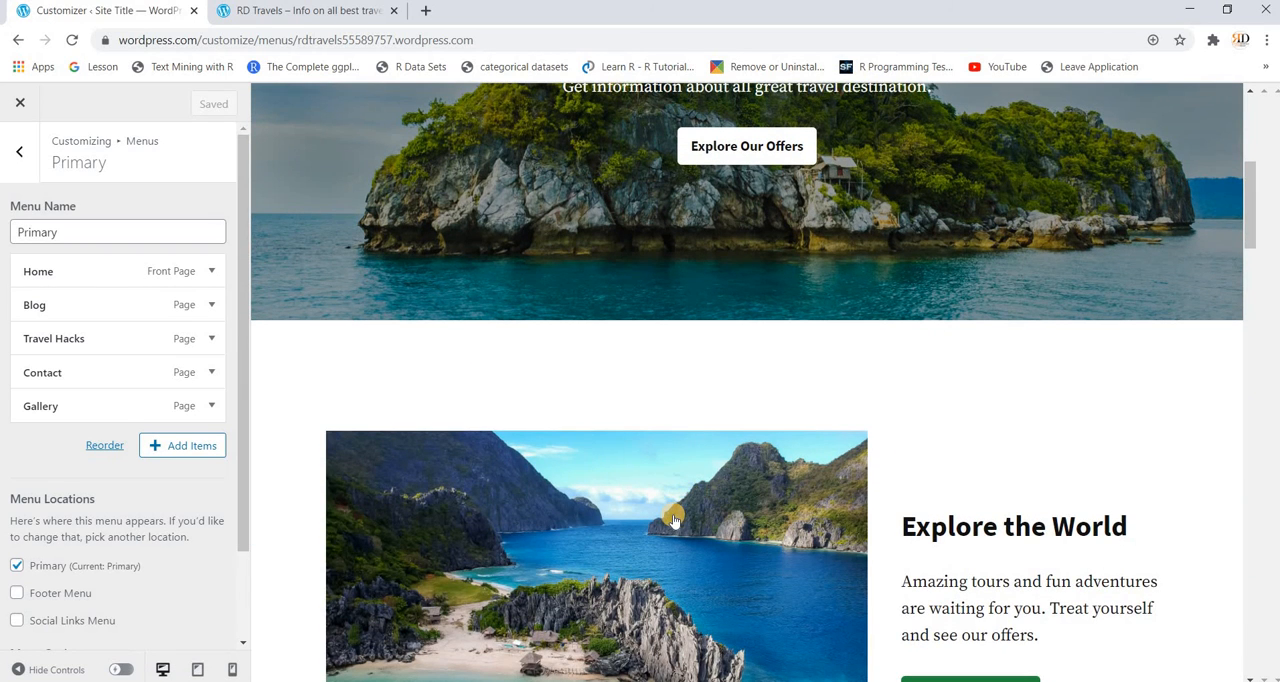
scroll(659, 517, down, 2)
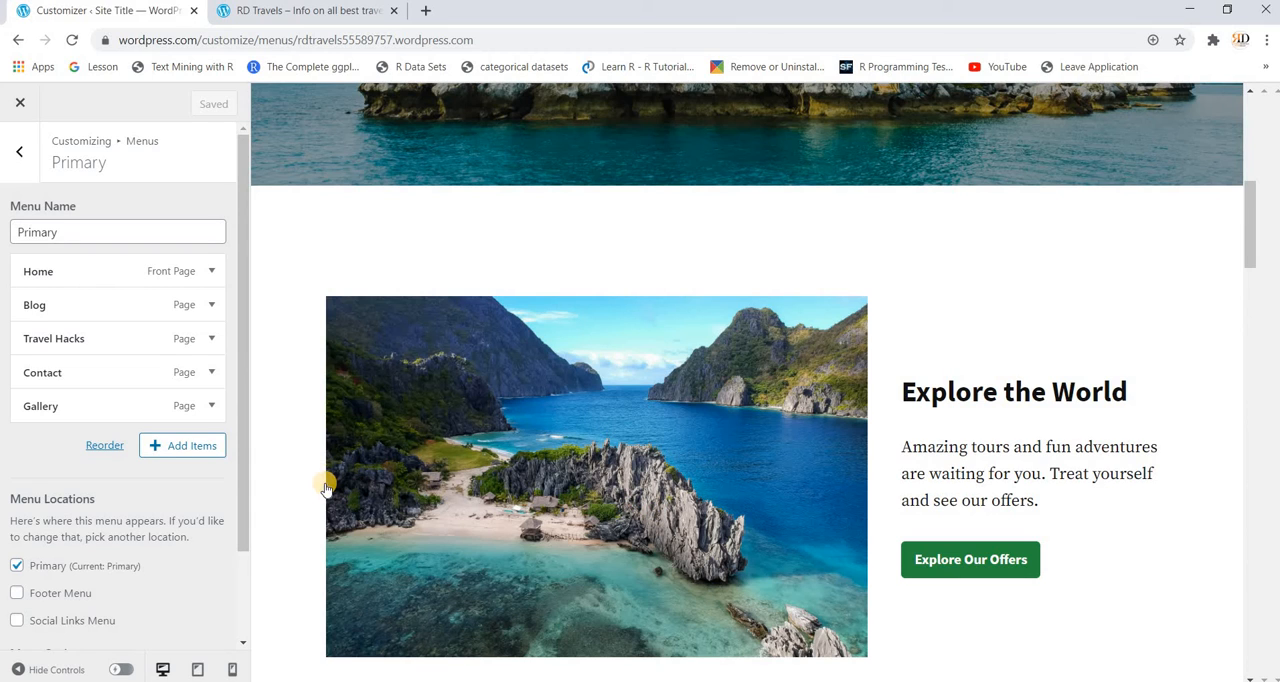
scroll(325, 487, up, 3)
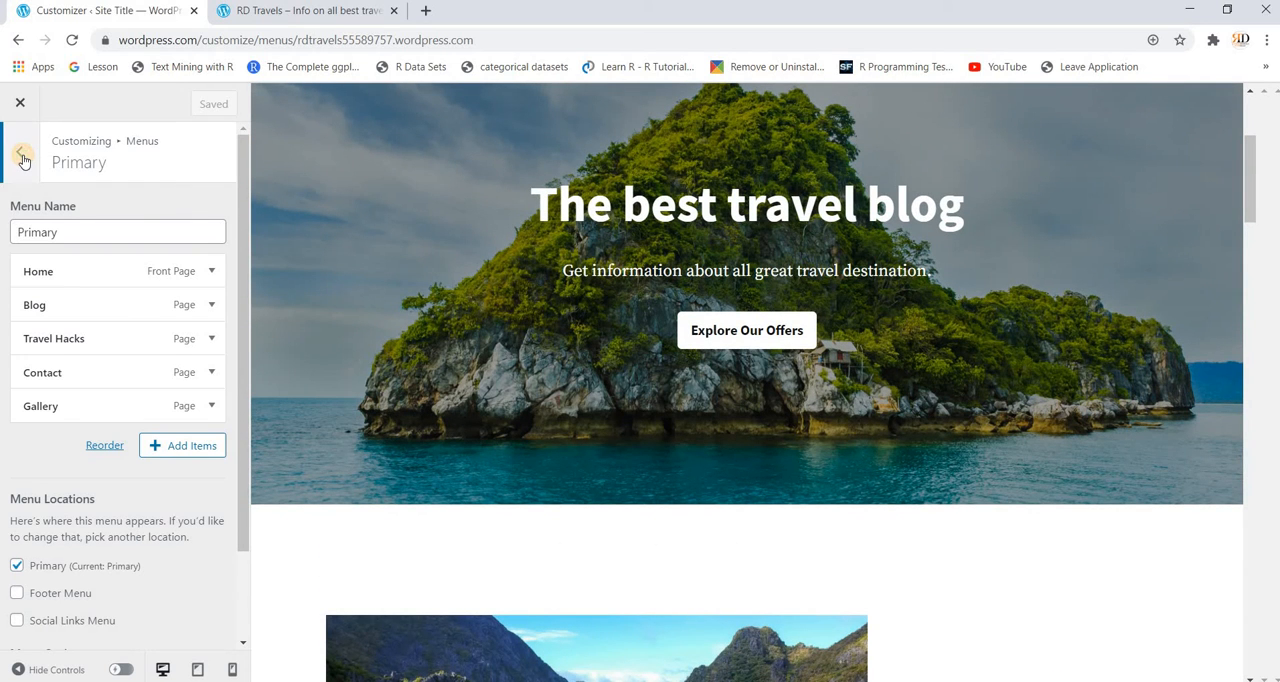
click(21, 157)
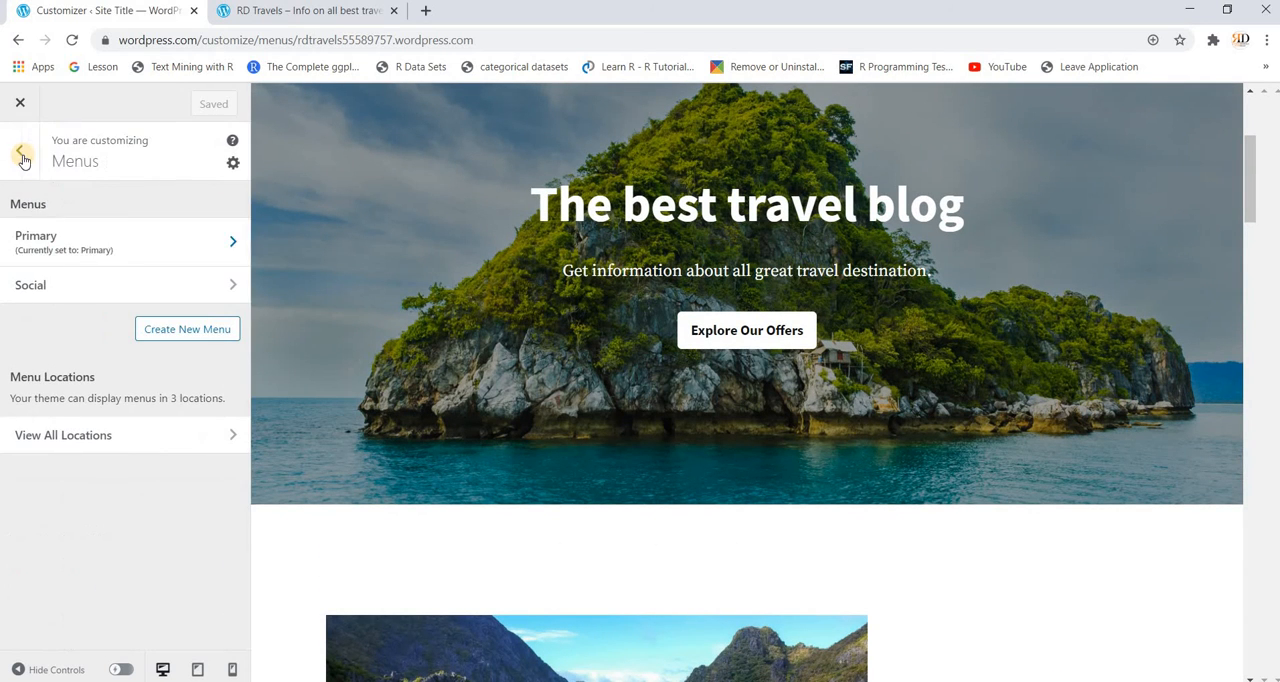
click(236, 288)
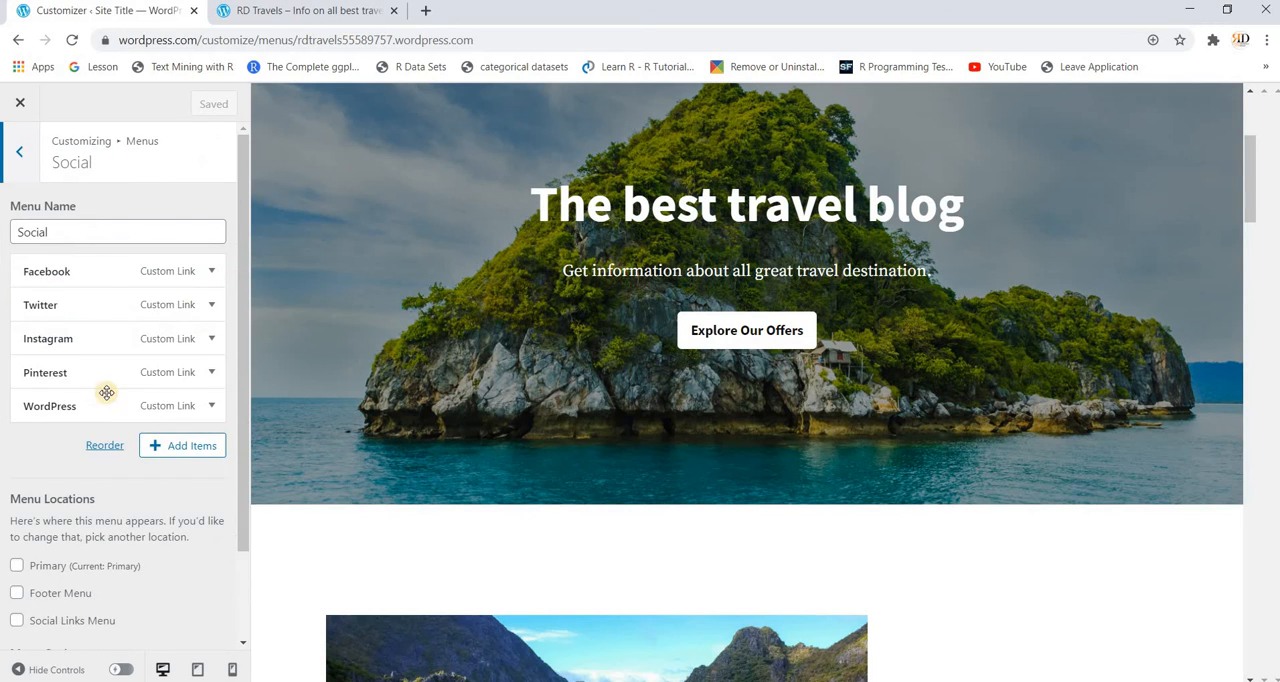
click(210, 274)
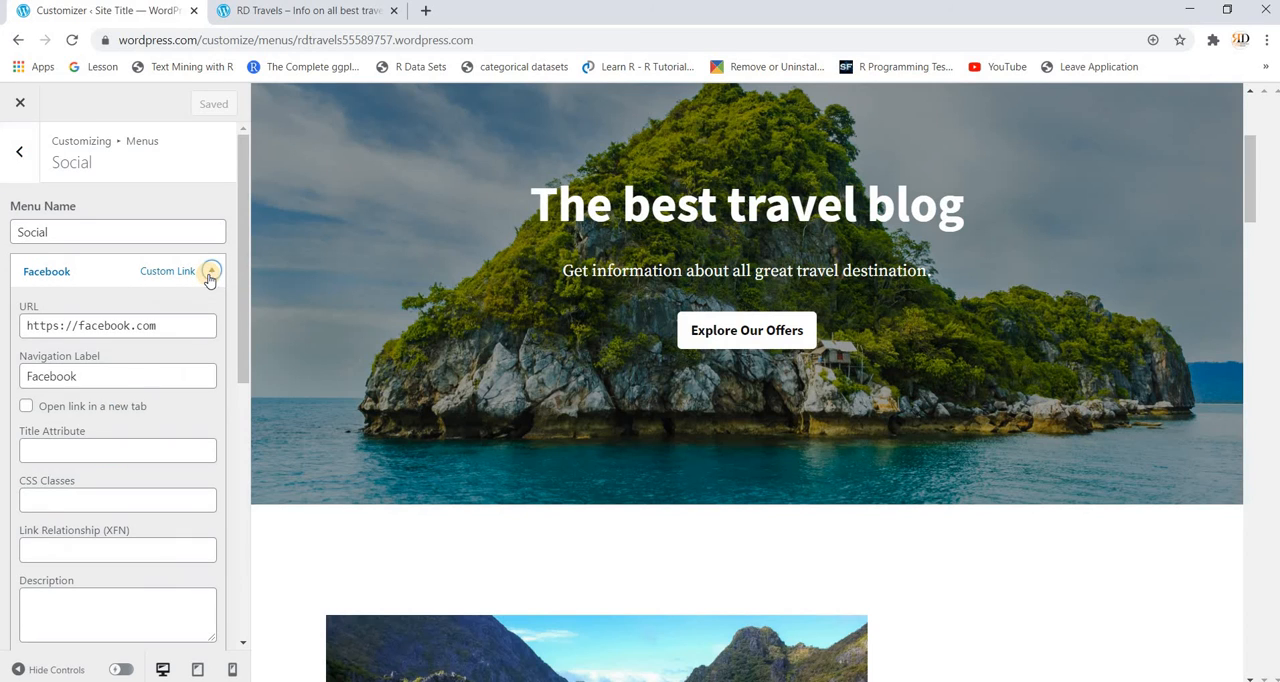
click(181, 322)
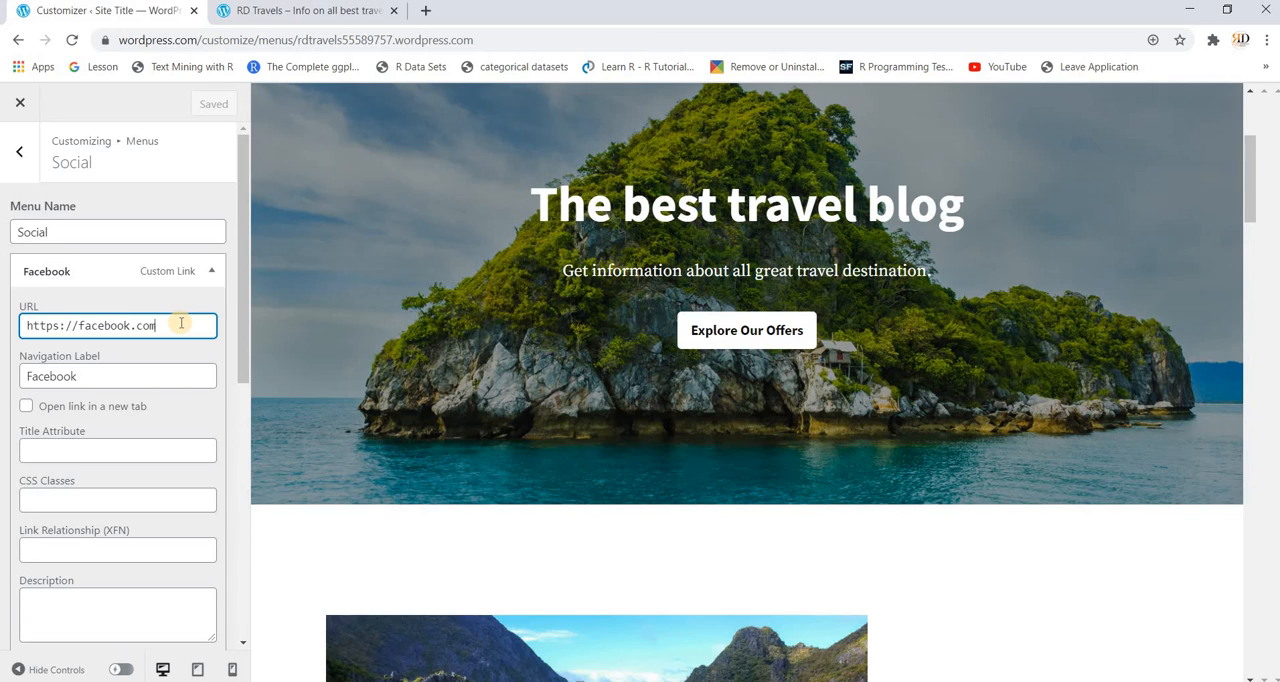
text(/rwithrd)
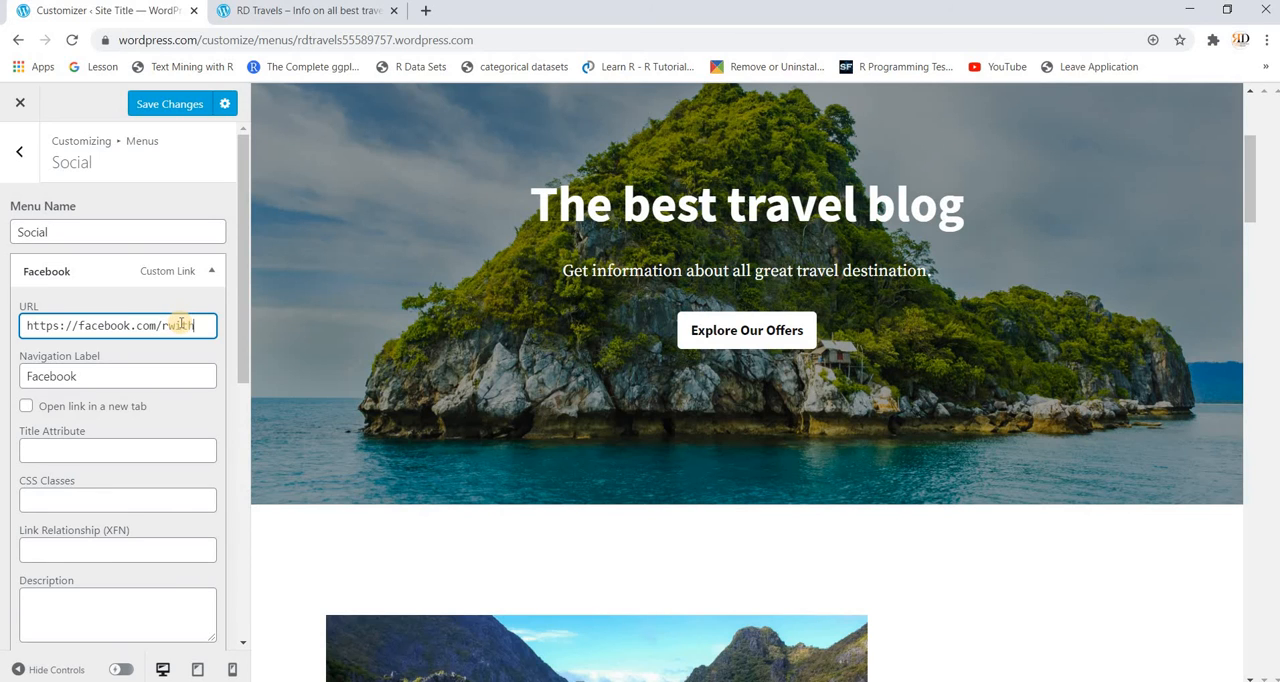
Step: Save the Social menu changes, reload the Customizer, and check the homepage preview down to its footer
click(172, 106)
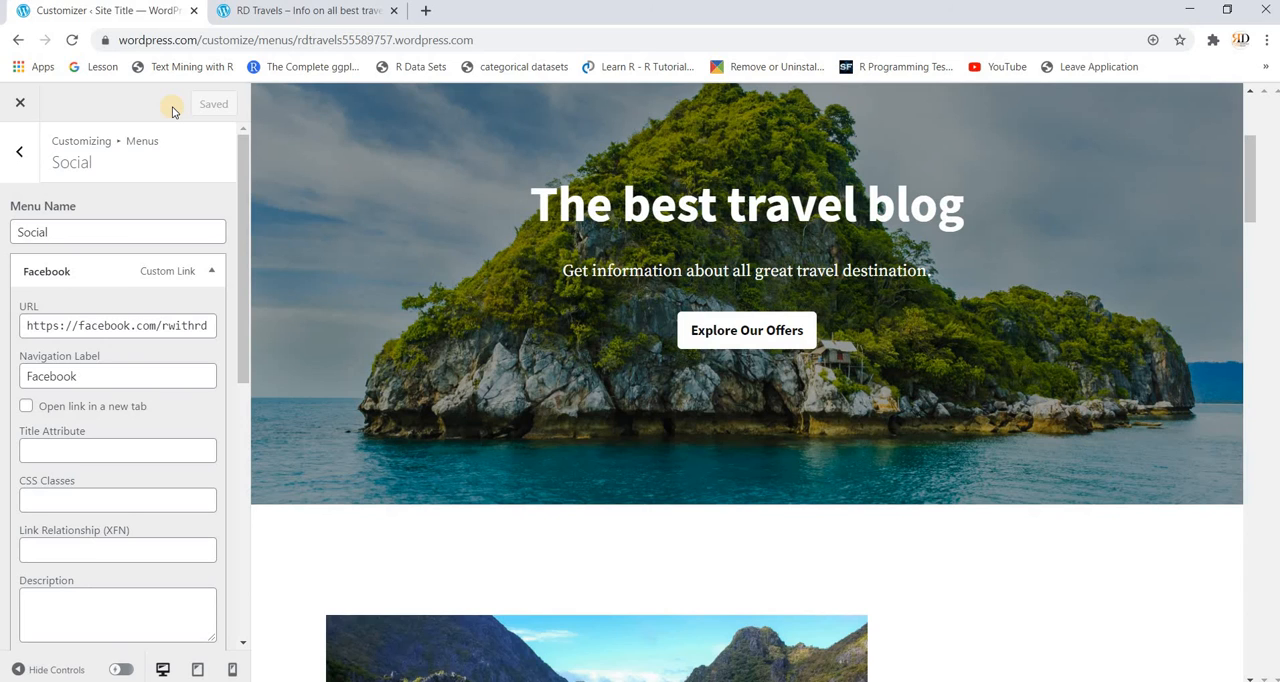
click(74, 40)
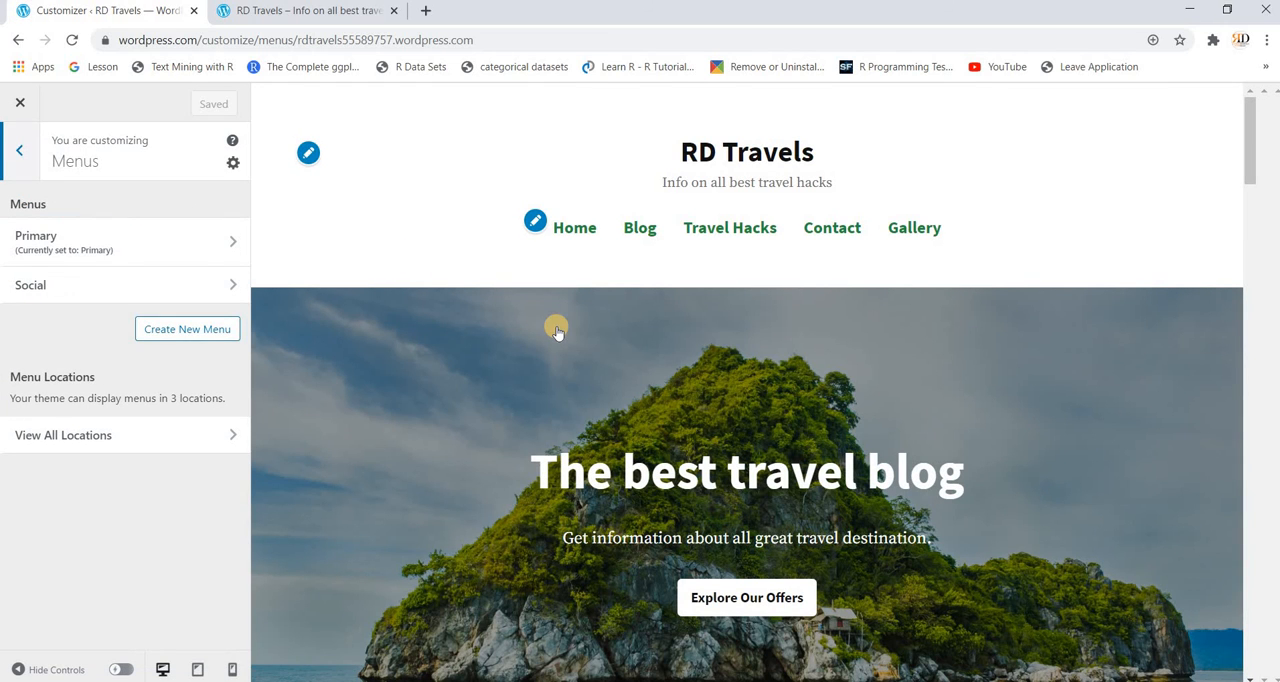
scroll(557, 332, down, 12)
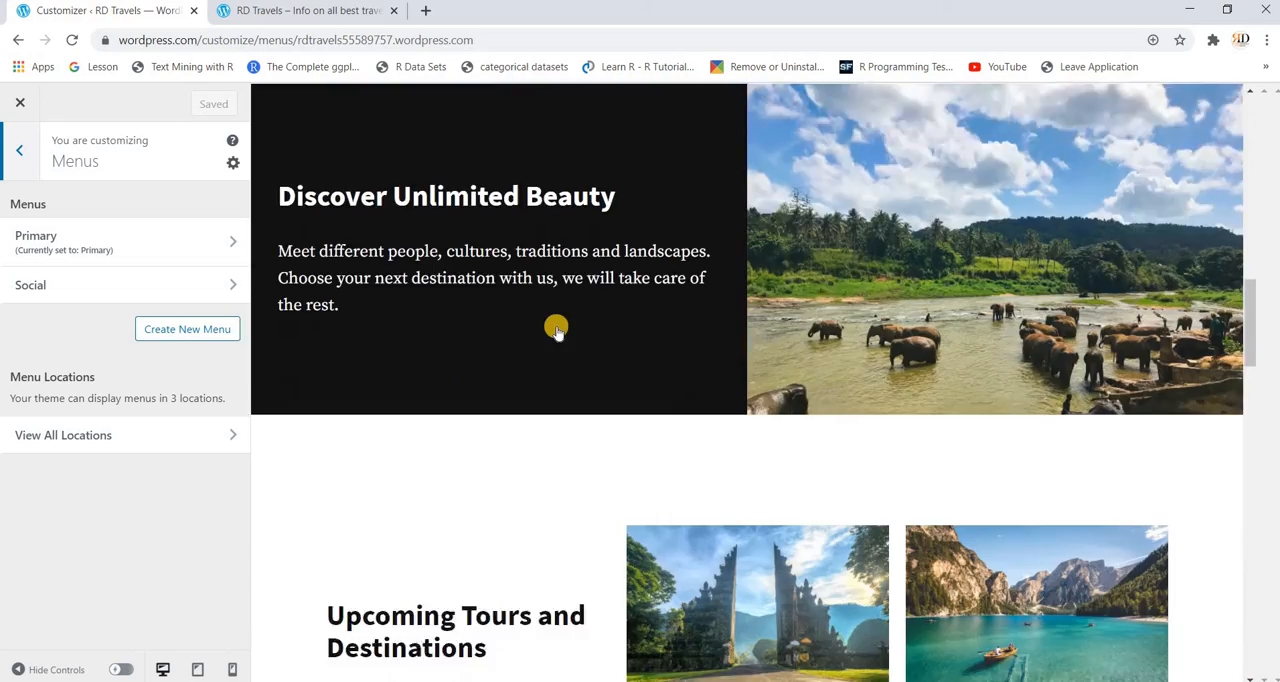
scroll(557, 332, down, 15)
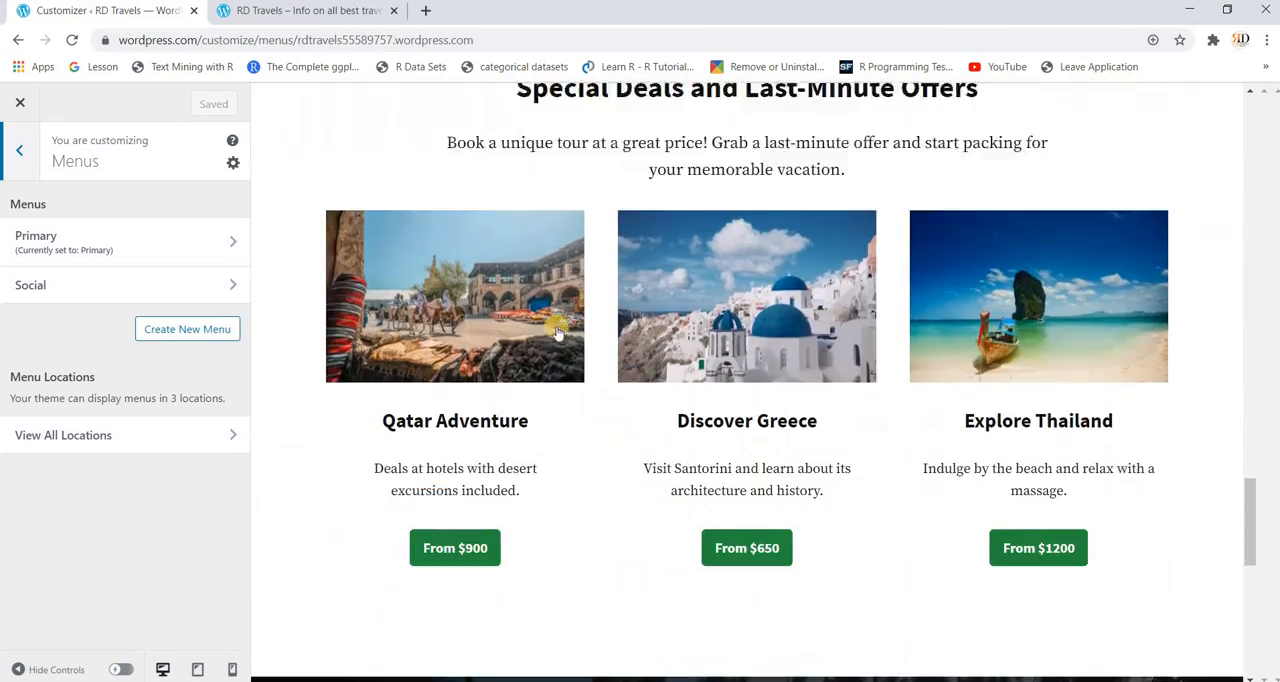
scroll(557, 332, down, 9)
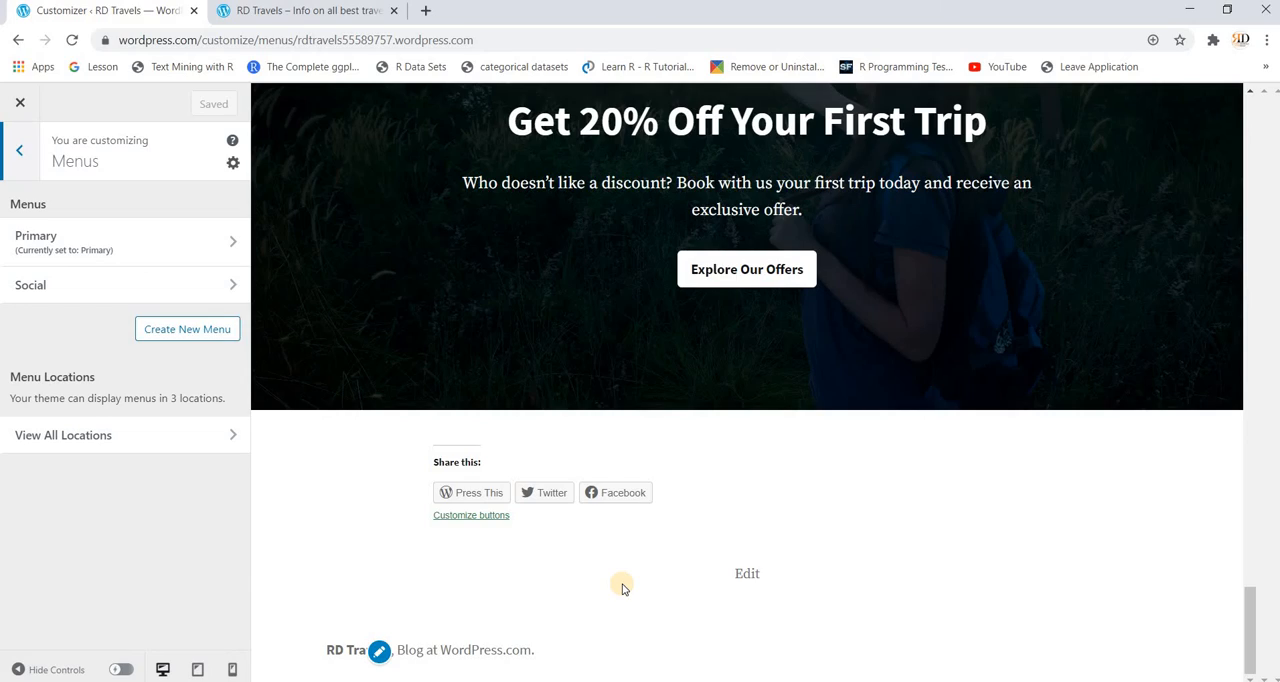
scroll(621, 588, up, 20)
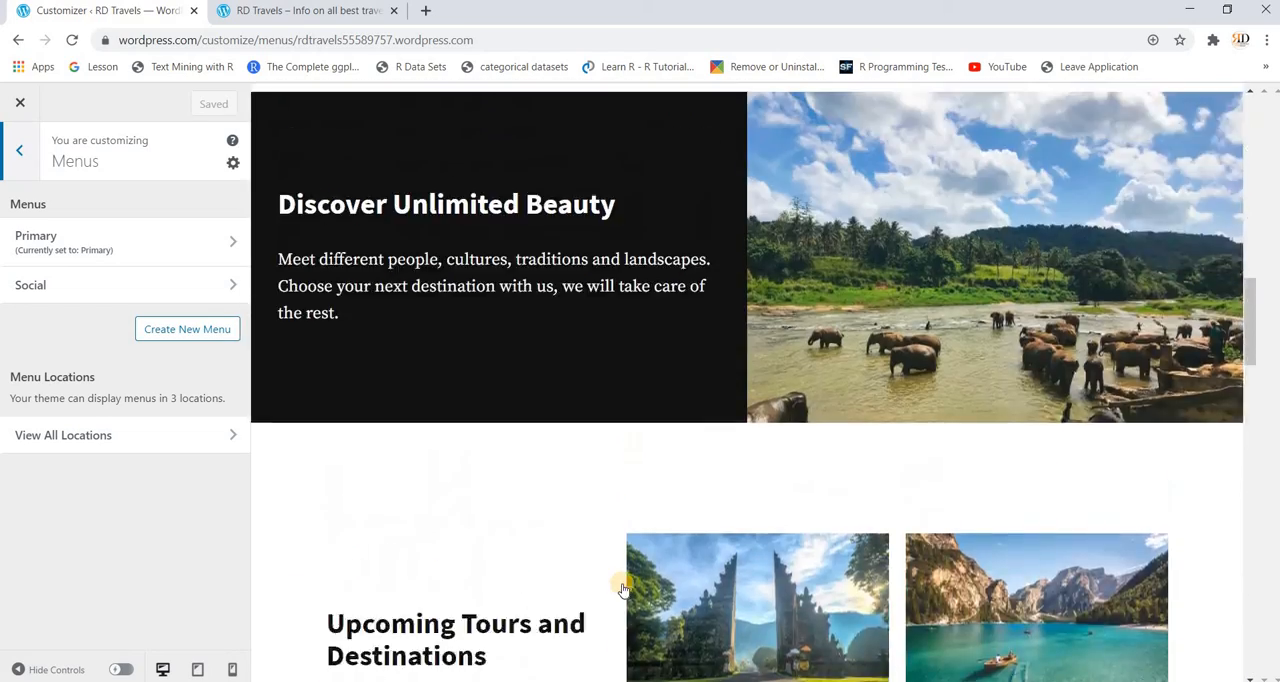
scroll(621, 588, up, 8)
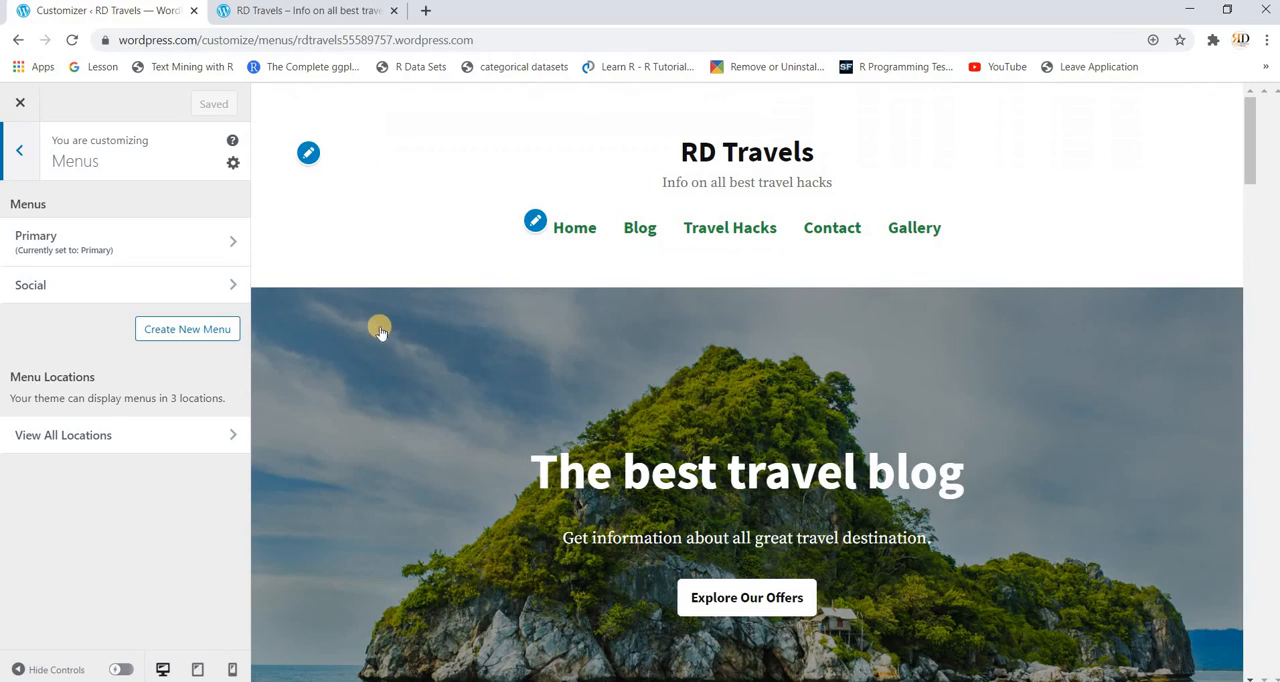
Step: Exit the Customizer to the My Home dashboard and expand the Tools section of the site navigation
click(21, 150)
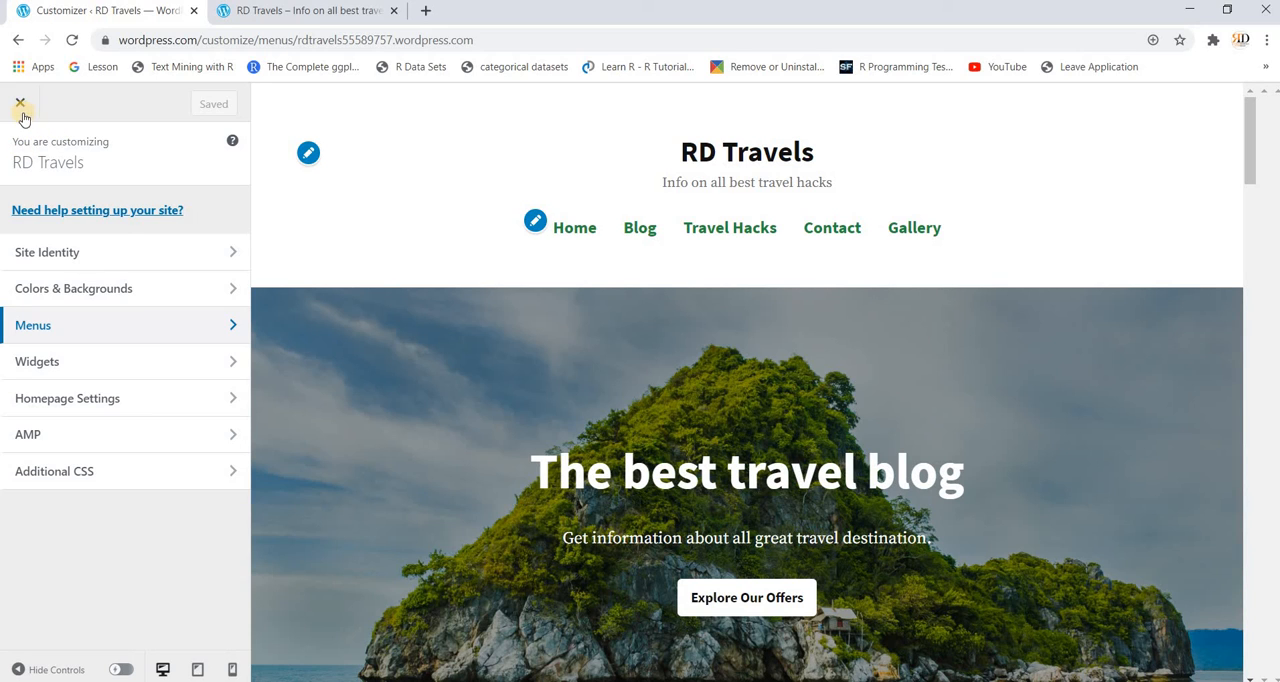
click(19, 106)
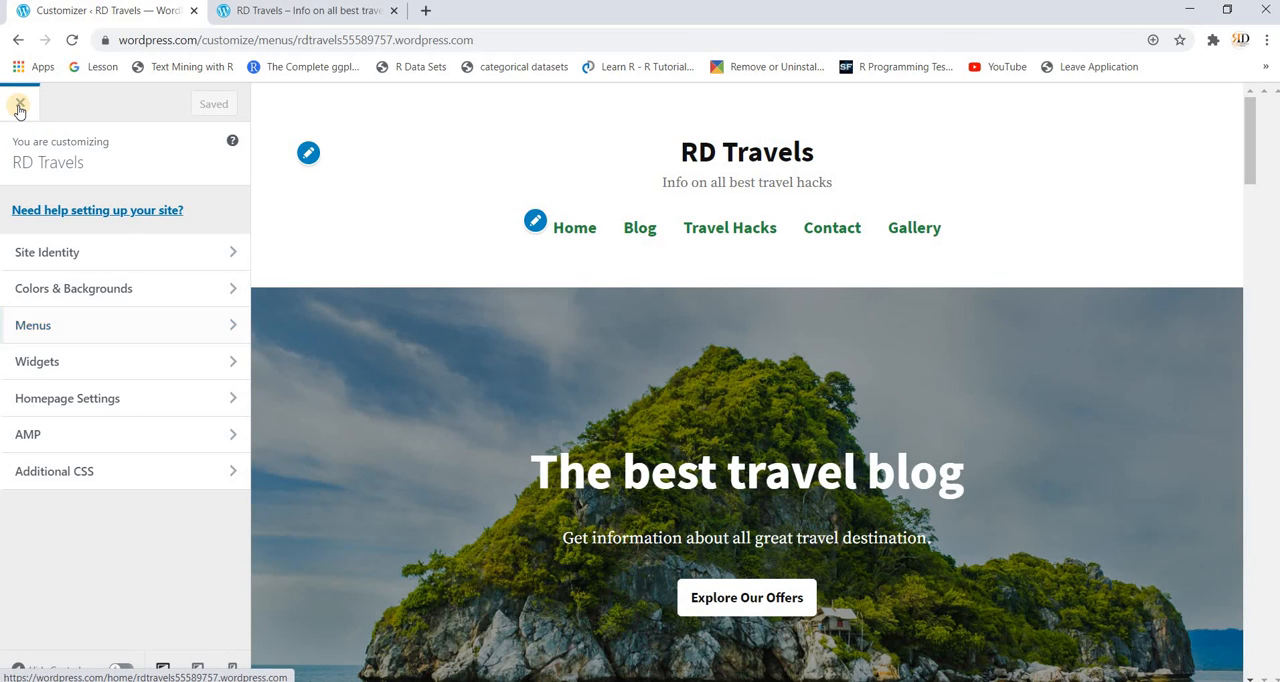
scroll(167, 476, down, 3)
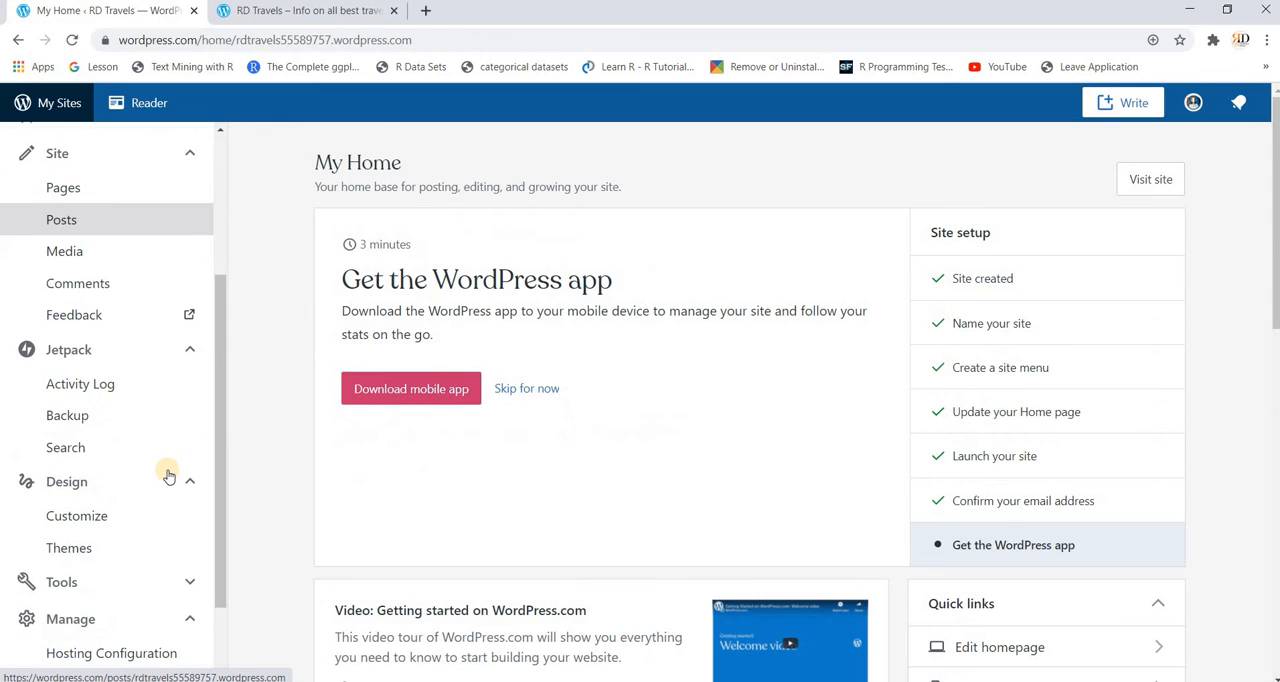
scroll(166, 474, down, 1)
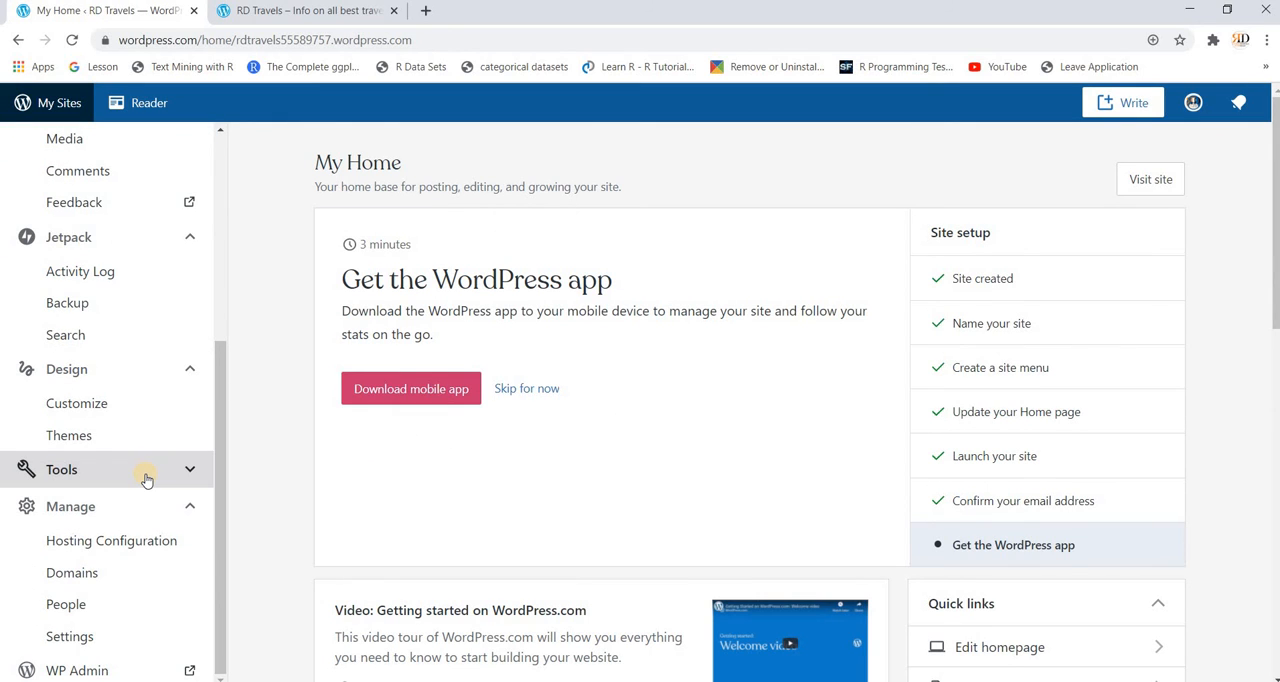
click(146, 479)
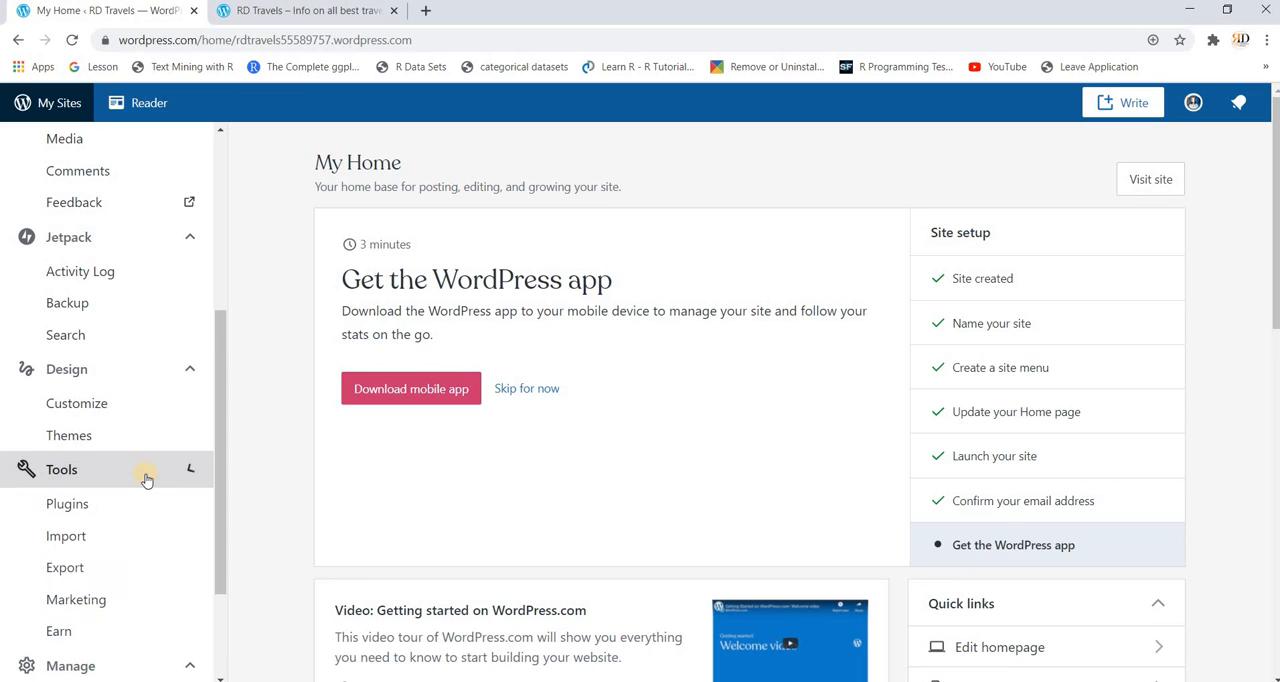
scroll(147, 525, down, 2)
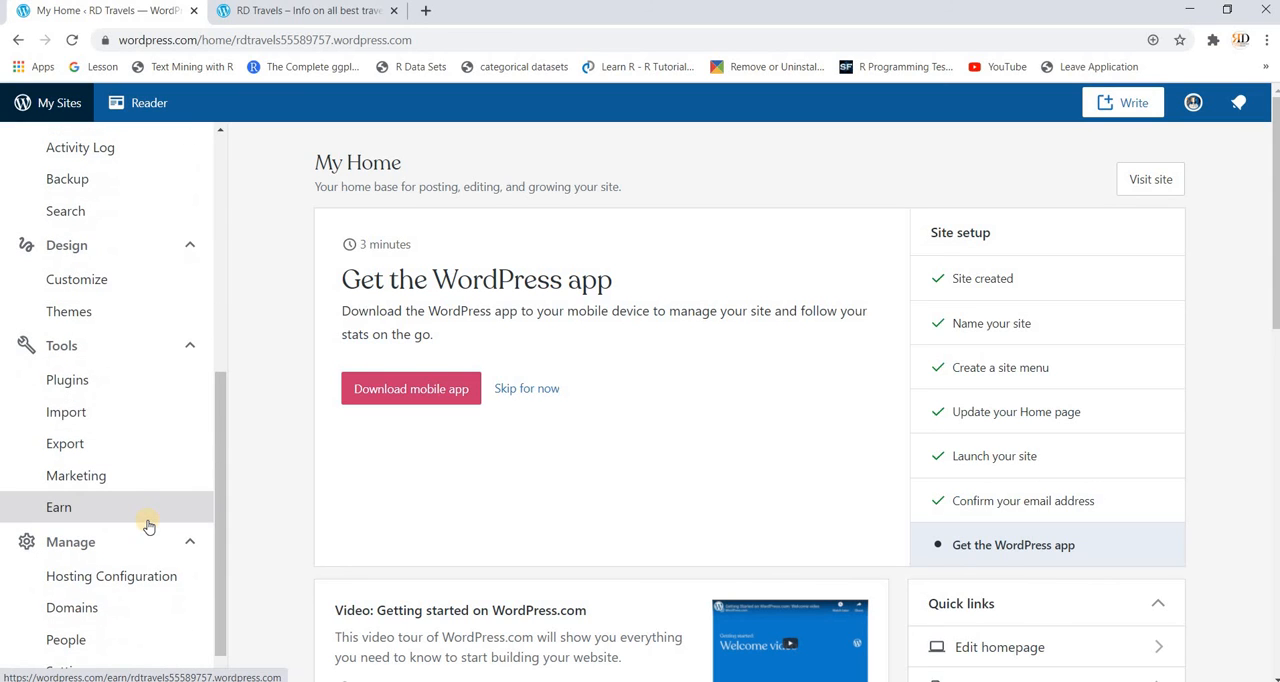
scroll(142, 500, down, 1)
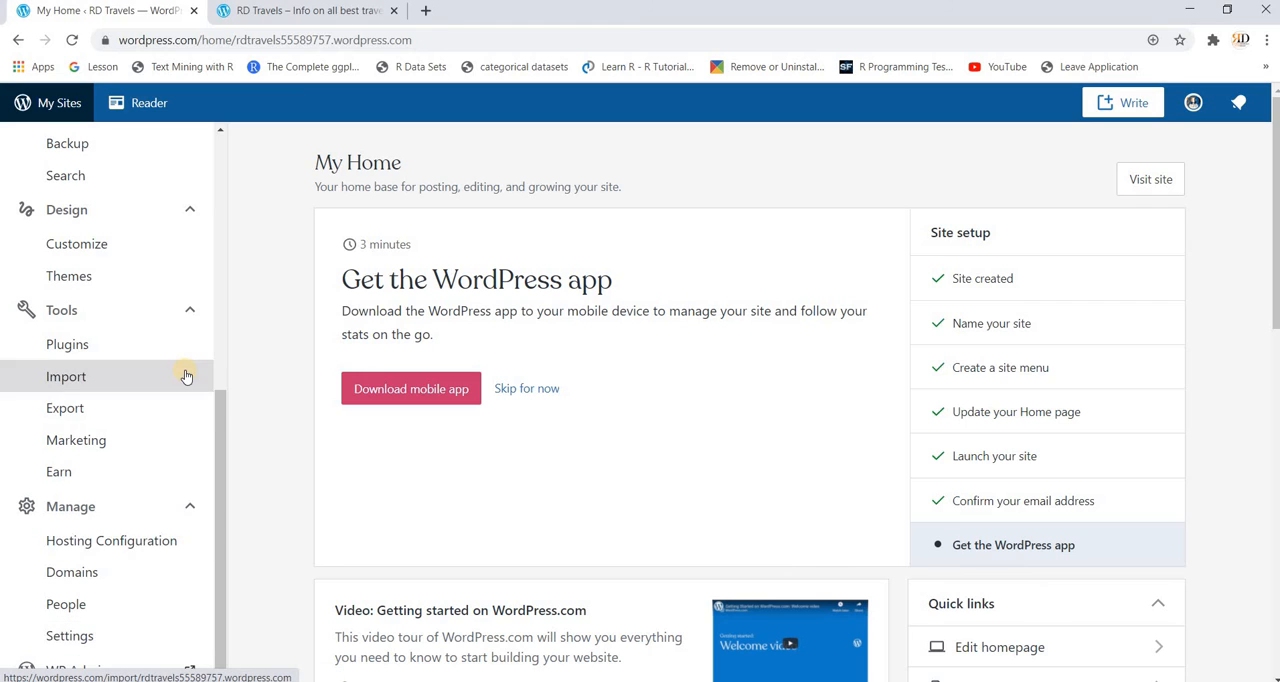
Step: Open the Plugins page and look over the featured, popular, and new plugins
click(129, 353)
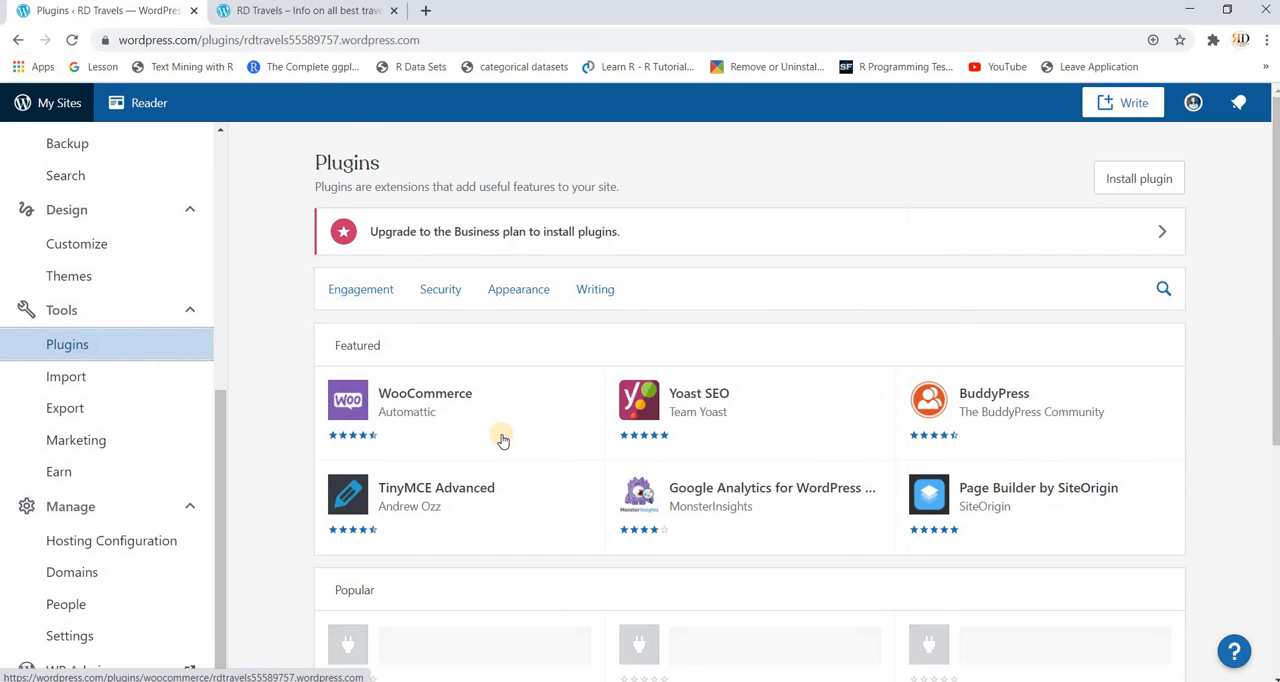
scroll(503, 440, down, 4)
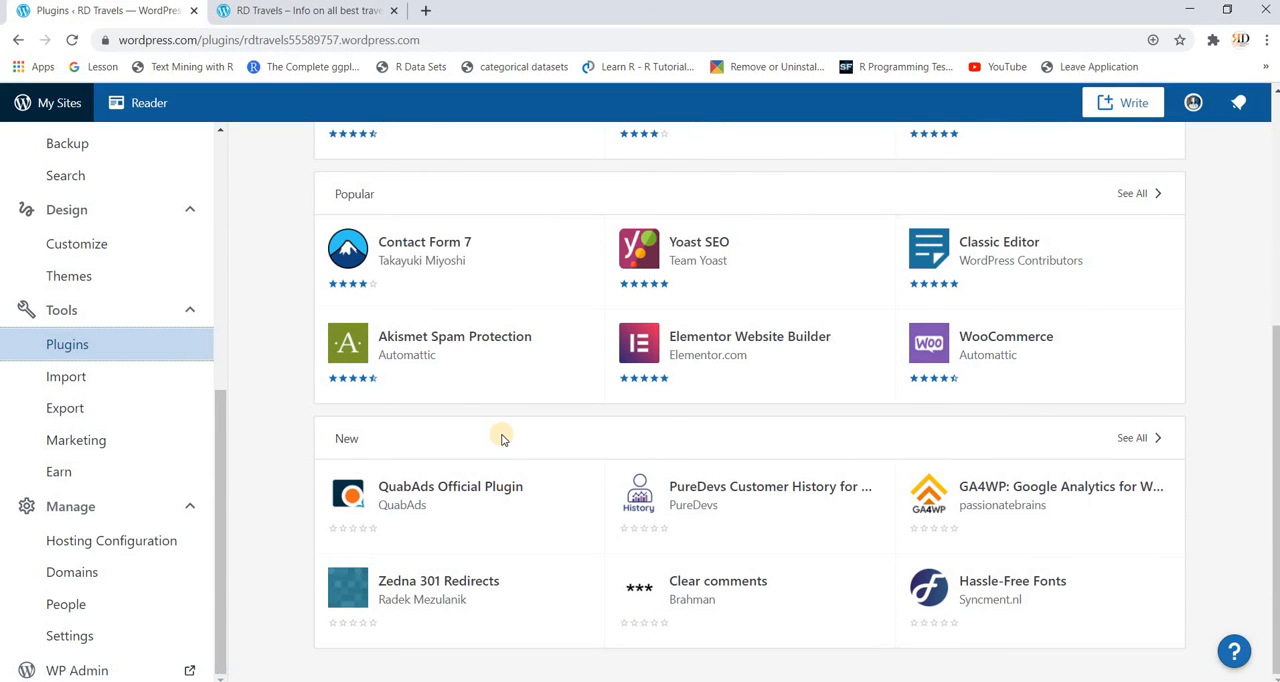
scroll(503, 440, up, 4)
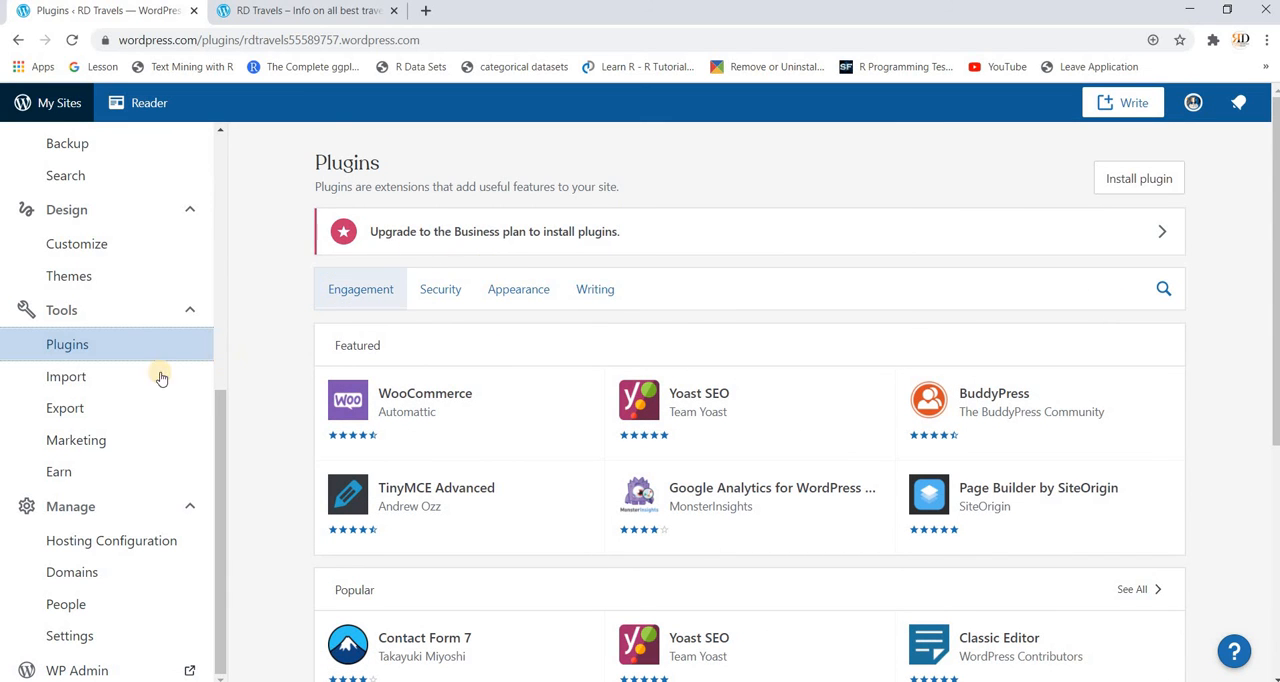
Step: Open the Import page and review the platforms from which content can be imported
click(115, 377)
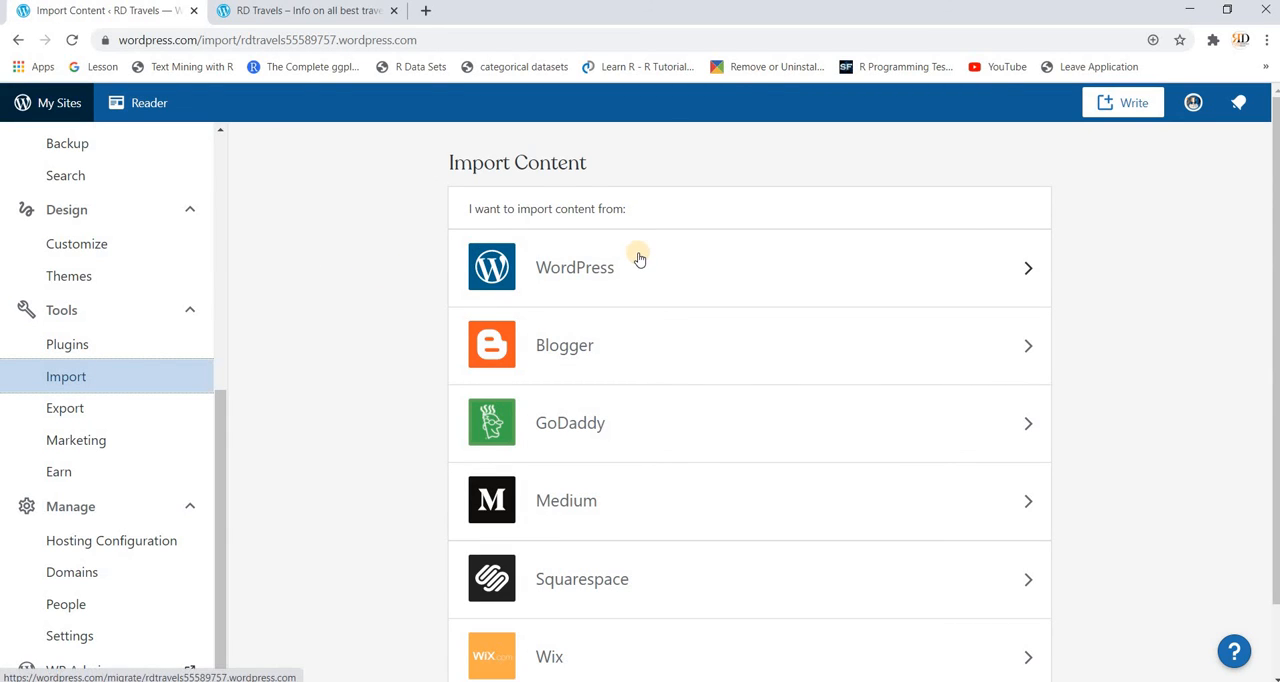
scroll(634, 495, down, 1)
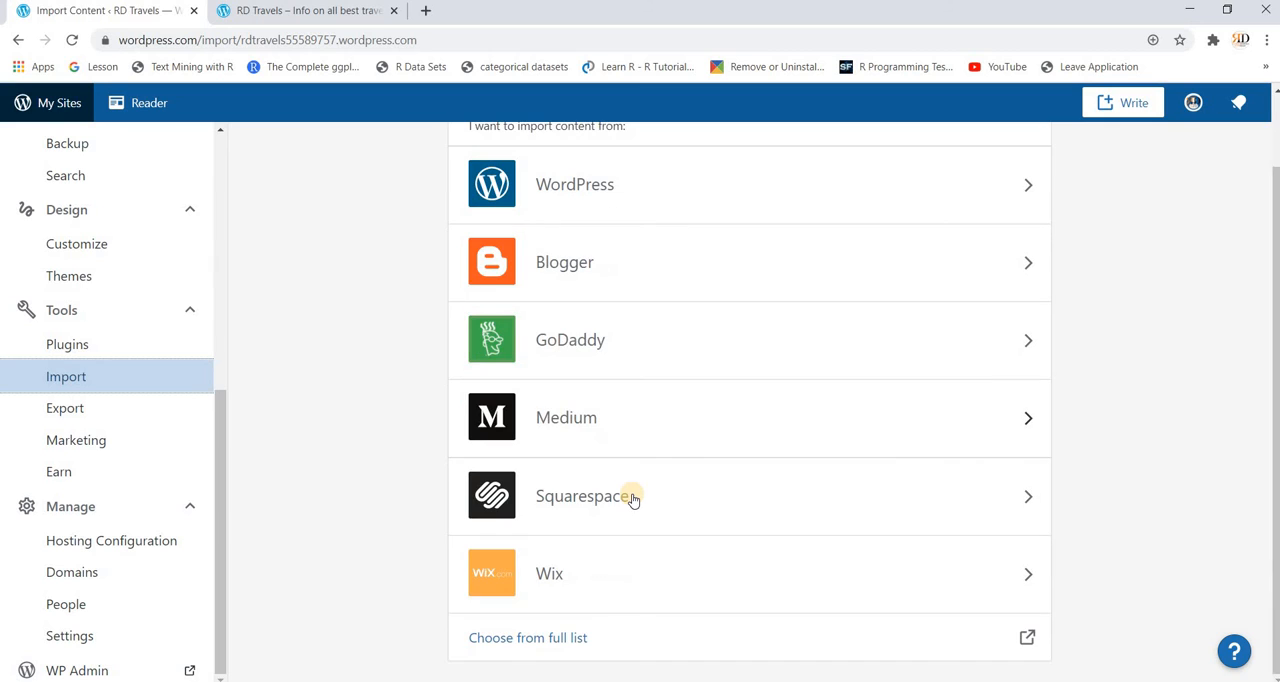
scroll(634, 498, up, 1)
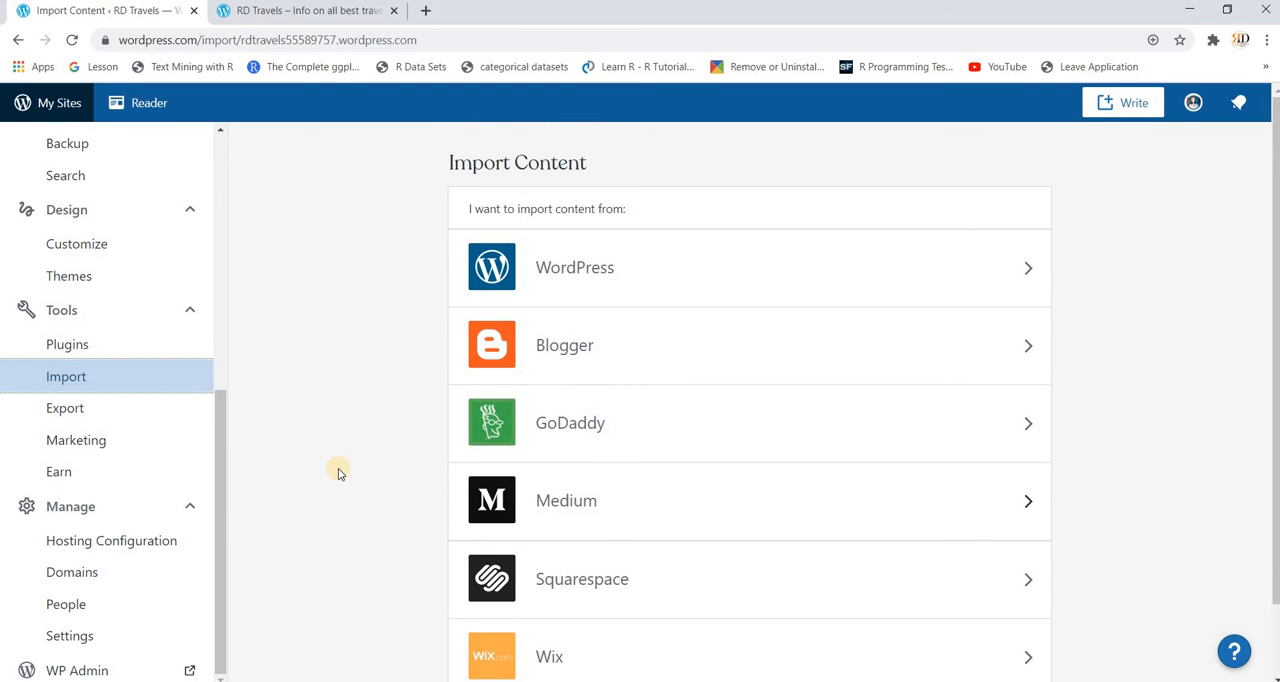
Step: Open the Export page, examine the options for exporting specific content and the media library, and collapse the content options
click(90, 408)
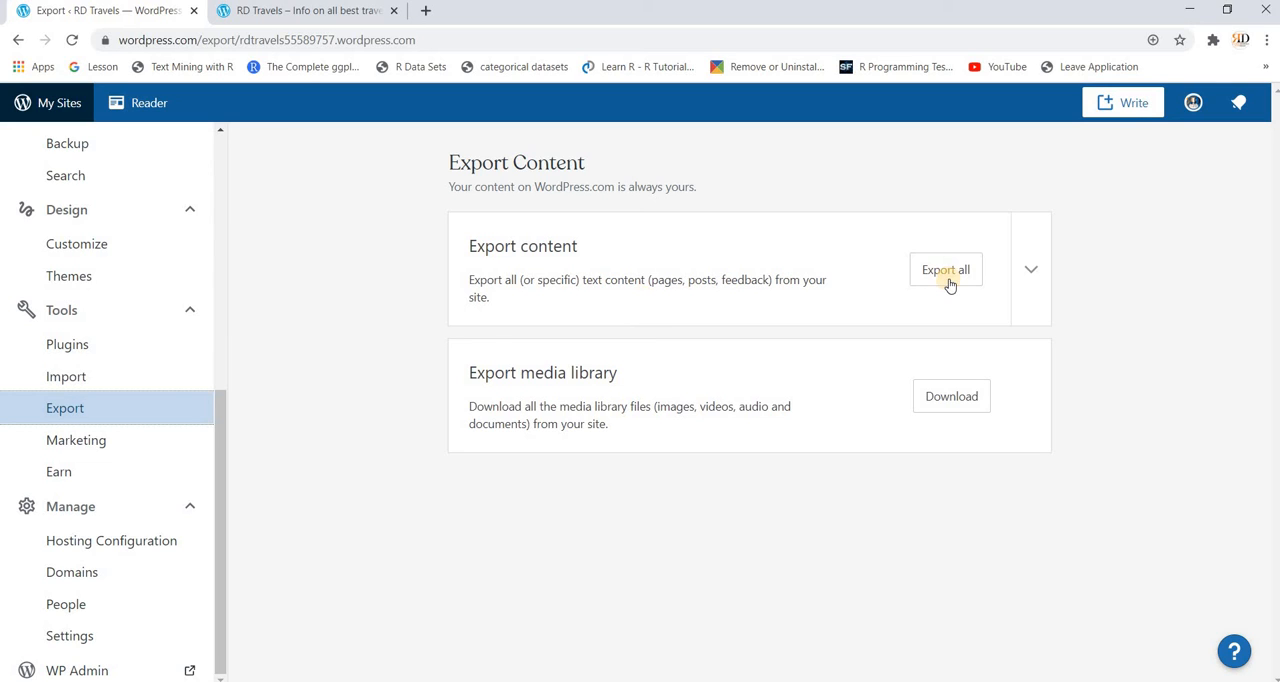
click(1035, 270)
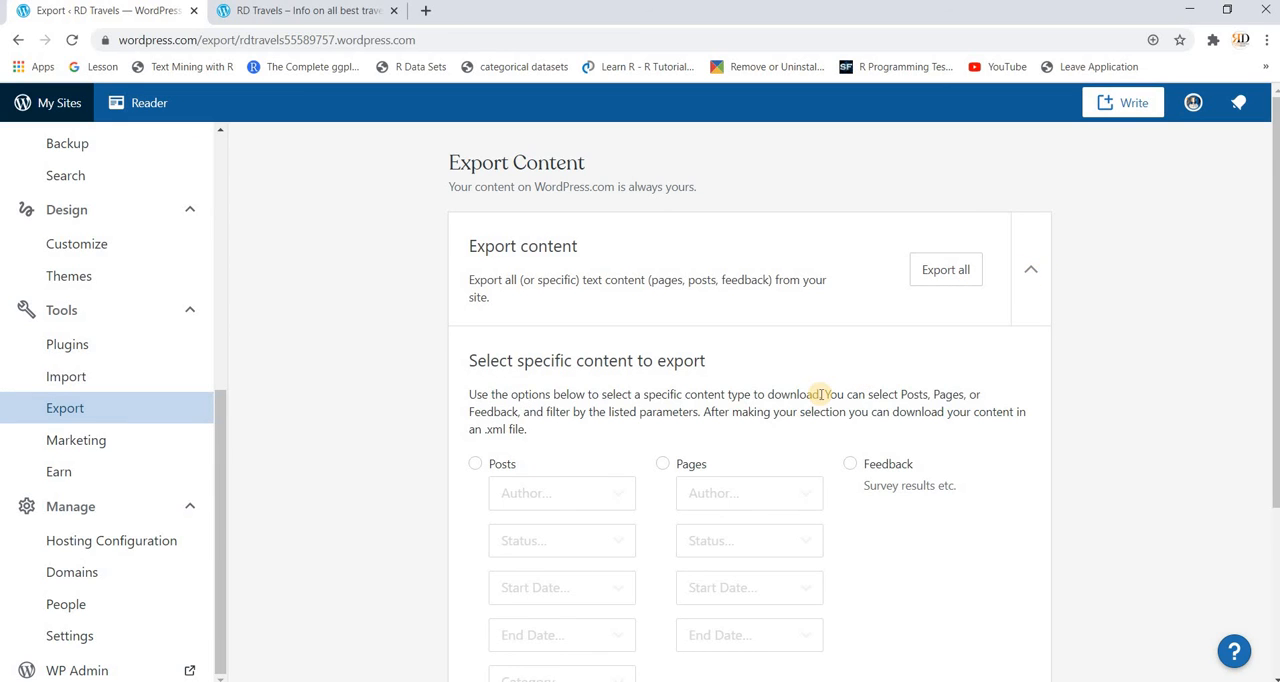
scroll(770, 480, down, 1)
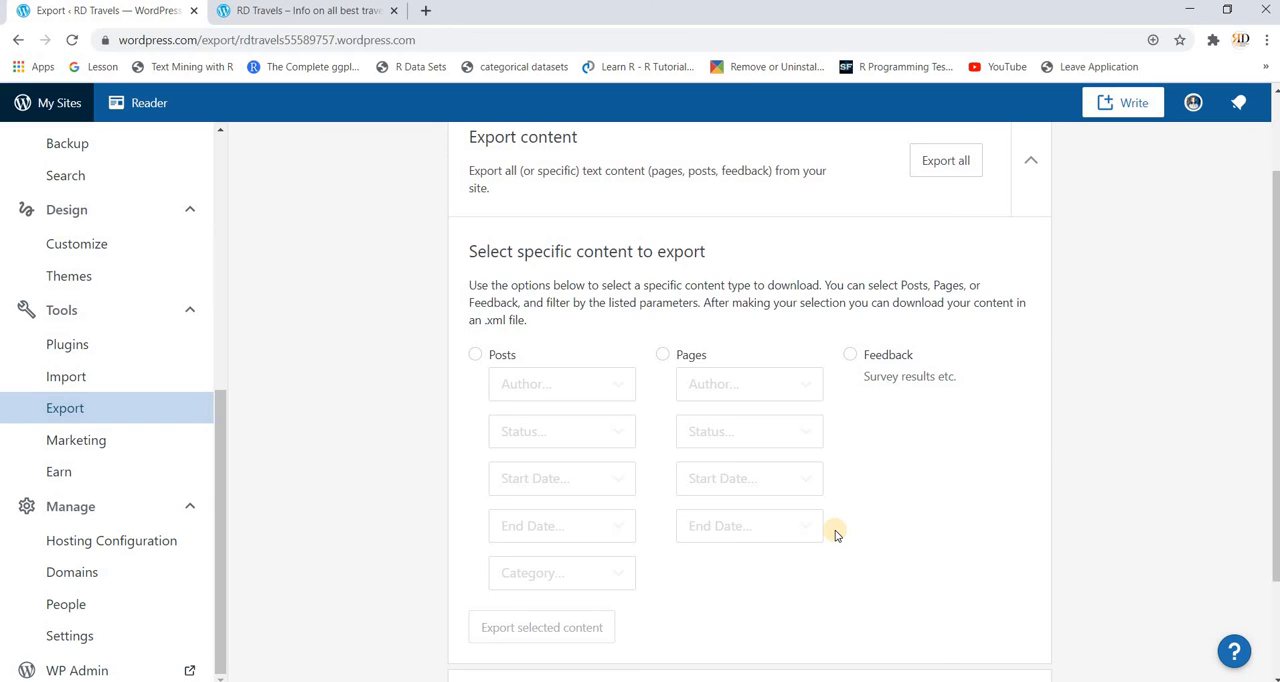
scroll(836, 535, down, 1)
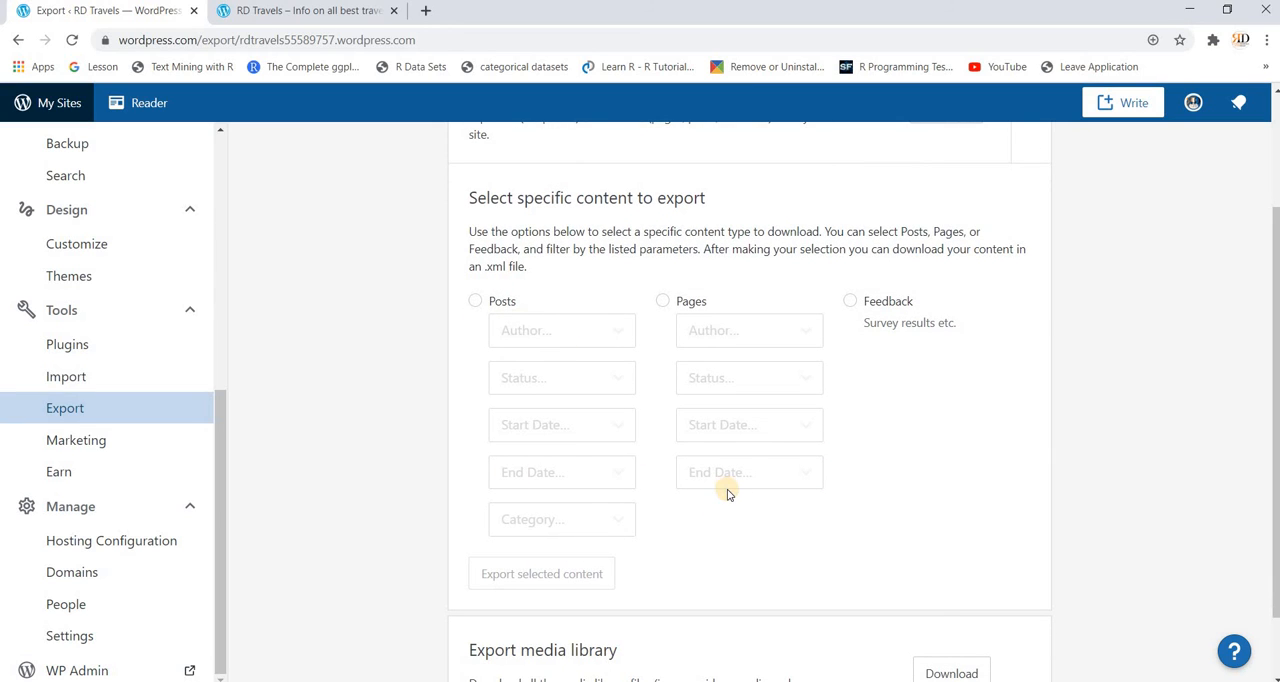
scroll(728, 494, down, 1)
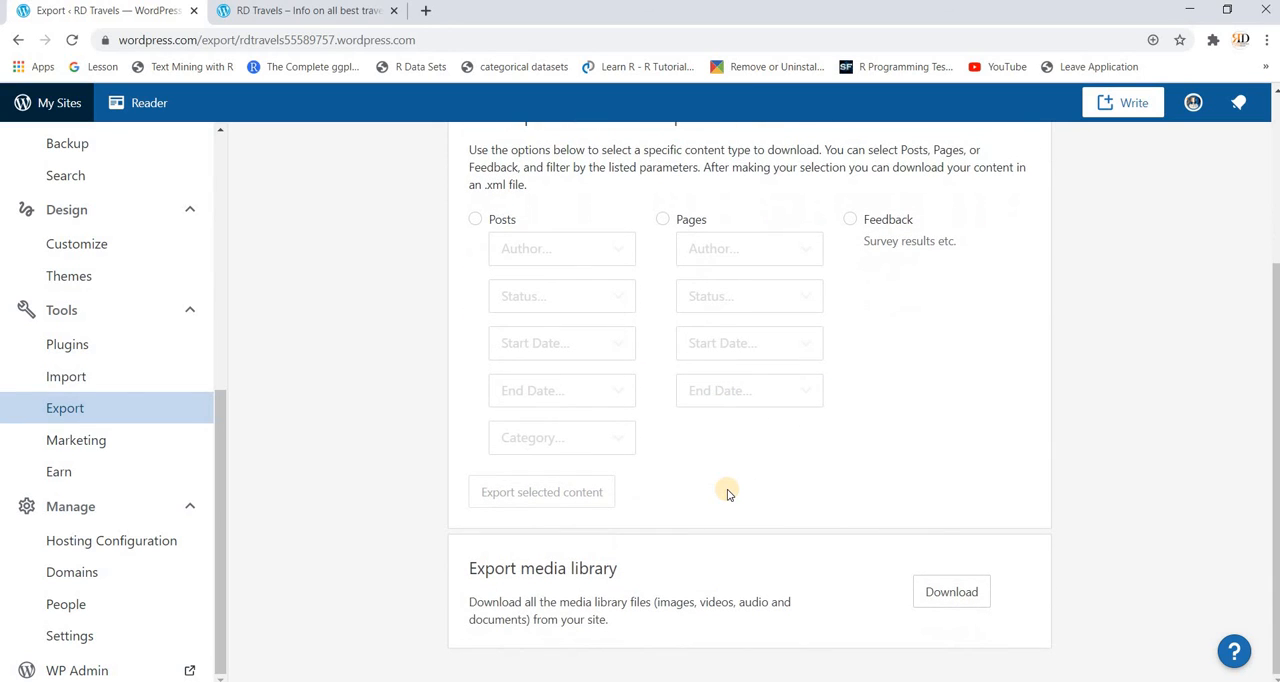
scroll(728, 494, up, 3)
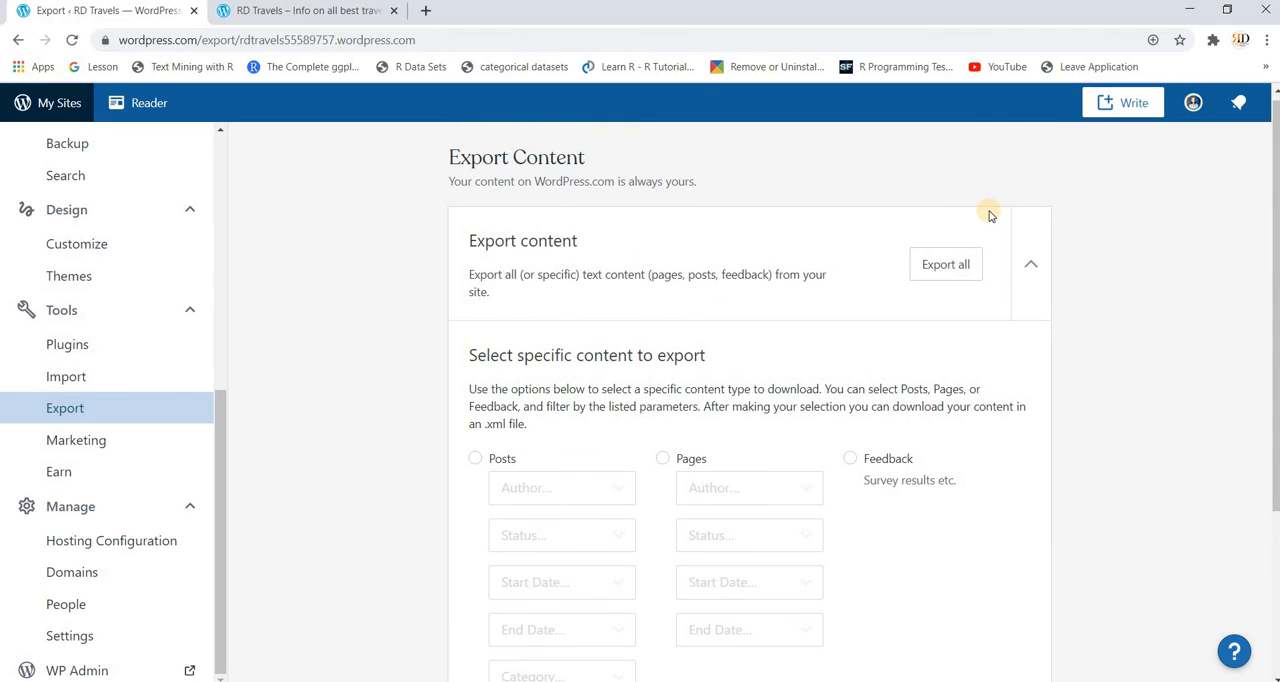
click(1029, 265)
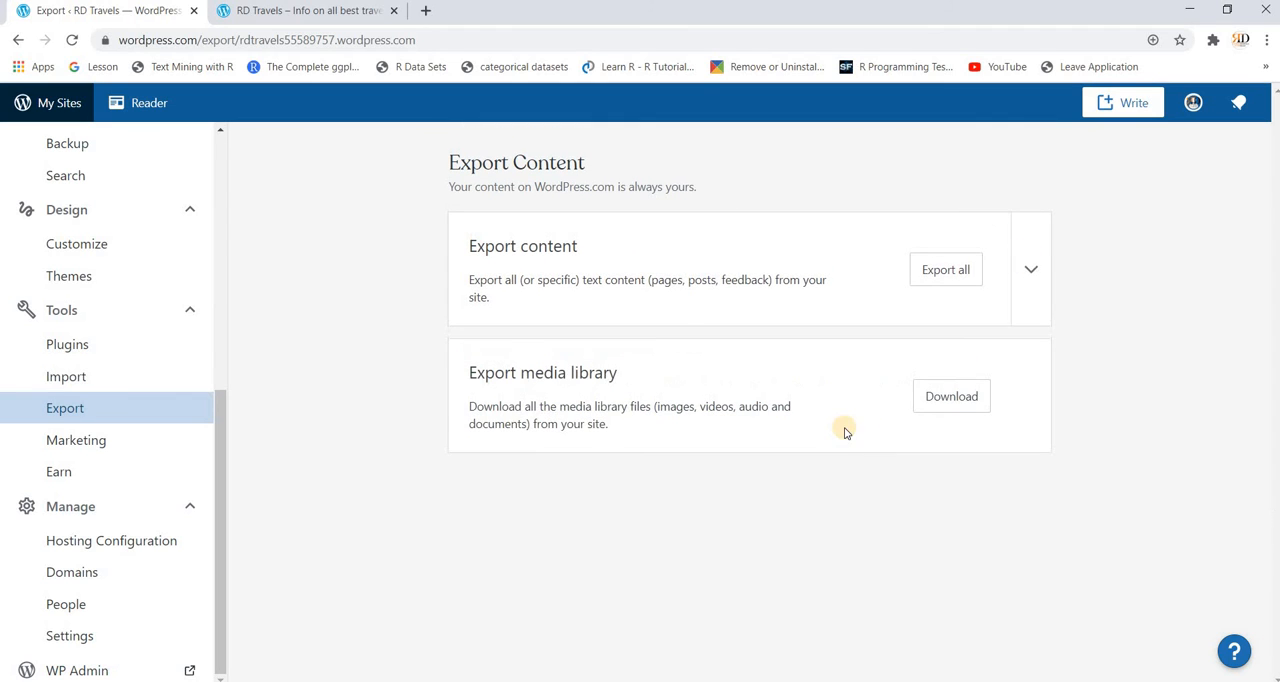
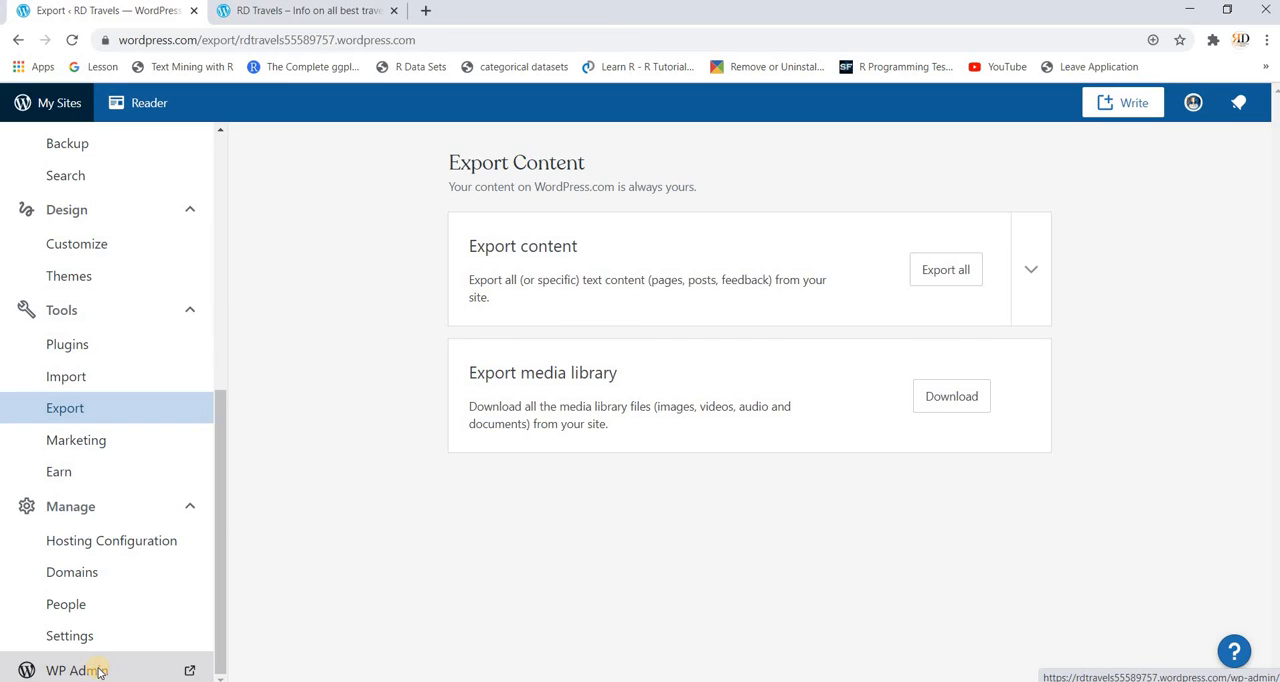
Step: Open the site's WP Admin dashboard and look over its activity, recent content, events and stats widgets
click(99, 672)
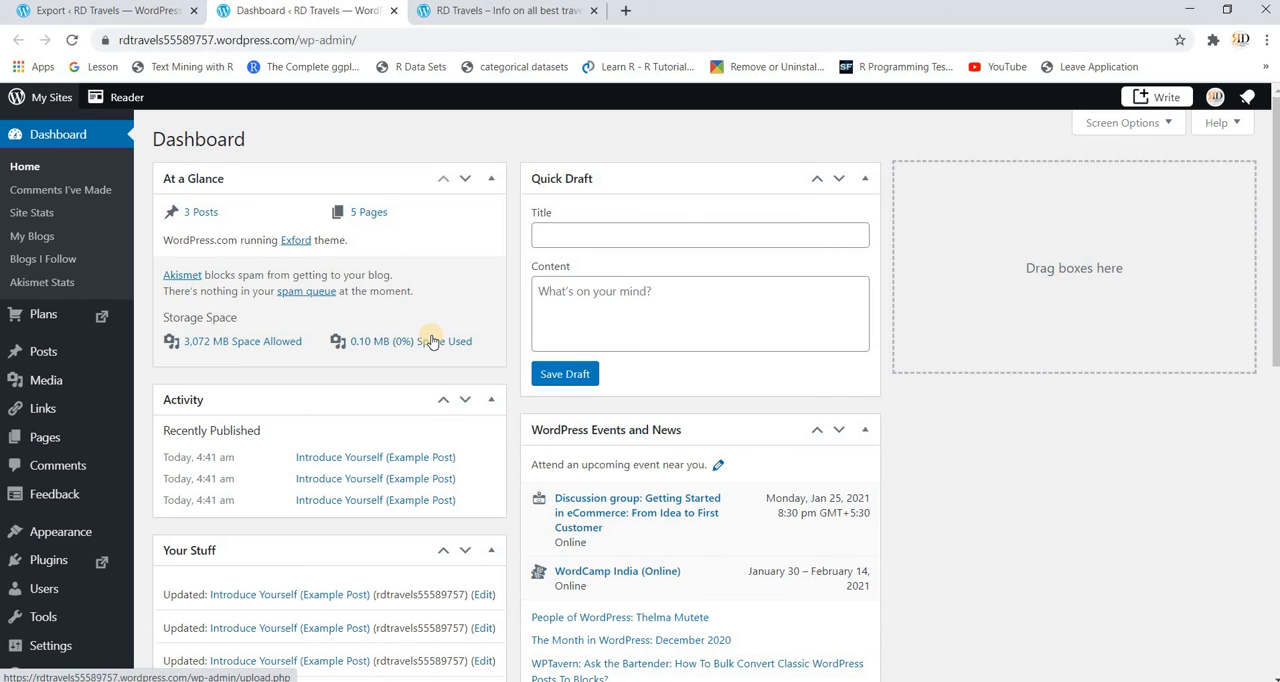
scroll(430, 338, down, 1)
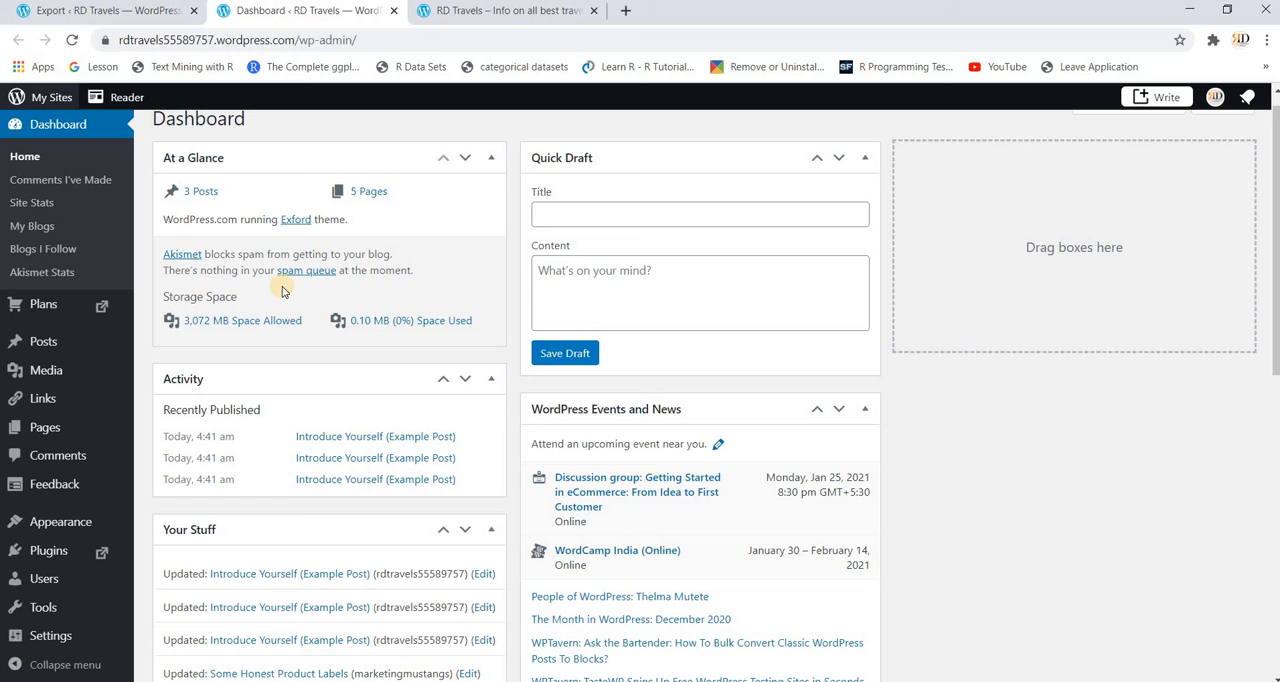
scroll(283, 410, down, 1)
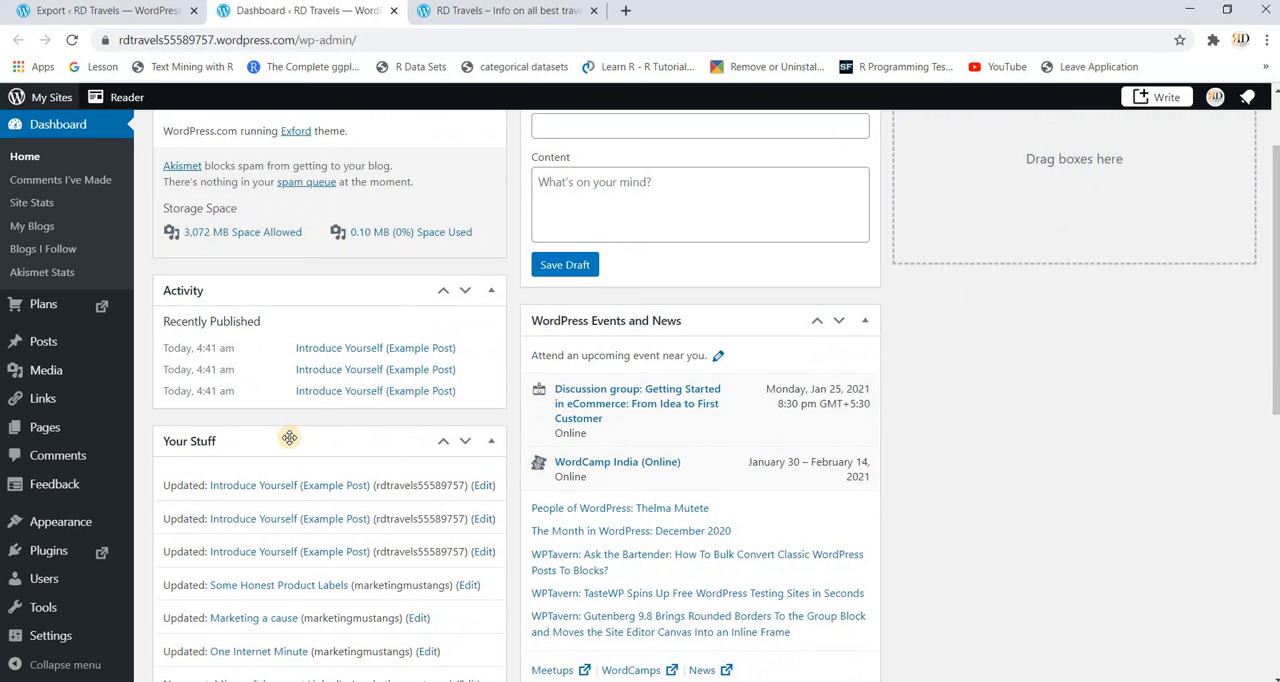
scroll(287, 435, down, 1)
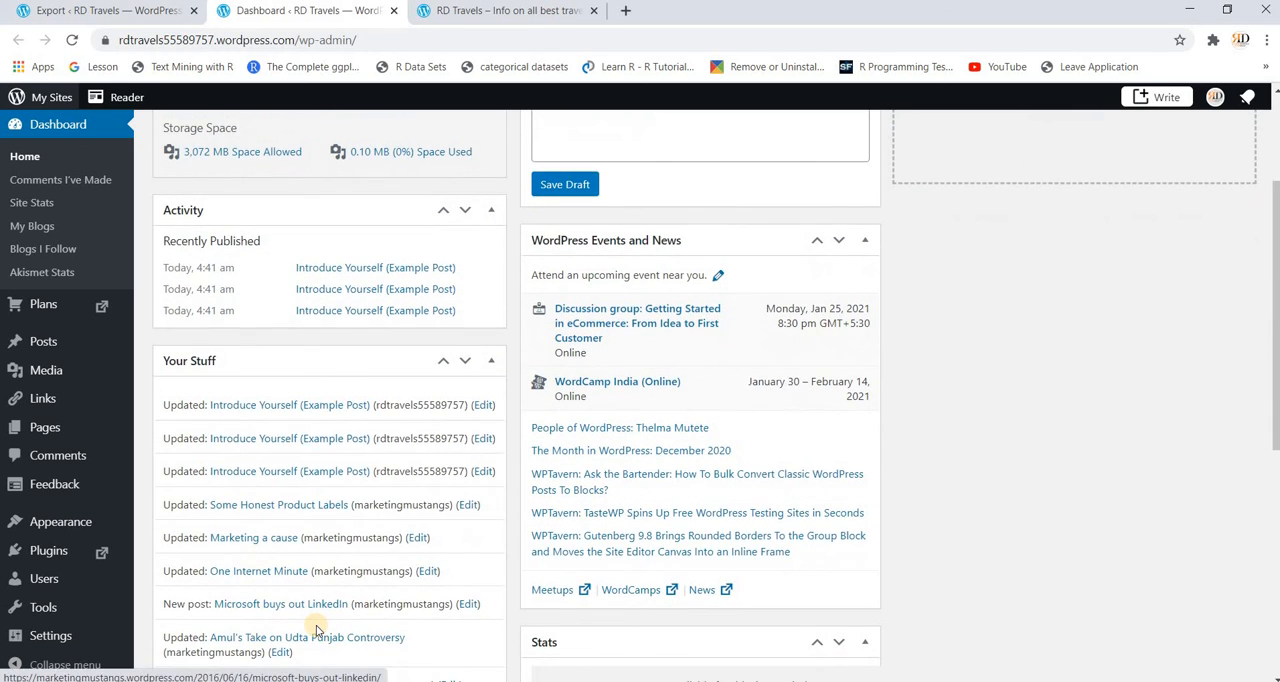
scroll(316, 630, down, 1)
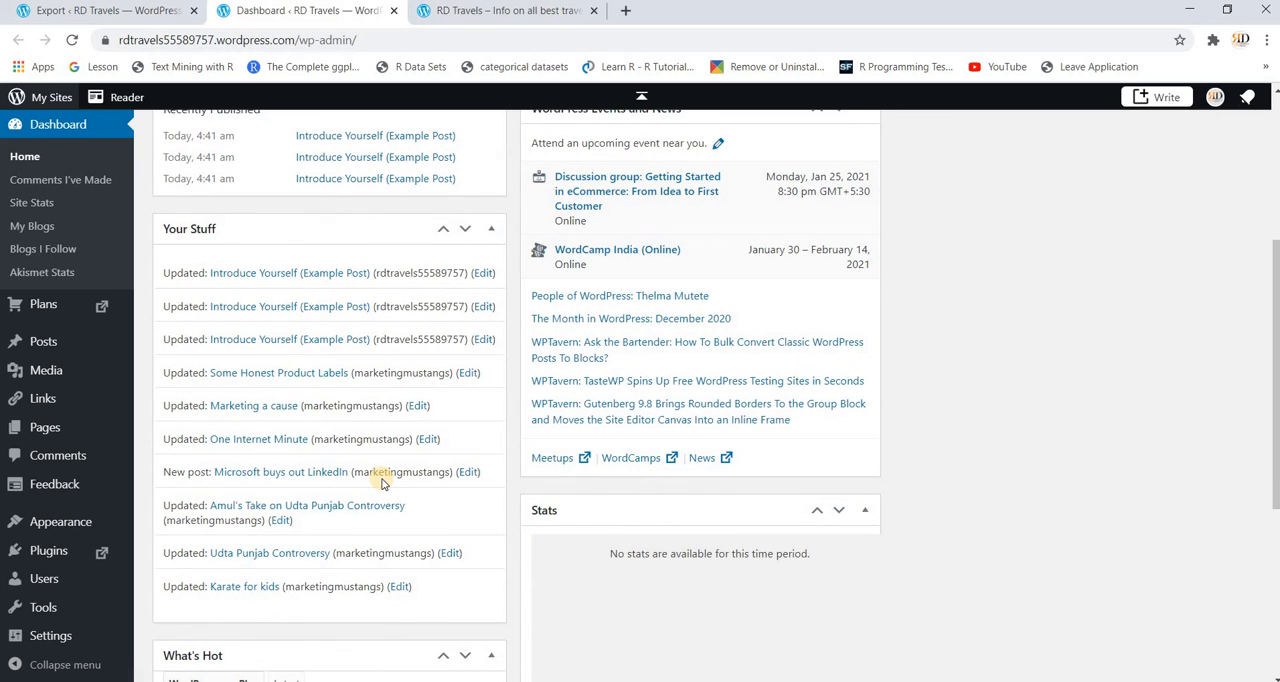
scroll(382, 480, up, 1)
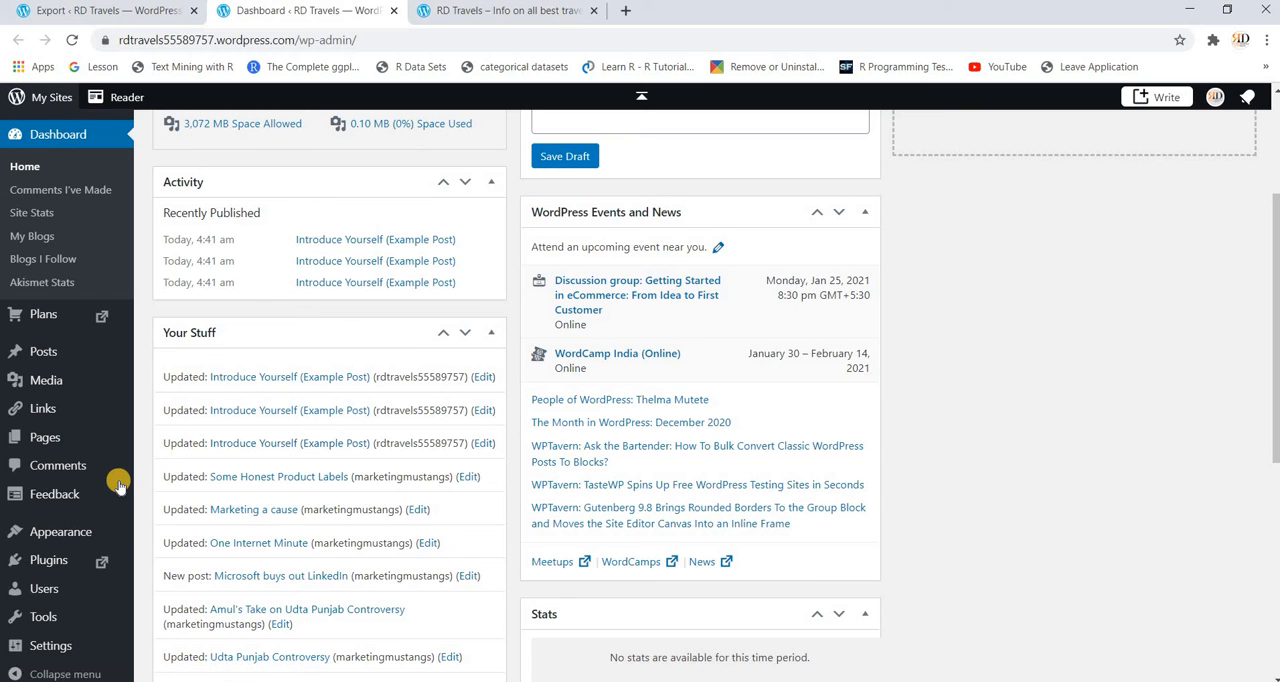
scroll(104, 622, down, 2)
mouse_move(80, 645)
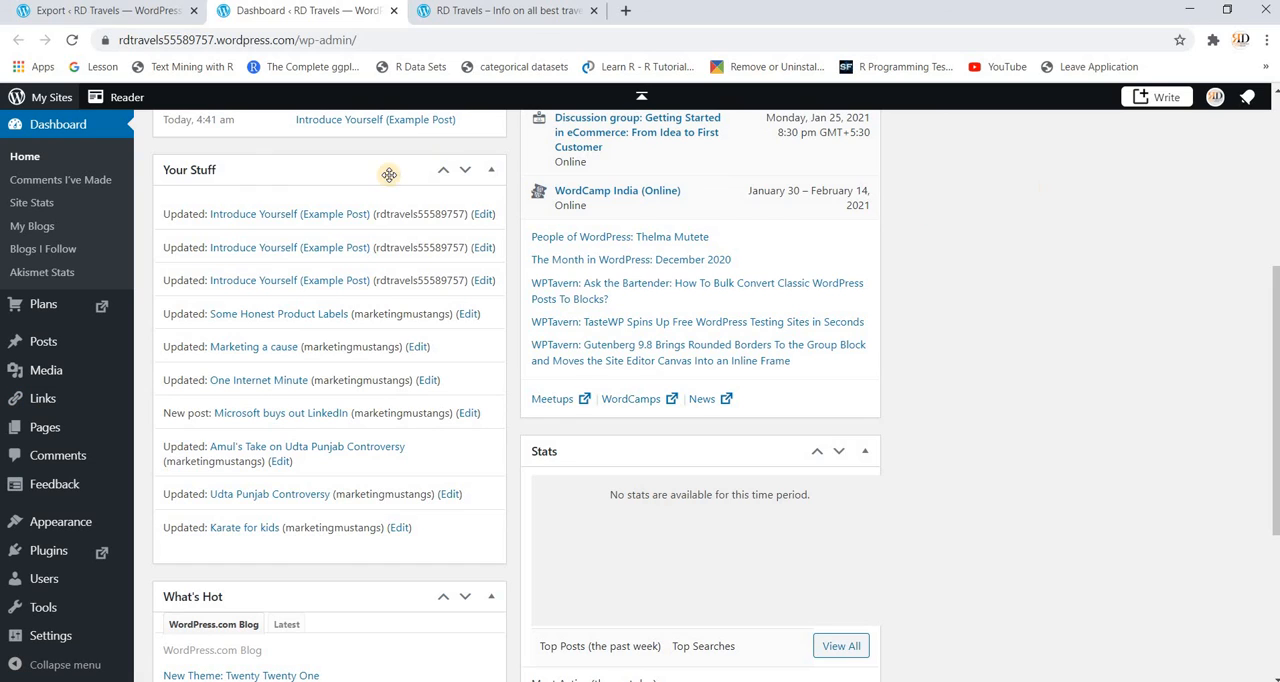
Step: Go to the WP Admin dashboard's Home page, and return from there to the site's My Home page
click(26, 158)
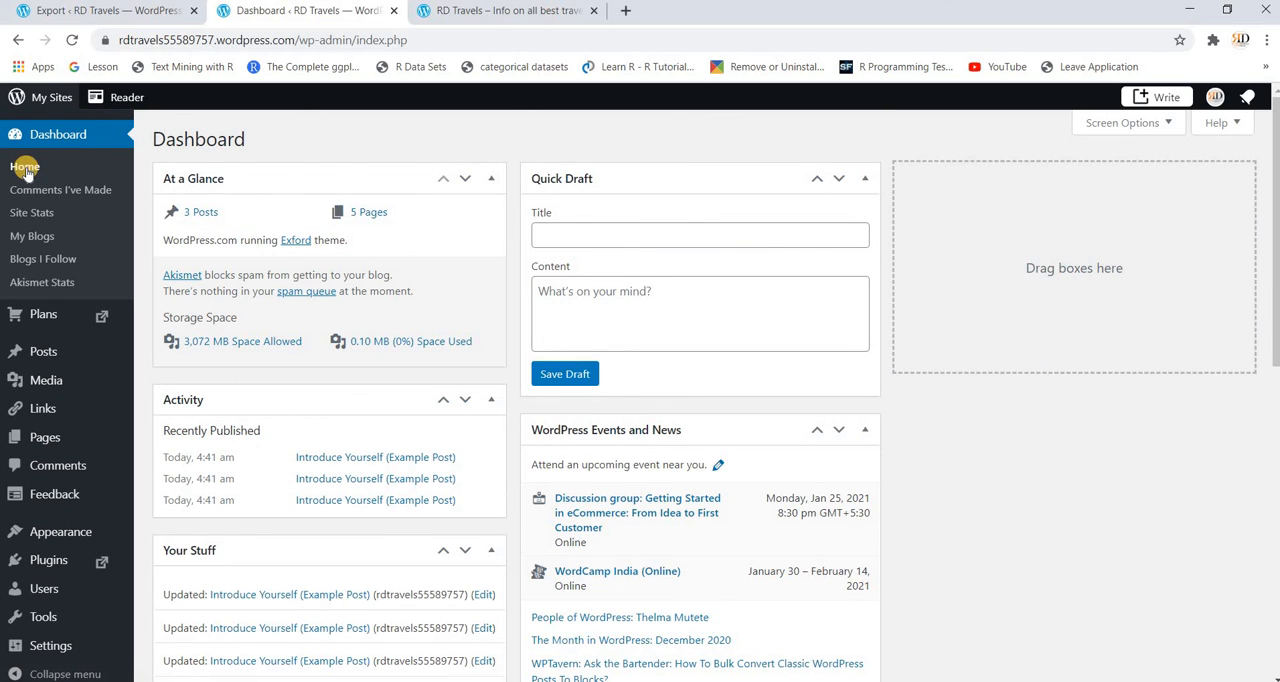
click(26, 168)
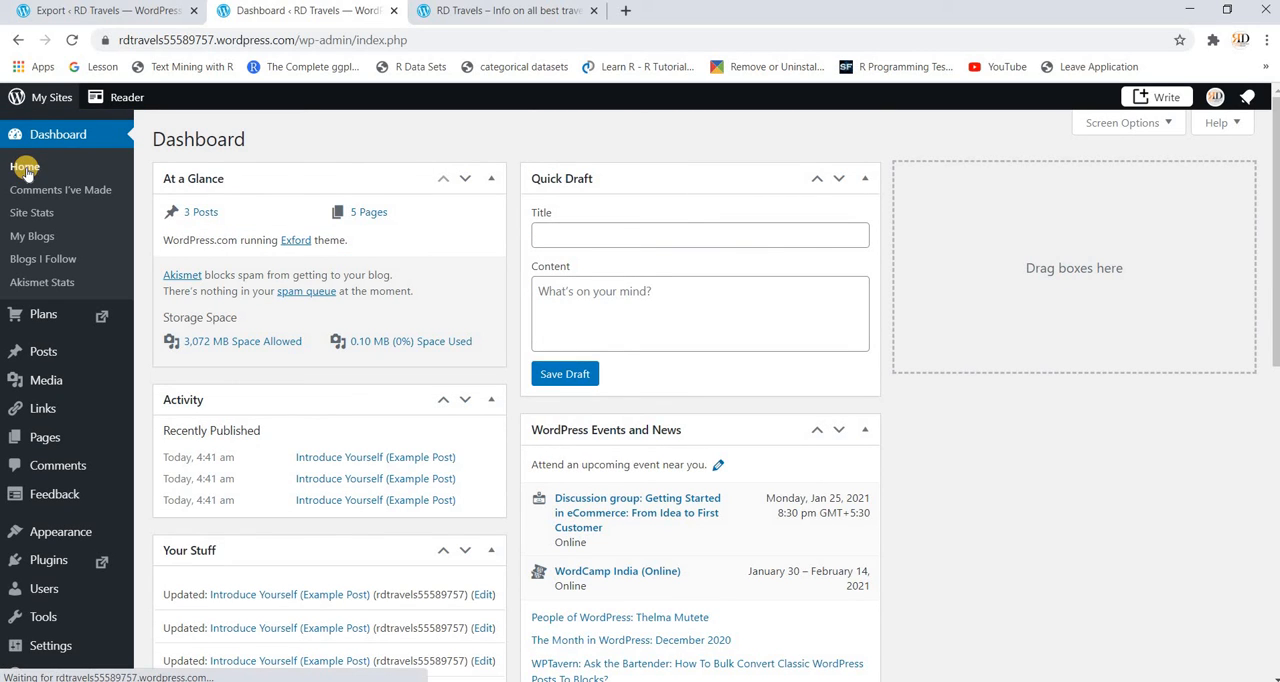
click(40, 105)
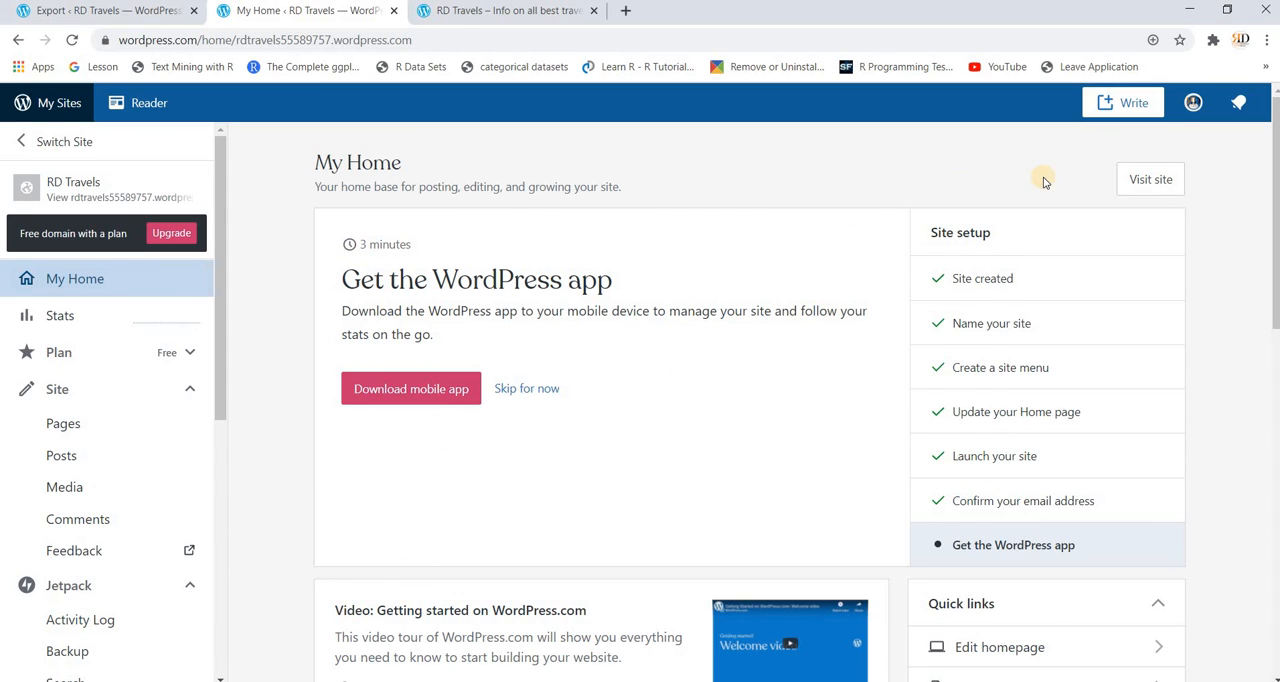
Step: Start writing a new post and title it "My first blog"
click(1126, 104)
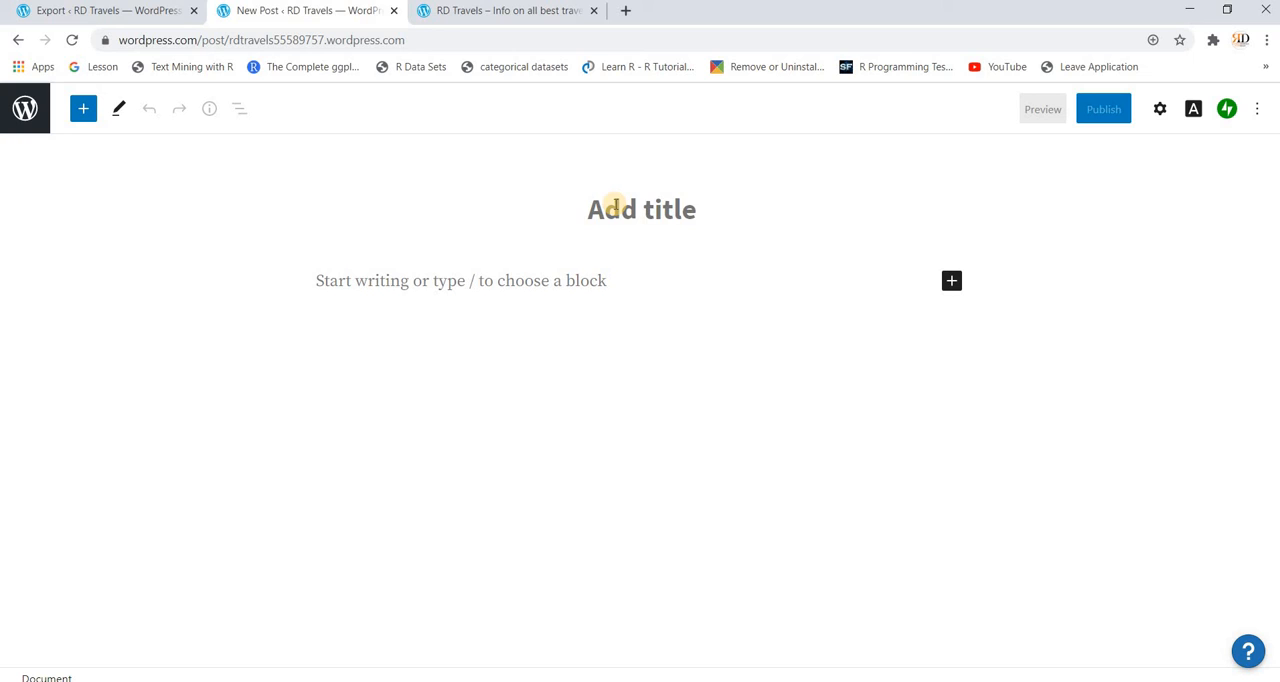
text(My fi)
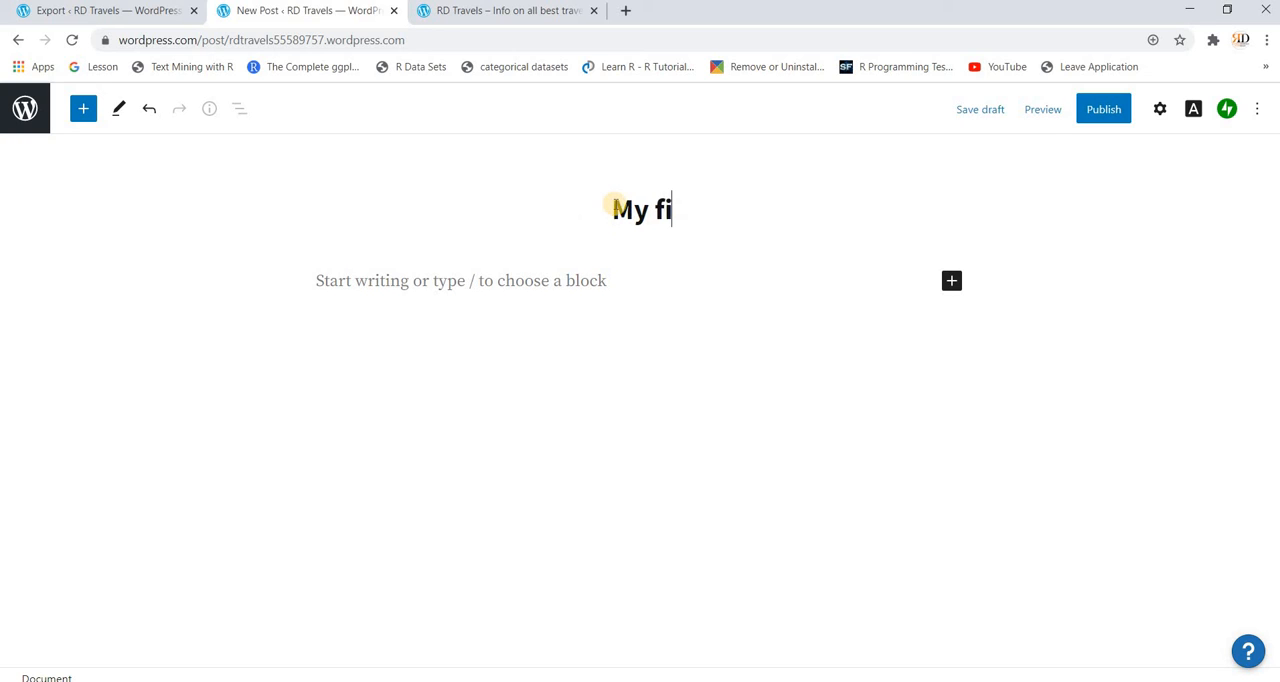
text(rst blog)
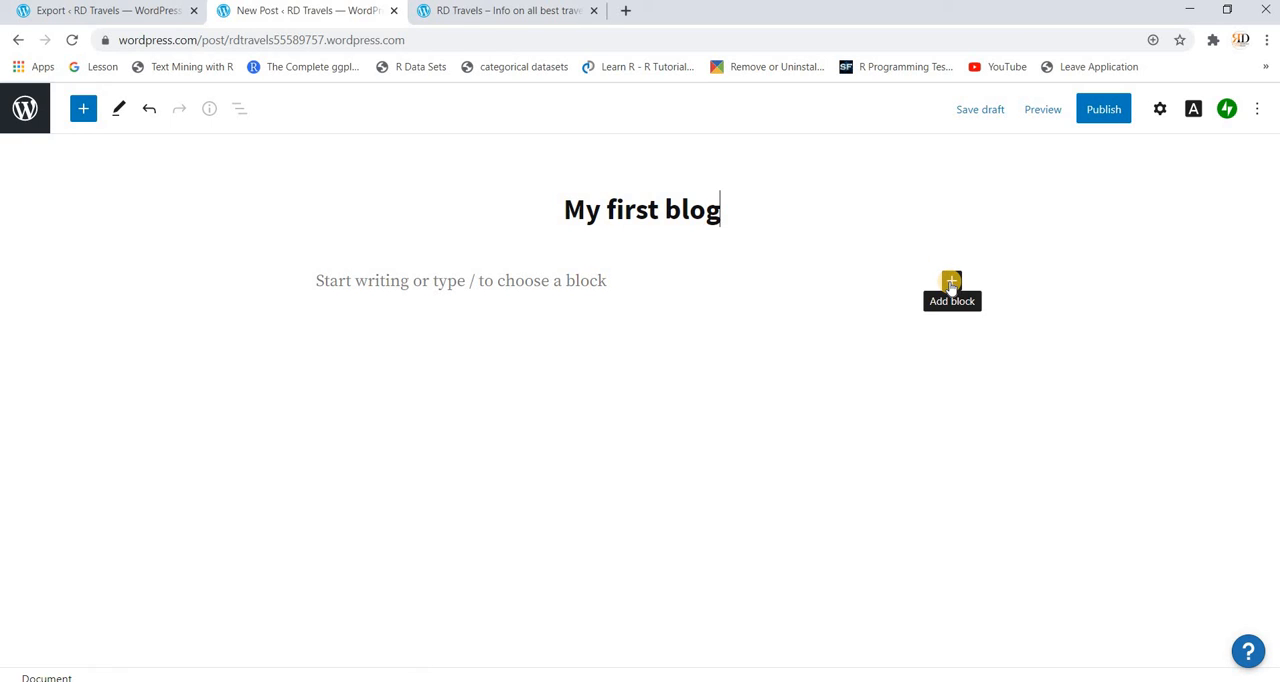
Step: Add a Paragraph block under the title containing the placeholder text "dsbjdsnv;jdsncjndsnds;nvdns" and end the paragraph
click(951, 283)
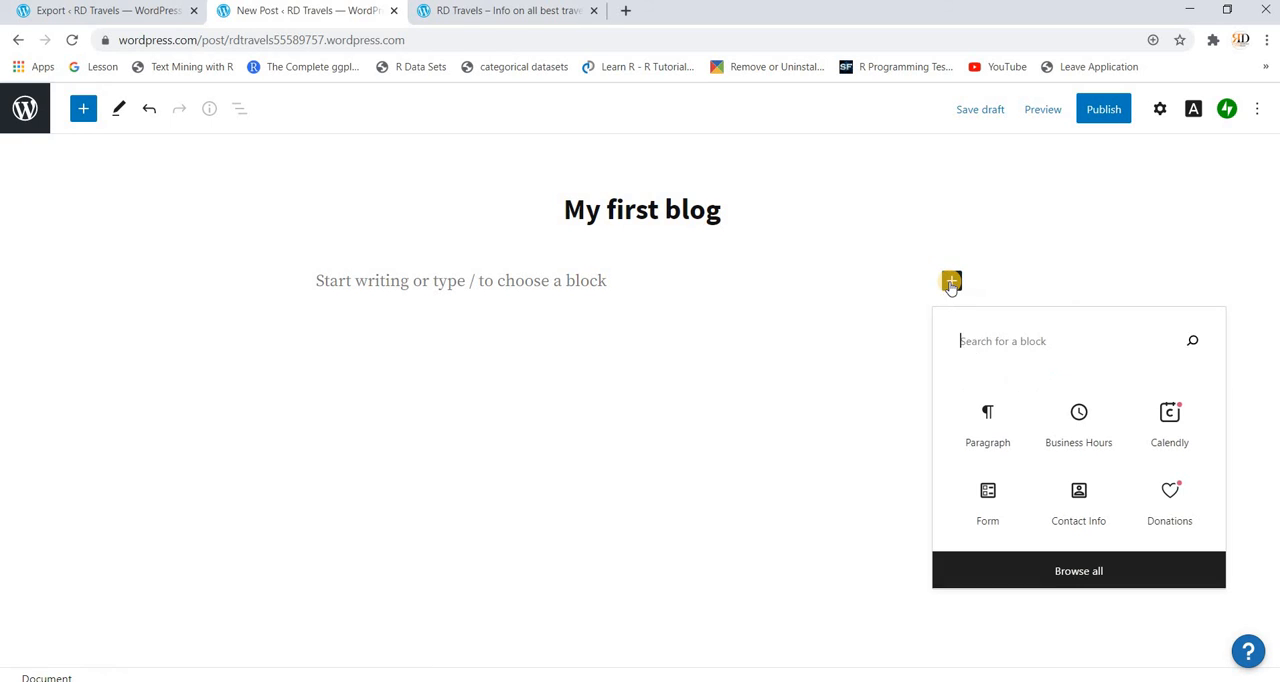
click(987, 413)
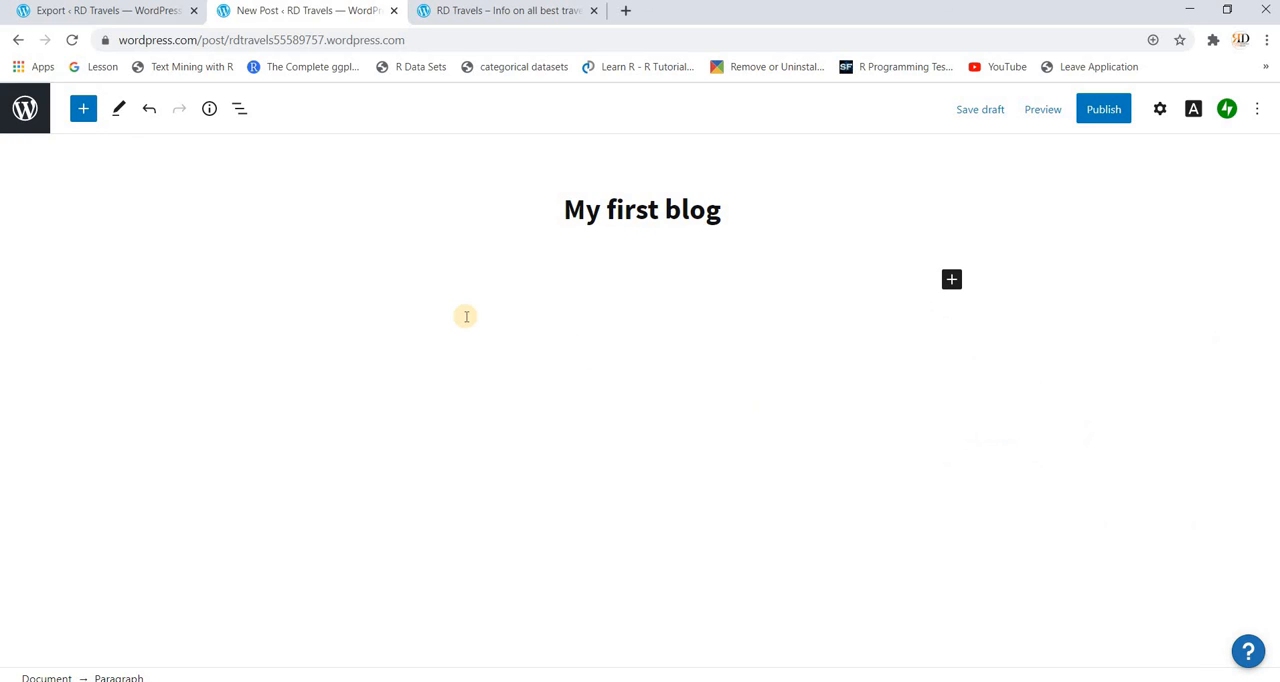
text(dsbjdsnv;jdsncjndsnds;nvdns)
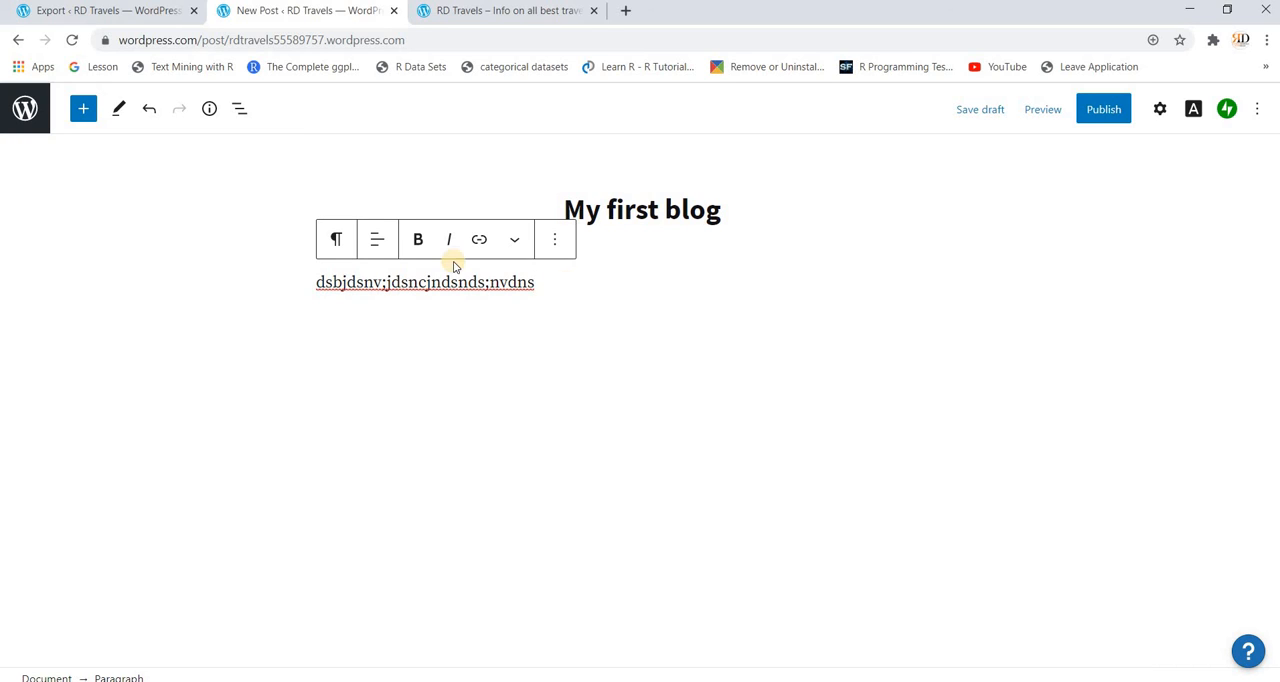
key(Return)
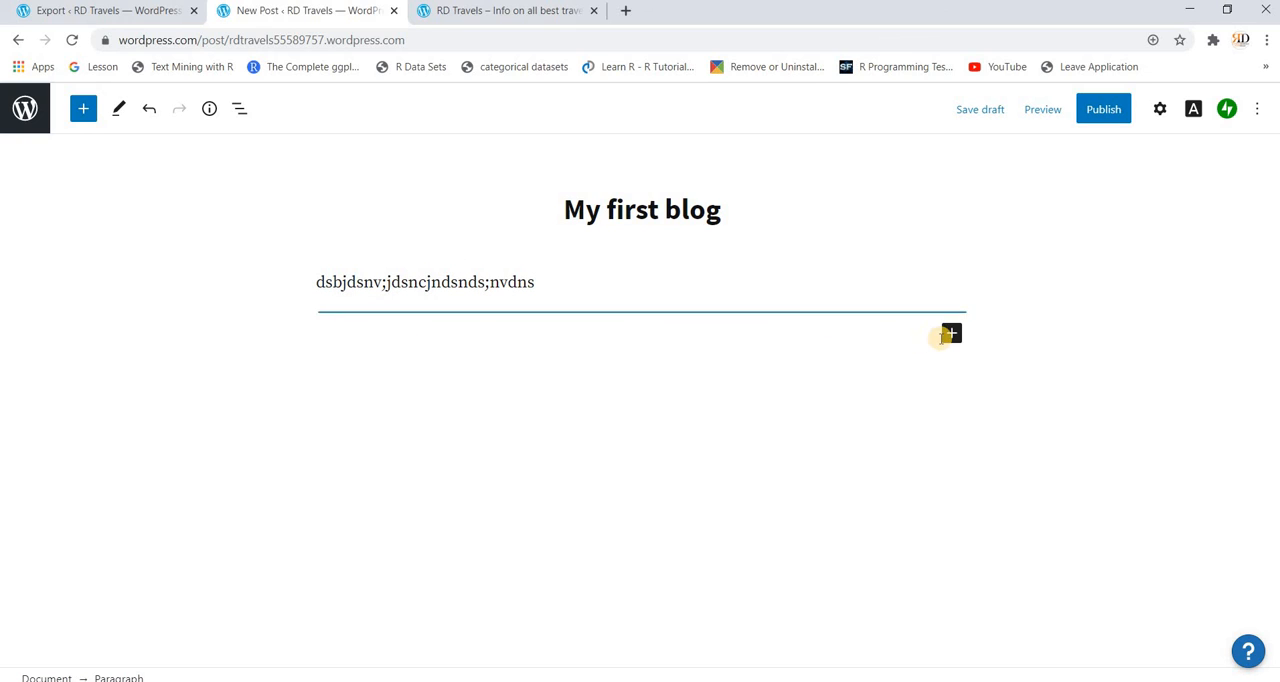
Step: Insert a Business Hours block below the paragraph and a Contact Info block beneath it
click(951, 336)
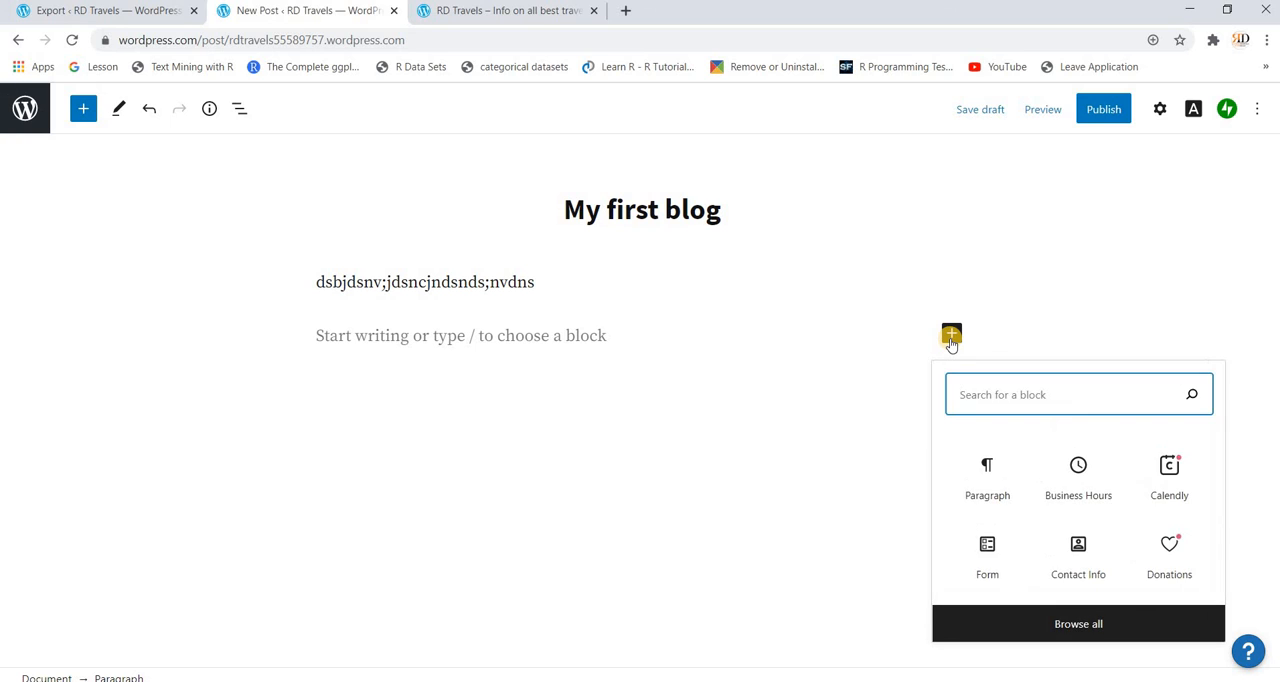
click(1072, 466)
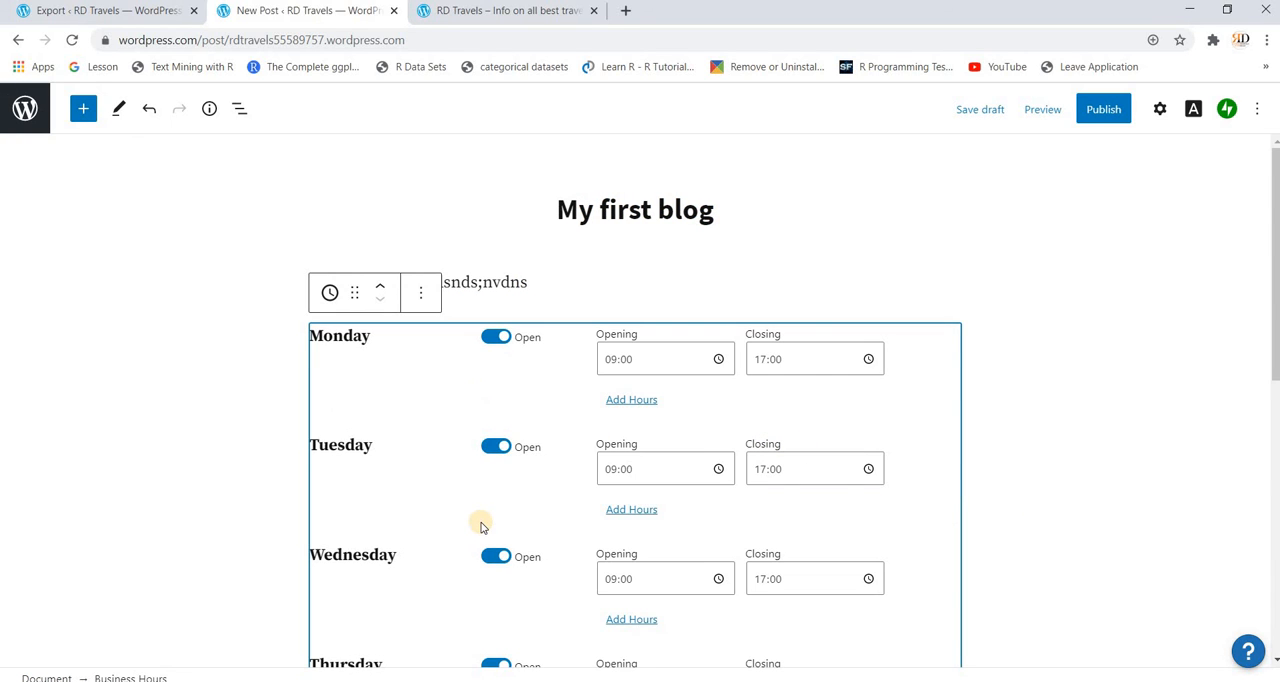
scroll(480, 527, down, 5)
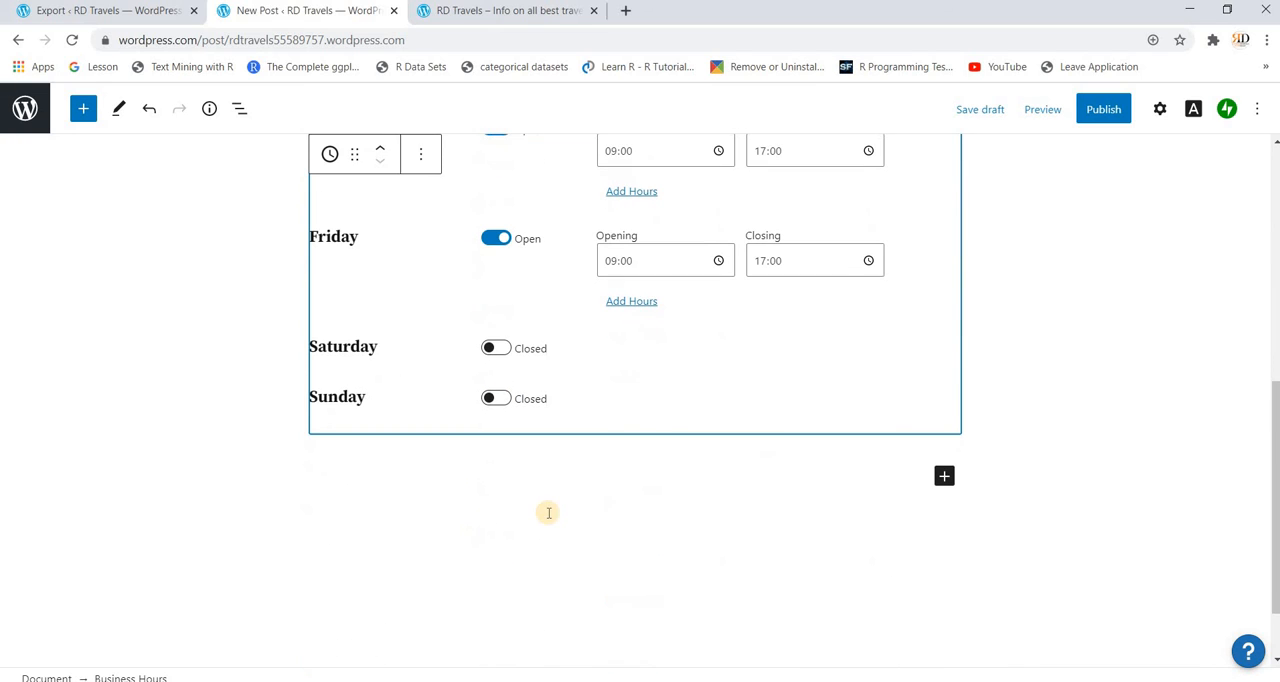
click(945, 478)
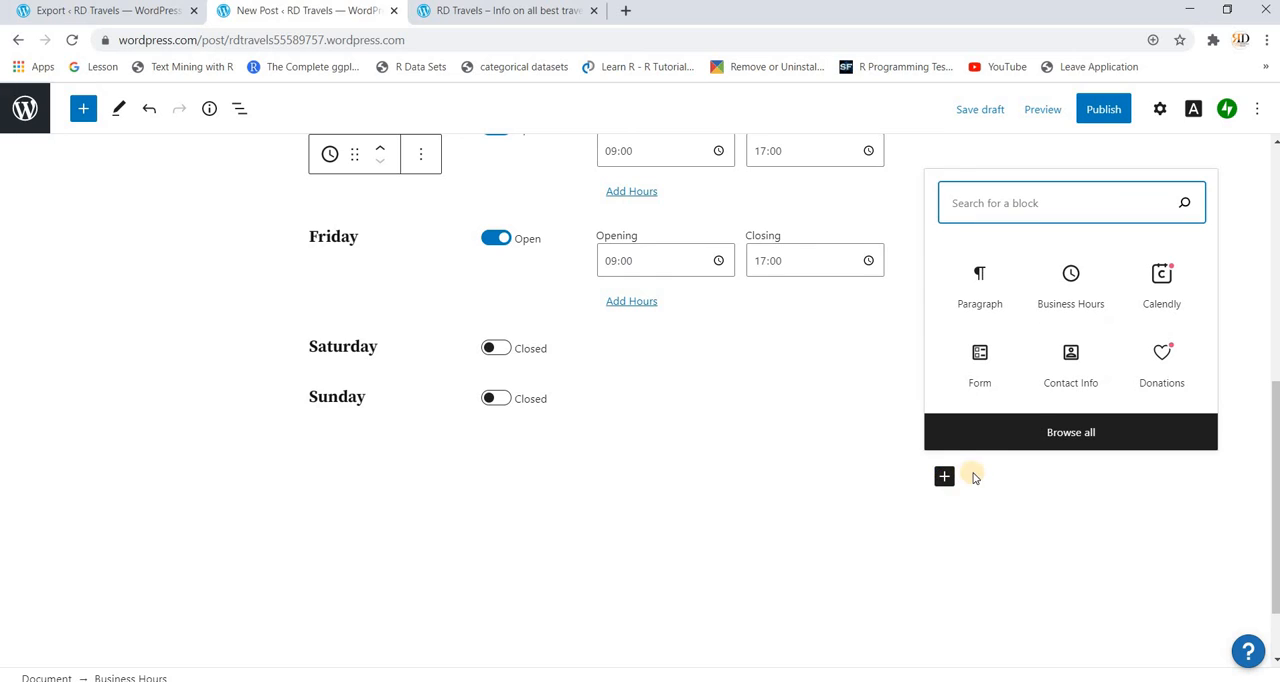
click(1065, 377)
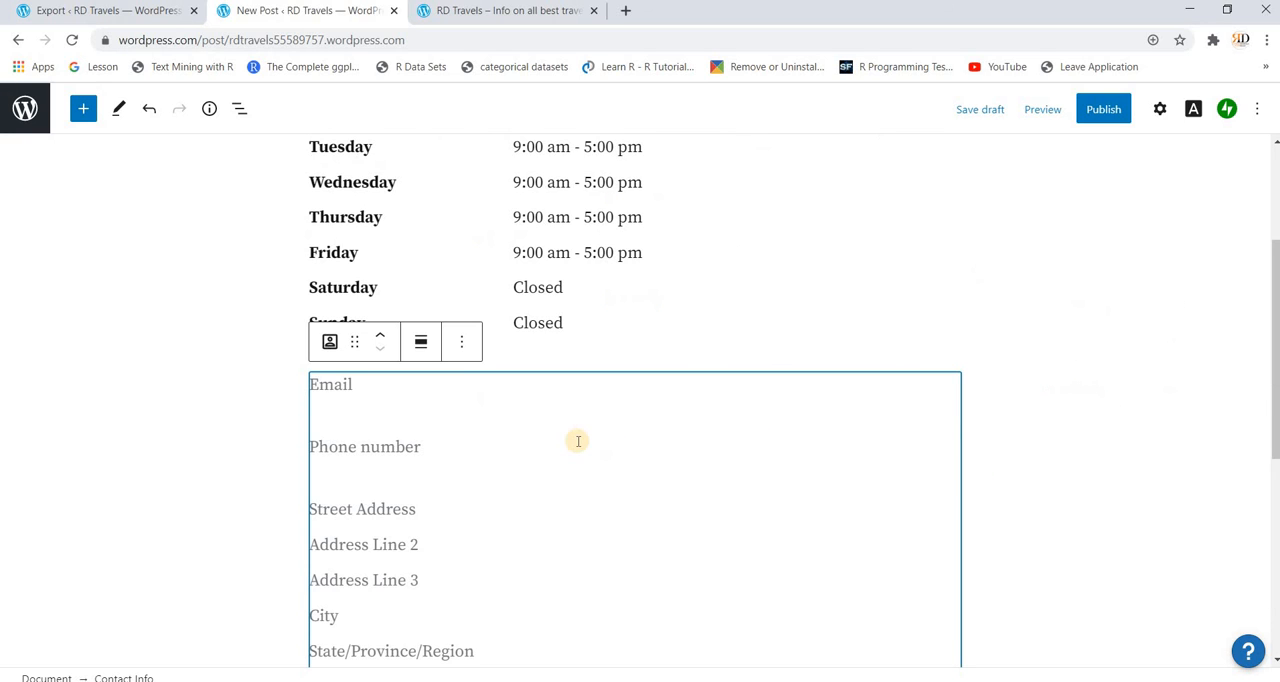
Step: Insert a Form block below the contact info and choose the Feedback Form type
scroll(578, 443, down, 3)
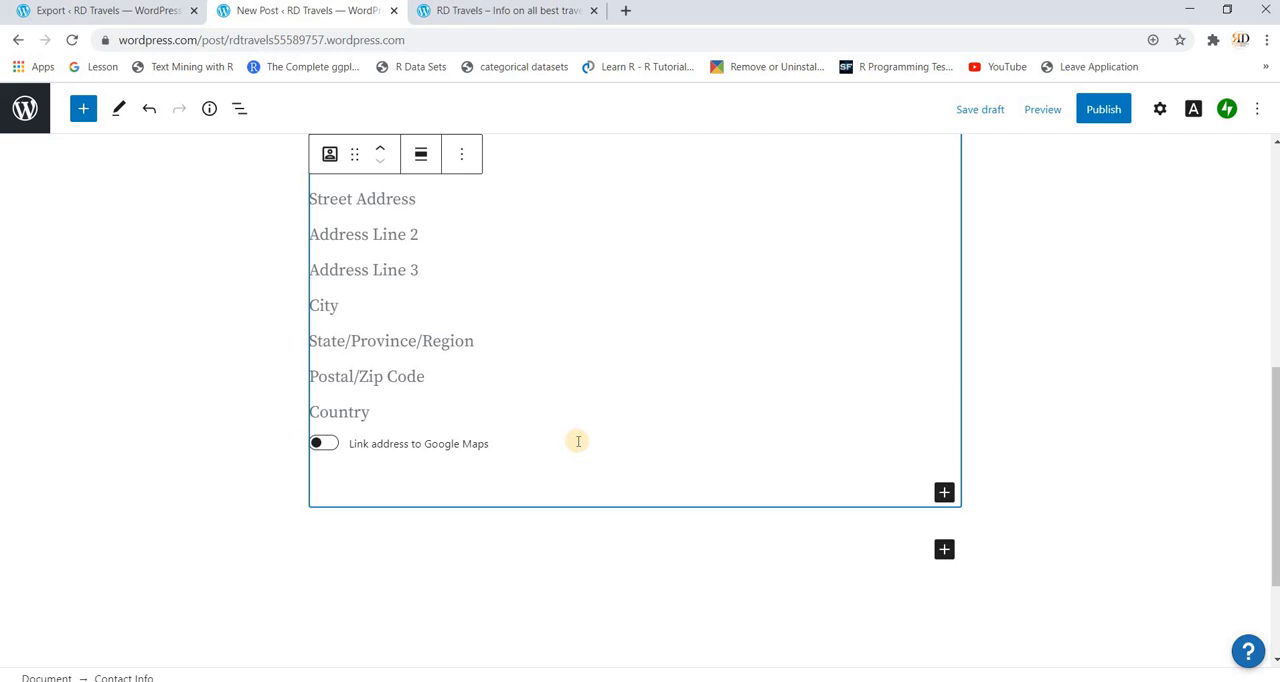
scroll(578, 441, down, 2)
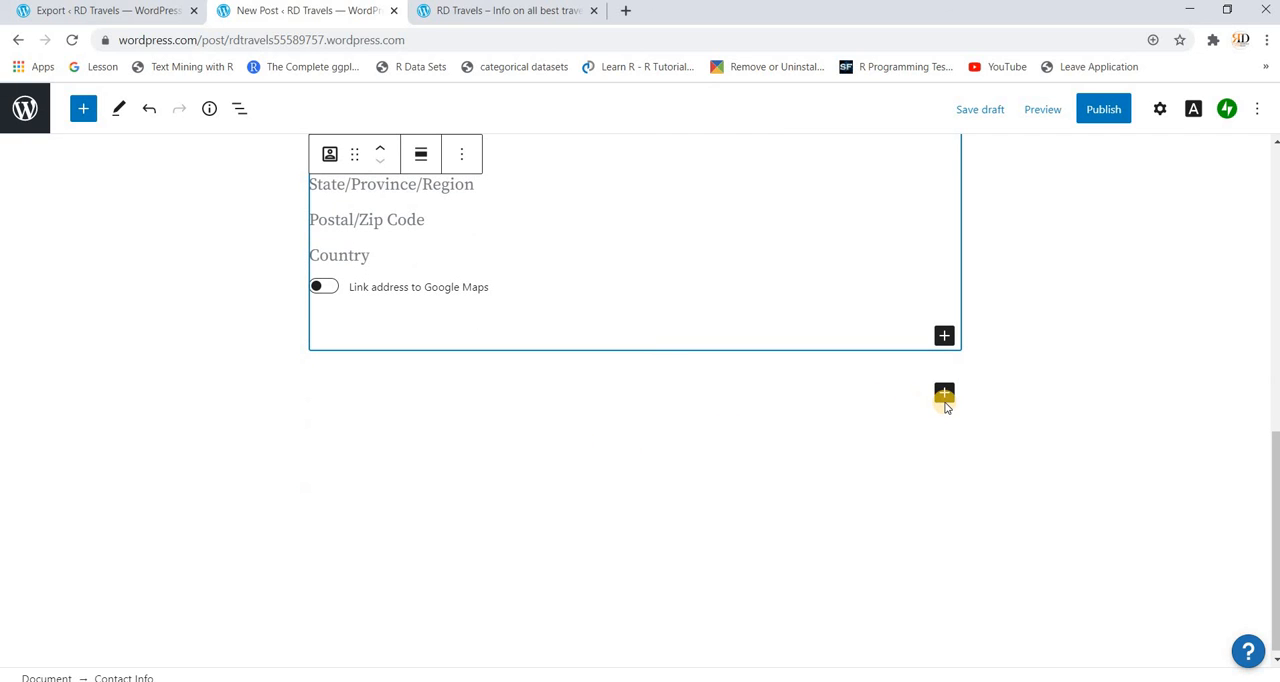
click(945, 393)
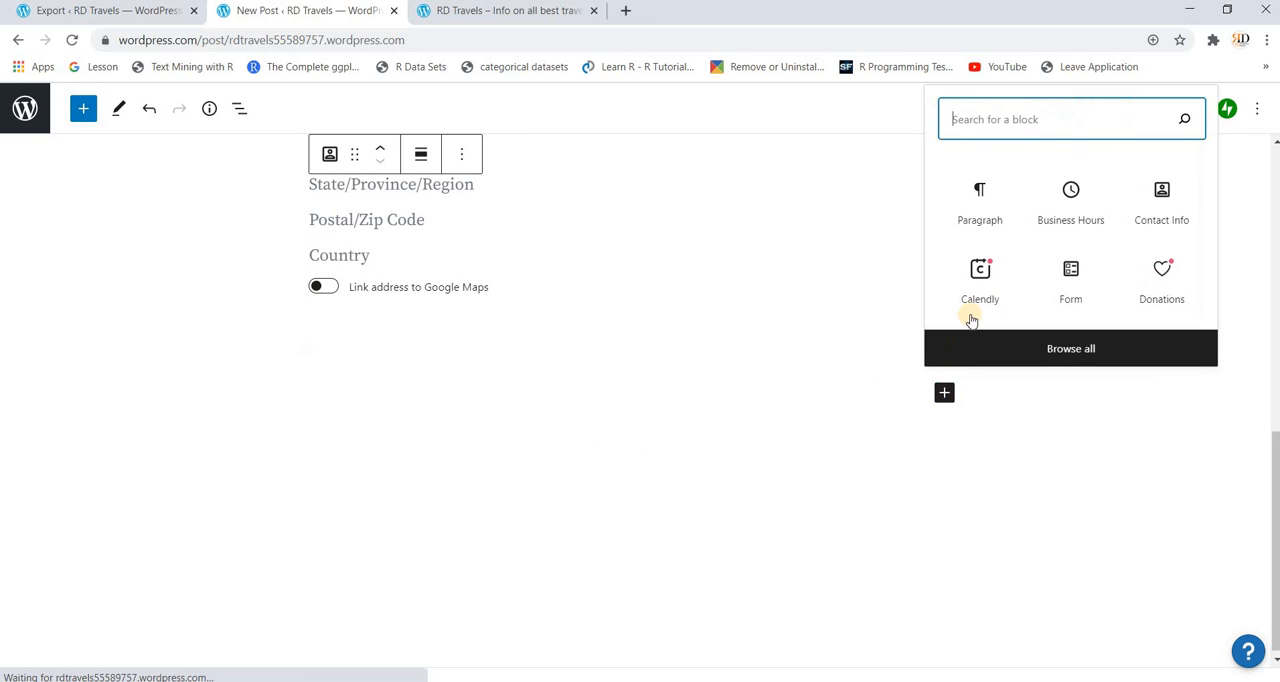
click(1071, 285)
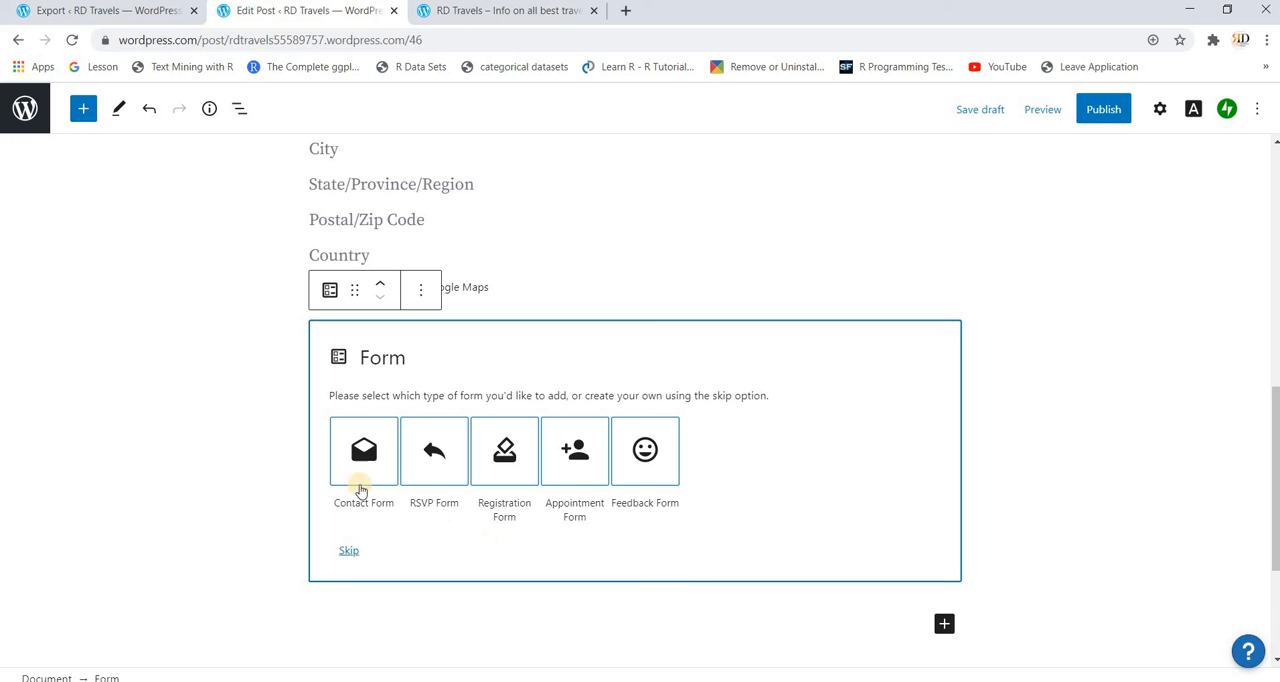
click(651, 467)
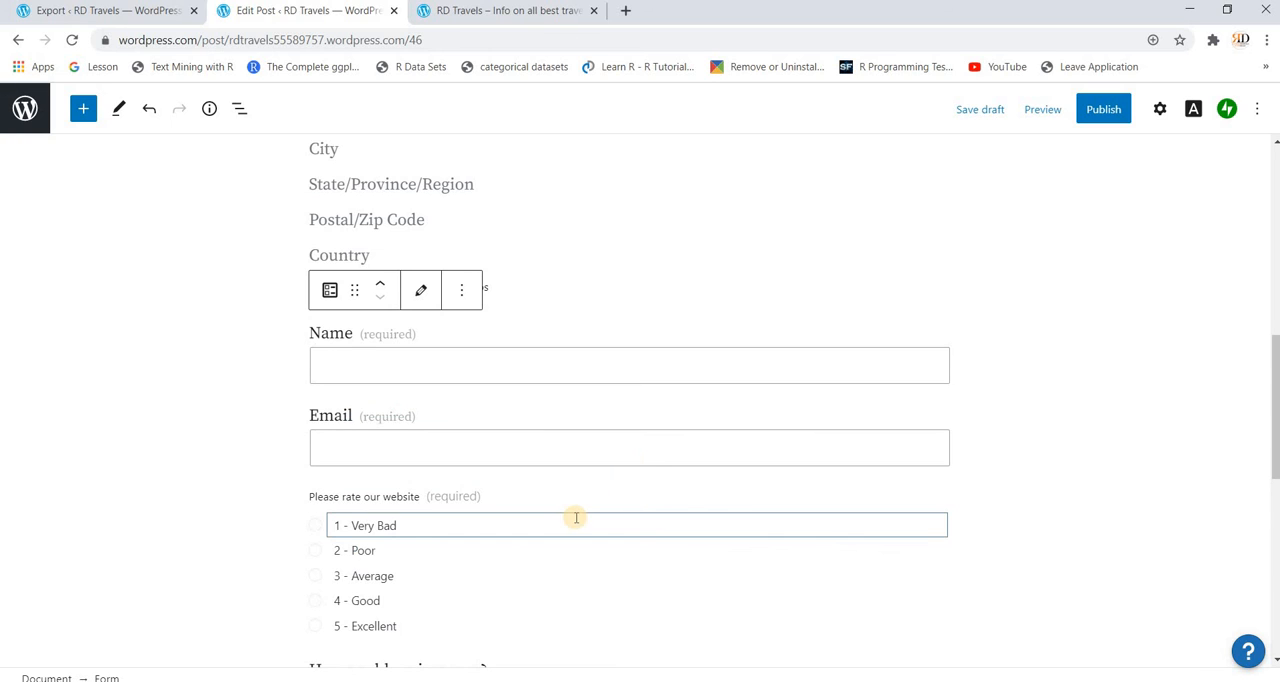
Step: Review the feedback form and the pre-publish settings, and publish the post
scroll(576, 517, down, 3)
scroll(576, 517, down, 2)
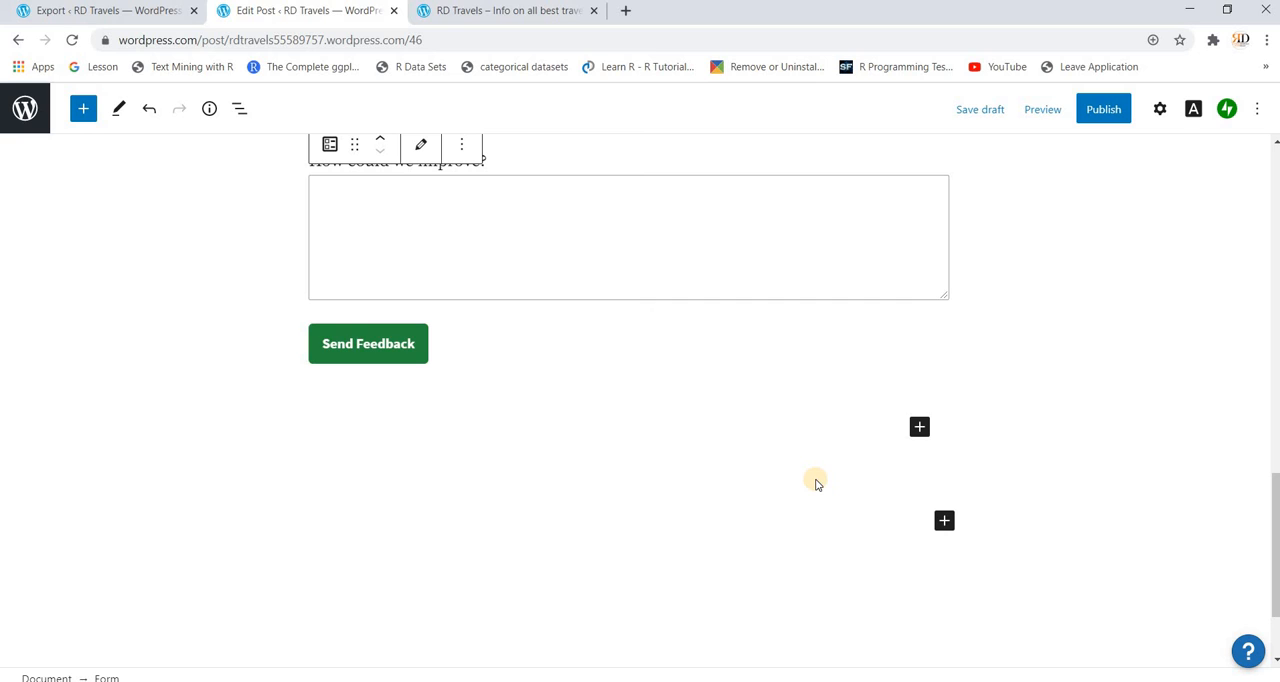
click(1106, 112)
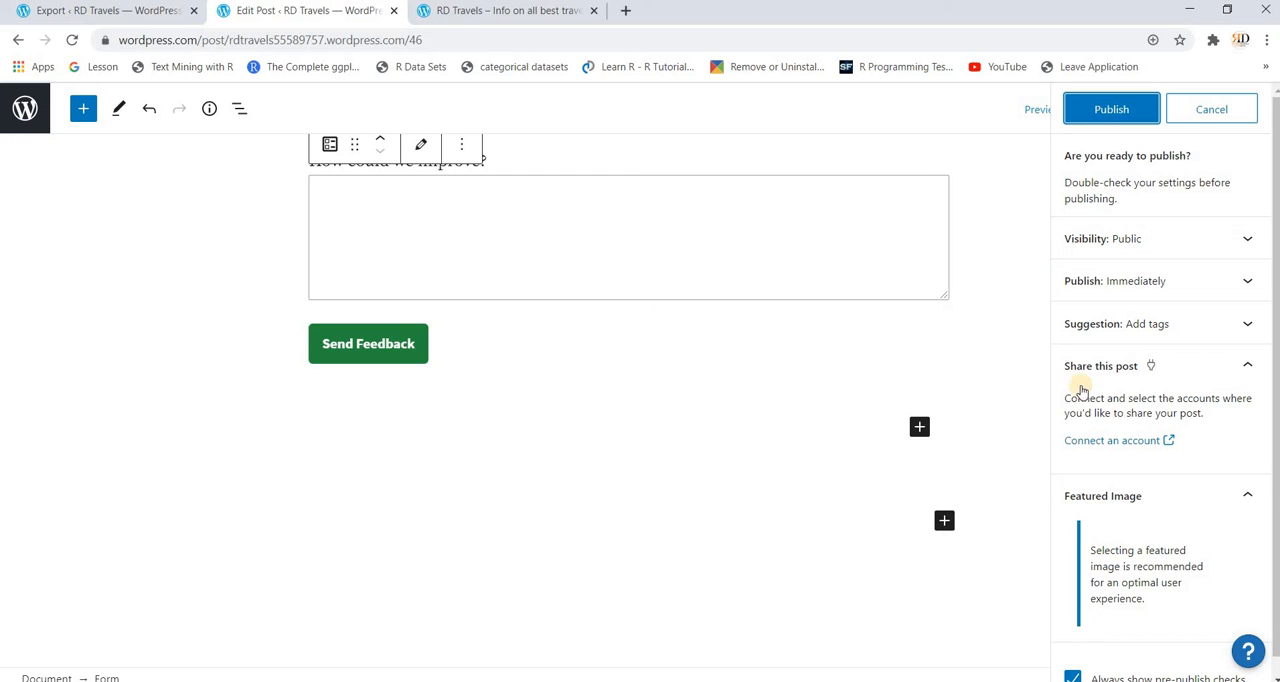
scroll(1081, 392, down, 1)
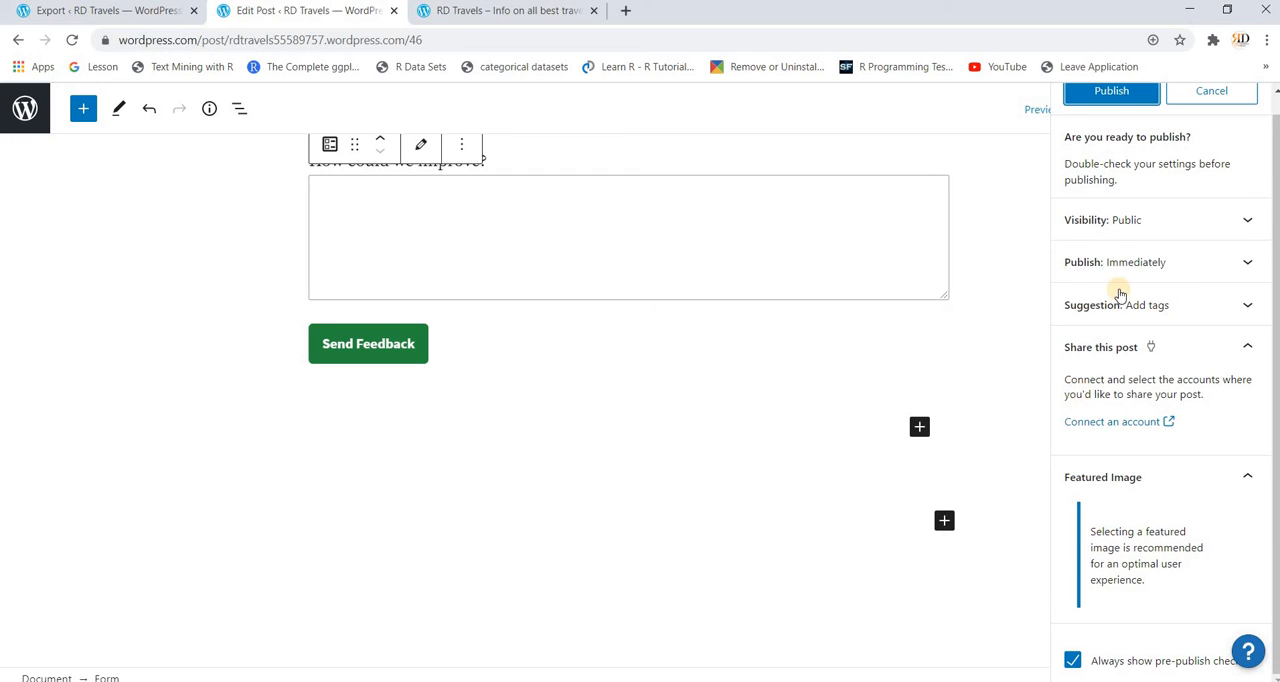
click(1107, 91)
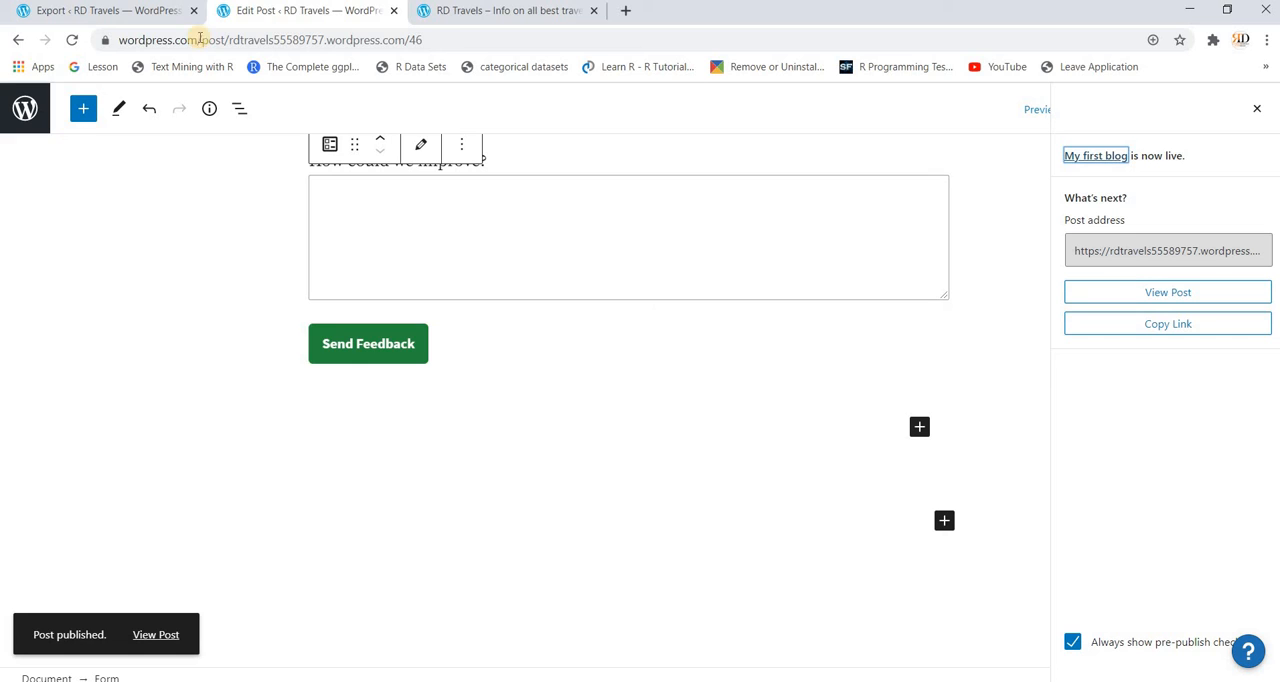
Step: Switch to the live site, find the "My first blog" post on the Blog page and open it for viewing
click(452, 10)
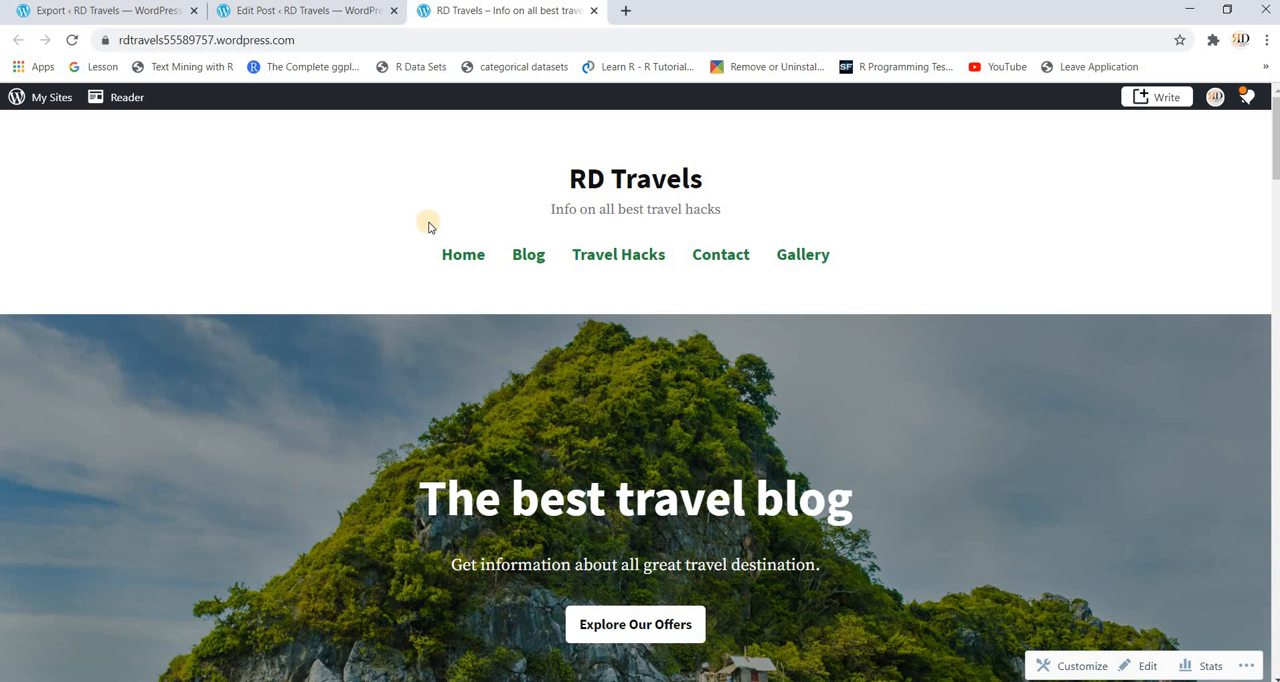
click(530, 258)
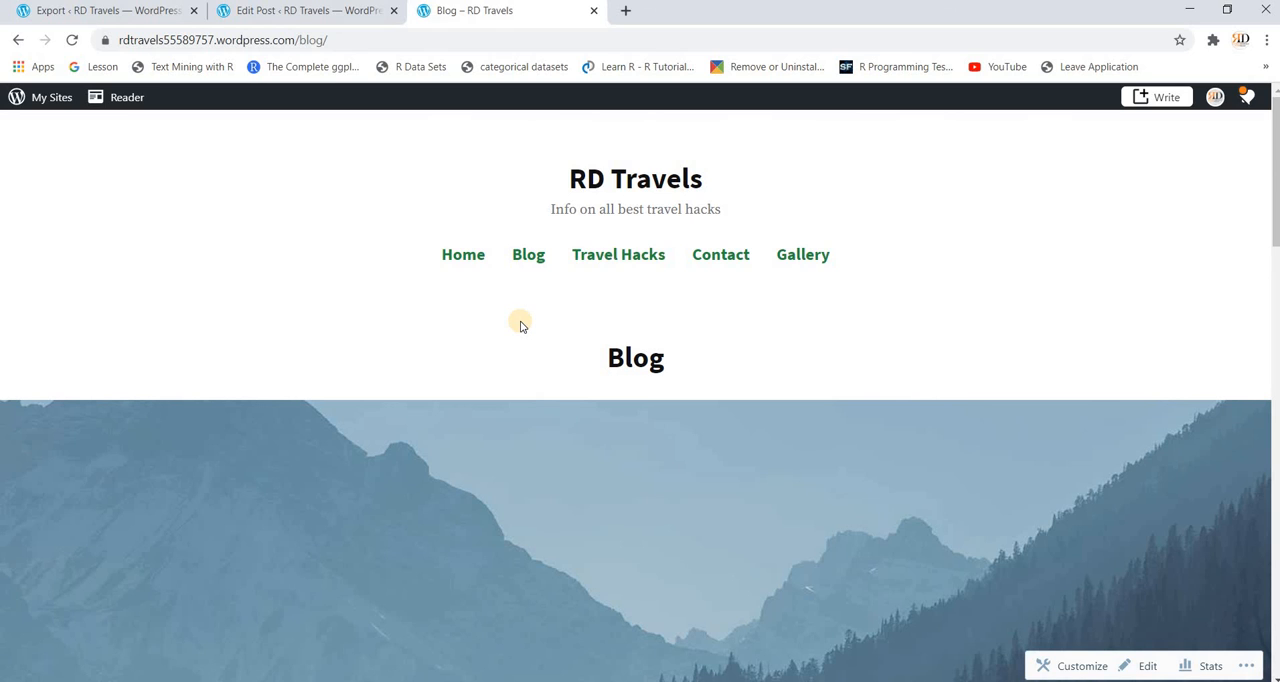
scroll(520, 325, down, 10)
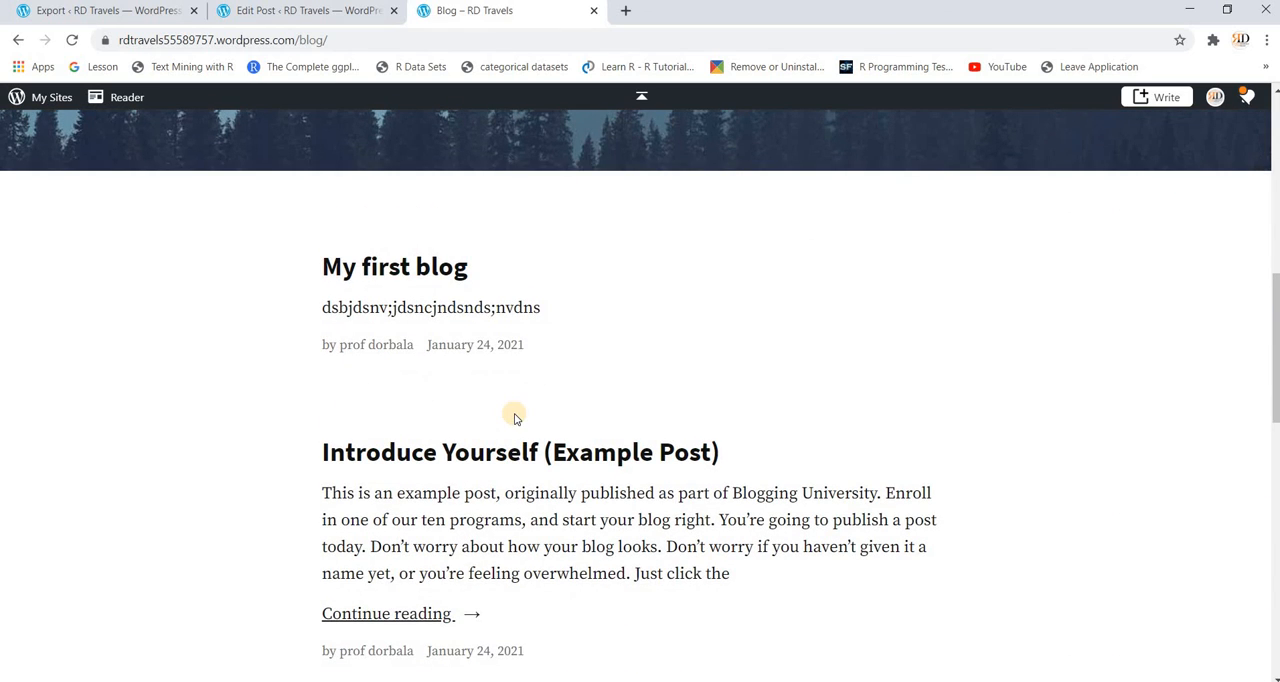
scroll(515, 418, down, 1)
click(409, 248)
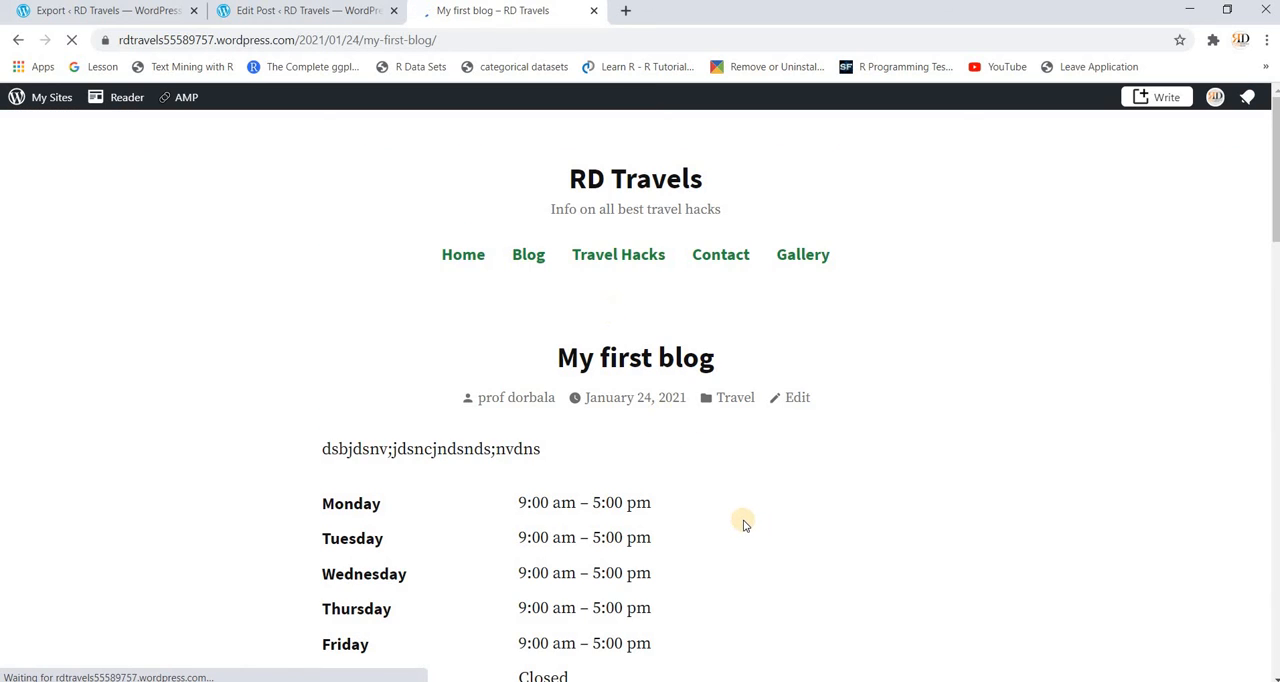
Step: Review the published "My first blog" post from its business hours down to the feedback form and sharing options
scroll(743, 523, down, 4)
scroll(743, 523, down, 15)
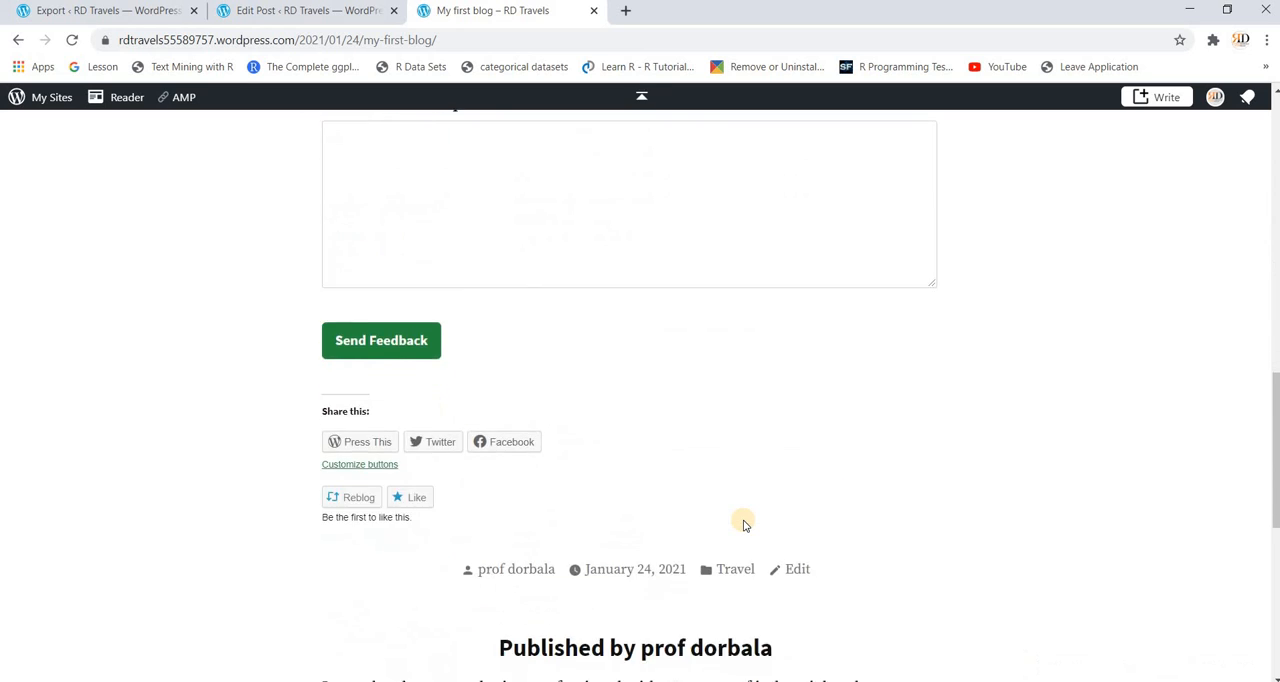
scroll(743, 520, up, 18)
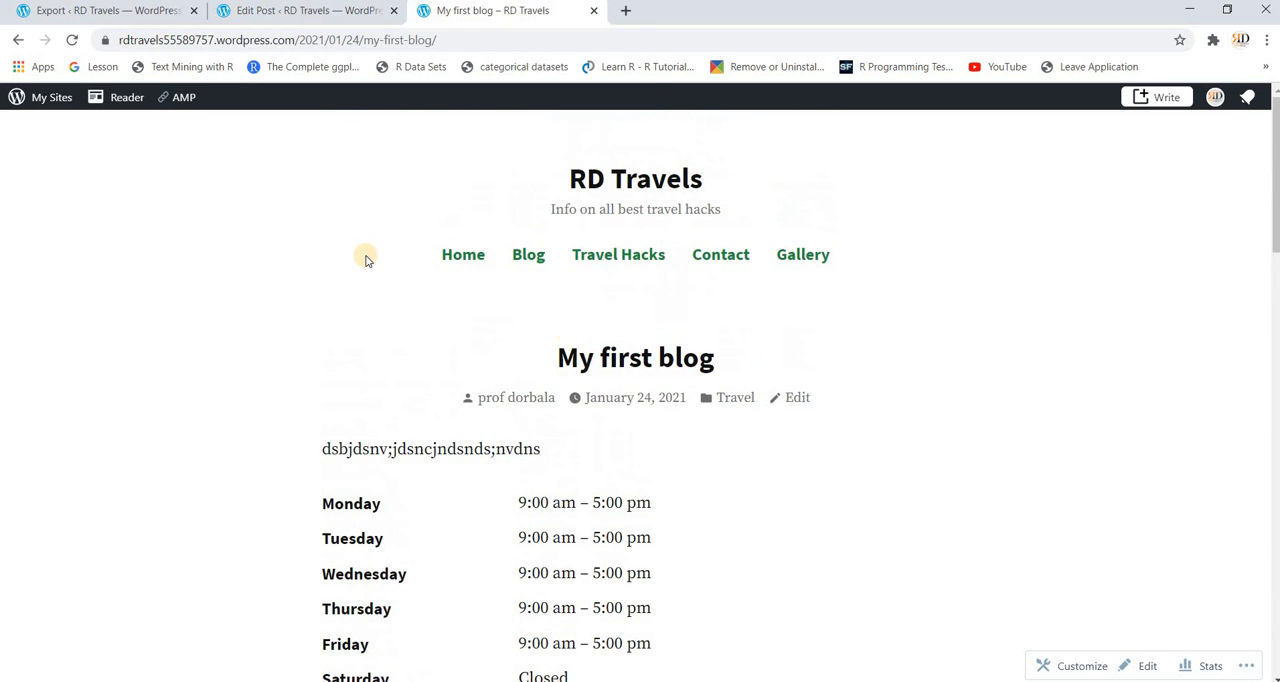
Step: Return to the site's My Home dashboard and review its management sections, getting-started cards and quick links
click(43, 106)
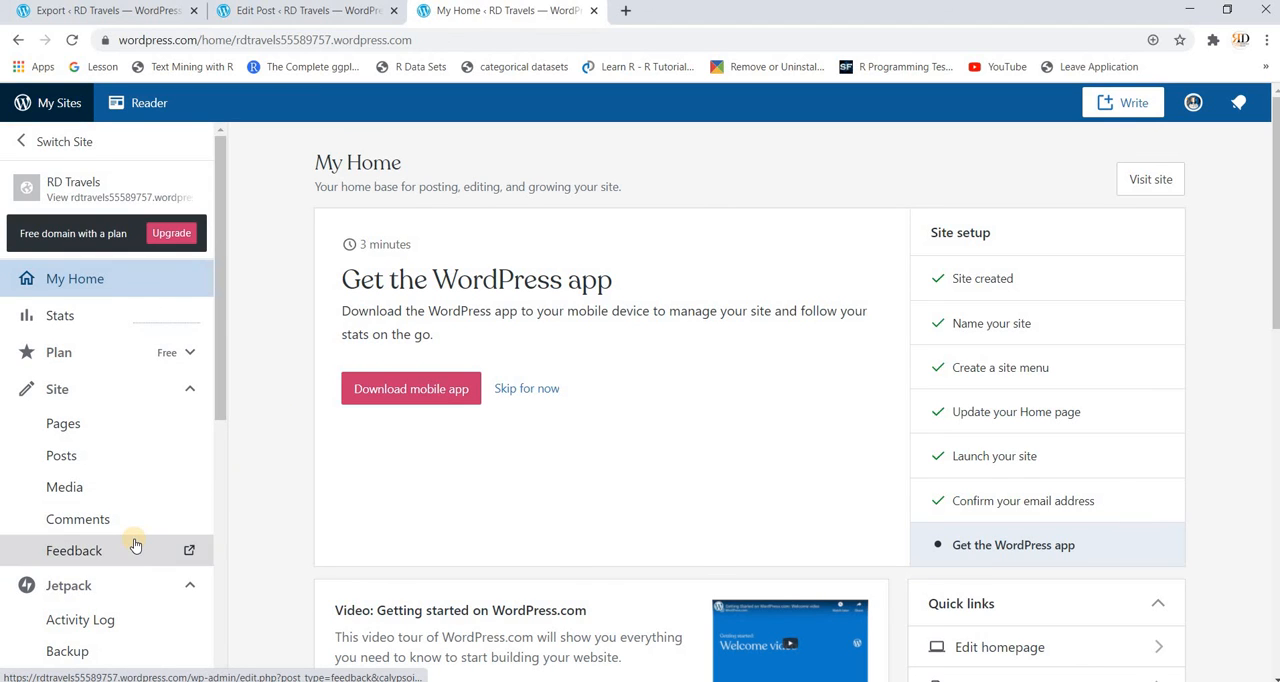
scroll(131, 543, down, 2)
scroll(133, 540, down, 1)
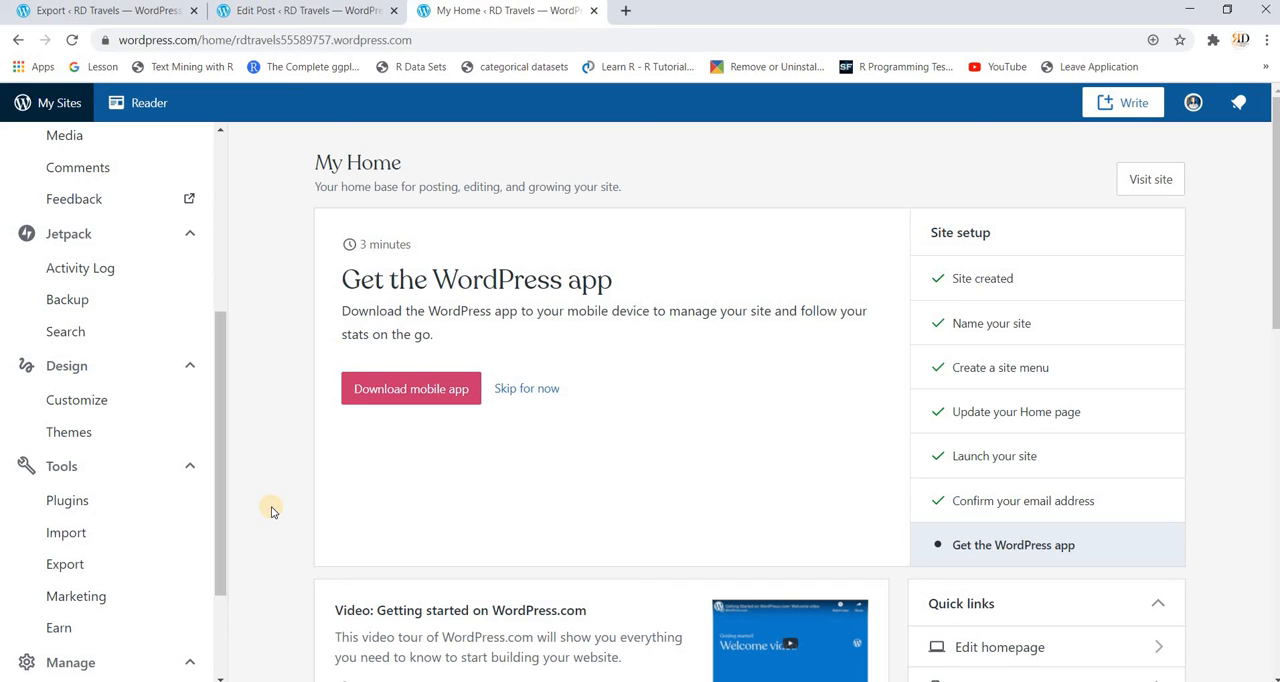
scroll(572, 547, down, 2)
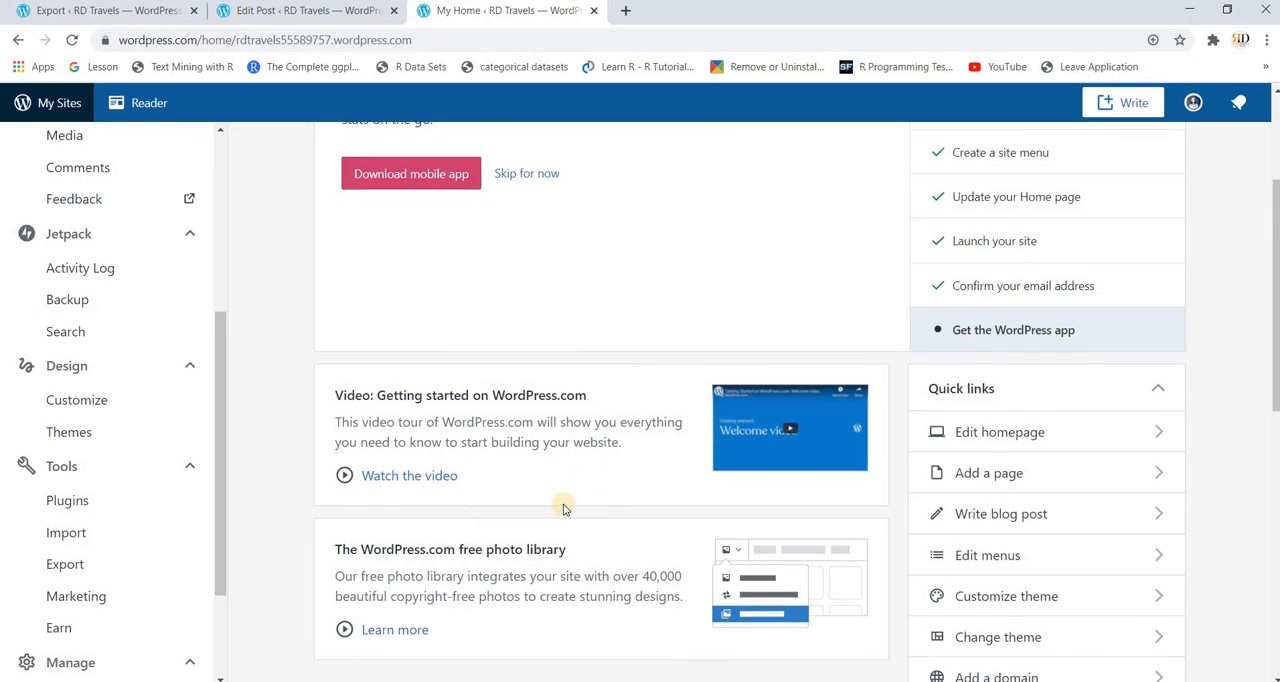
scroll(643, 490, down, 1)
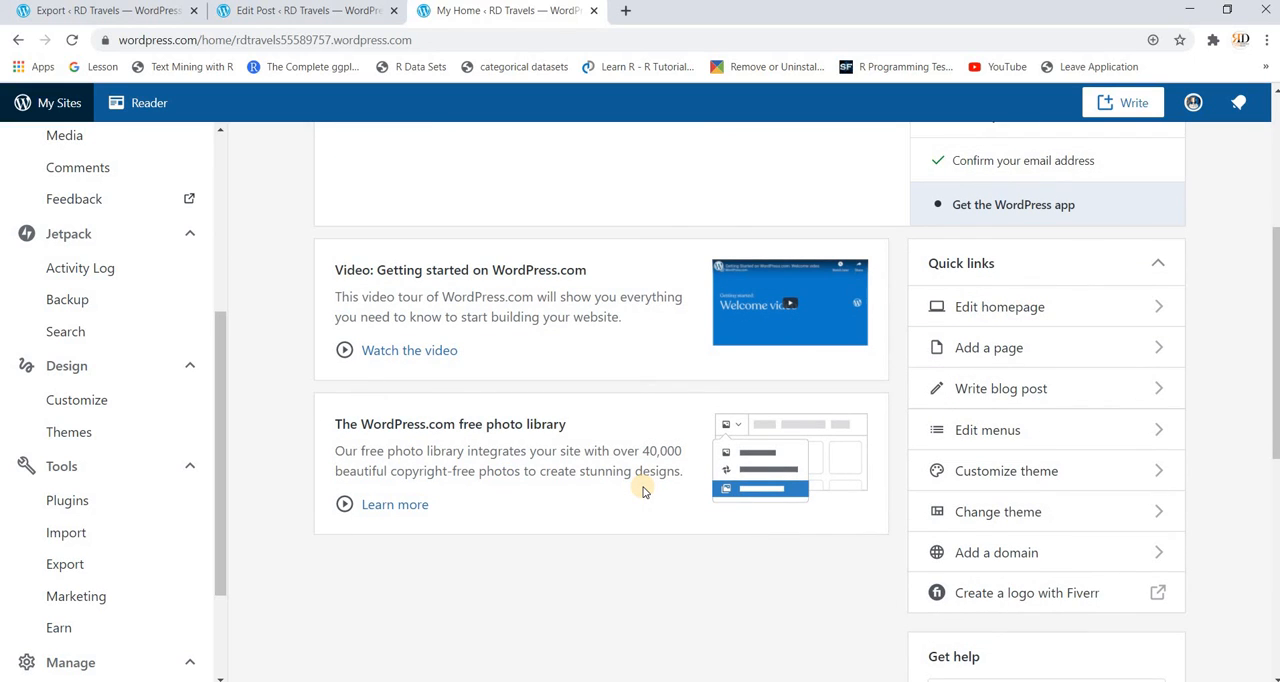
scroll(643, 490, up, 1)
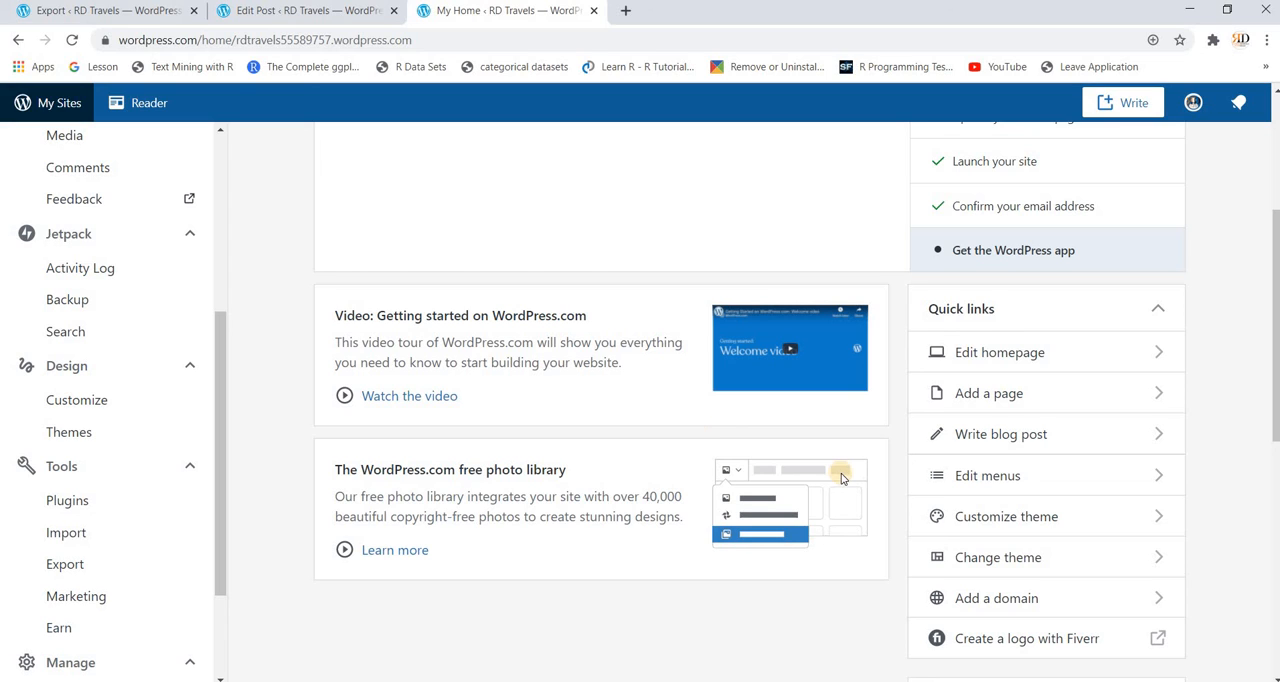
Step: Open the Fiverr logo maker from the dashboard's quick links and start a logo for the business name "RD Travel"
click(1064, 647)
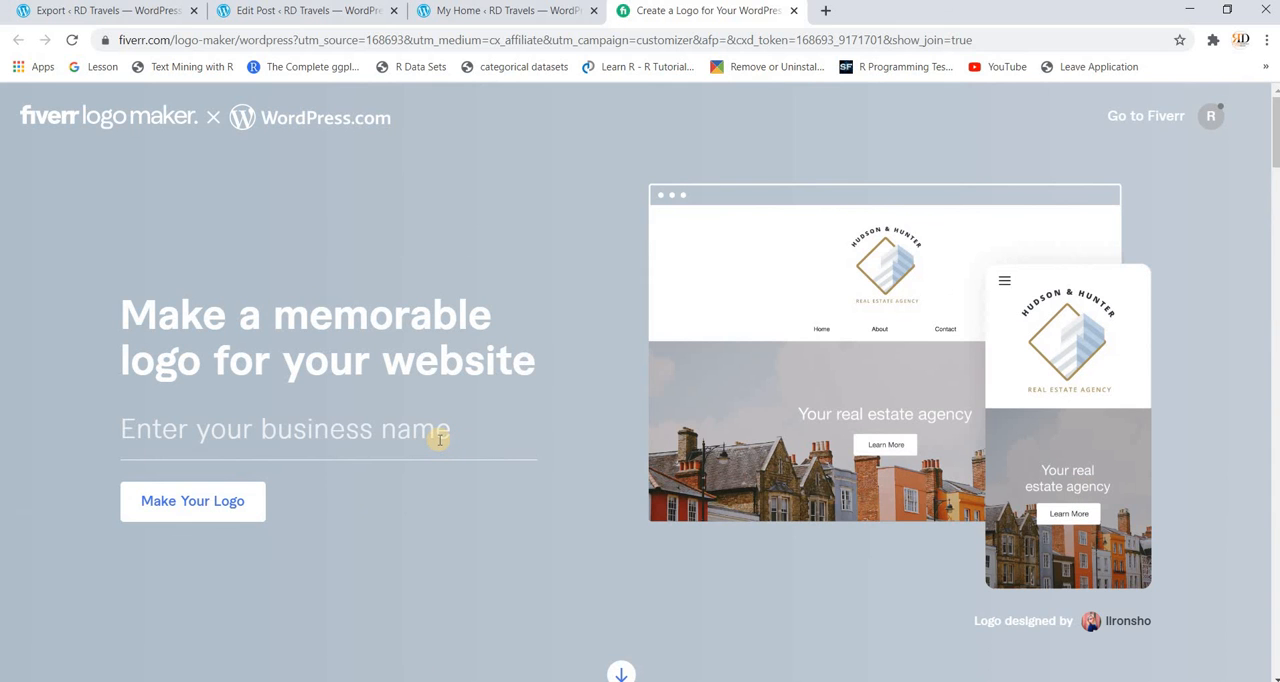
text(R)
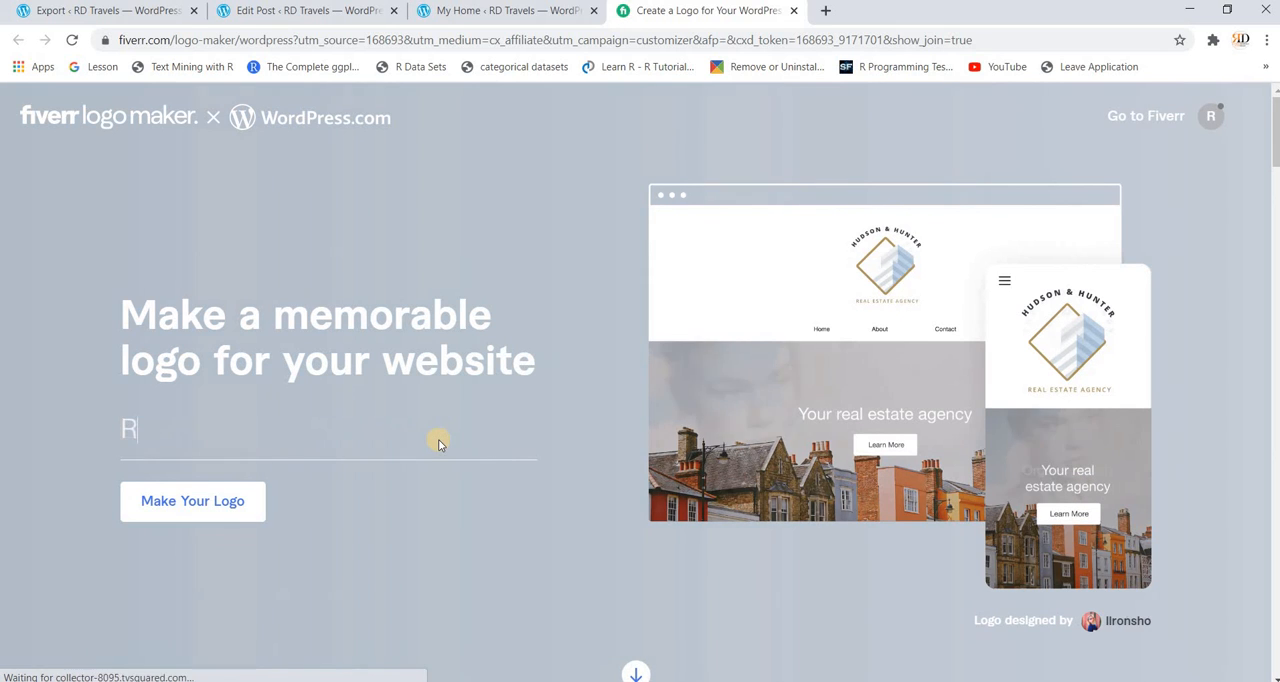
text(D Trac)
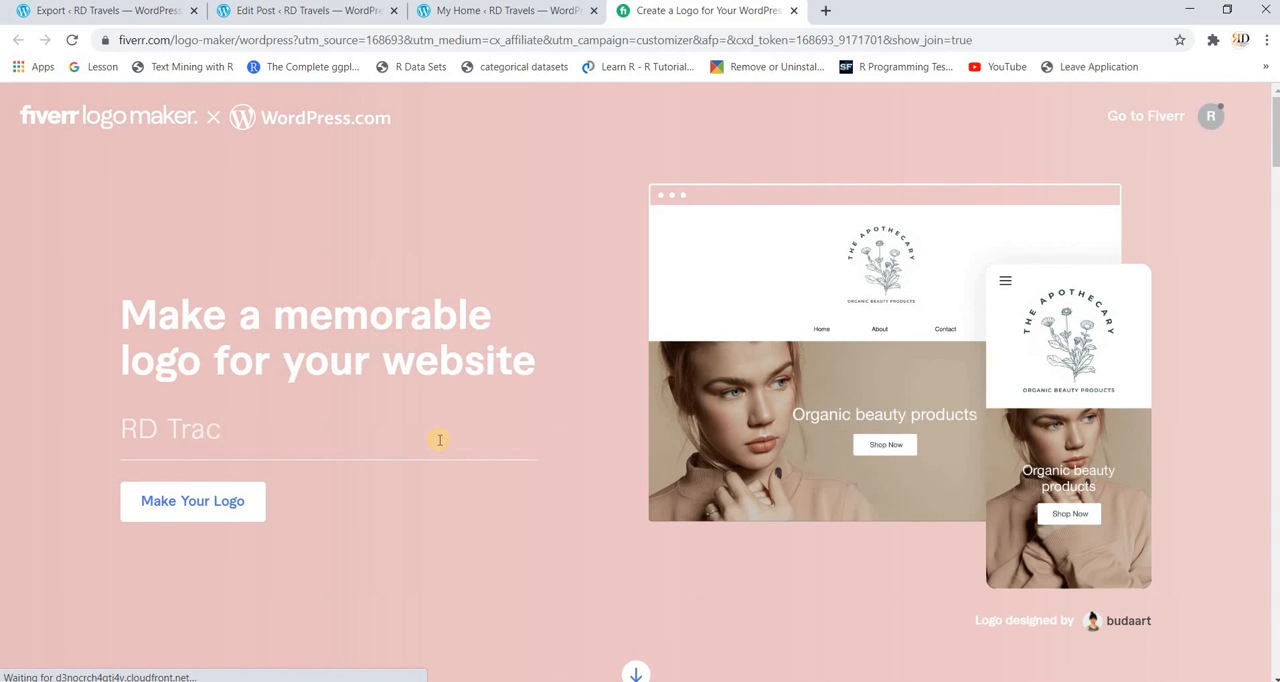
key(BackSpace)
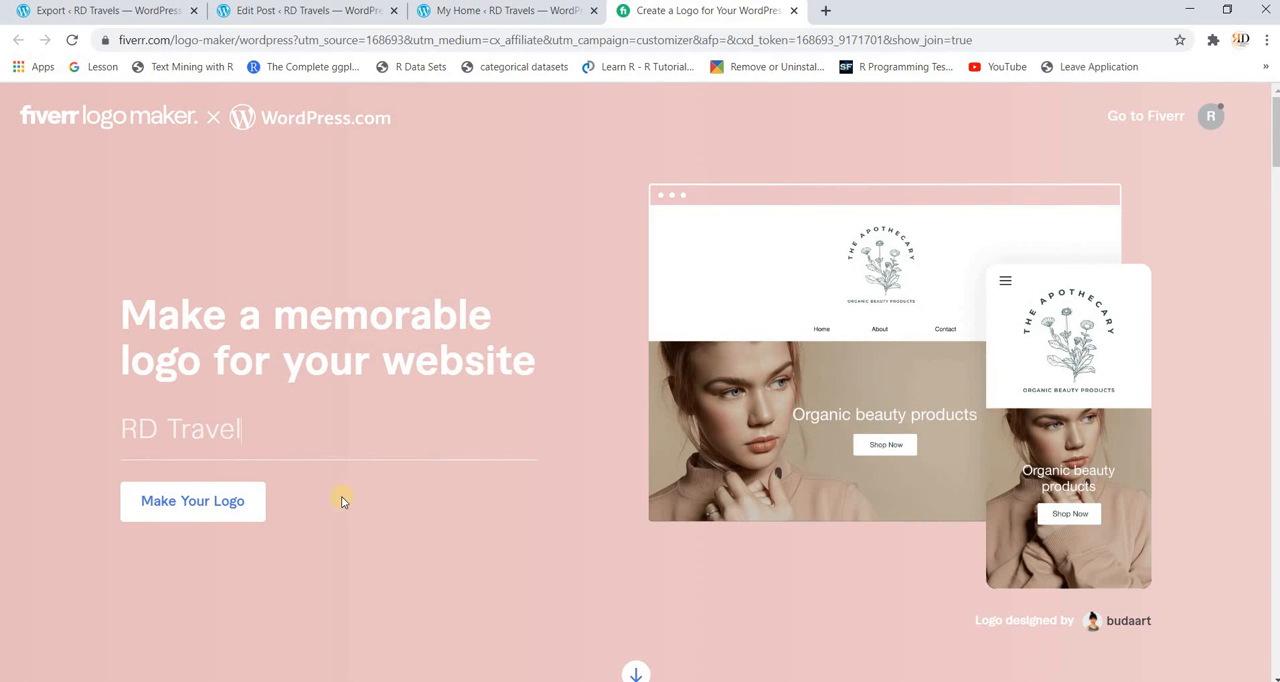
click(211, 505)
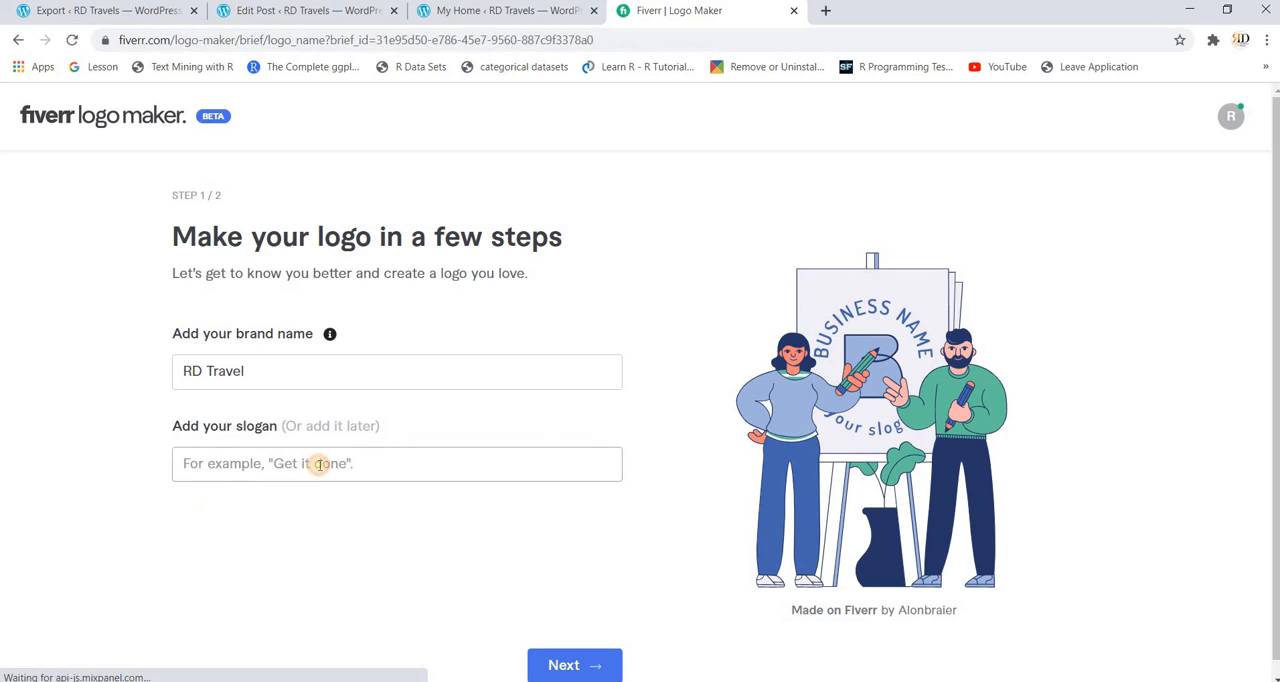
Step: Add the slogan "All in one travel destination" to the logo brief and continue to the brand details
click(319, 467)
text(All in)
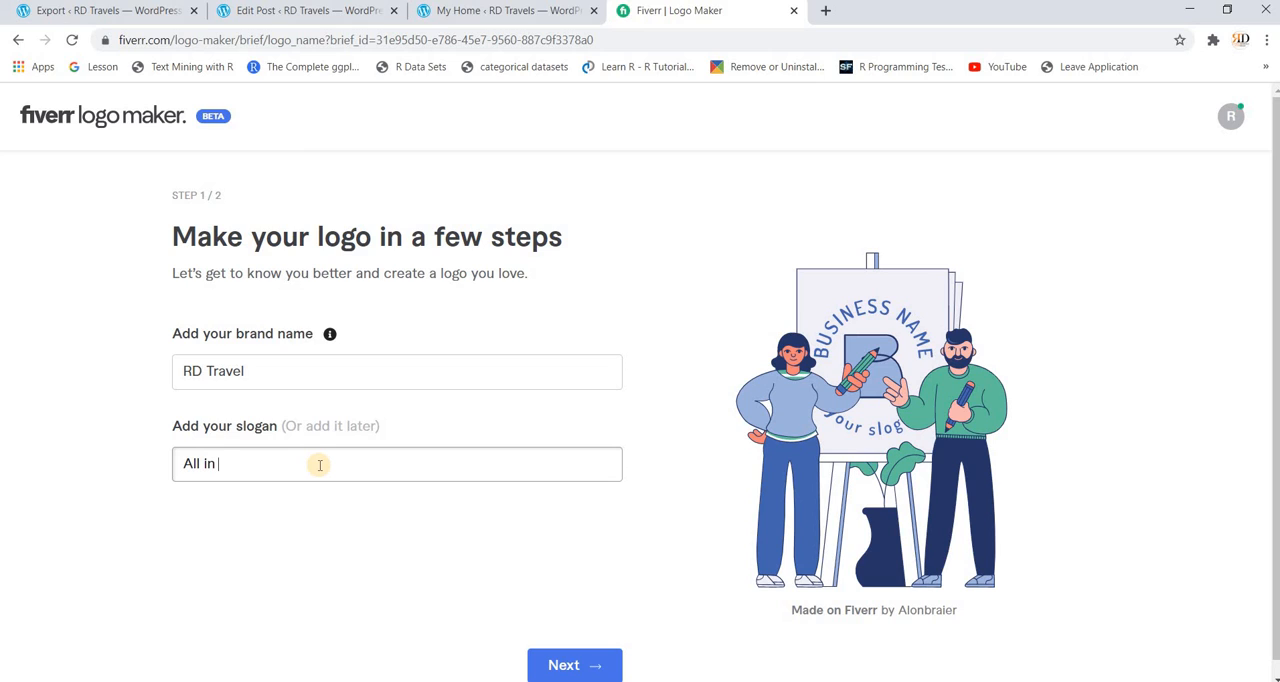
text( one travel destination)
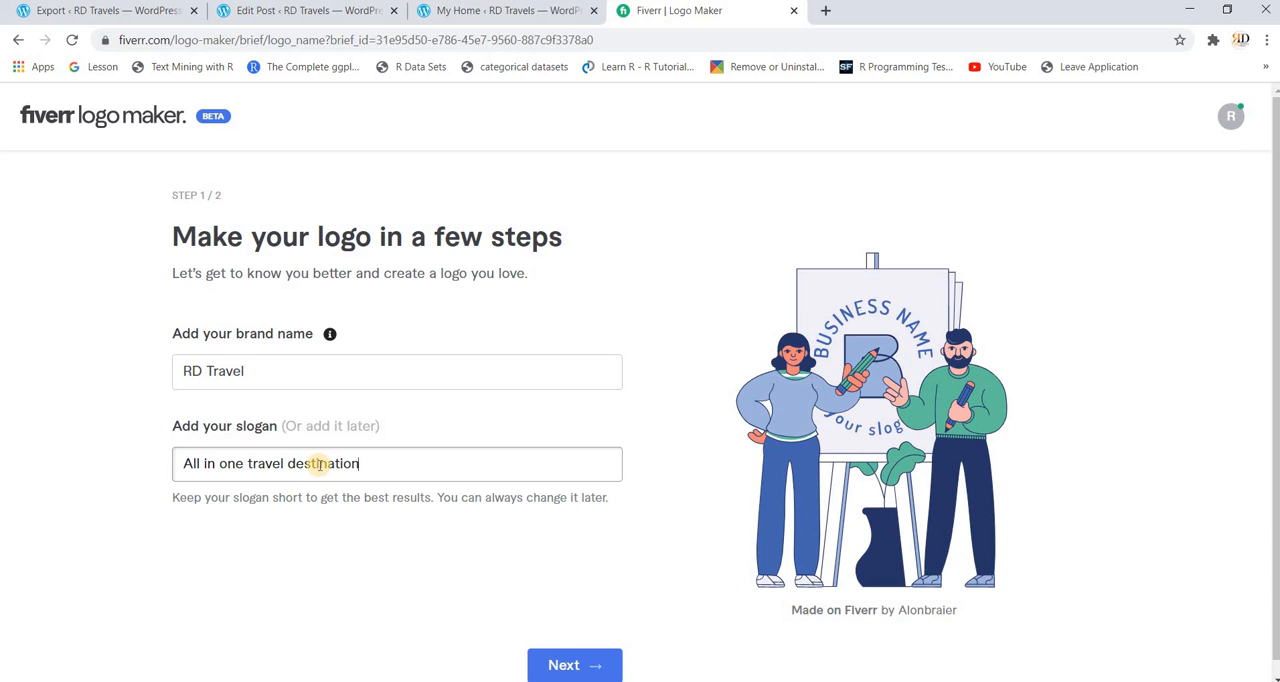
click(562, 665)
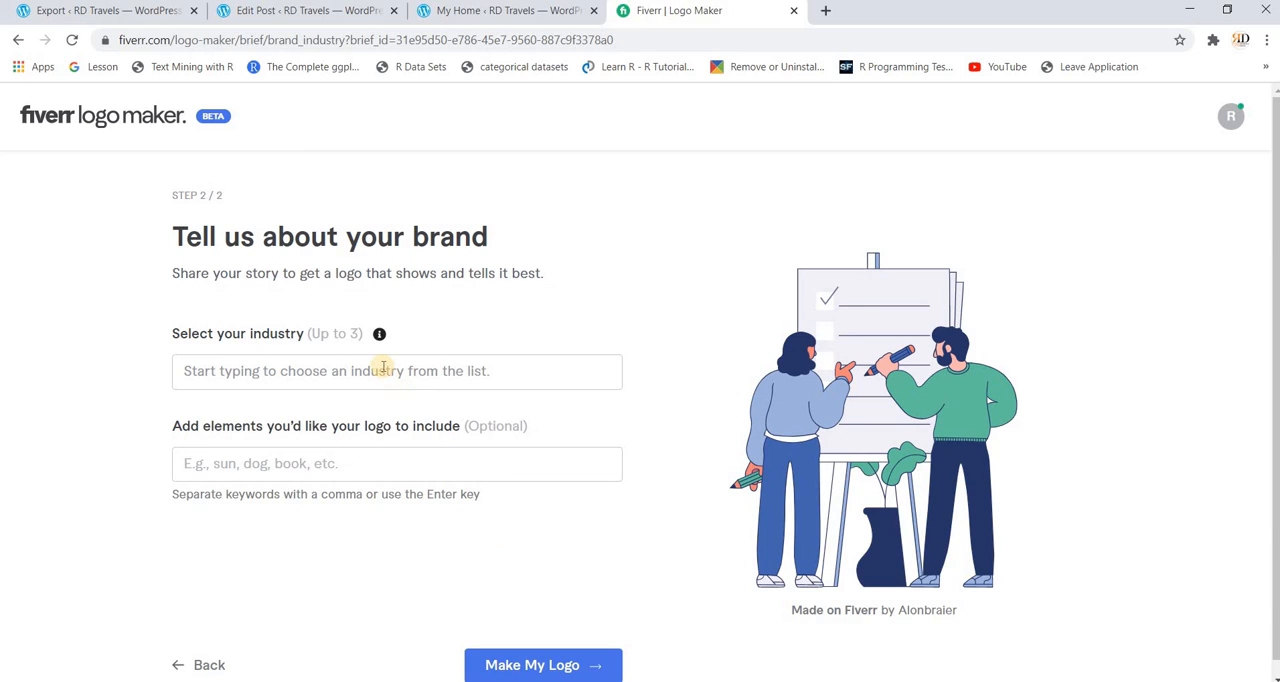
Step: Choose "Travel & Tourism" as the brand's industry and generate the logo designs
text(Trave)
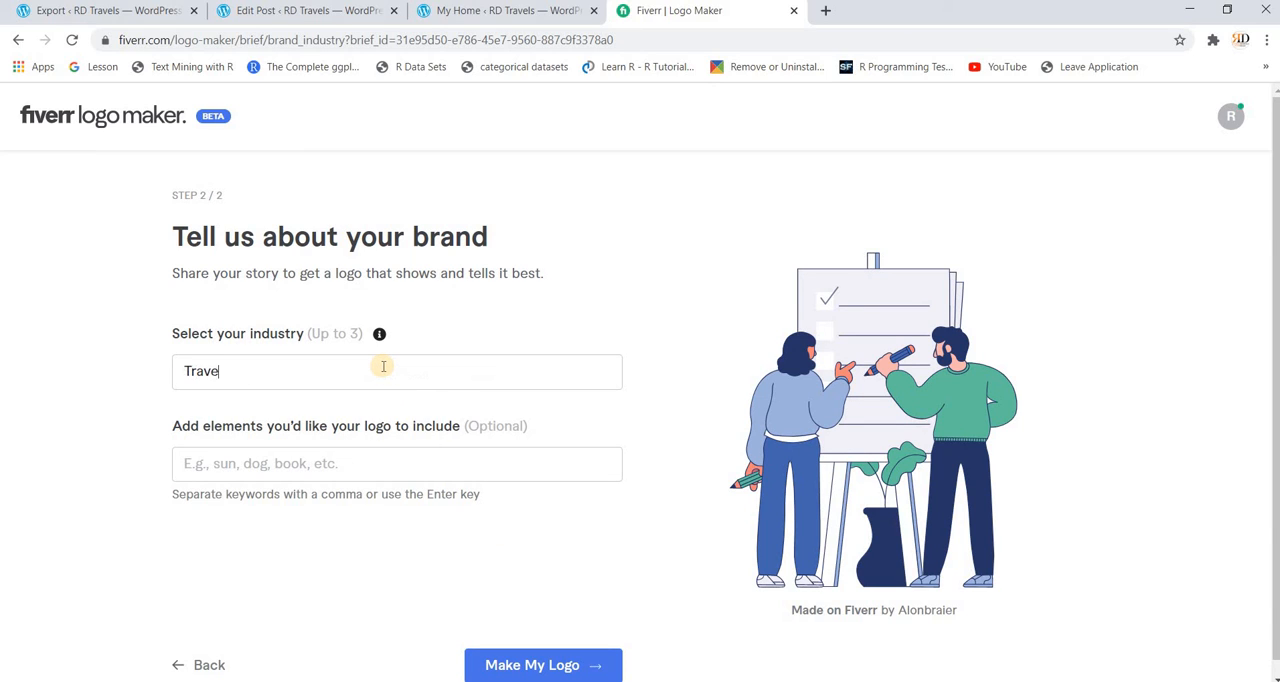
text(l)
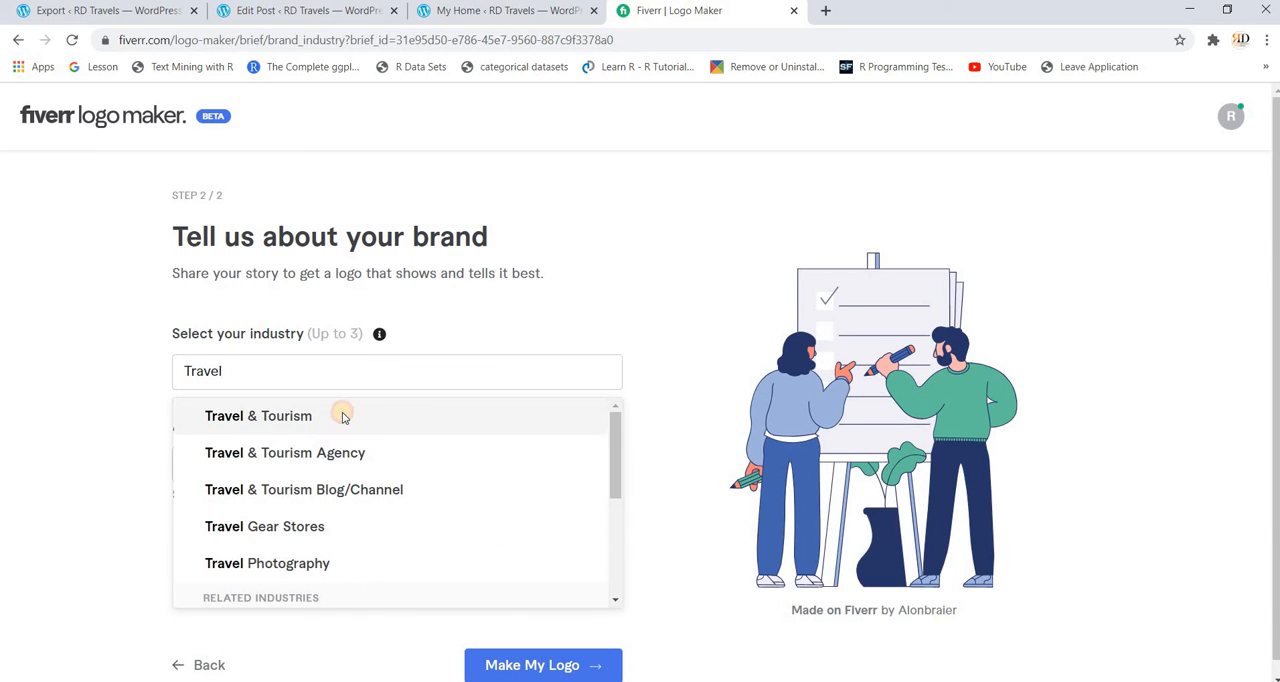
click(342, 418)
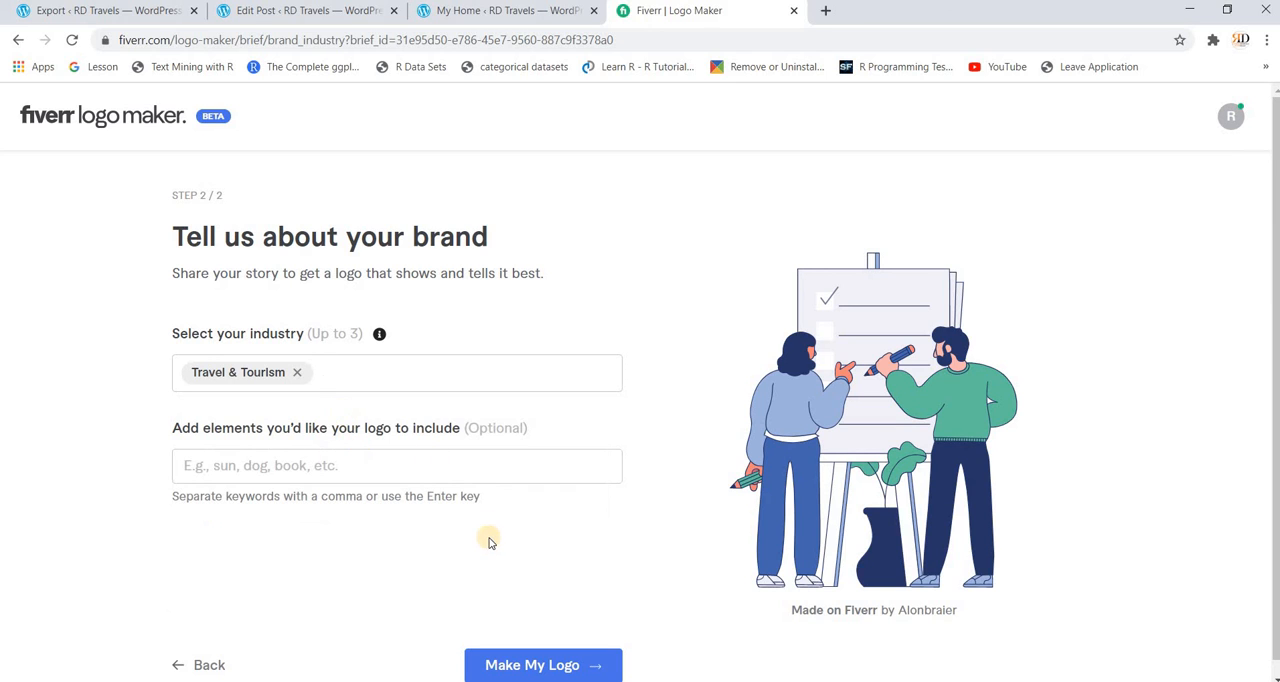
click(538, 662)
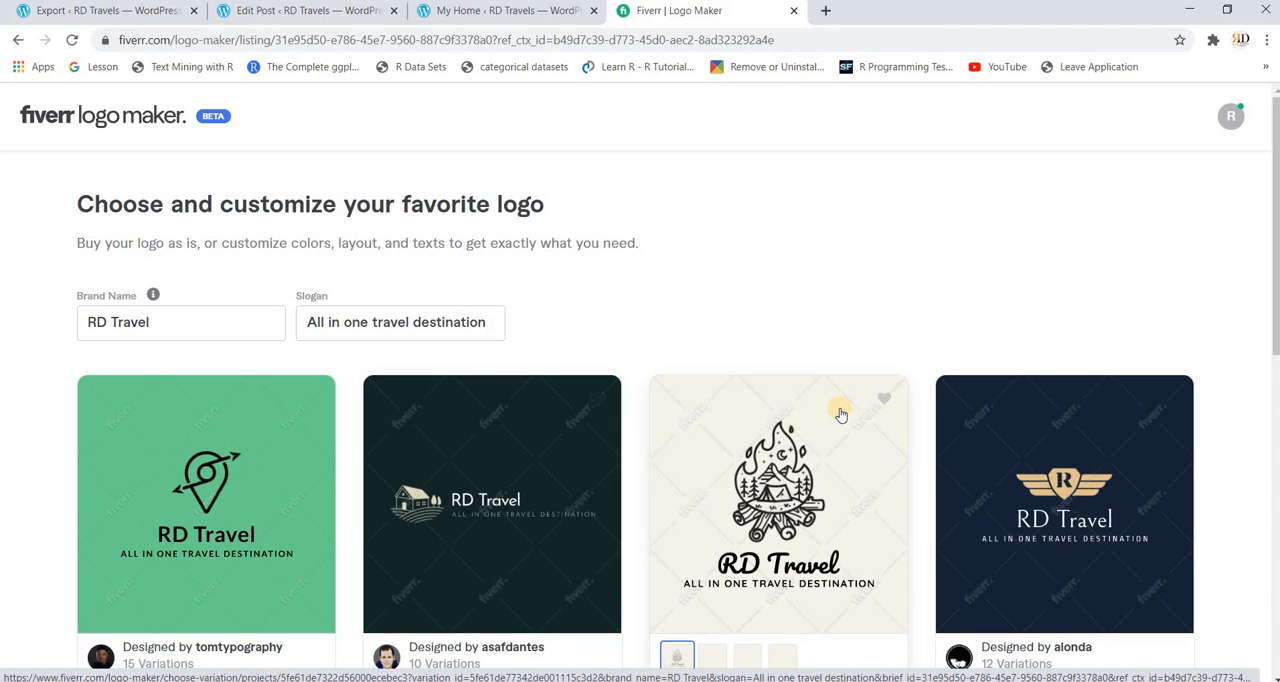
Step: Open the navy RD Travel logo with the gold winged badge for customization, dismissing the introductory tips
scroll(838, 410, down, 2)
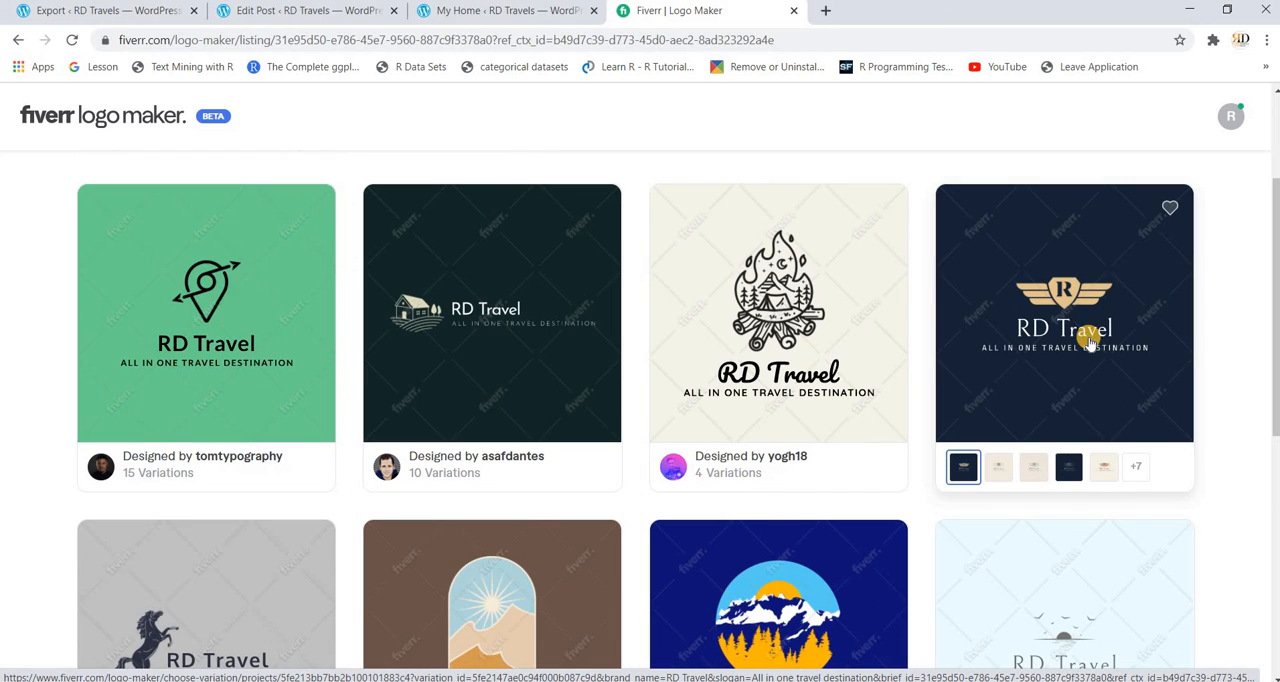
click(1089, 339)
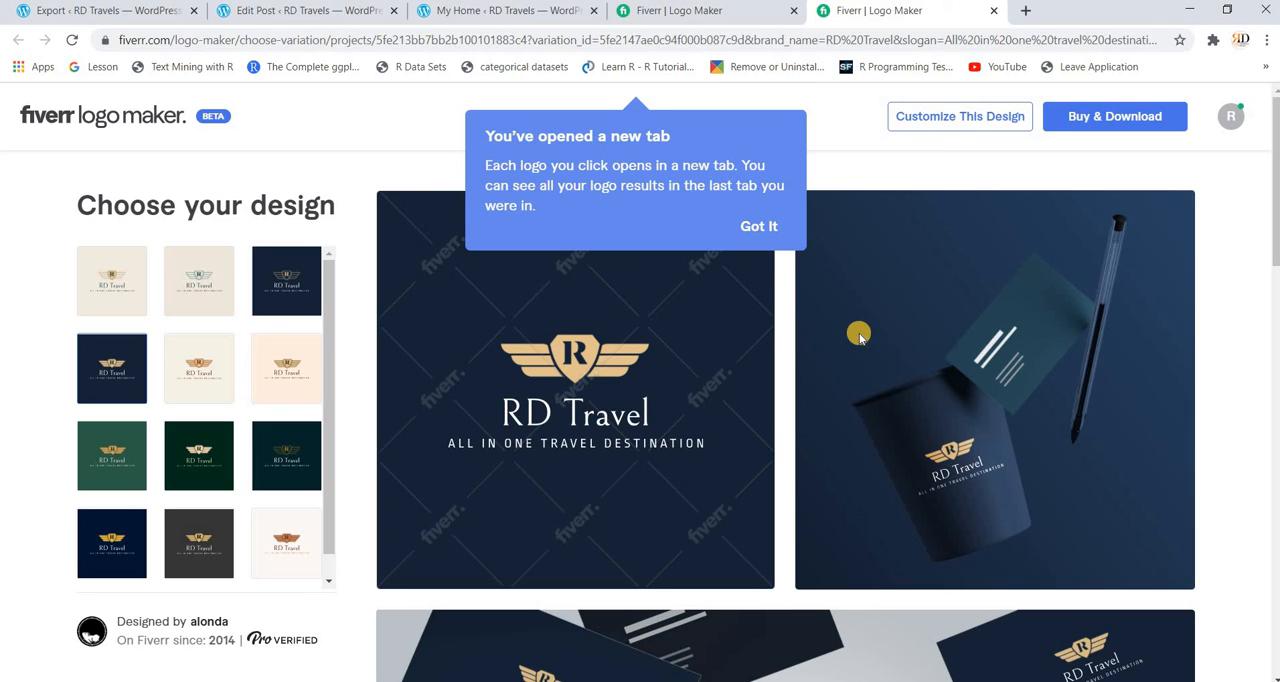
click(757, 228)
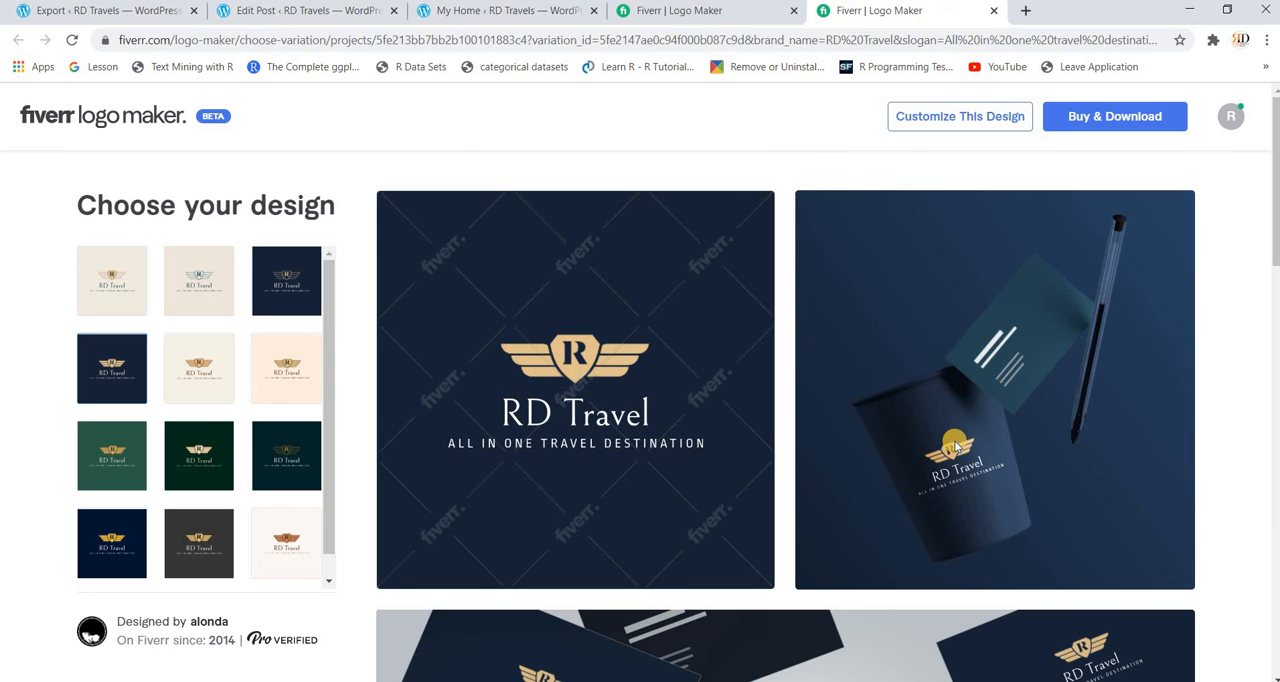
mouse_move(614, 403)
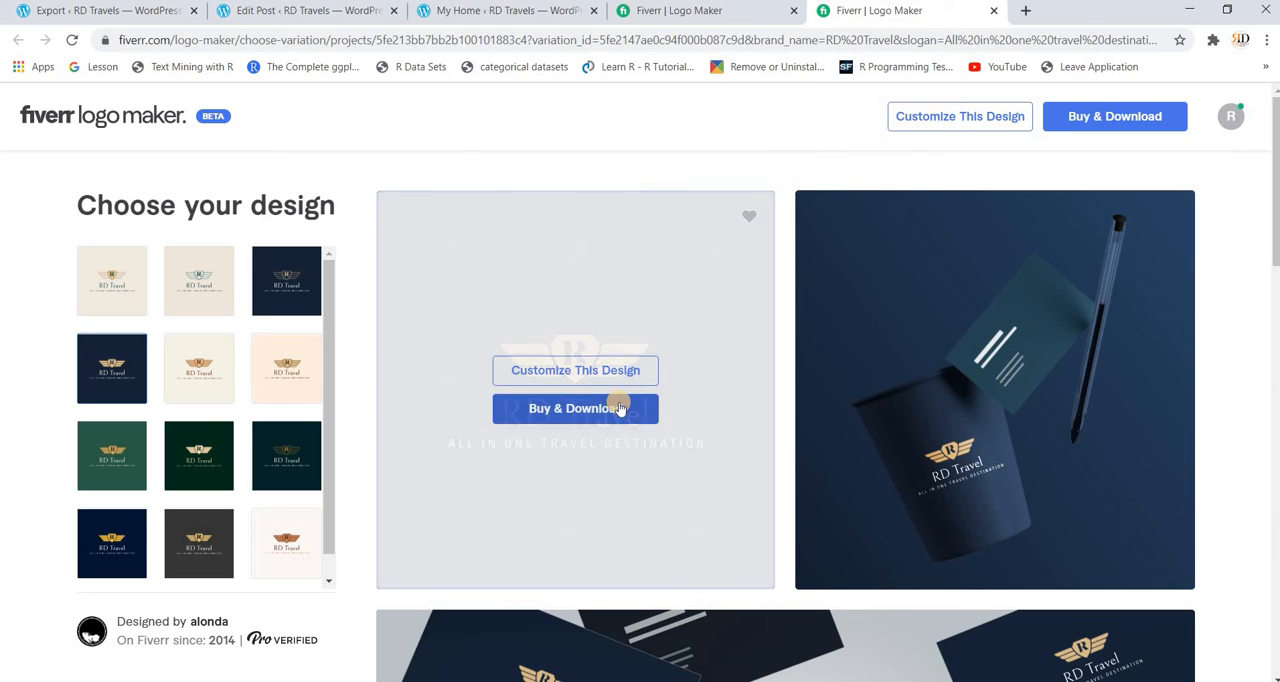
click(567, 372)
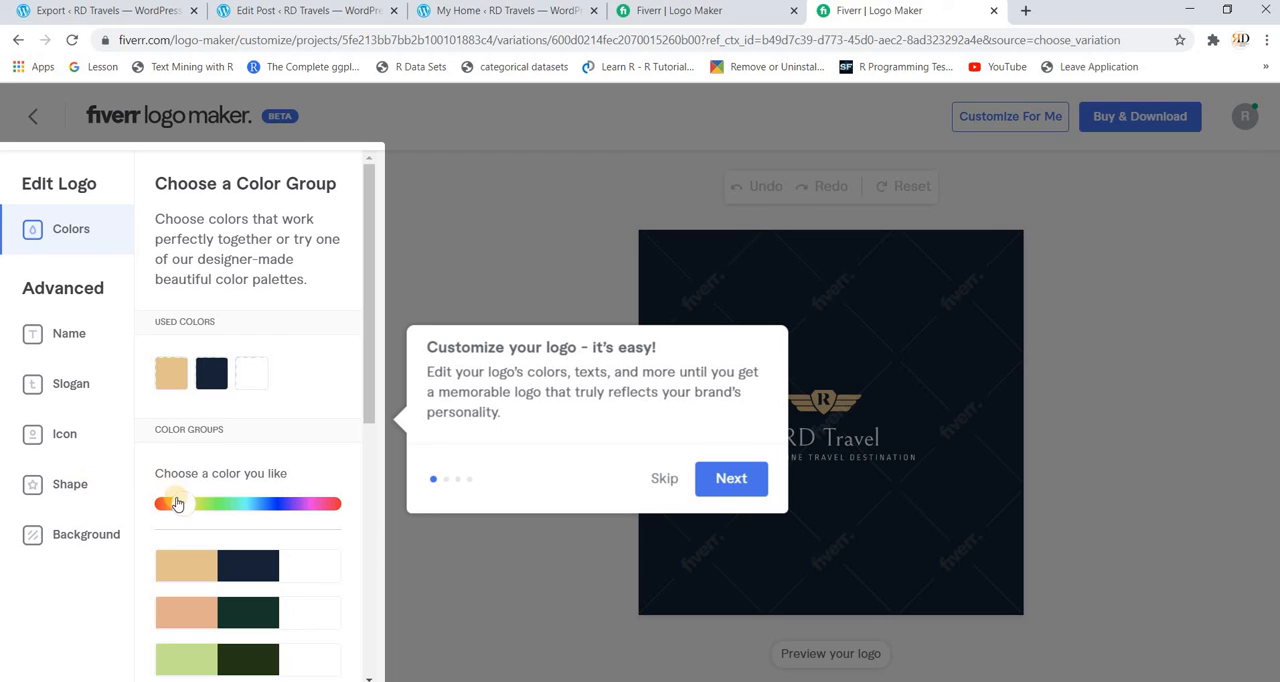
click(664, 482)
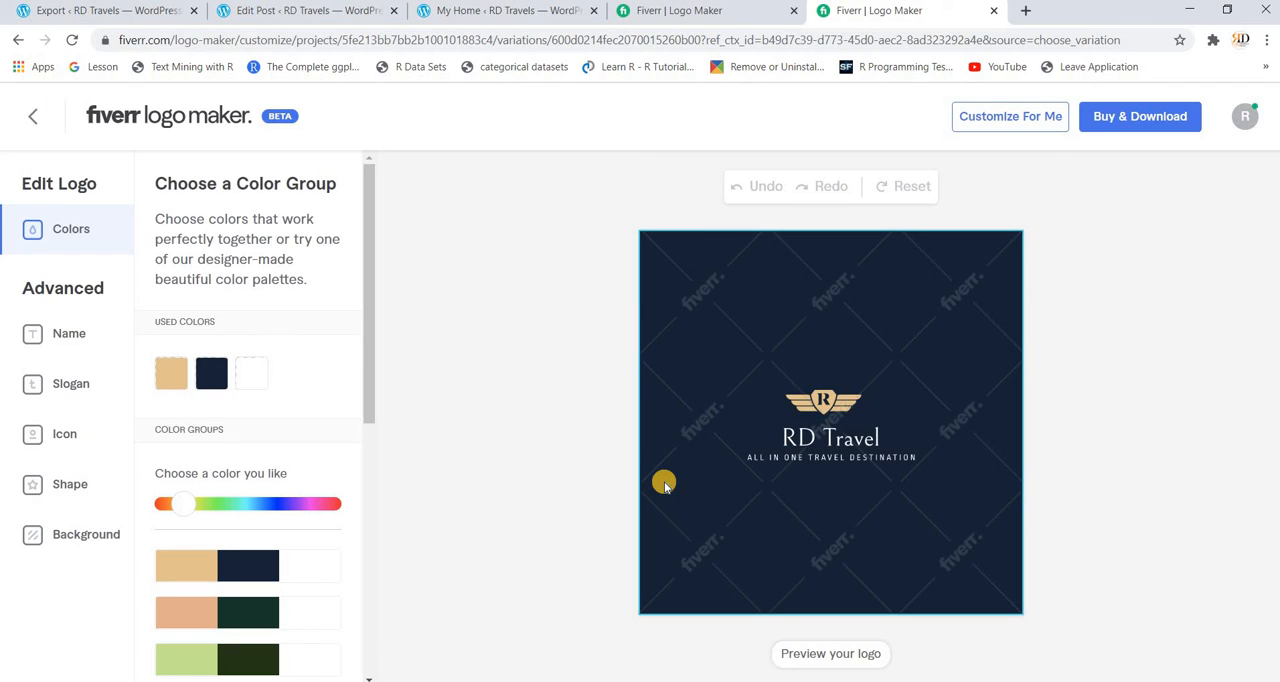
Step: Preview the customized logo on the cup, business card, phone and laptop mockups
click(811, 655)
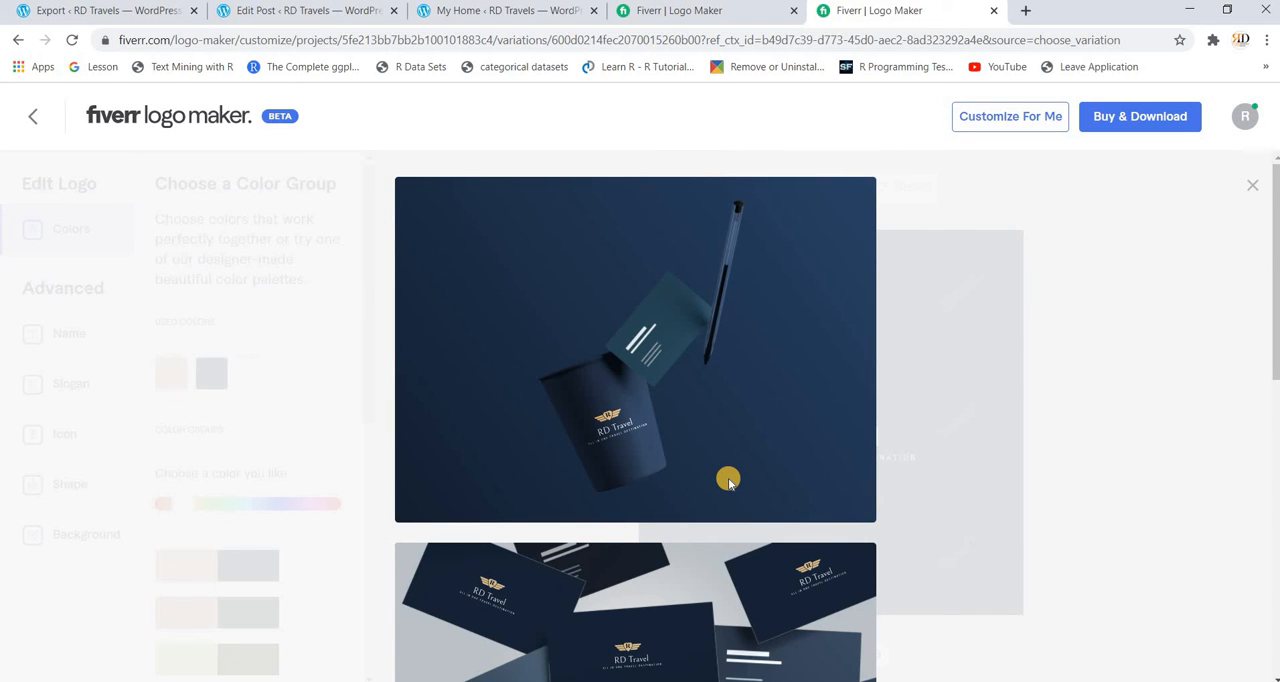
scroll(728, 481, down, 5)
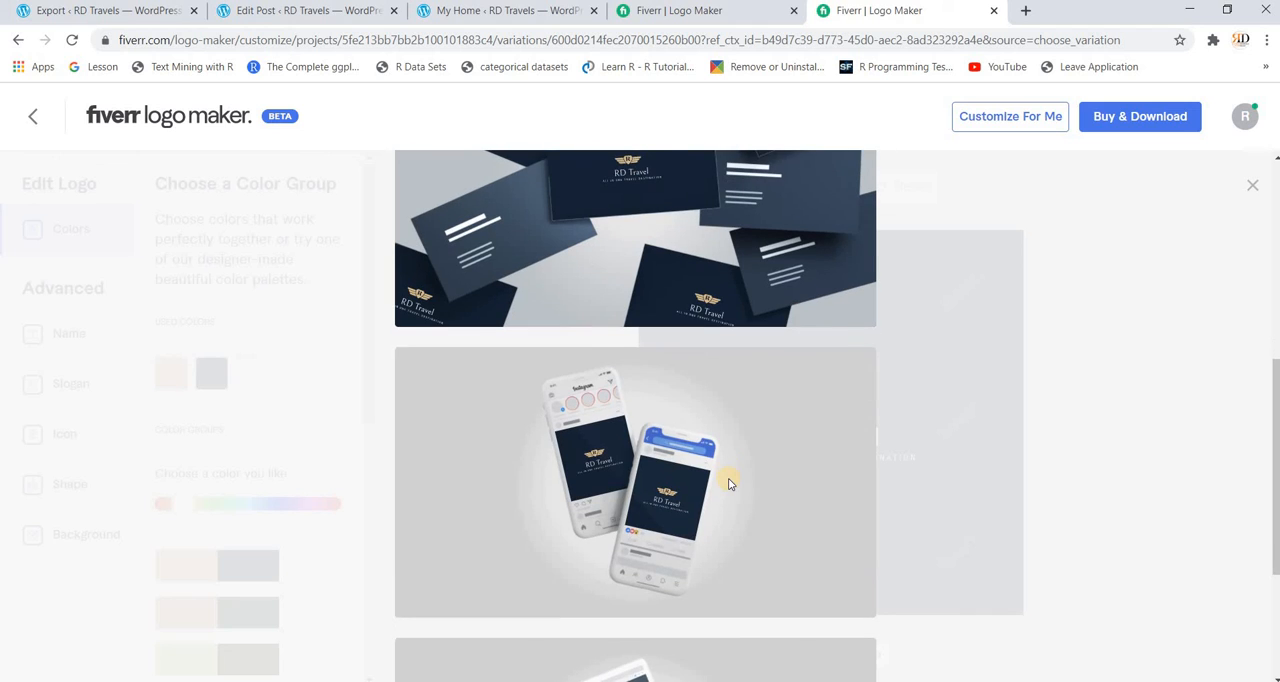
scroll(728, 483, up, 1)
scroll(728, 483, up, 2)
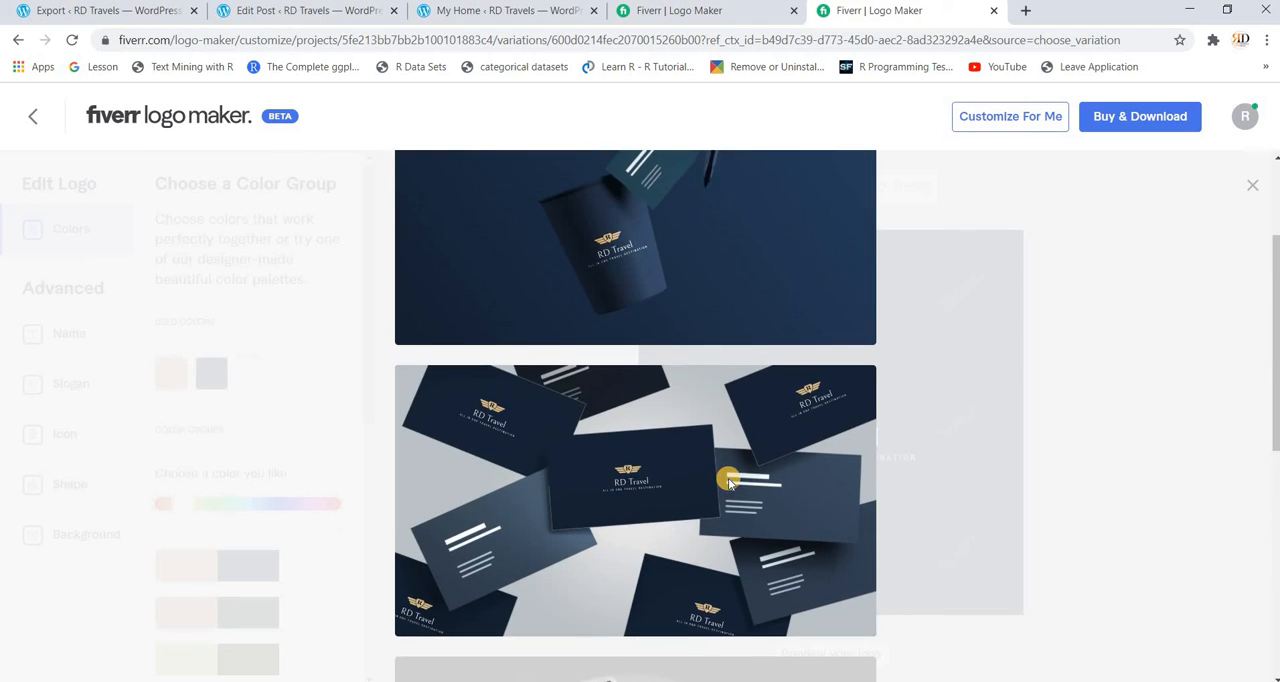
scroll(728, 483, down, 3)
scroll(728, 483, down, 2)
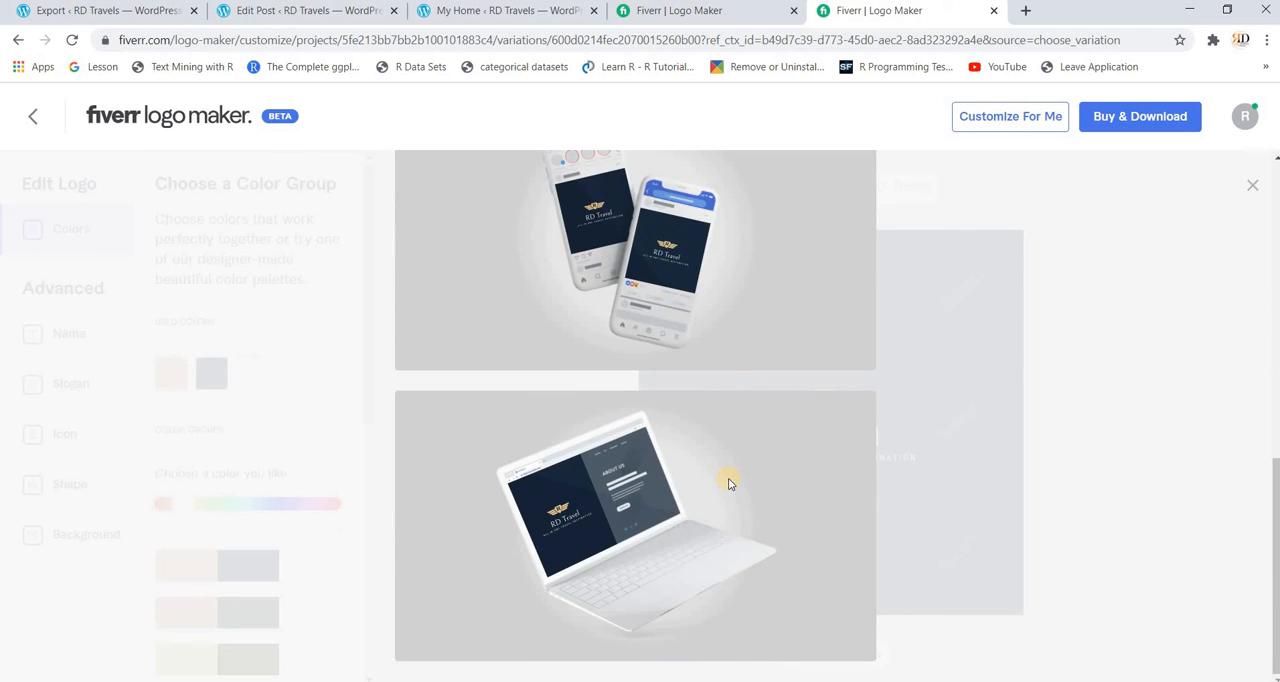
scroll(728, 483, up, 8)
Step: Compare the Basic and Advanced logo purchase packages, and close both logo maker pages to return to the WordPress dashboard
click(1125, 118)
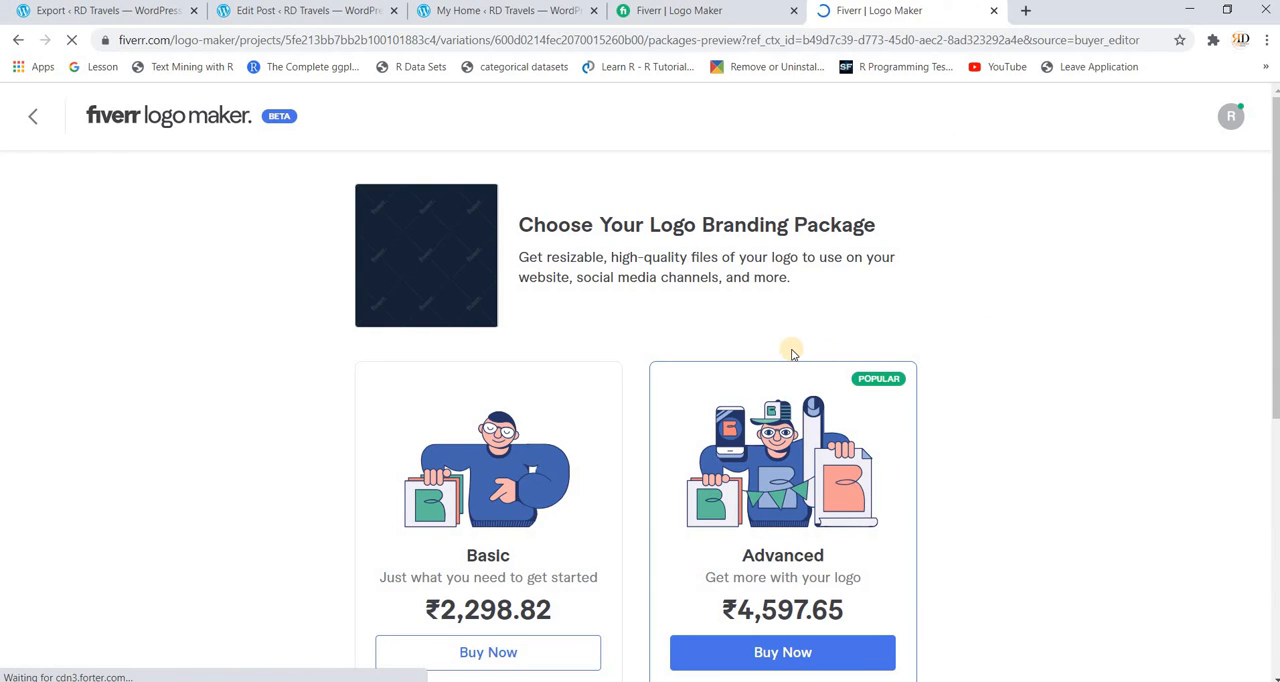
scroll(700, 410, down, 1)
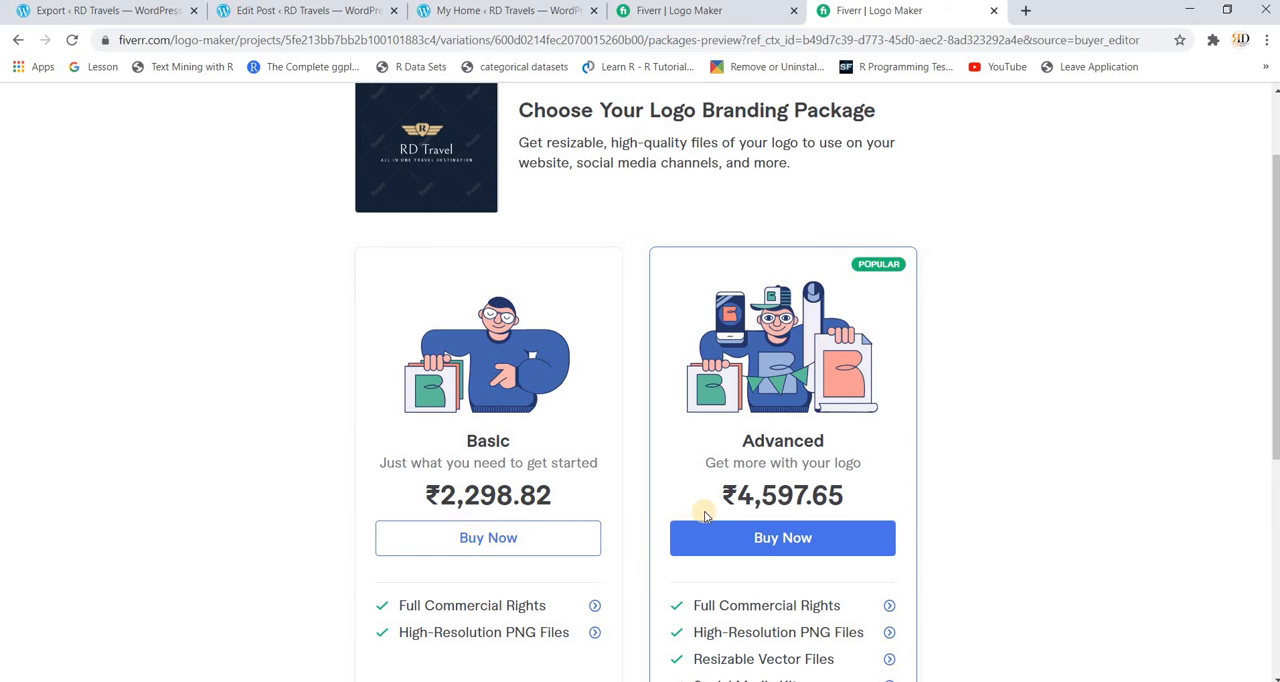
scroll(705, 516, down, 1)
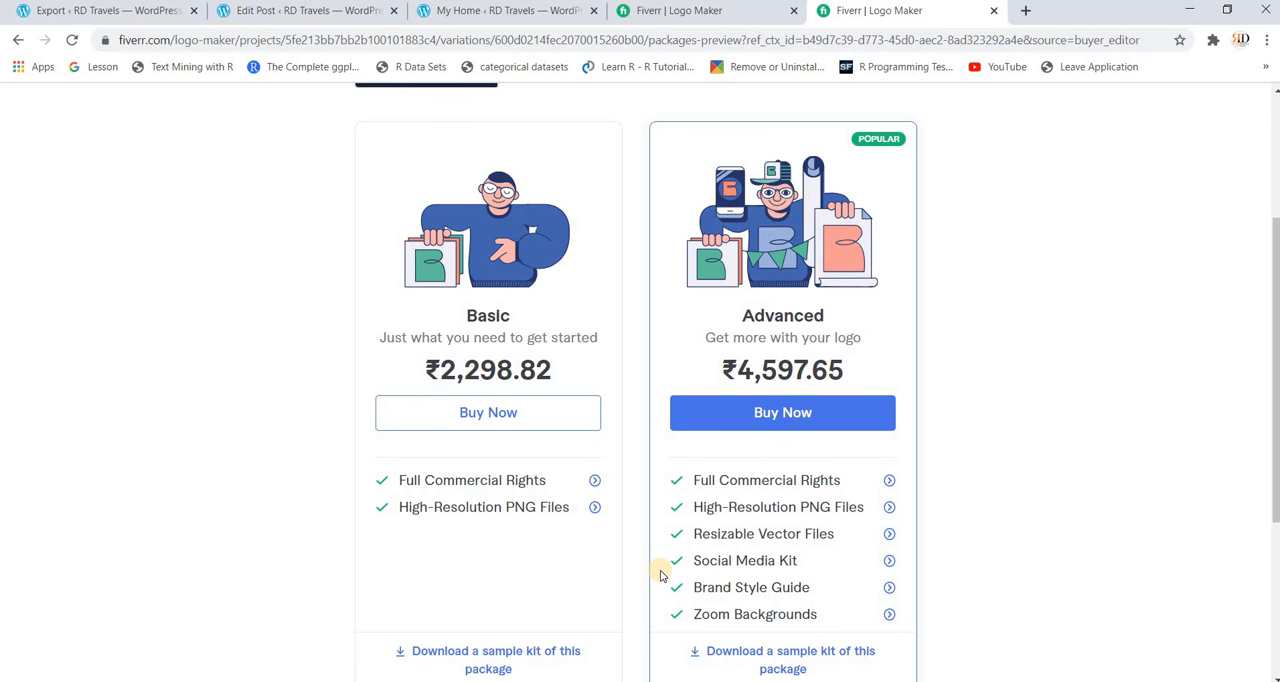
scroll(660, 575, down, 2)
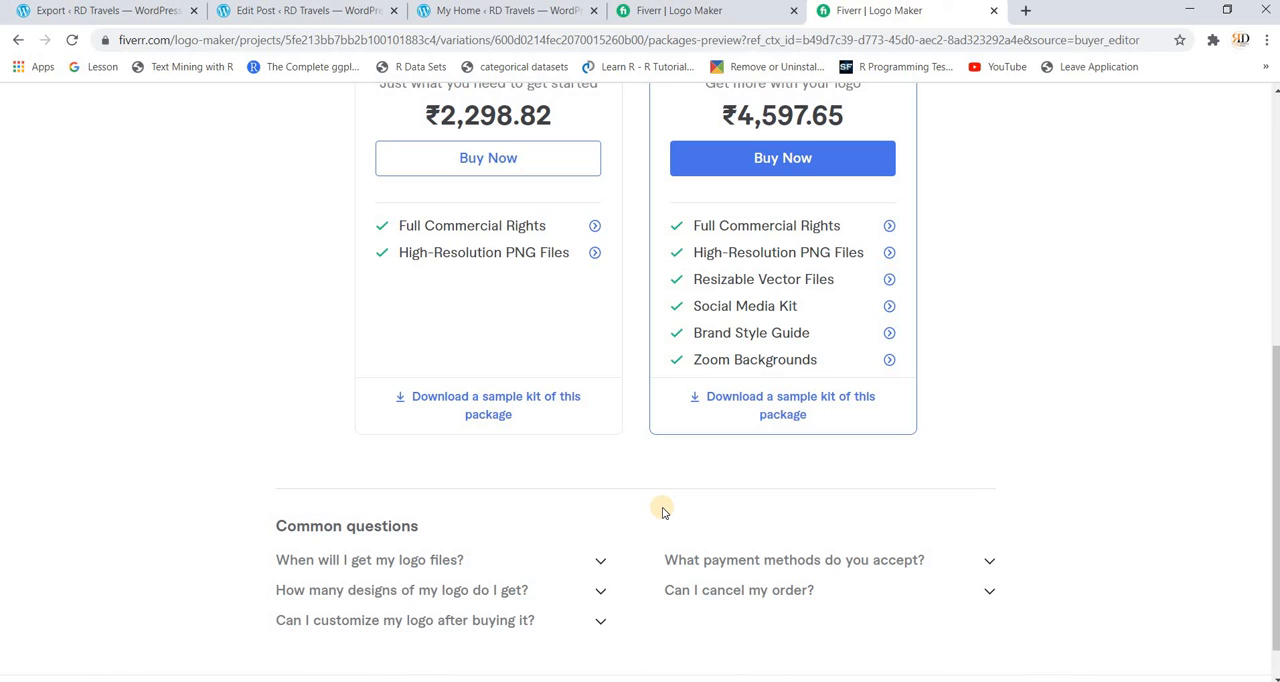
scroll(662, 512, up, 5)
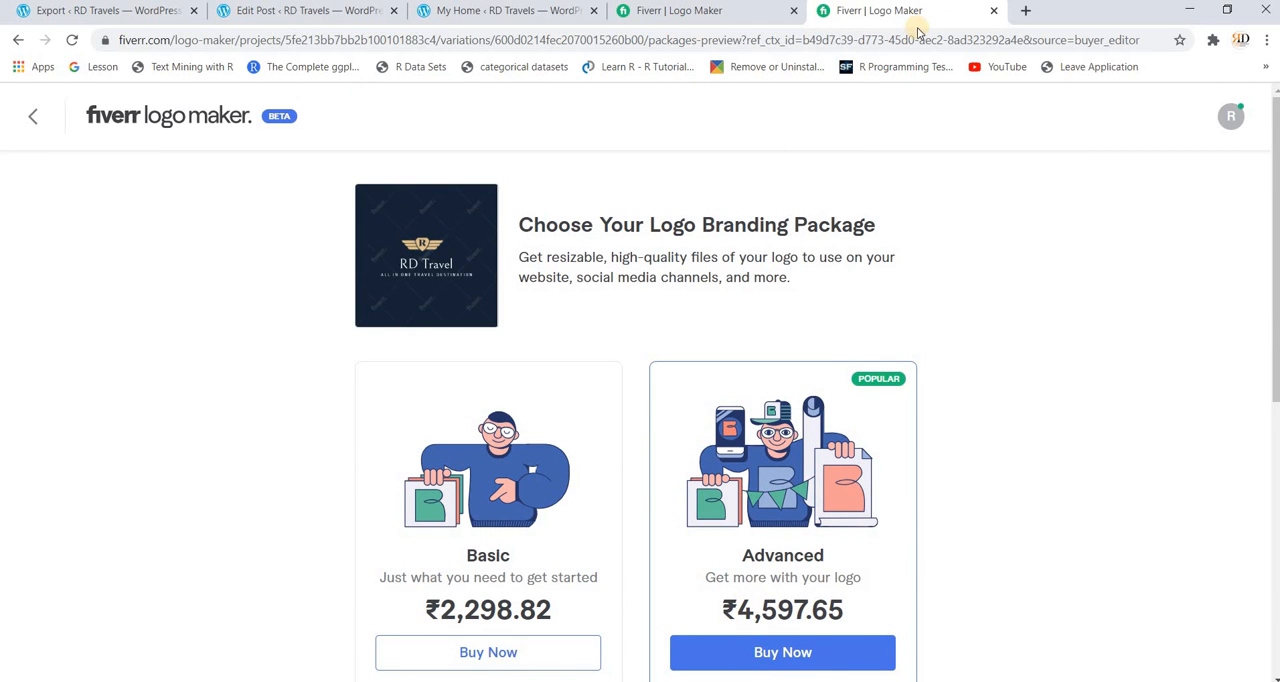
click(991, 11)
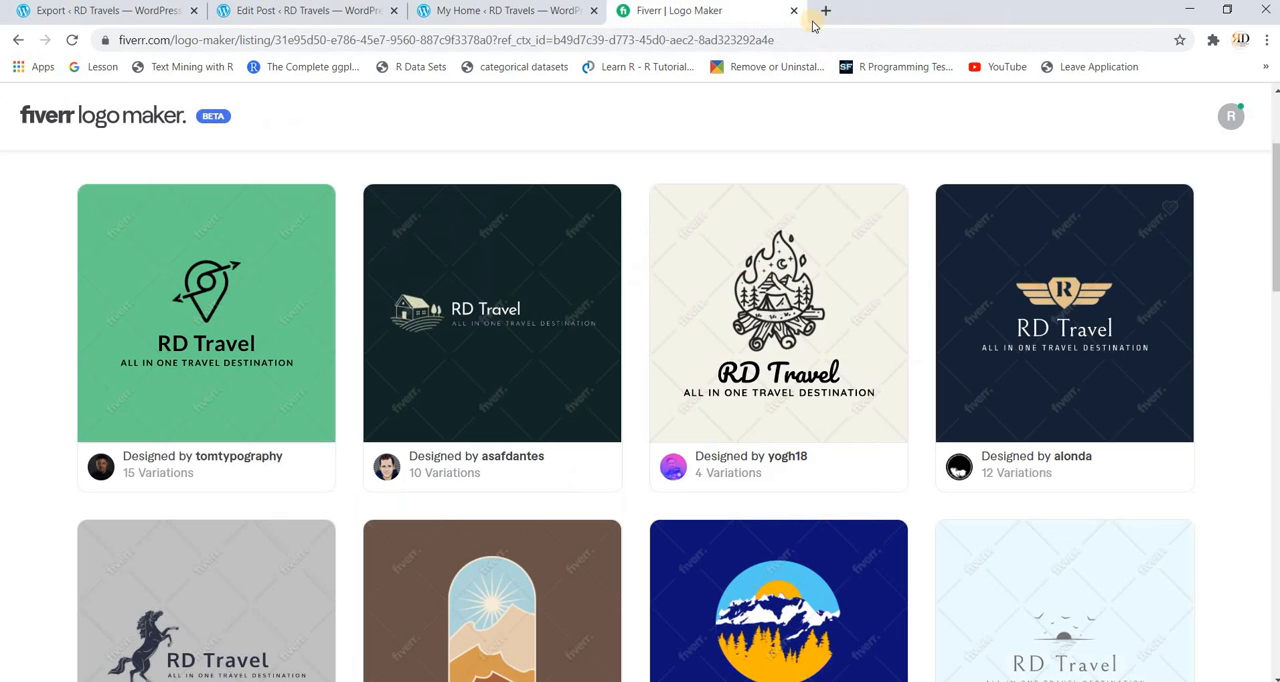
click(794, 12)
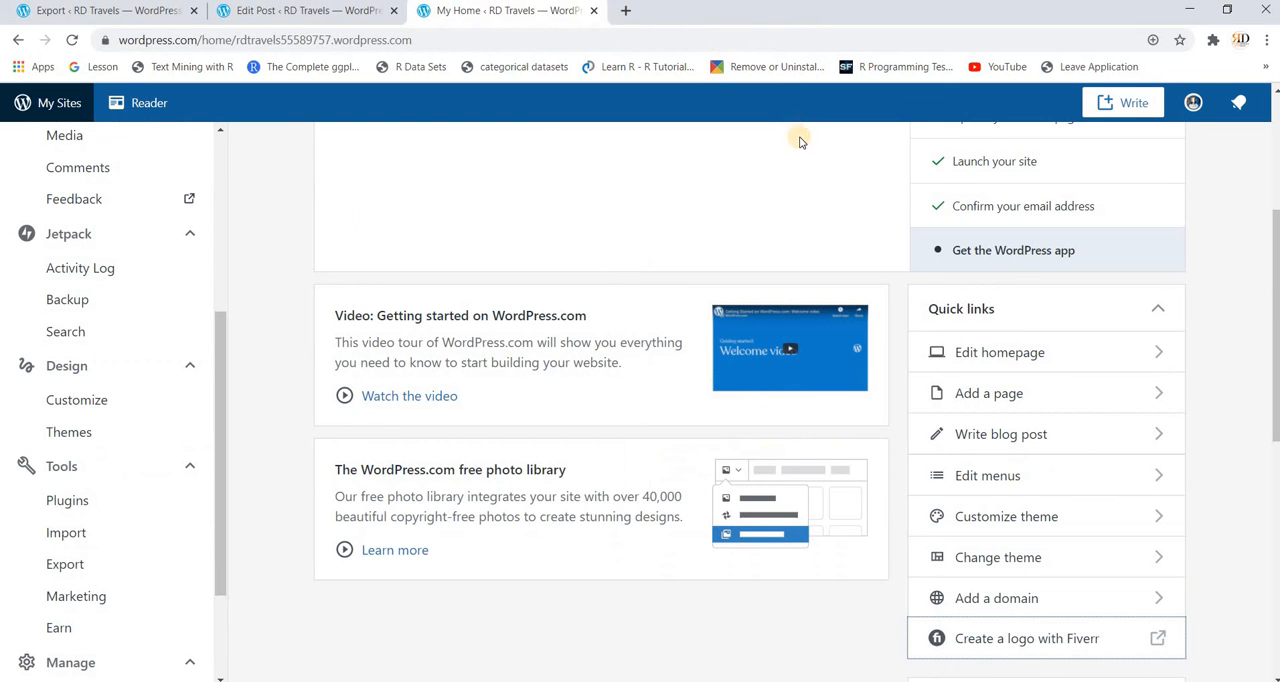